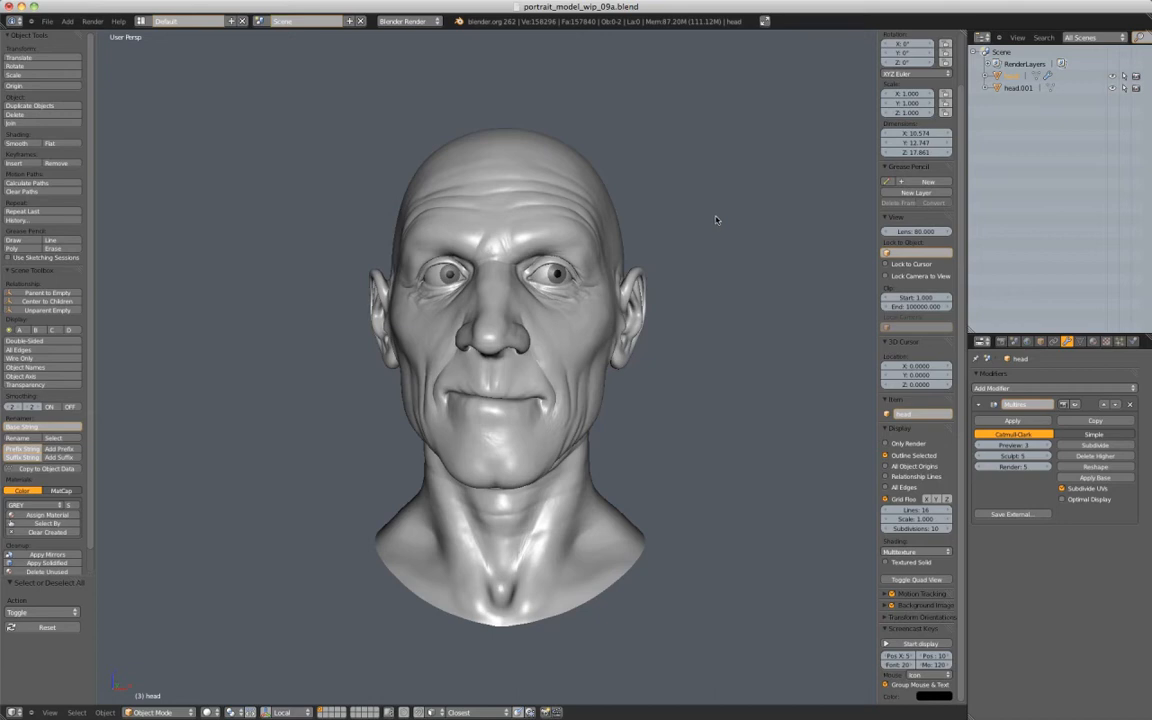
{"action": "middle_click_drag", "start_coordinate": [727, 219], "coordinate": [681, 221]}
{"action": "mouse_move", "coordinate": [694, 219]}
{"action": "middle_mouse_down"}
{"action": "mouse_move", "coordinate": [666, 216]}
{"action": "mouse_move", "coordinate": [710, 219]}
{"action": "mouse_move", "coordinate": [694, 206]}
{"action": "mouse_move", "coordinate": [710, 201]}
{"action": "middle_mouse_up"}
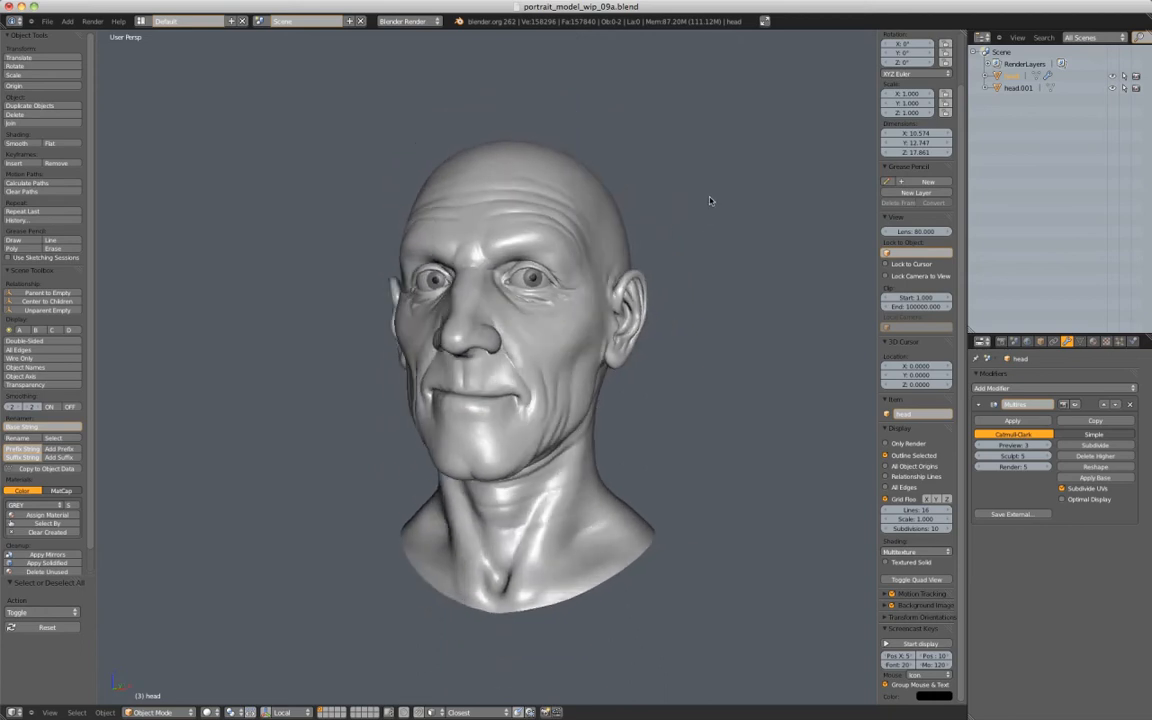
{"action": "middle_click_drag", "start_coordinate": [716, 197], "coordinate": [708, 207]}
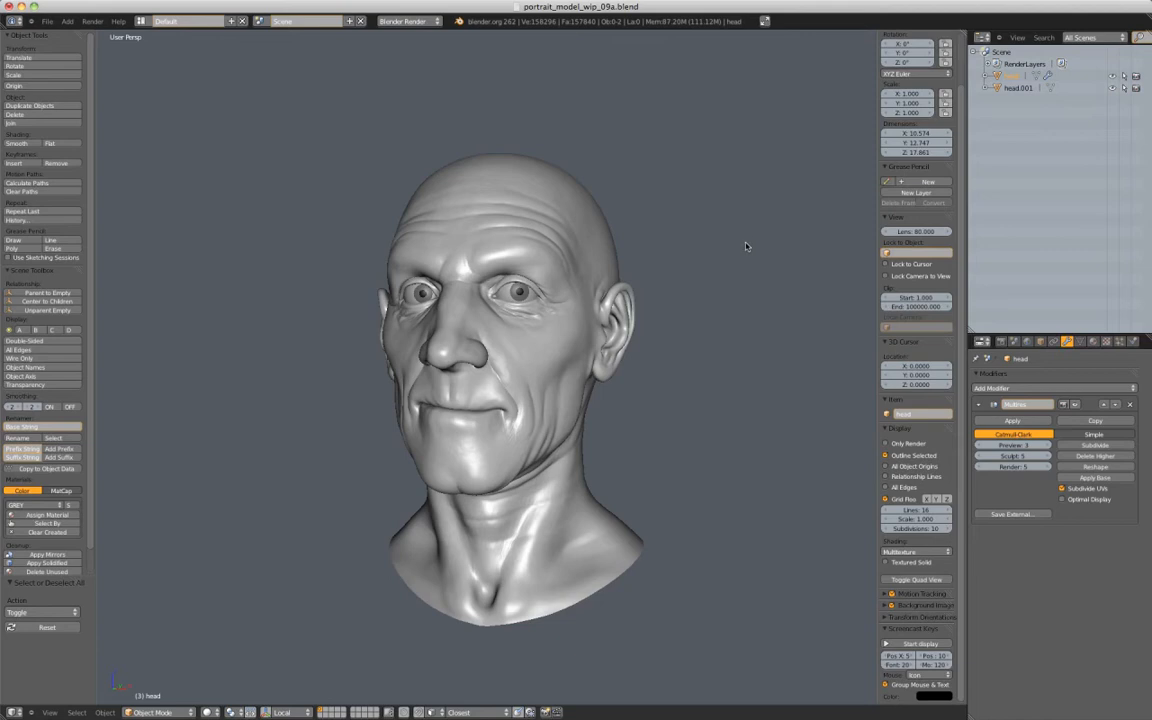
{"action": "middle_click_drag", "start_coordinate": [746, 246], "coordinate": [717, 255]}
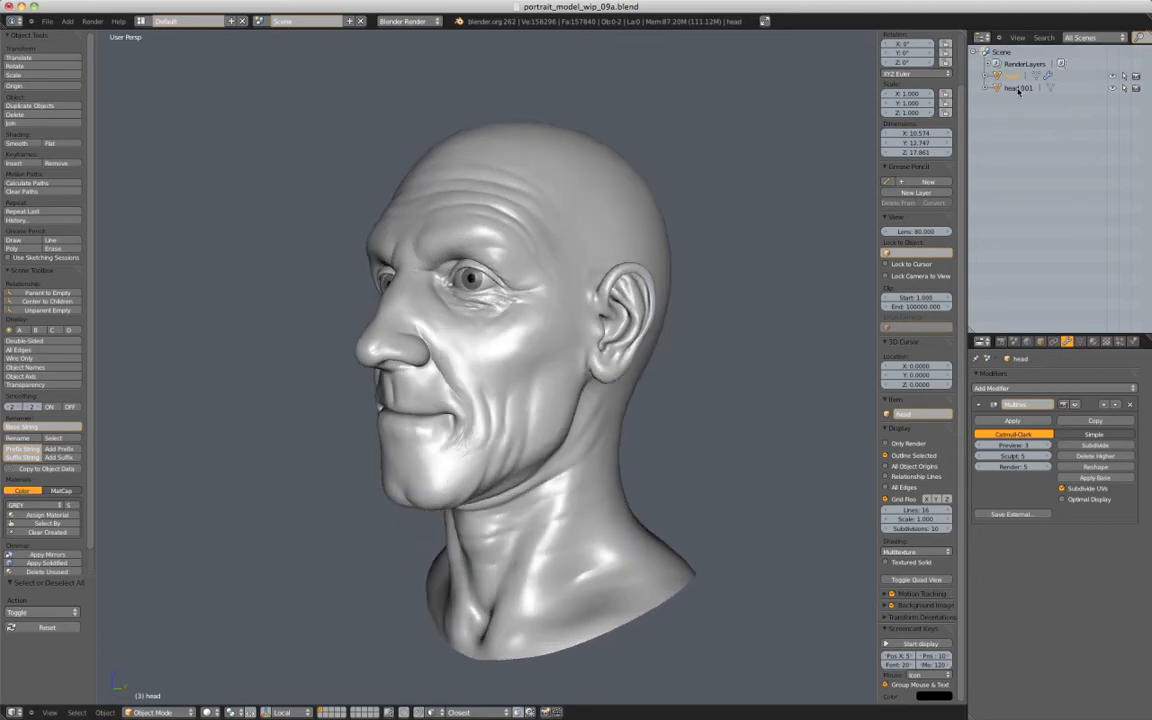
{"action": "left_click", "coordinate": [1018, 88]}
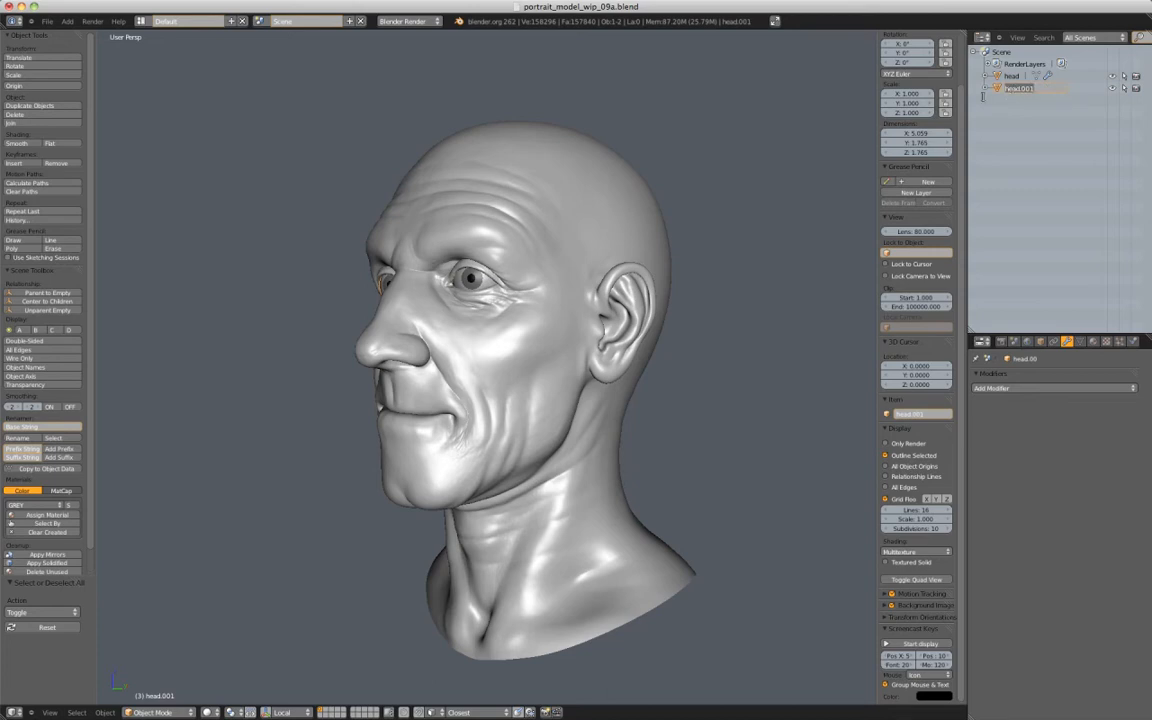
{"action": "type", "text": "z"}
{"action": "key", "text": "Return"}
{"action": "key", "text": "z"}
{"action": "middle_click_drag", "start_coordinate": [712, 195], "coordinate": [655, 222]}
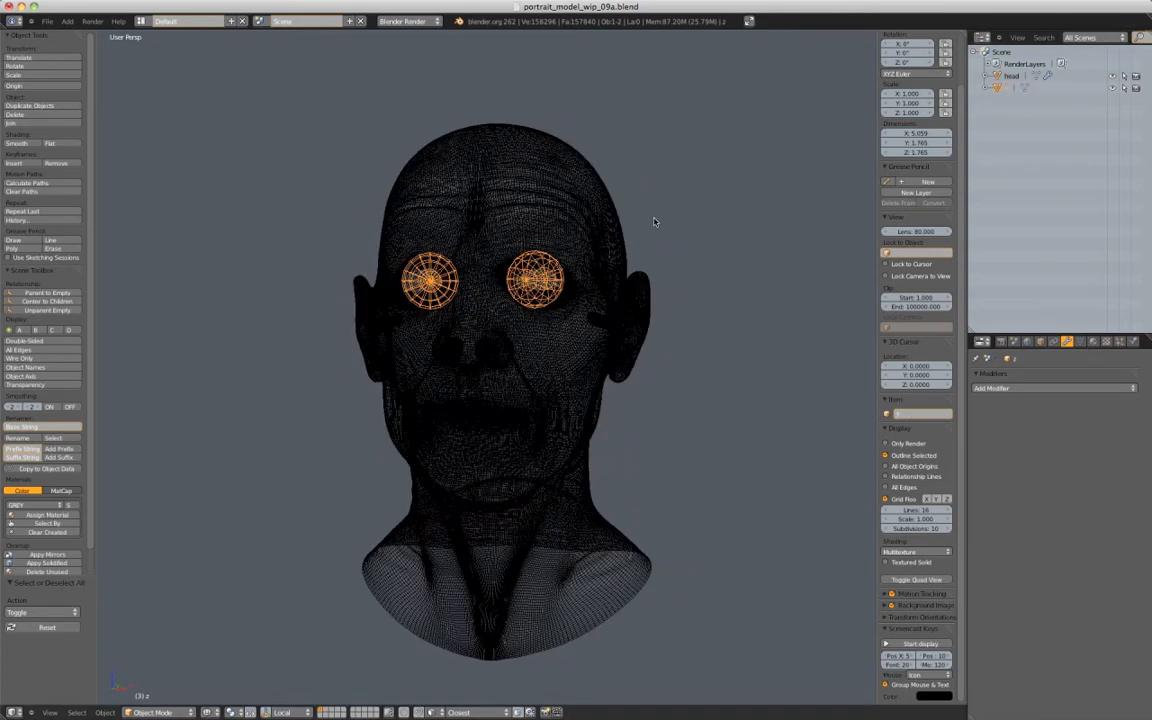
{"action": "key", "text": "z"}
Rename the eyeballs object as eyes
{"action": "double_click", "coordinate": [1008, 89]}
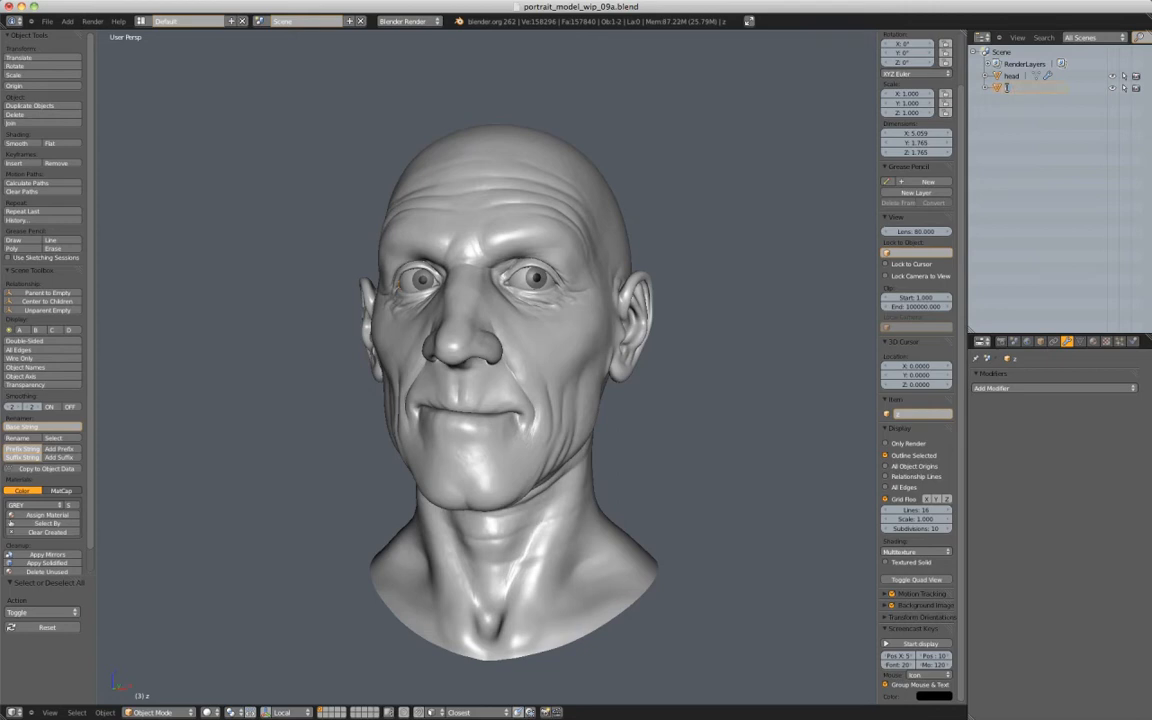
{"action": "type", "text": "eyes"}
{"action": "key", "text": "Return"}
Deselect everything and add an Area lamp at the scene origin
{"action": "left_click", "coordinate": [1010, 89]}
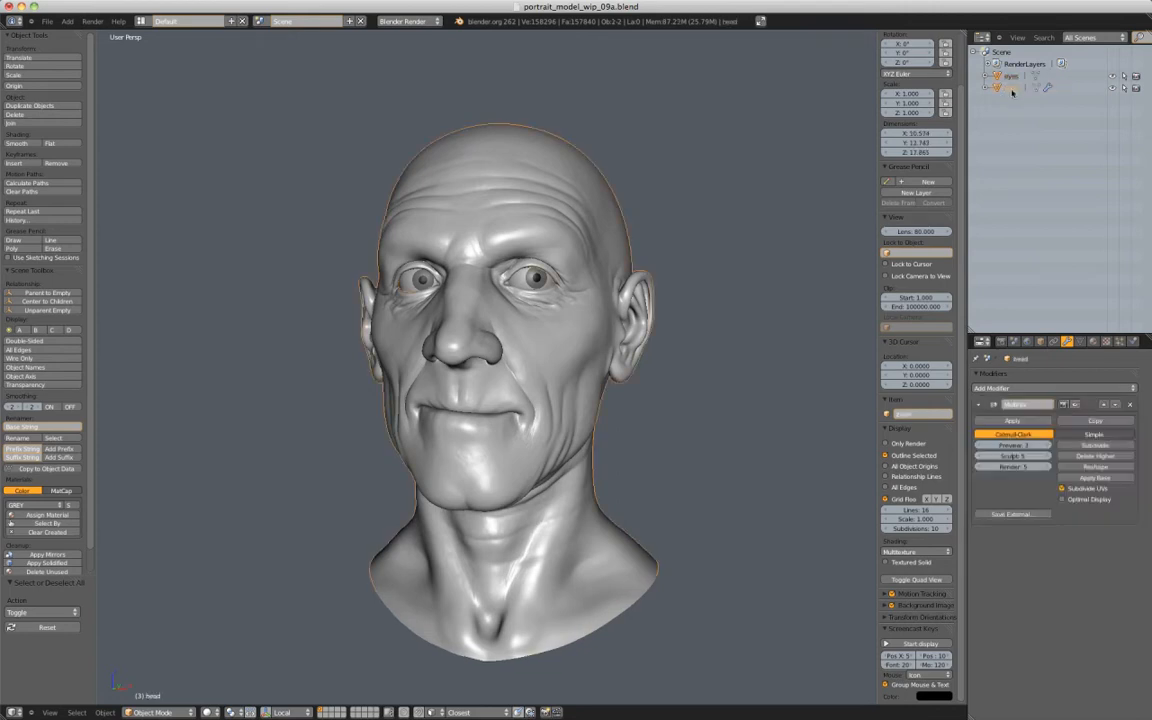
{"action": "middle_click_drag", "start_coordinate": [721, 170], "coordinate": [738, 172]}
{"action": "key", "text": "a"}
{"action": "scroll", "coordinate": [737, 166], "scroll_direction": "down", "scroll_amount": 1}
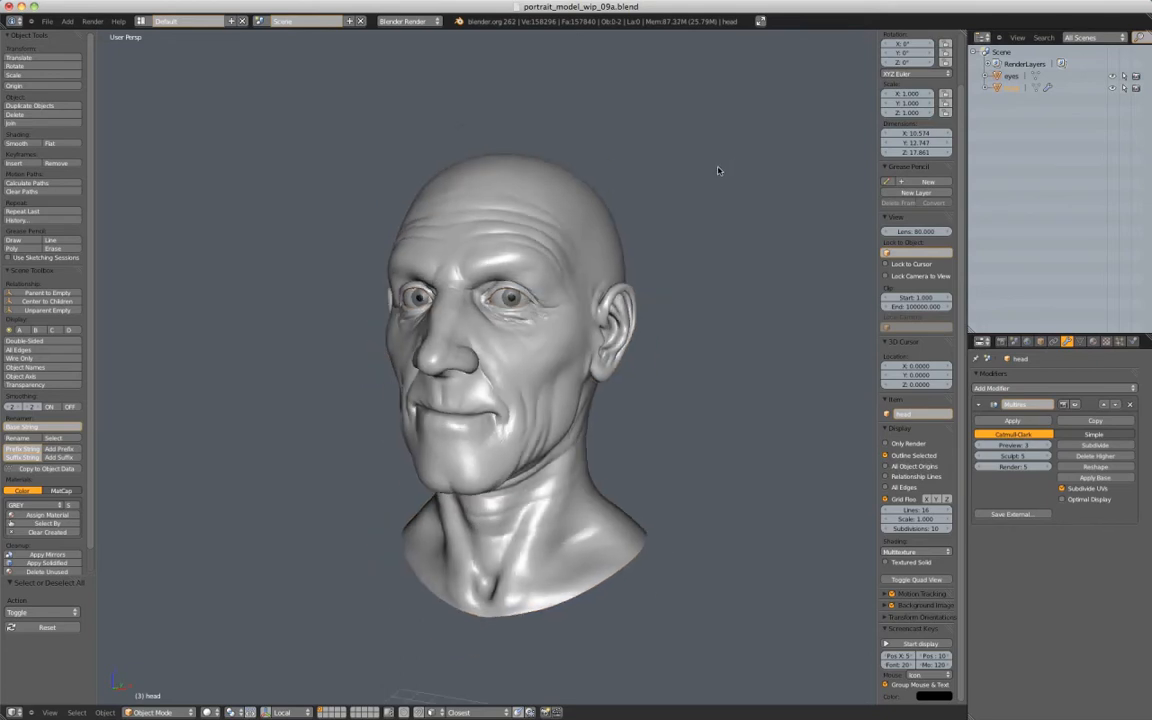
{"action": "key", "text": "shift+a"}
{"action": "mouse_move", "coordinate": [700, 301]}
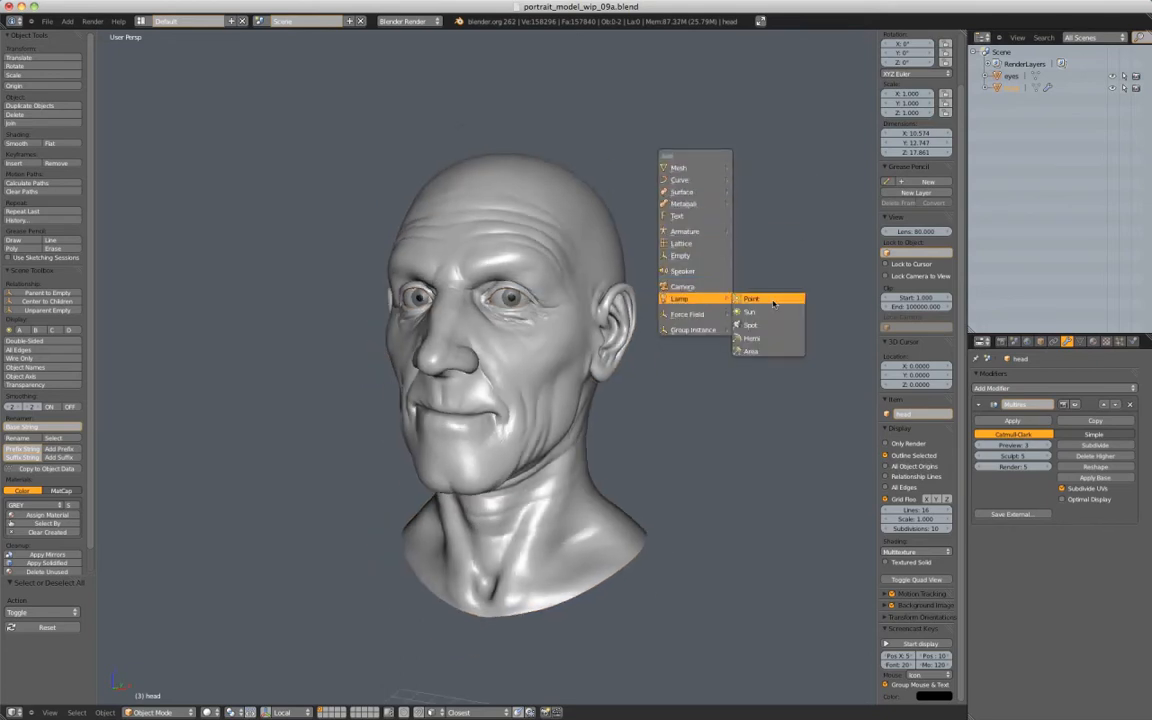
{"action": "left_click", "coordinate": [757, 352]}
{"action": "scroll", "coordinate": [707, 319], "scroll_direction": "down", "scroll_amount": 3}
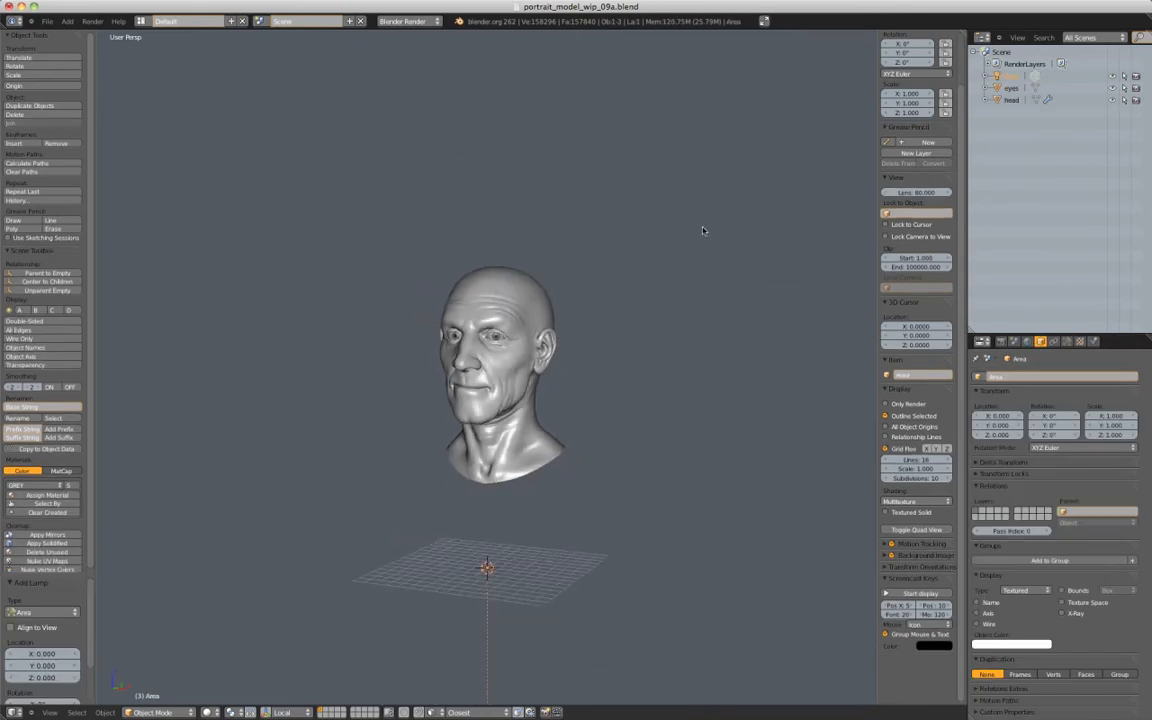
Move the area lamp above and in front of the head, to about X -9.2, Y -17.4, Z 33.5
{"action": "middle_click_drag", "start_coordinate": [707, 231], "coordinate": [621, 282]}
{"action": "key", "text": "g"}
{"action": "key", "text": "z"}
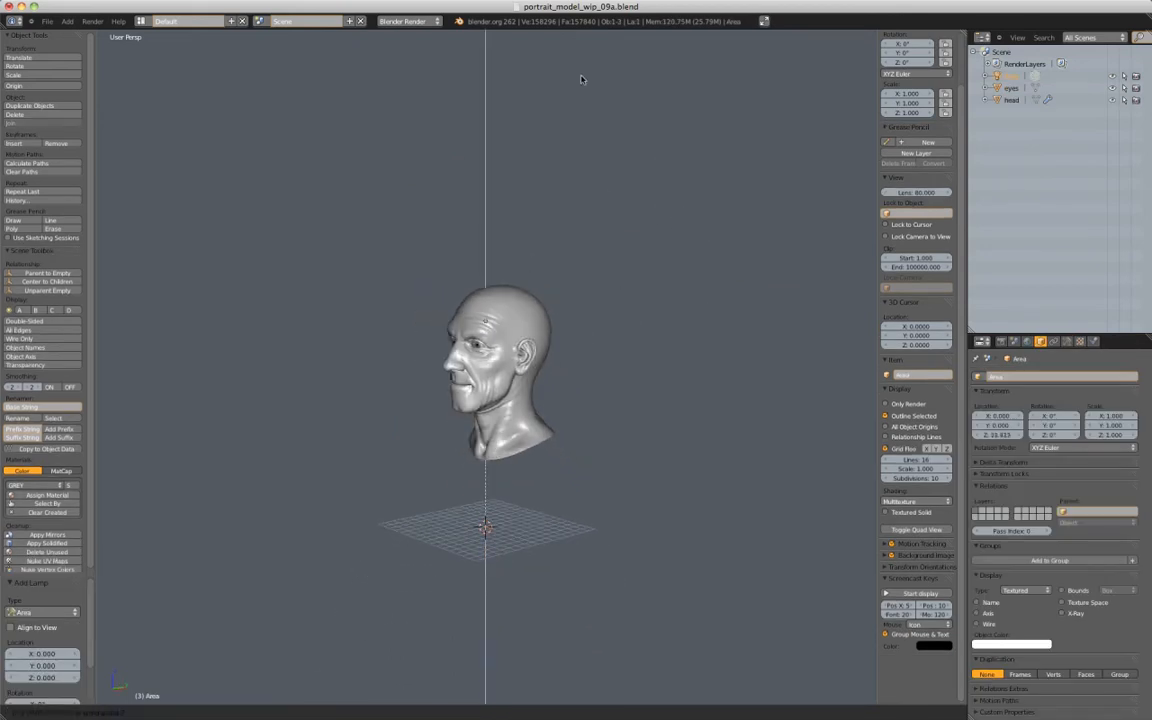
{"action": "left_click", "coordinate": [594, 120]}
{"action": "key", "text": "g"}
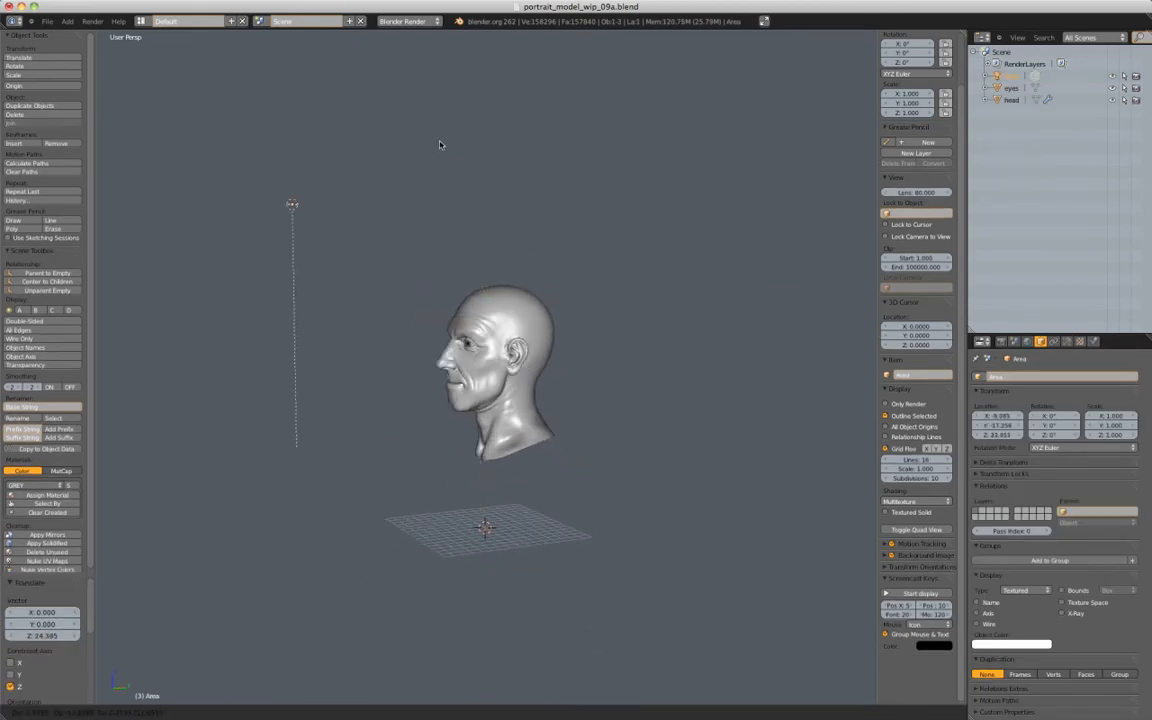
{"action": "left_click", "coordinate": [440, 142]}
Aim the area lamp at the head by rotating it about 56° in the side view and about -9° around global Z
{"action": "key", "text": "r"}
{"action": "left_click", "coordinate": [330, 62]}
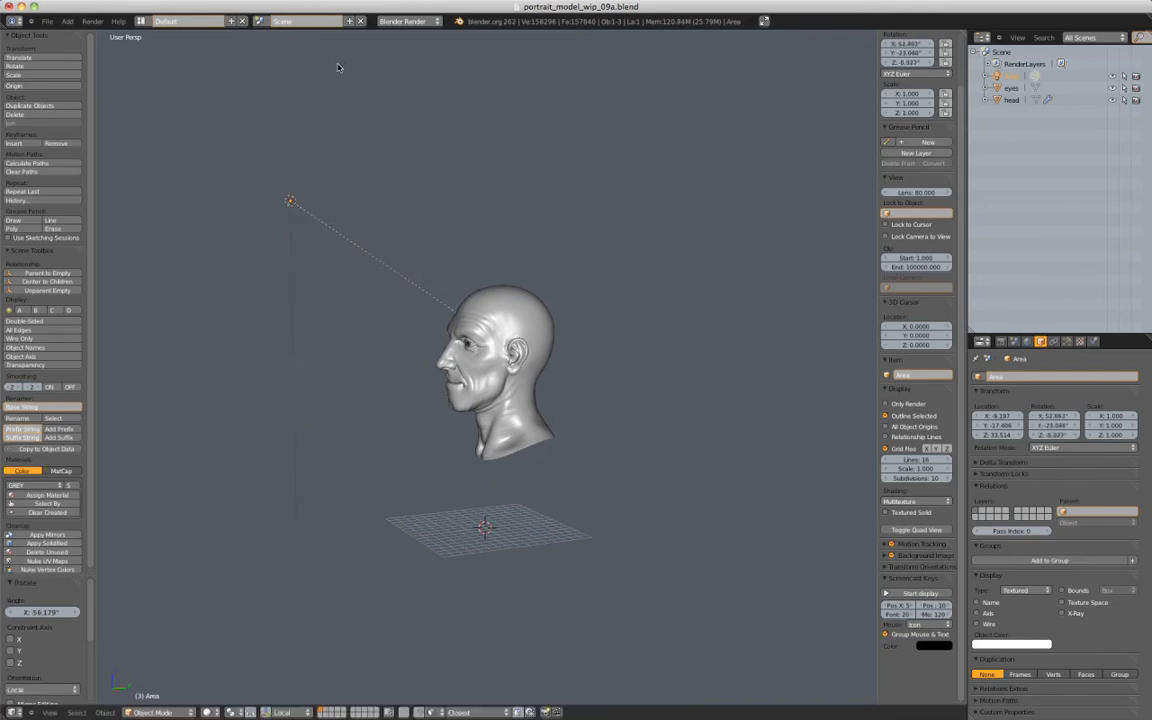
{"action": "middle_click_drag", "start_coordinate": [337, 67], "coordinate": [489, 139]}
{"action": "key", "text": "r"}
{"action": "key", "text": "z"}
{"action": "left_click", "coordinate": [566, 185]}
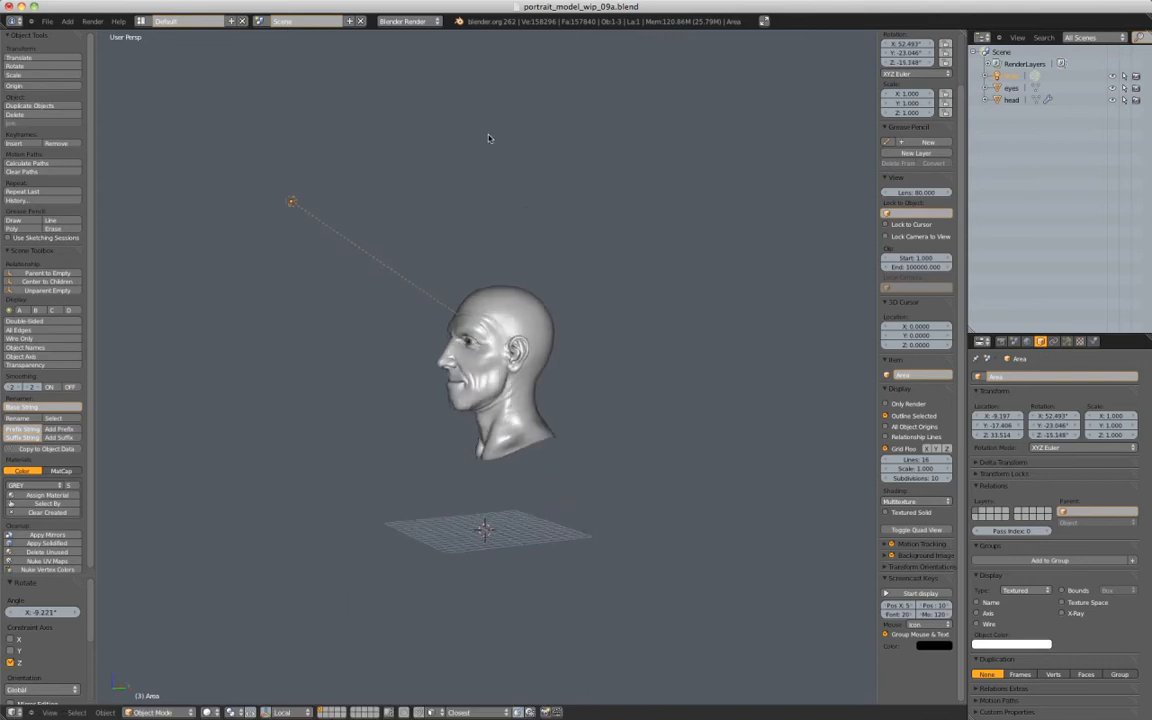
{"action": "key", "text": "z"}
{"action": "key", "text": "z"}
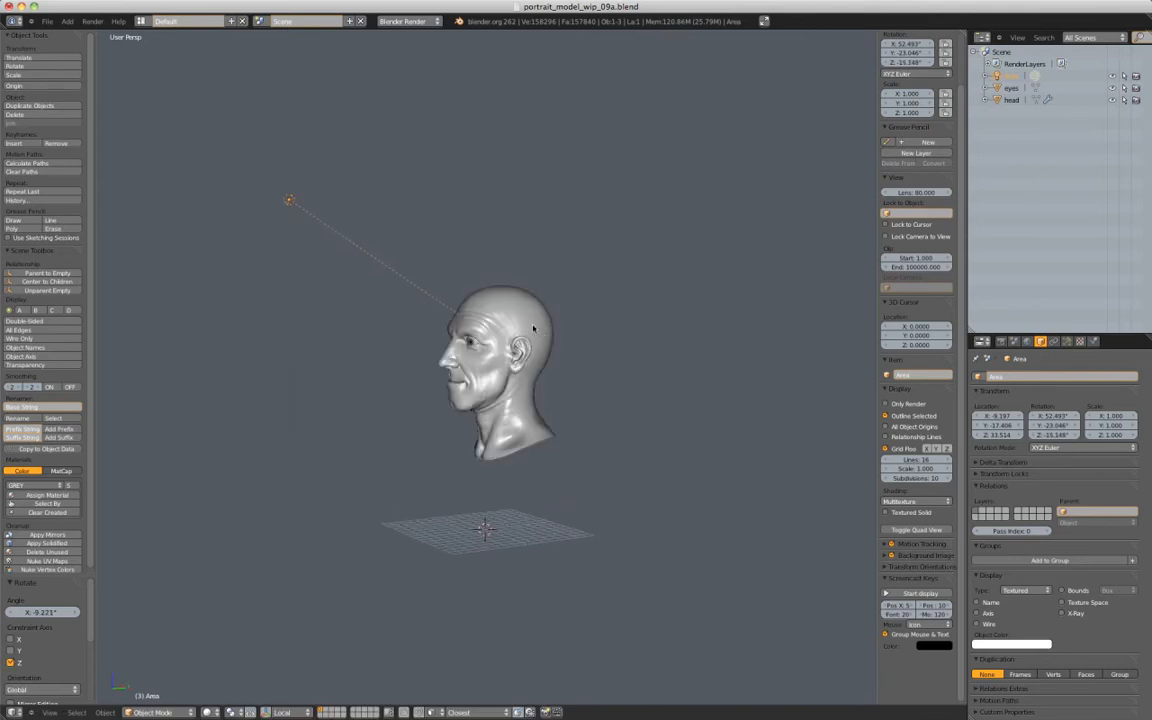
{"action": "middle_click_drag", "start_coordinate": [533, 329], "coordinate": [533, 342], "text": "ctrl"}
{"action": "key", "text": "z"}
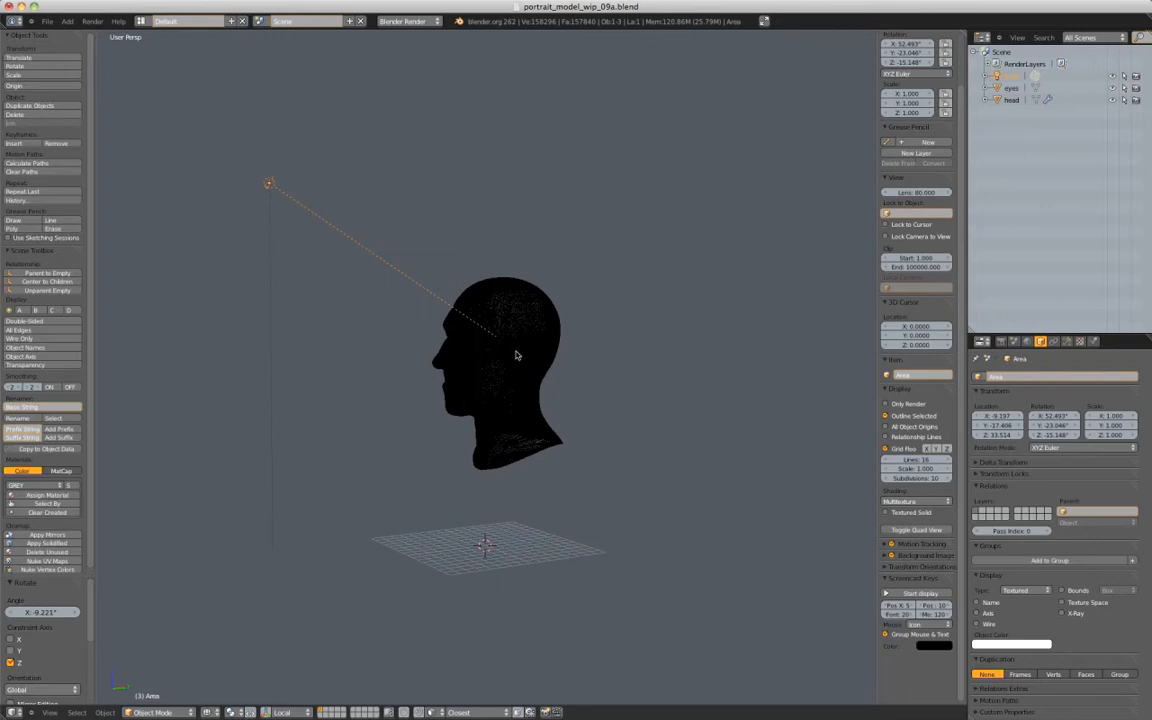
Set the area lamp's samples to 4 and enable Ray Shadow for it
{"action": "left_click", "coordinate": [1068, 342]}
{"action": "mouse_move", "coordinate": [524, 303]}
{"action": "middle_mouse_down", "text": "ctrl"}
{"action": "mouse_move", "coordinate": [563, 309]}
{"action": "mouse_move", "coordinate": [535, 303]}
{"action": "mouse_move", "coordinate": [604, 337]}
{"action": "middle_mouse_up", "text": "ctrl"}
{"action": "key", "text": "z"}
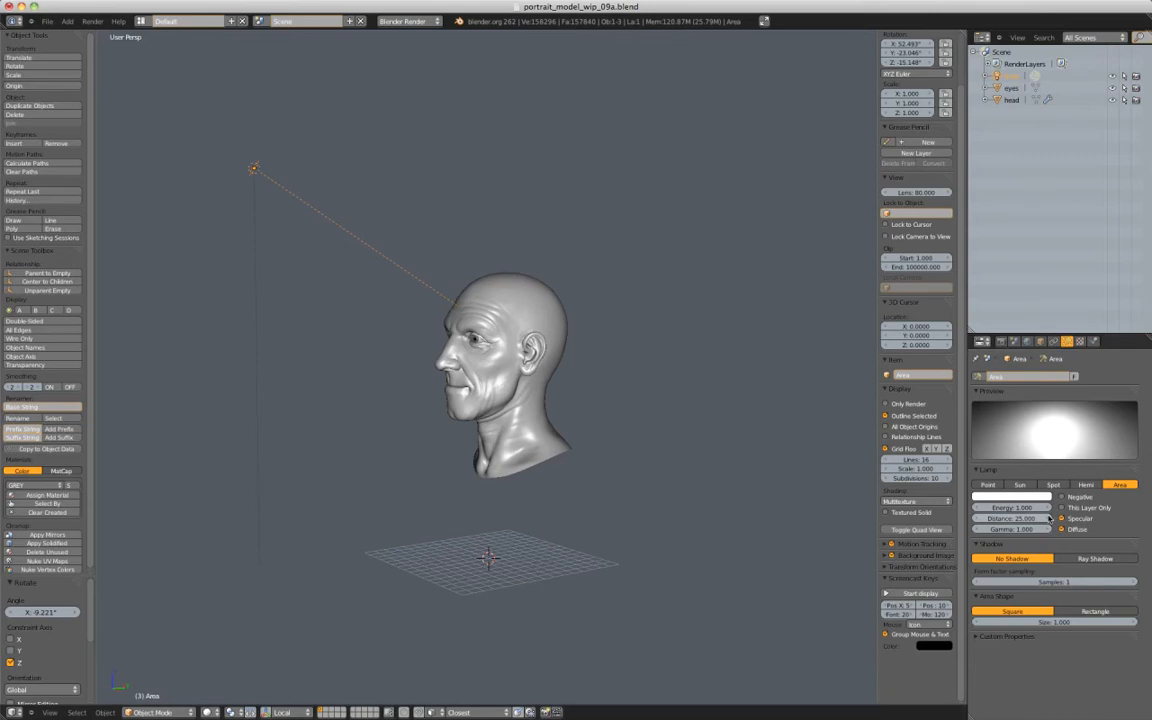
{"action": "left_click", "coordinate": [1049, 581]}
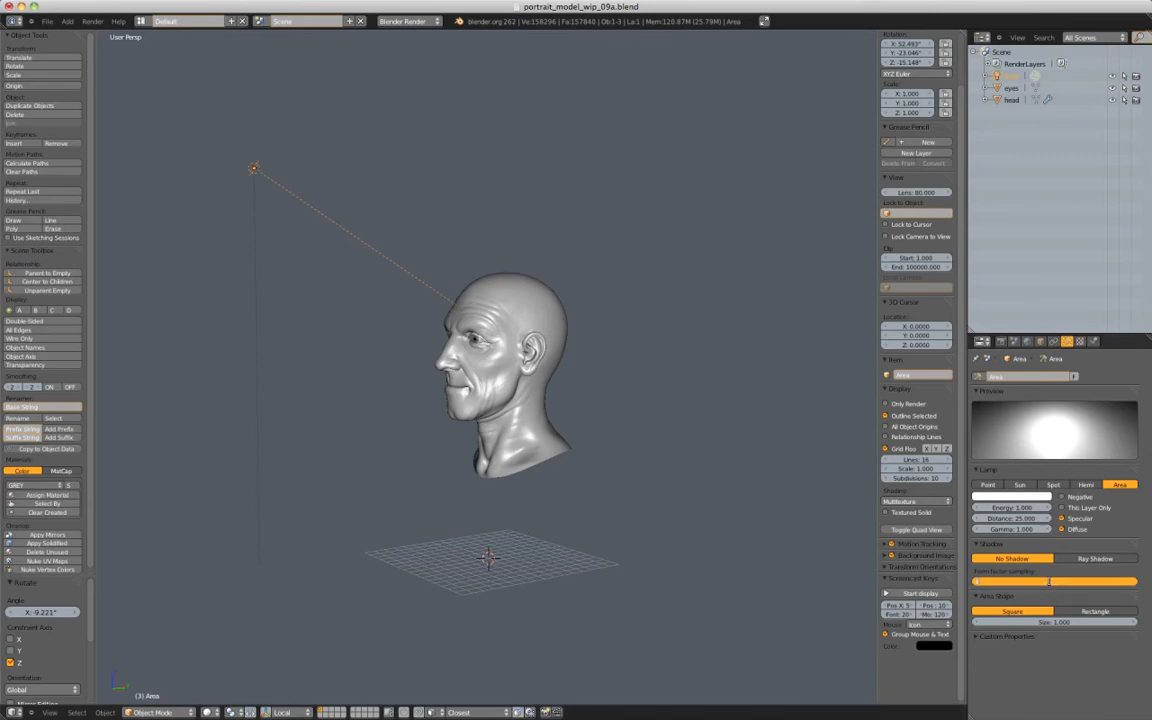
{"action": "type", "text": "4"}
{"action": "key", "text": "Return"}
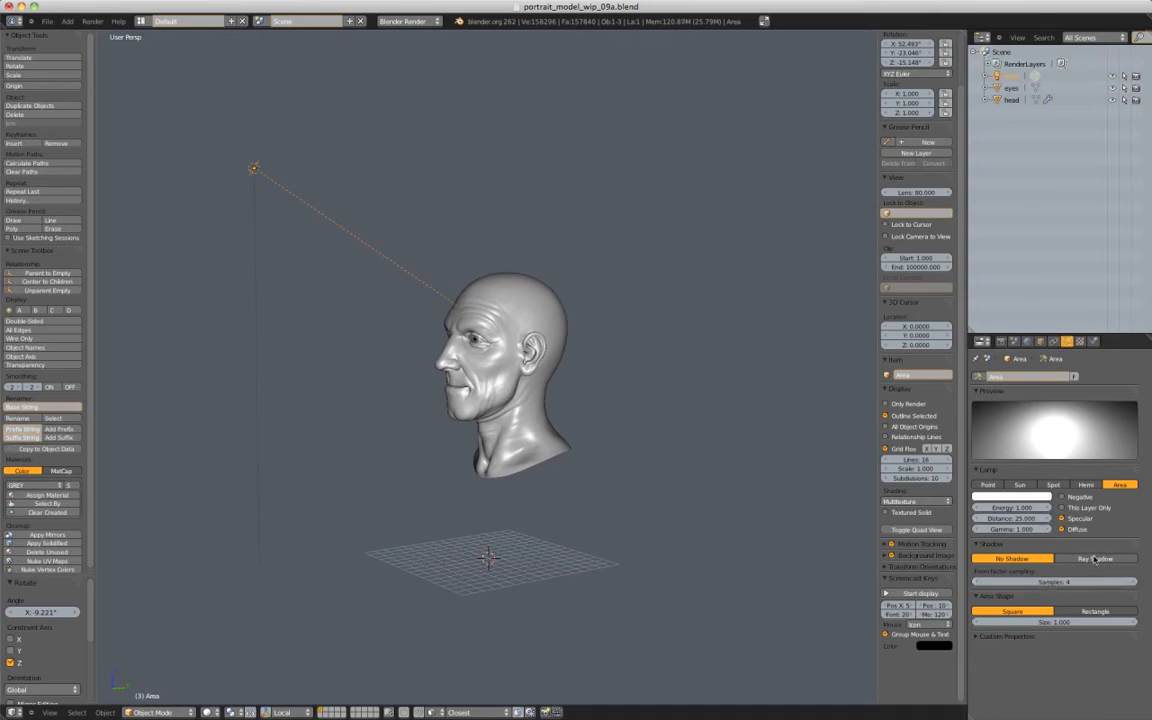
{"action": "left_click", "coordinate": [1095, 559]}
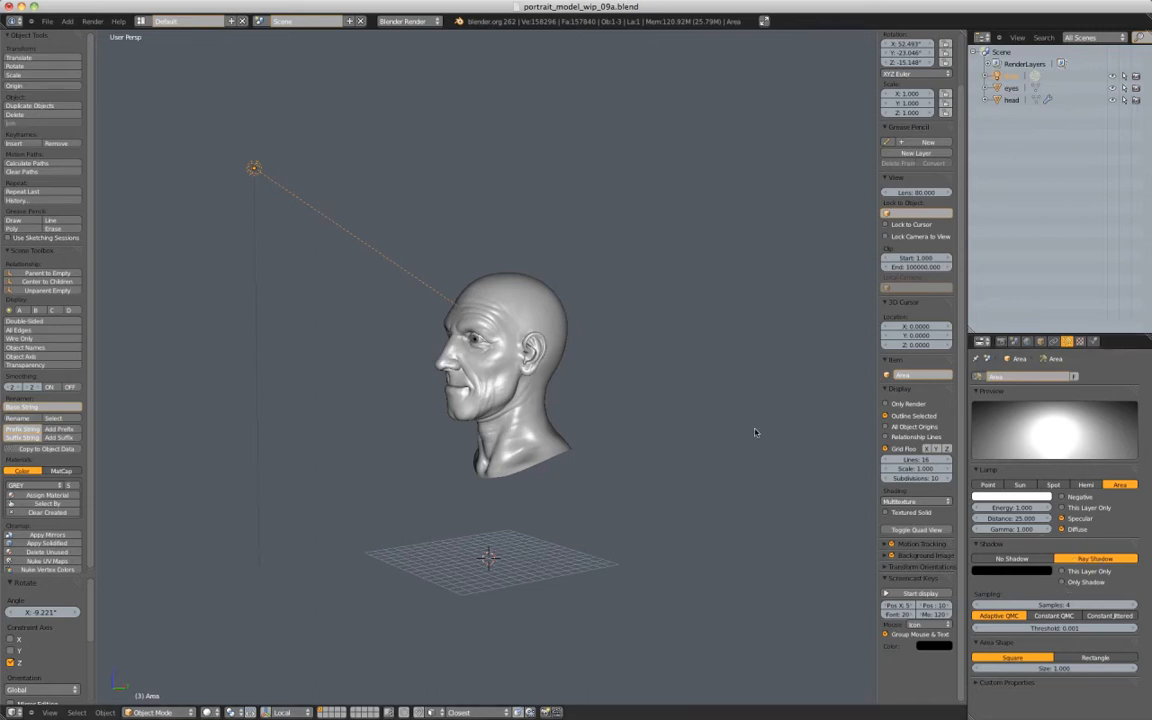
Set the square area lamp's size to 10
{"action": "middle_click_drag", "start_coordinate": [620, 320], "coordinate": [625, 320]}
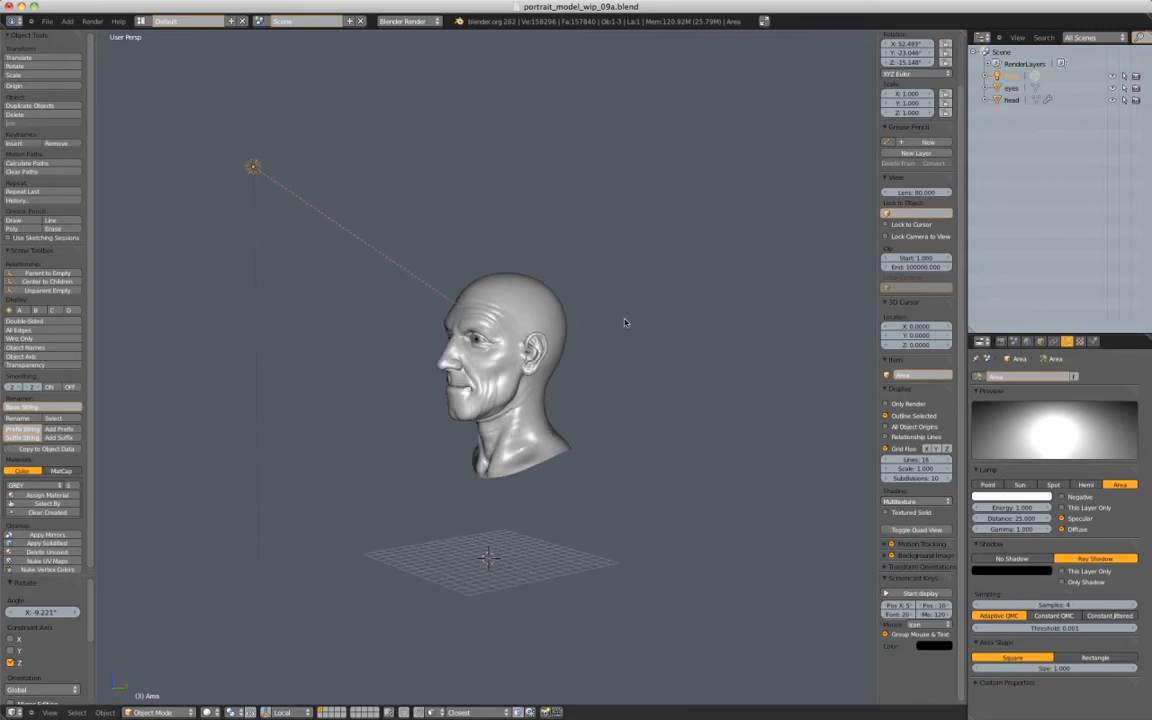
{"action": "left_click", "coordinate": [1055, 667]}
{"action": "type", "text": "10"}
{"action": "key", "text": "Return"}
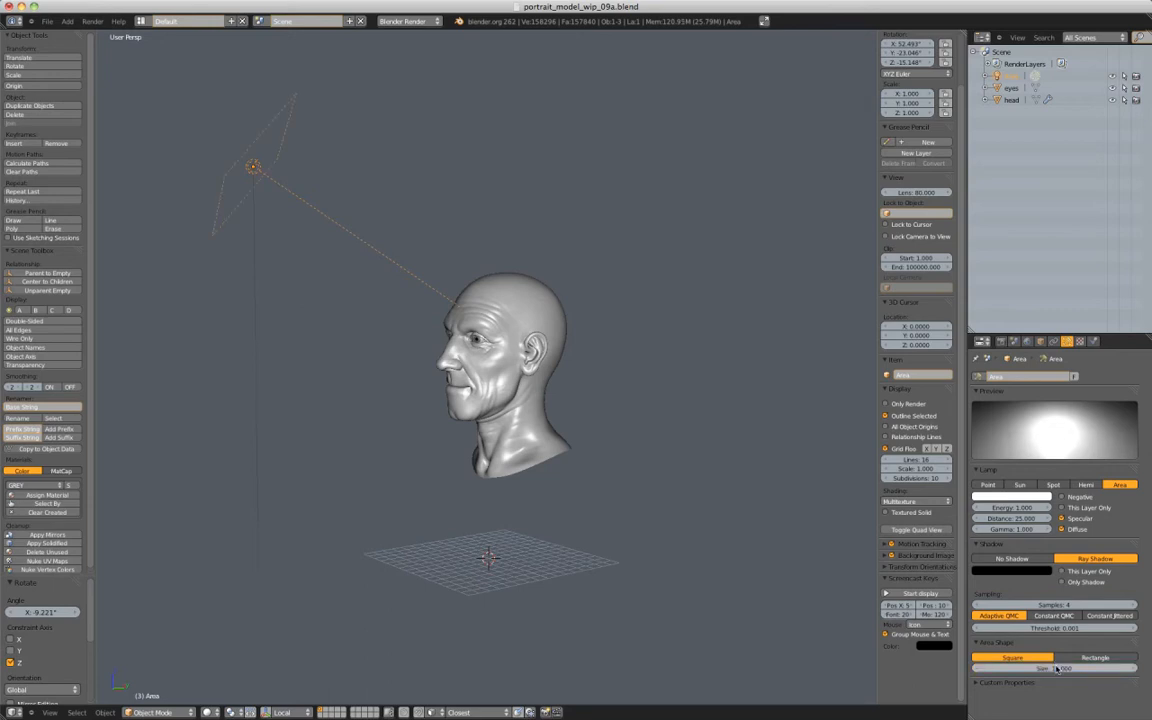
Add a camera to the scene and look through it with its whole frame in view
{"action": "middle_click_drag", "start_coordinate": [425, 310], "coordinate": [510, 300]}
{"action": "key", "text": "shift+a"}
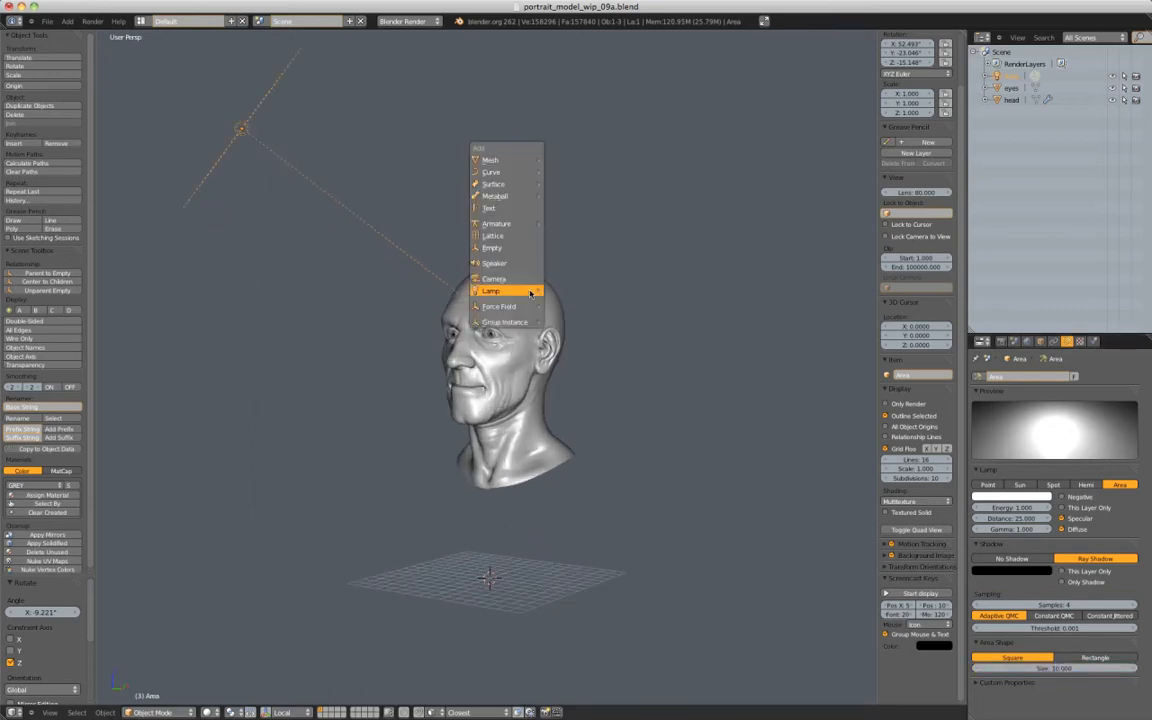
{"action": "mouse_move", "coordinate": [531, 292]}
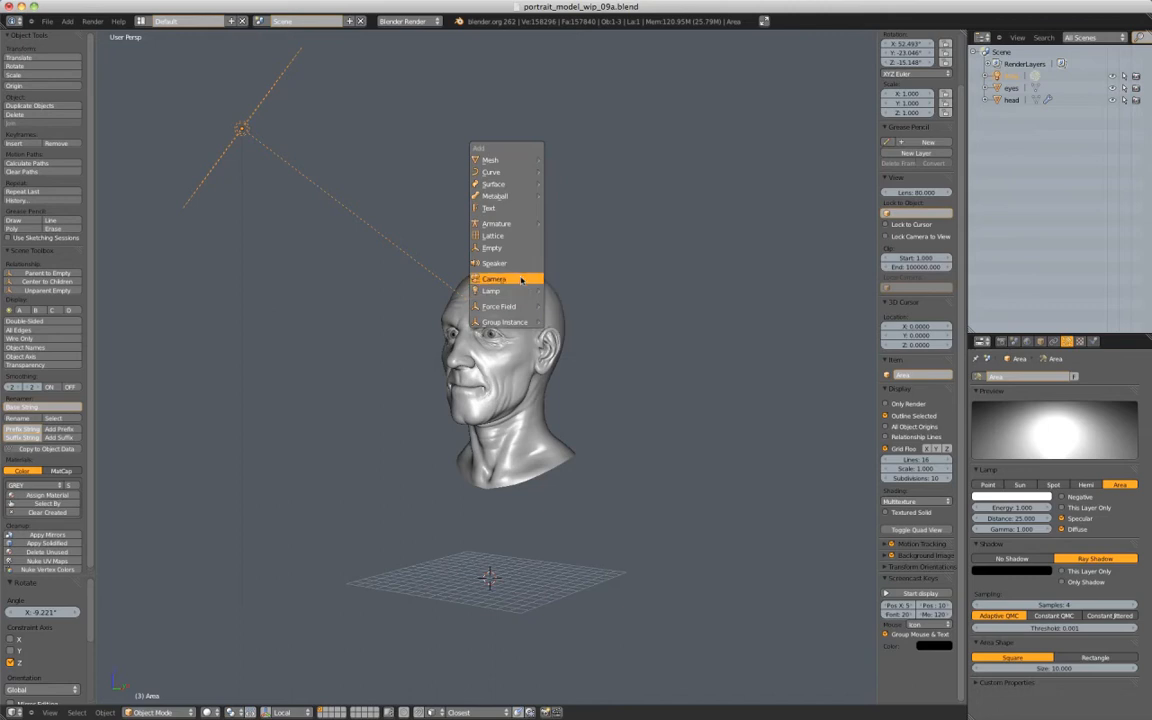
{"action": "left_click", "coordinate": [517, 281]}
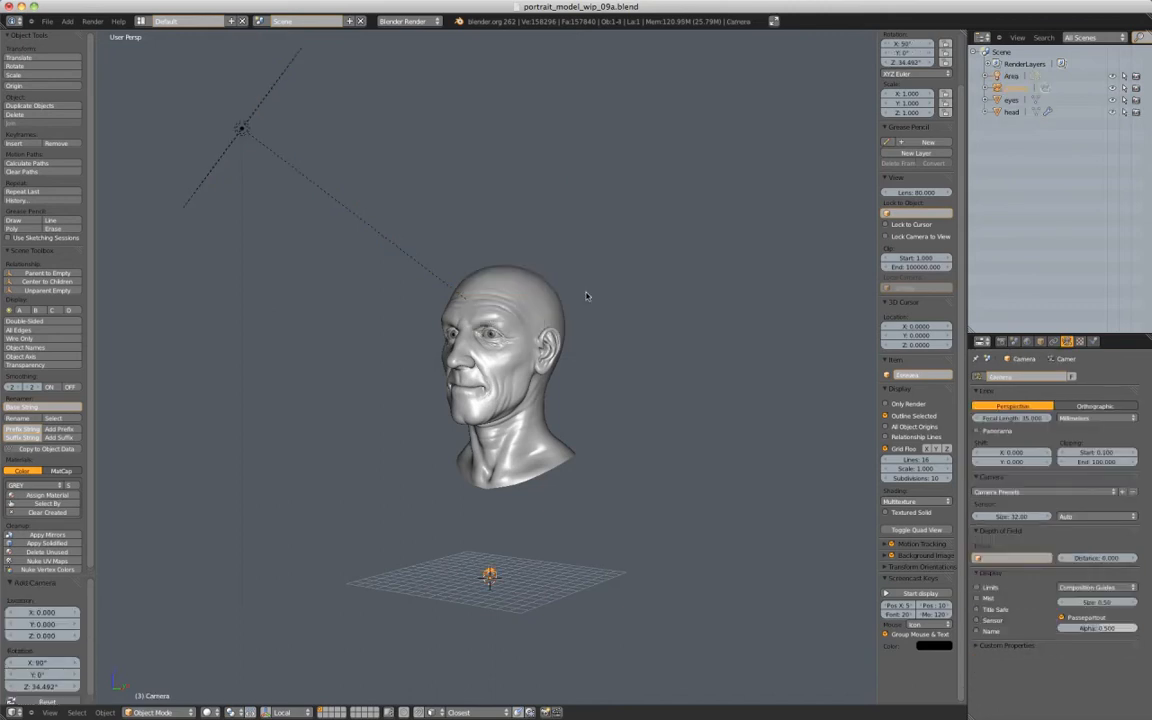
{"action": "key", "text": "KP_0"}
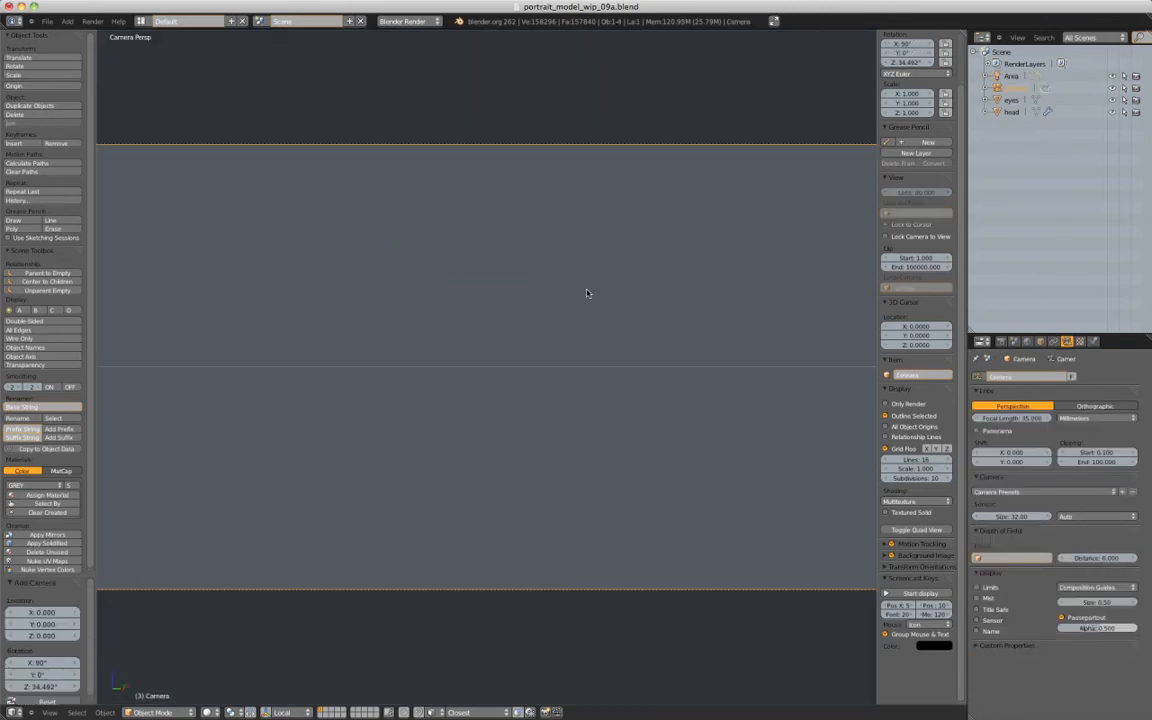
{"action": "scroll", "coordinate": [687, 294], "scroll_direction": "down", "scroll_amount": 2}
{"action": "scroll", "coordinate": [687, 294], "scroll_direction": "up", "scroll_amount": 1}
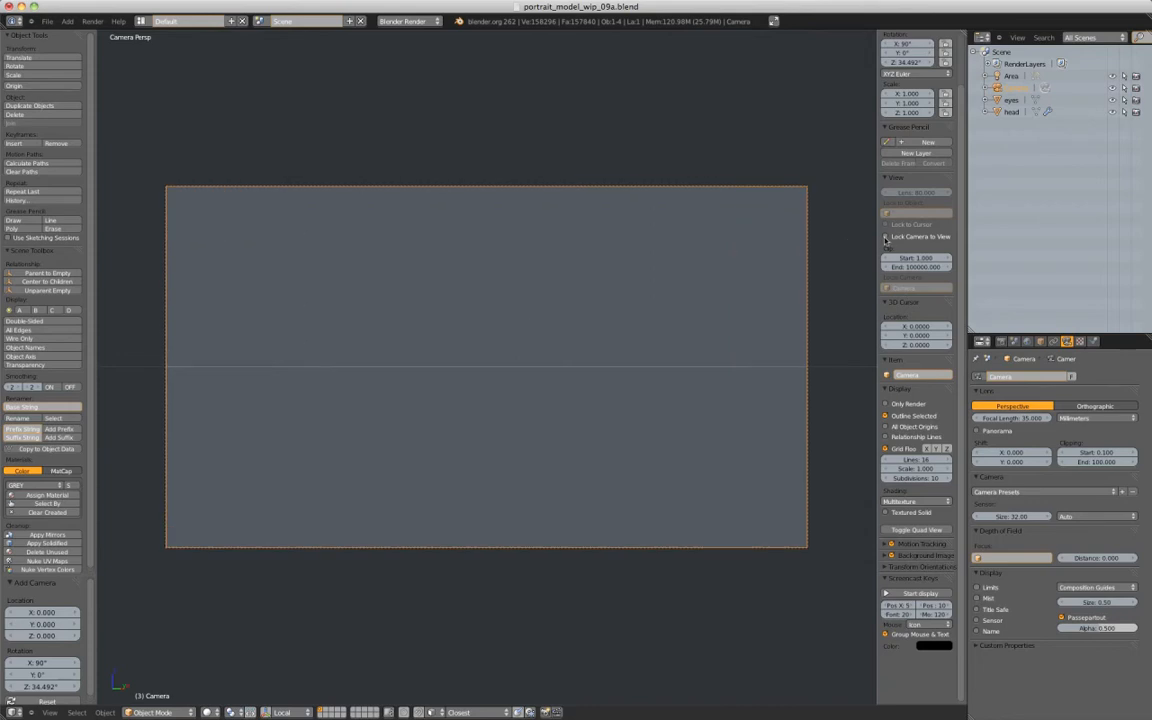
Lock the camera to the view and frame the head from a slightly angled front view
{"action": "left_click", "coordinate": [893, 237]}
{"action": "scroll", "coordinate": [650, 252], "scroll_direction": "down", "scroll_amount": 8}
{"action": "middle_click_drag", "start_coordinate": [620, 233], "coordinate": [623, 243], "text": "shift"}
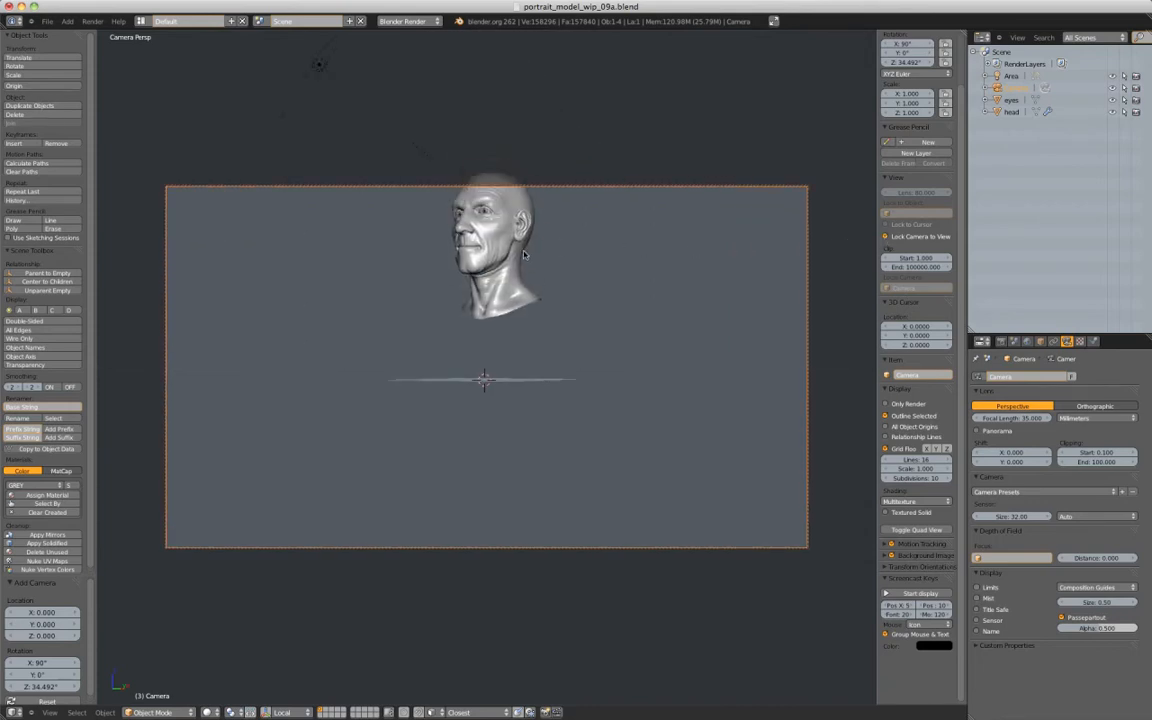
{"action": "right_click", "coordinate": [516, 251]}
{"action": "key", "text": "KP_Decimal"}
{"action": "middle_click_drag", "start_coordinate": [516, 251], "coordinate": [550, 247]}
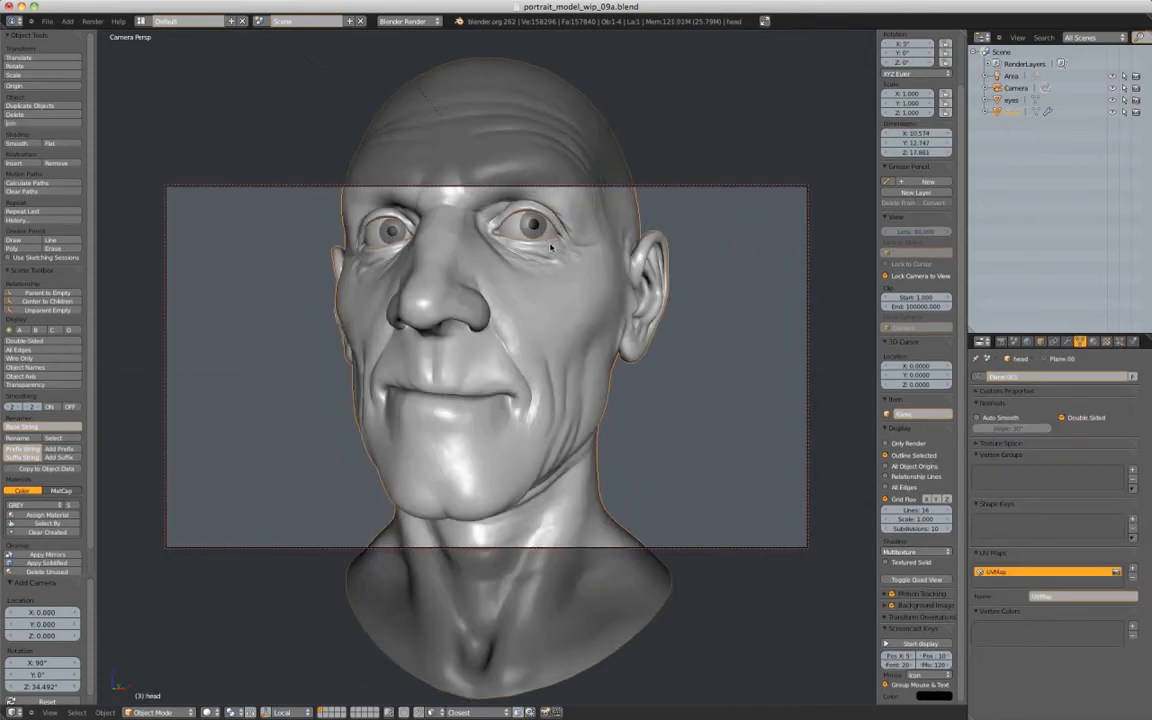
{"action": "scroll", "coordinate": [550, 247], "scroll_direction": "down", "scroll_amount": 2}
Set the render resolution's X value to 1200
{"action": "left_click", "coordinate": [1001, 341]}
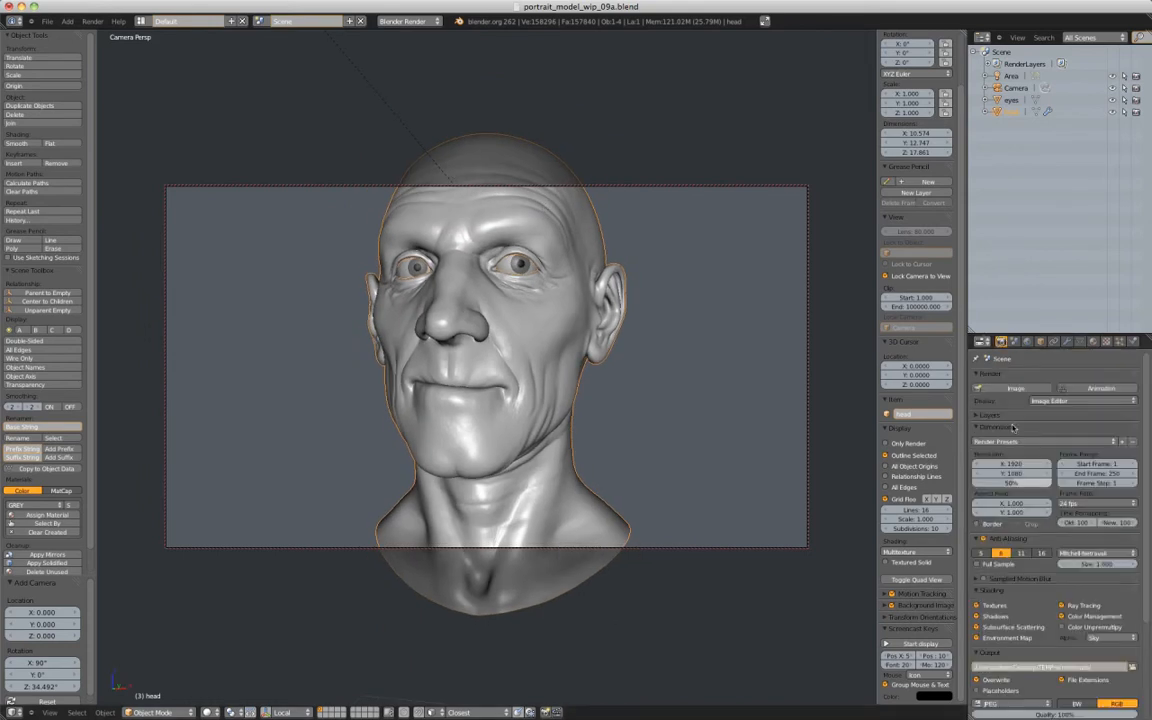
{"action": "left_click", "coordinate": [1012, 465]}
{"action": "type", "text": "108"}
{"action": "type", "text": "0"}
{"action": "key", "text": "Return"}
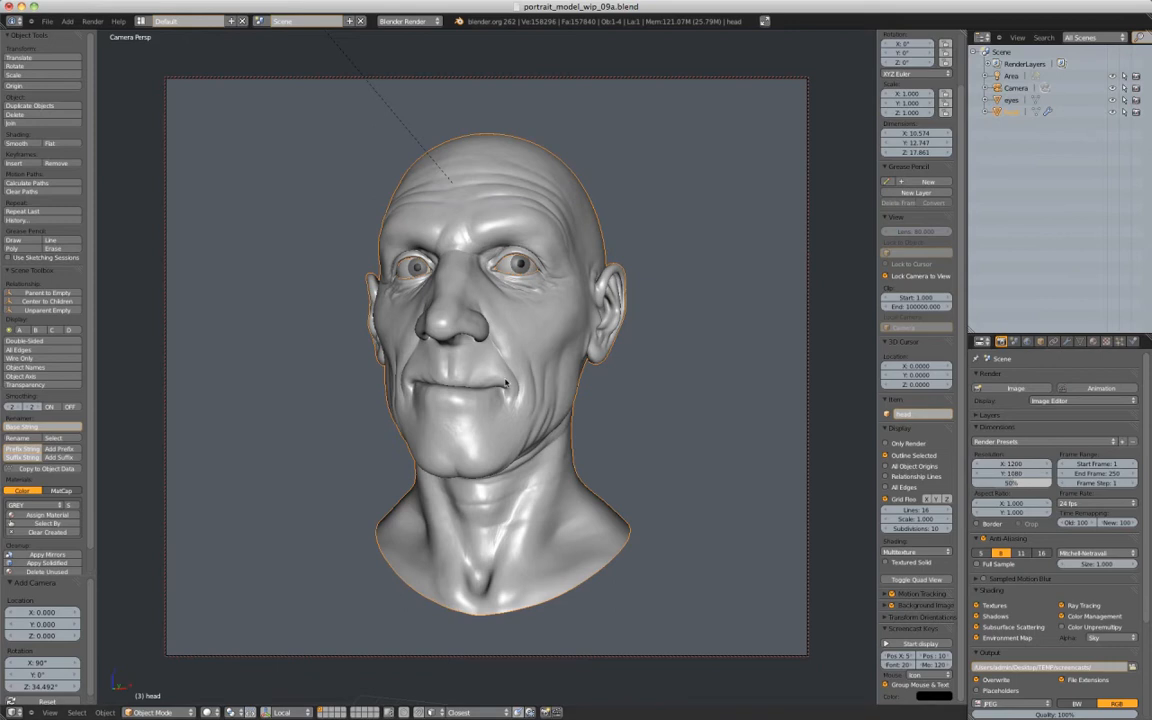
Set the camera's focal length to 60 mm and reframe so the whole bust fits inside the frame
{"action": "middle_click_drag", "start_coordinate": [548, 334], "coordinate": [549, 326]}
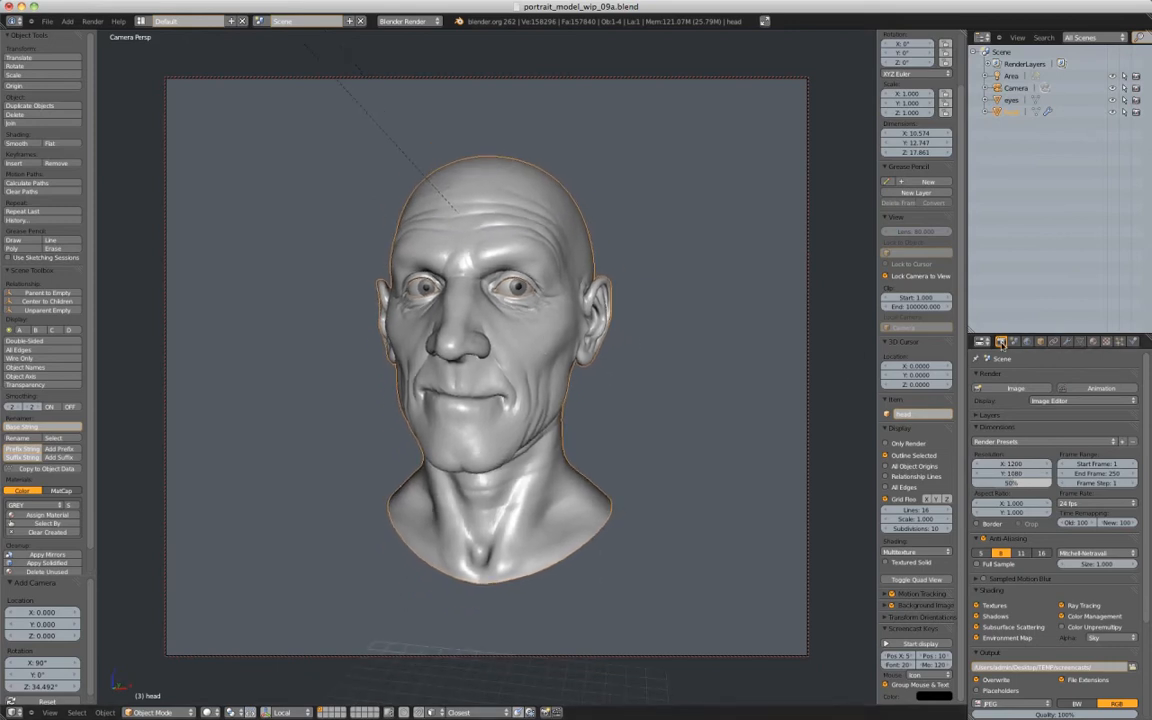
{"action": "right_click", "coordinate": [810, 149]}
{"action": "left_click", "coordinate": [1066, 342]}
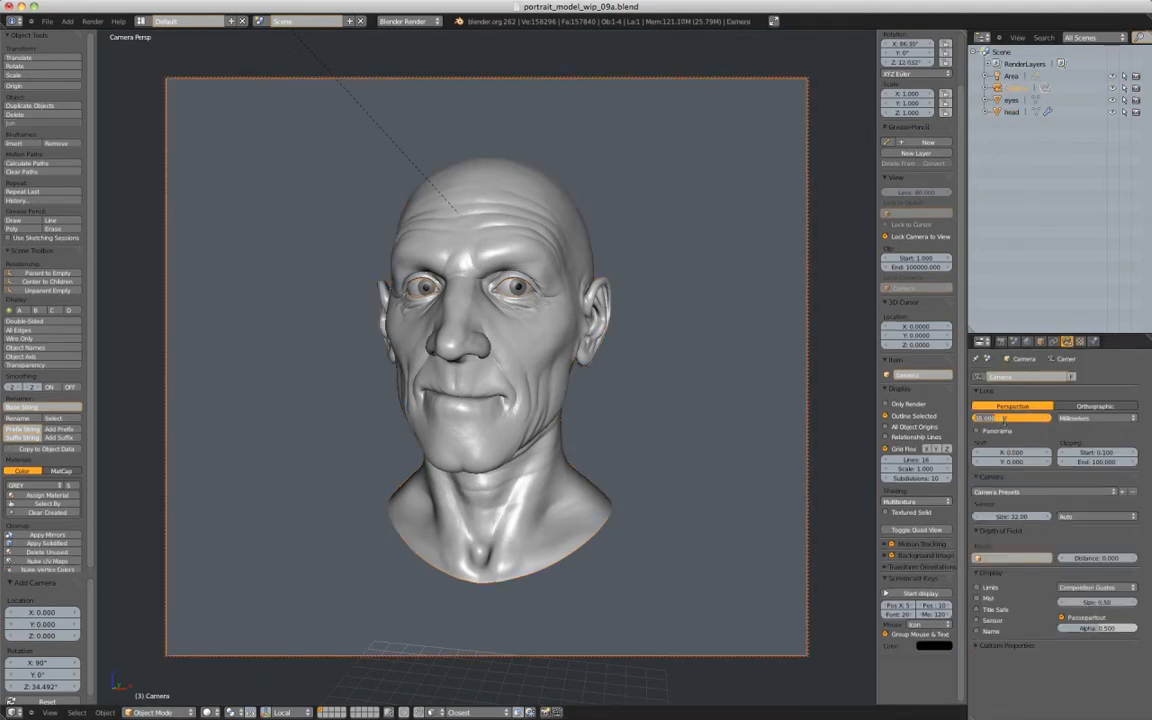
{"action": "type", "text": "60"}
{"action": "key", "text": "Return"}
{"action": "scroll", "coordinate": [574, 332], "scroll_direction": "down", "scroll_amount": 1}
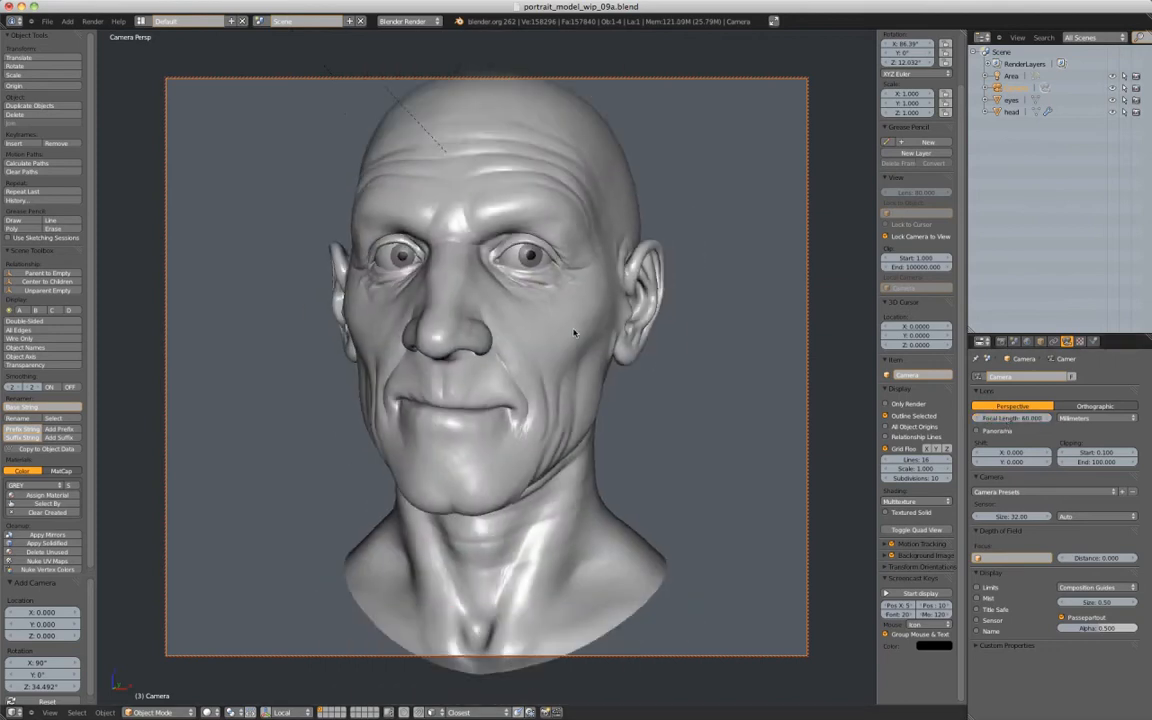
{"action": "scroll", "coordinate": [574, 332], "scroll_direction": "down", "scroll_amount": 2}
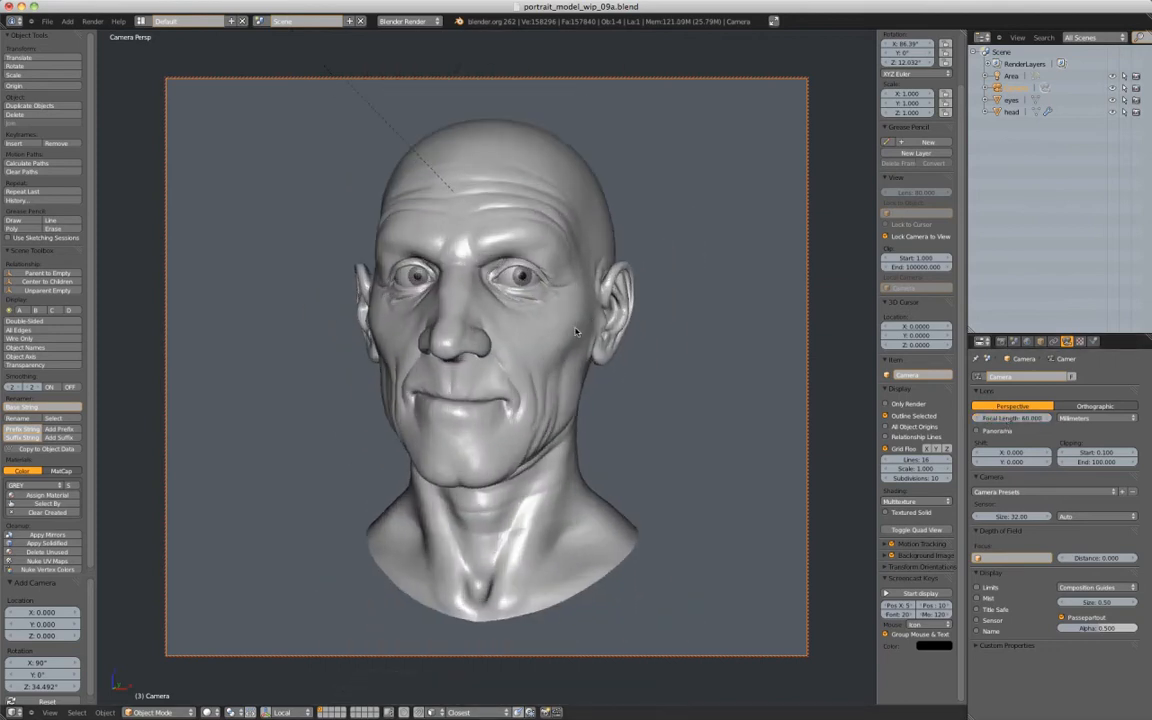
Turn the camera slightly to refine the angle on the head, unlock it from the view and leave the camera view
{"action": "middle_click_drag", "start_coordinate": [545, 275], "coordinate": [601, 302]}
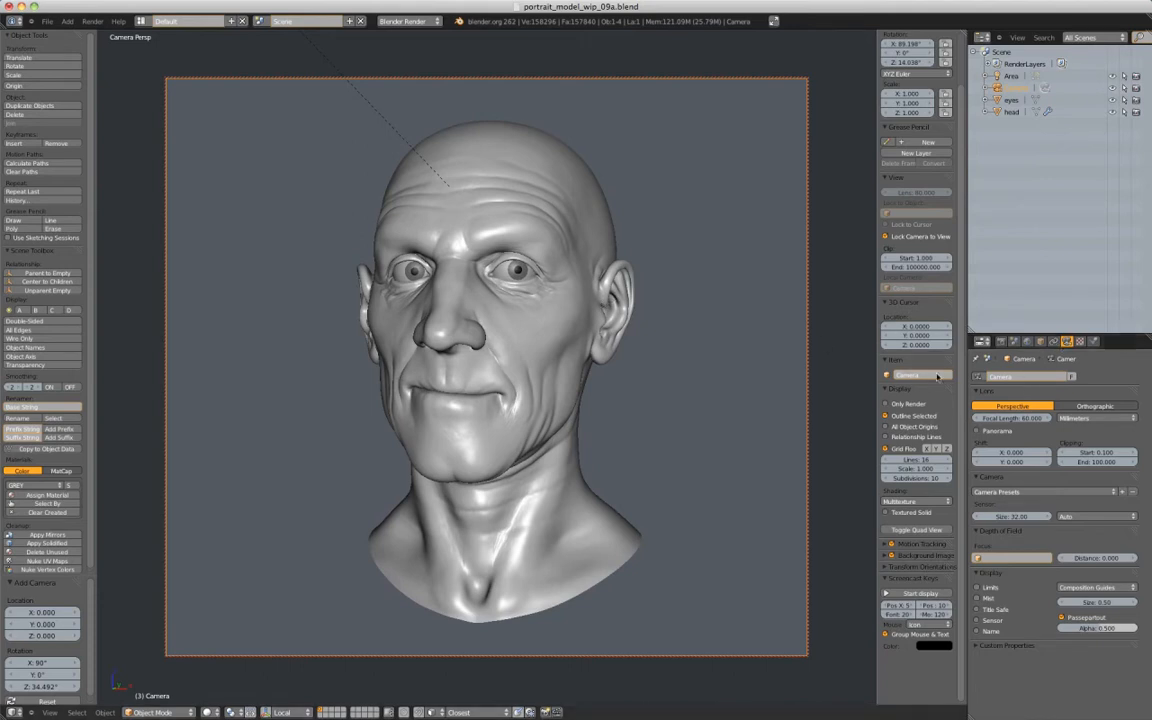
{"action": "left_click", "coordinate": [912, 236]}
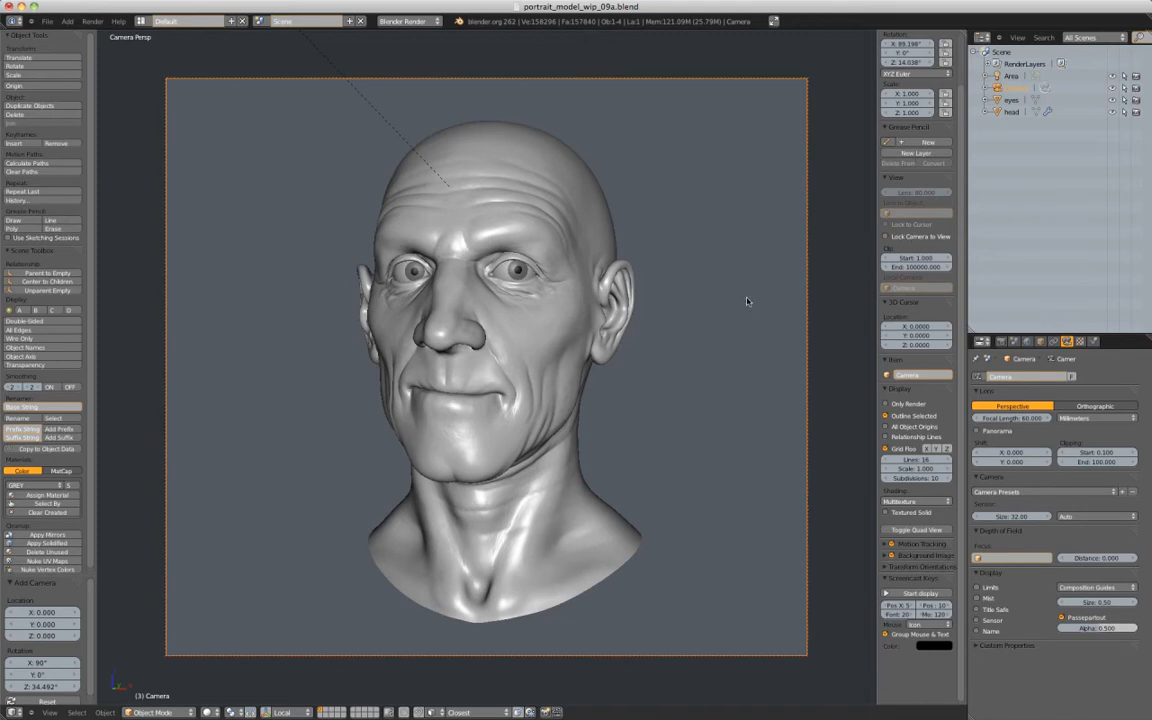
{"action": "middle_click_drag", "start_coordinate": [723, 286], "coordinate": [659, 285]}
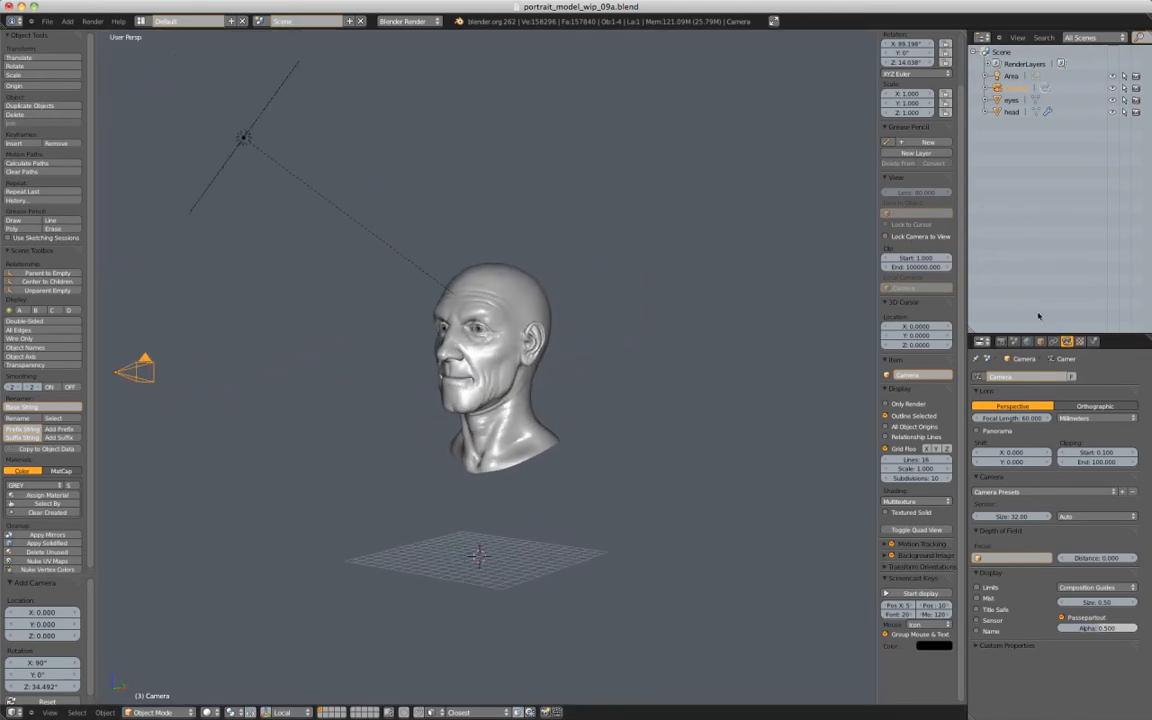
{"action": "left_click", "coordinate": [1001, 341]}
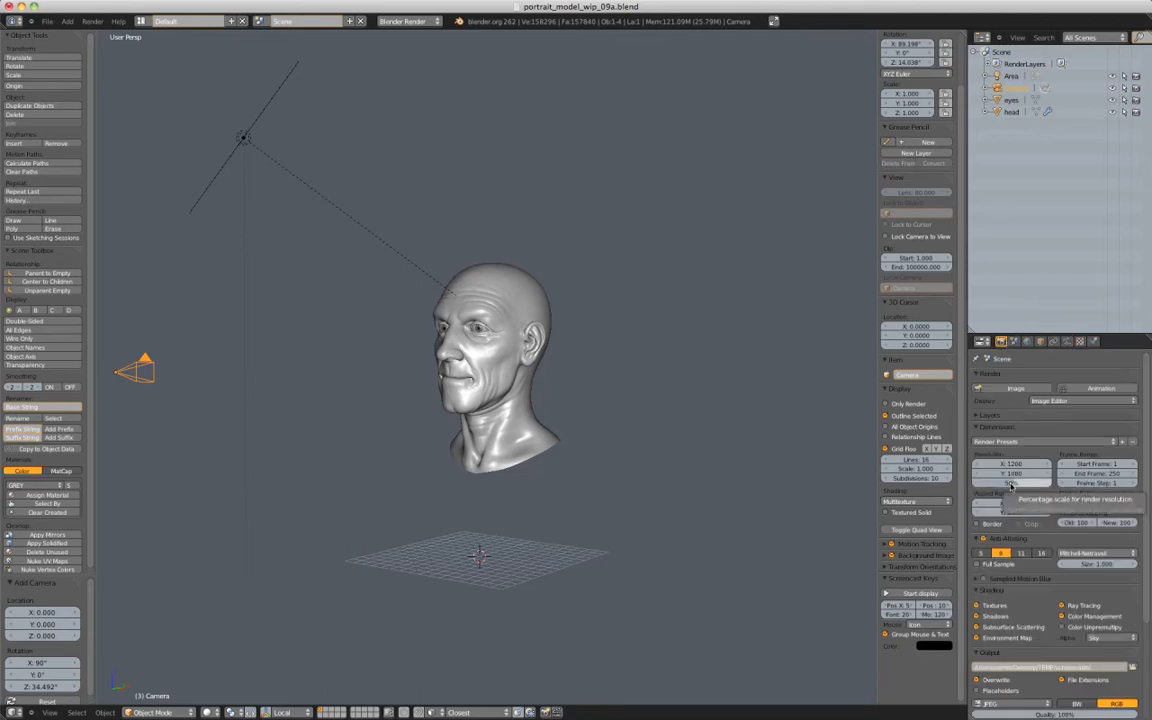
Replace the head's material with a new one that has specular intensity 0 and a darker, medium grey diffuse colour
{"action": "middle_click_drag", "start_coordinate": [669, 367], "coordinate": [645, 378]}
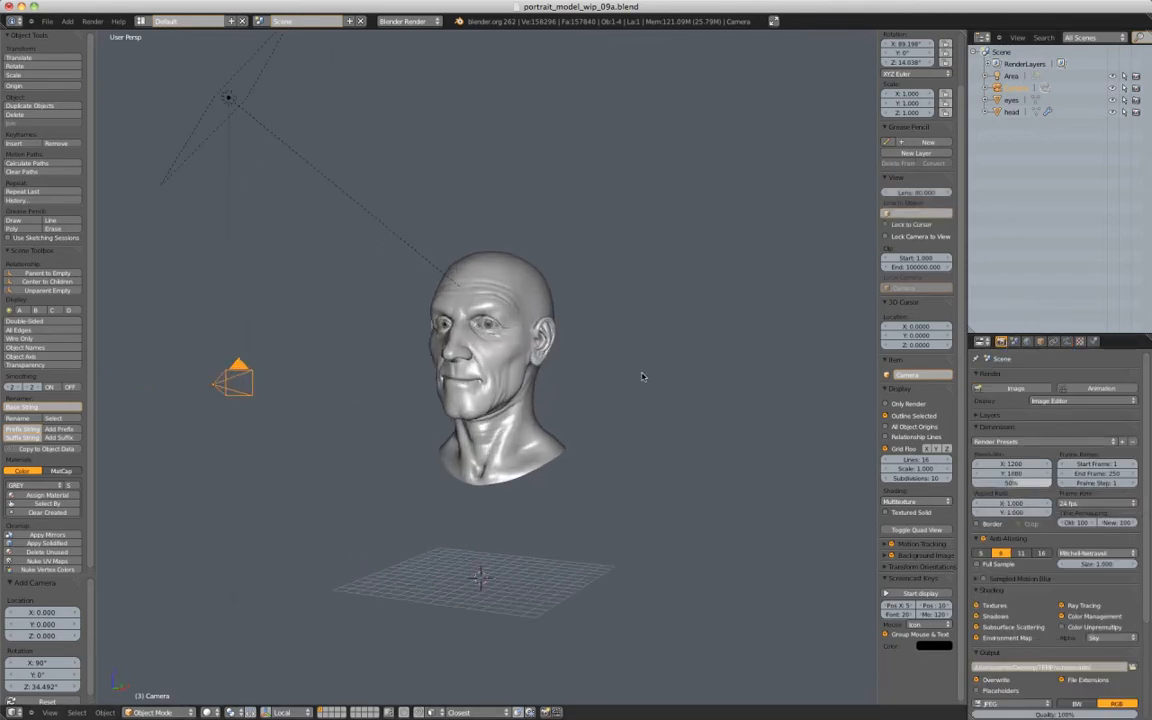
{"action": "right_click", "coordinate": [532, 286]}
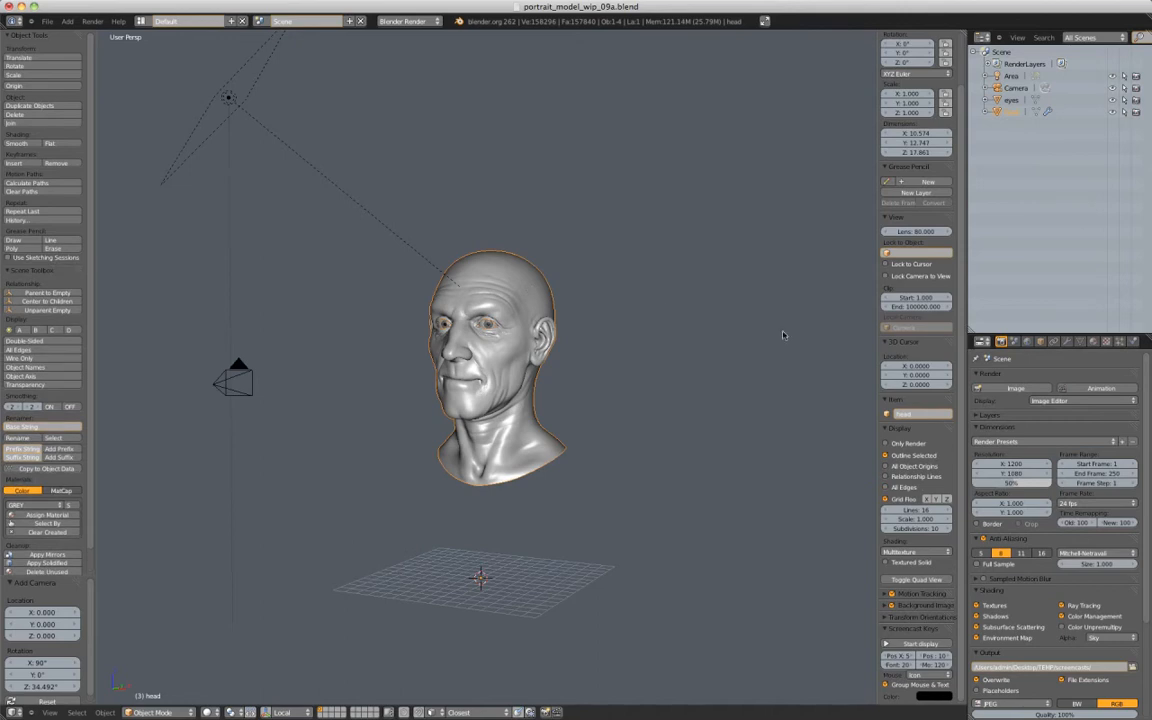
{"action": "left_click", "coordinate": [1093, 342]}
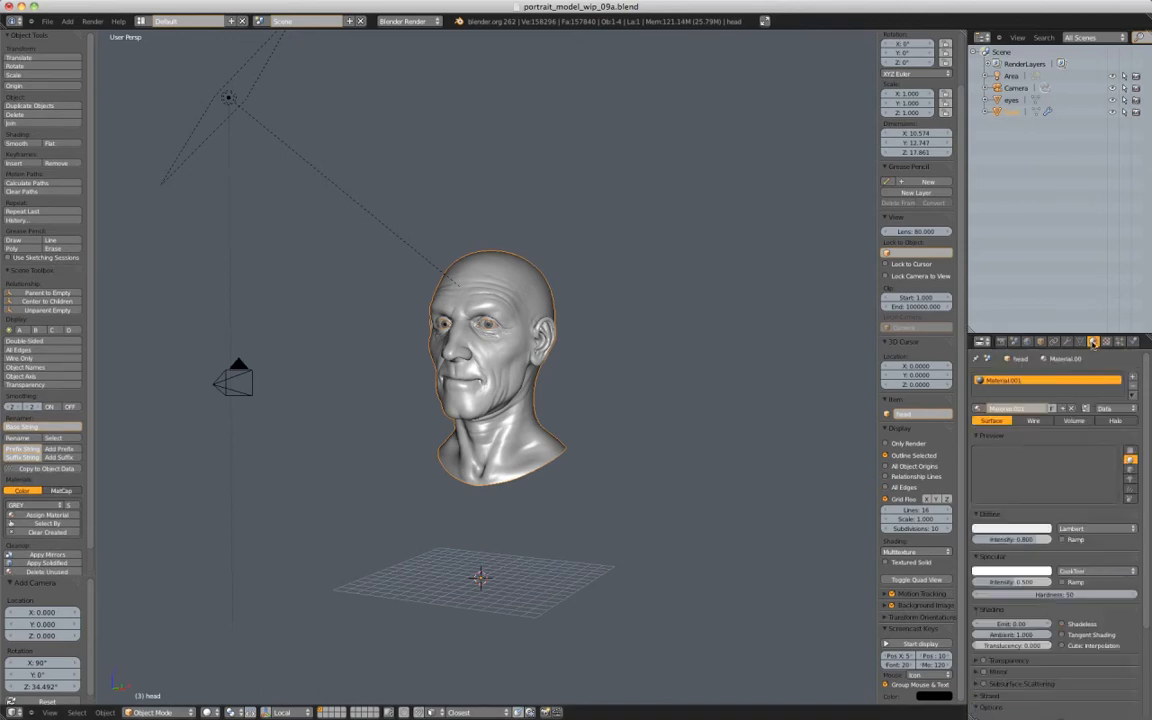
{"action": "left_click", "coordinate": [1132, 389]}
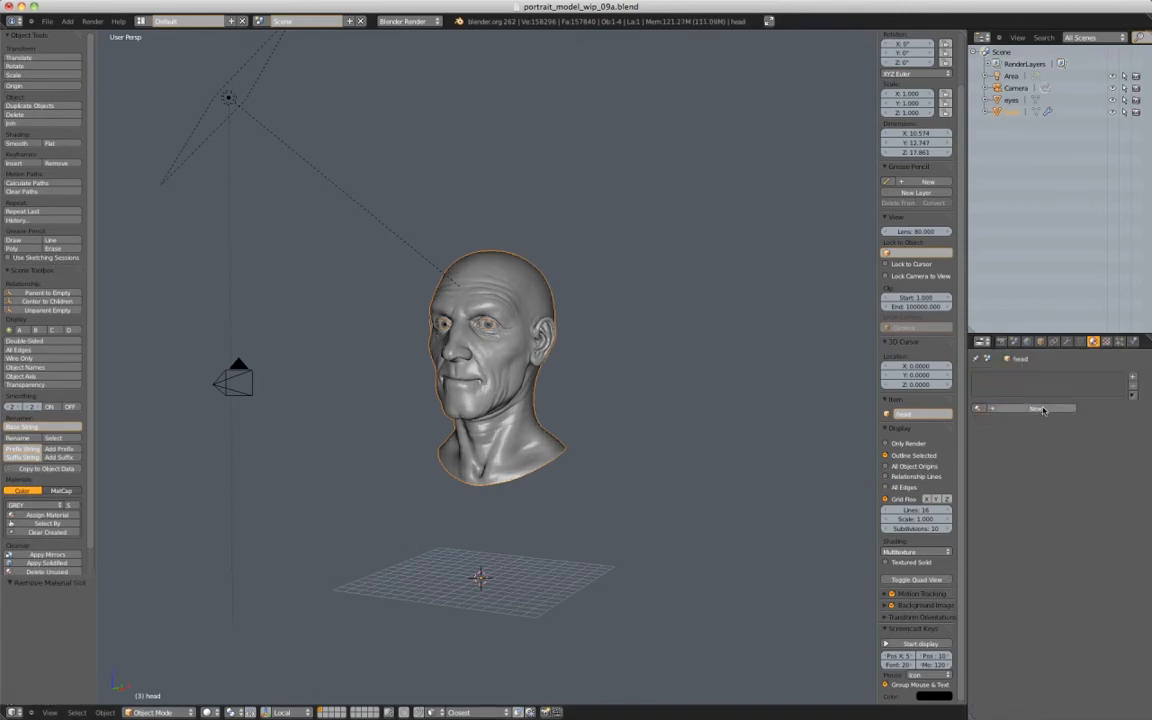
{"action": "left_click", "coordinate": [1042, 409]}
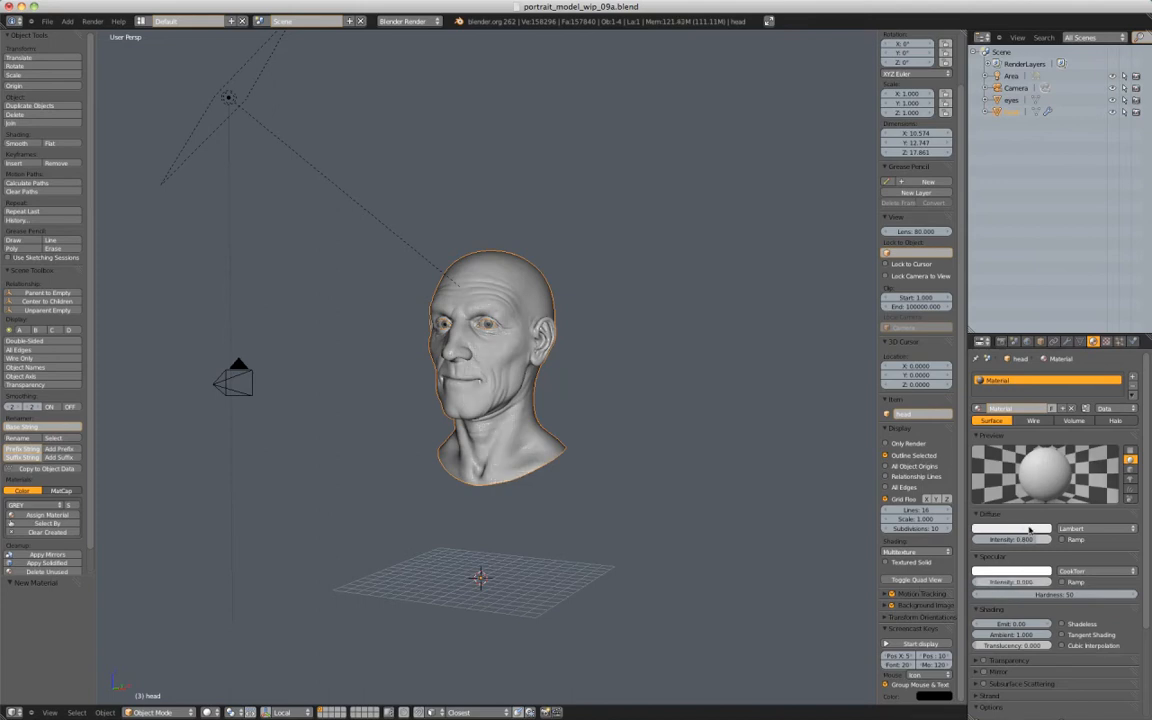
{"action": "left_click", "coordinate": [1013, 528]}
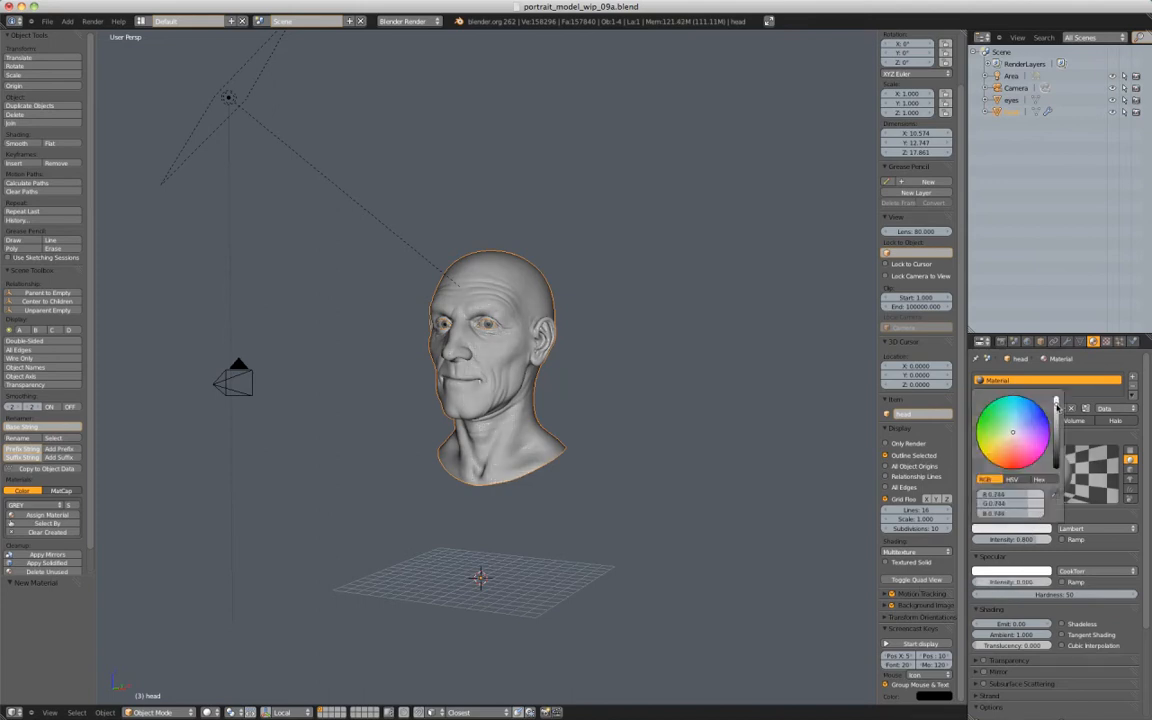
{"action": "left_click_drag", "start_coordinate": [1056, 403], "coordinate": [1058, 425]}
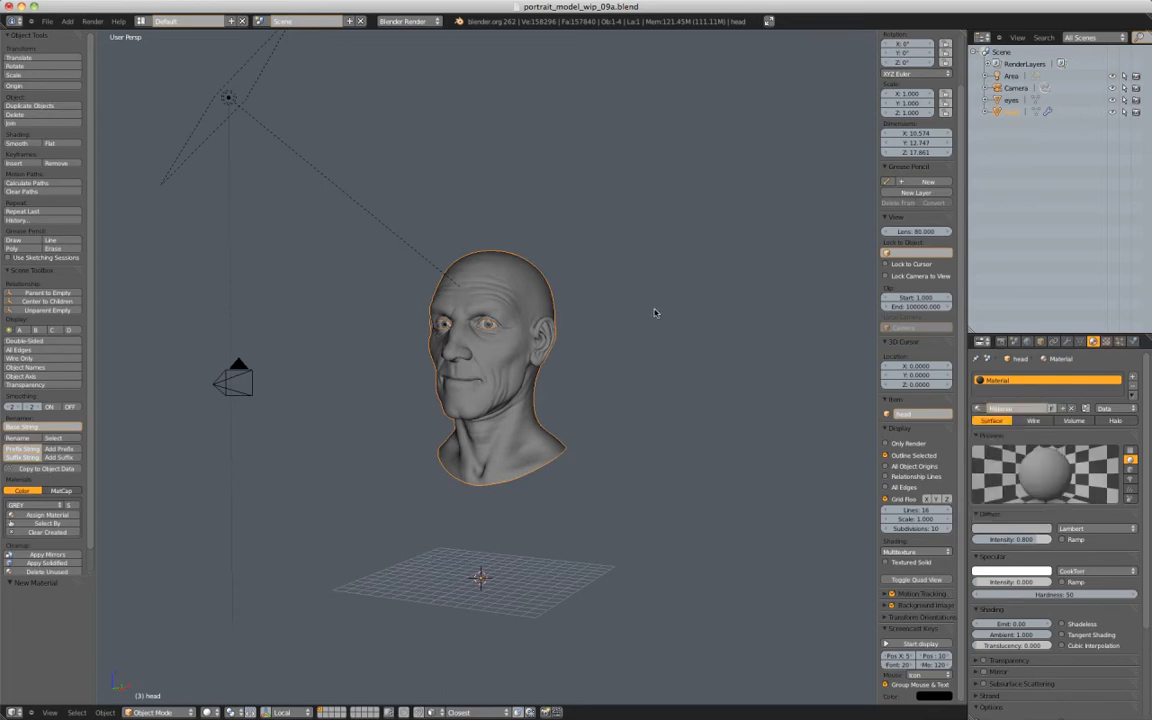
Select the area lamp, return to the camera view and render a test image
{"action": "middle_click_drag", "start_coordinate": [656, 314], "coordinate": [560, 303]}
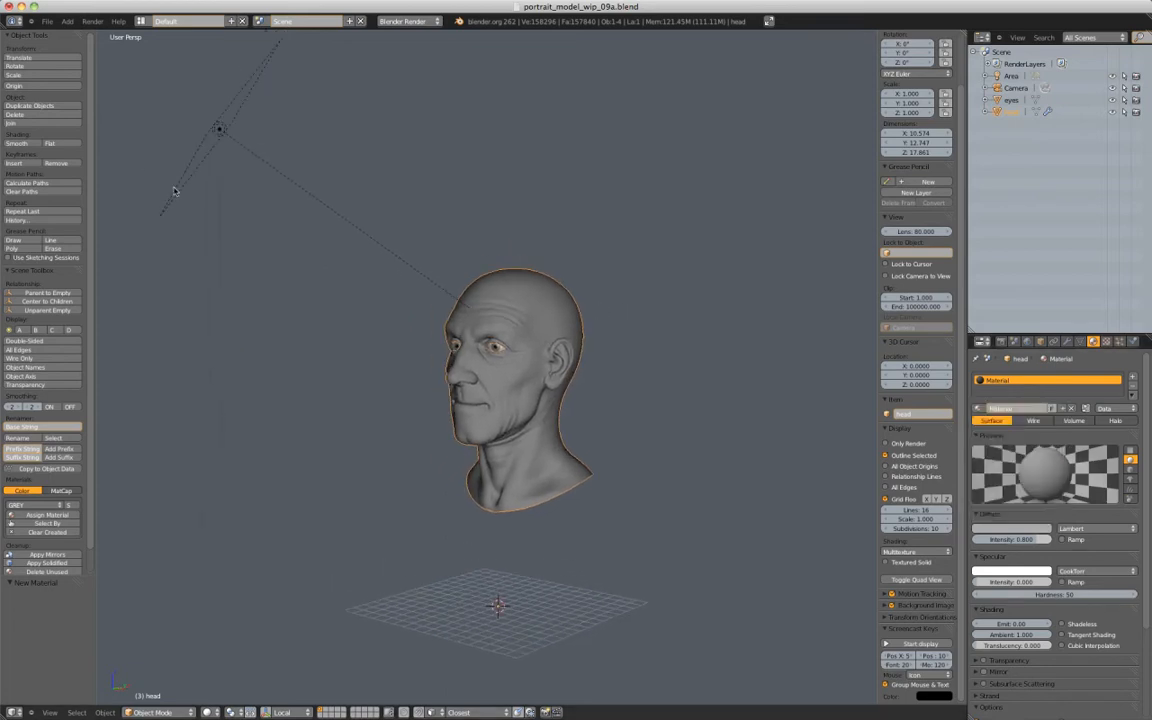
{"action": "right_click", "coordinate": [236, 104]}
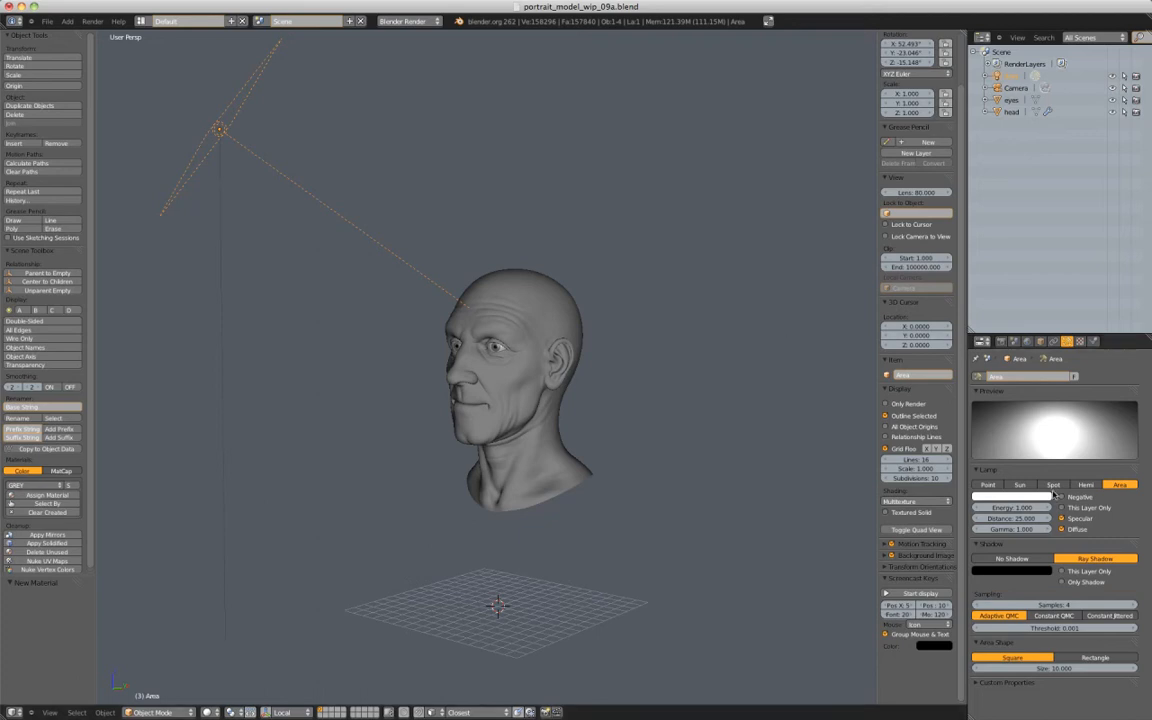
{"action": "middle_click_drag", "start_coordinate": [602, 306], "coordinate": [619, 306]}
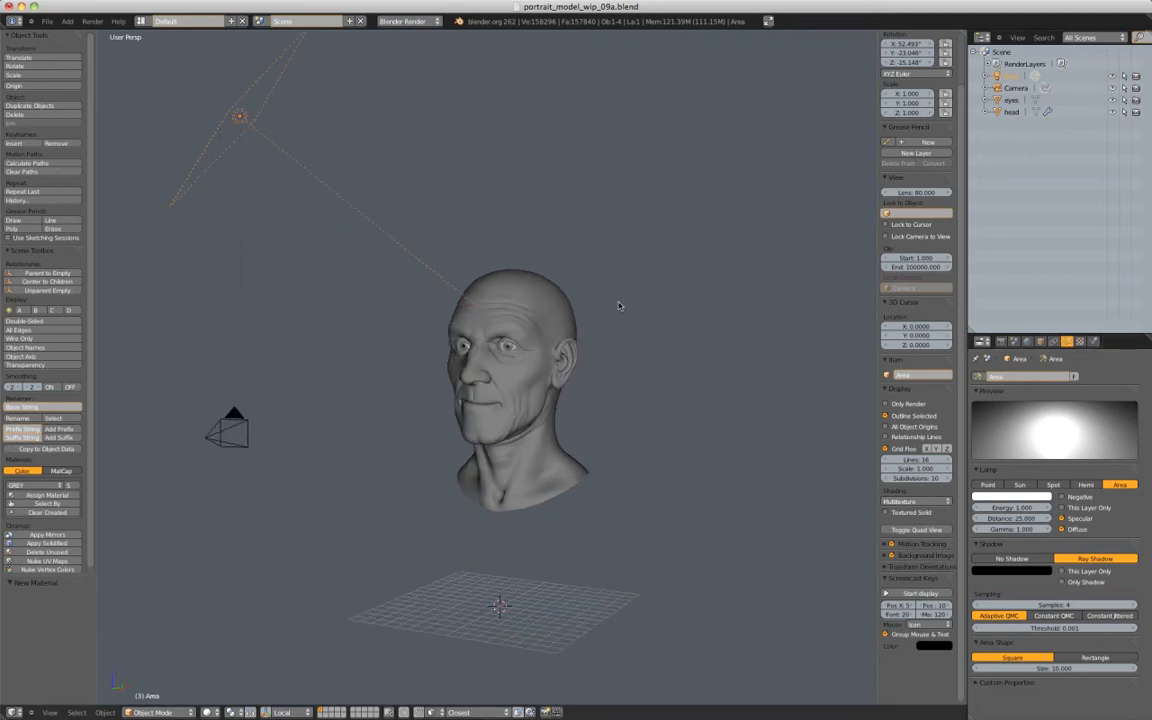
{"action": "key", "text": "KP_0"}
{"action": "left_click", "coordinate": [92, 21]}
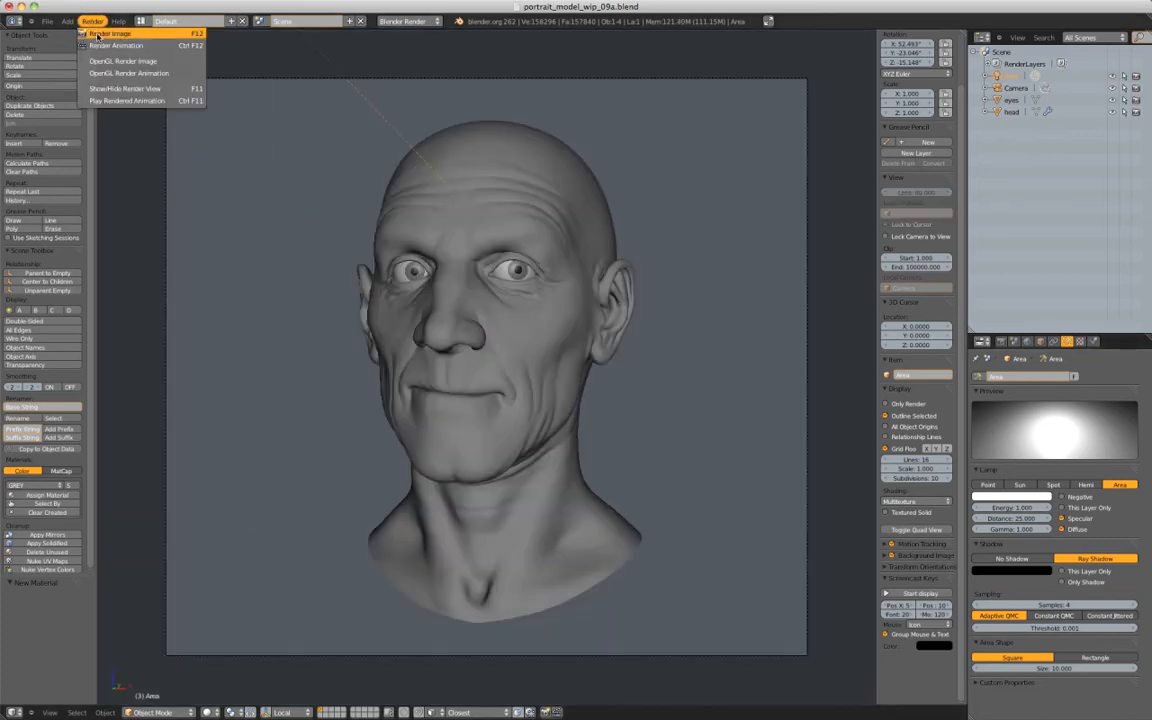
{"action": "left_click", "coordinate": [97, 35]}
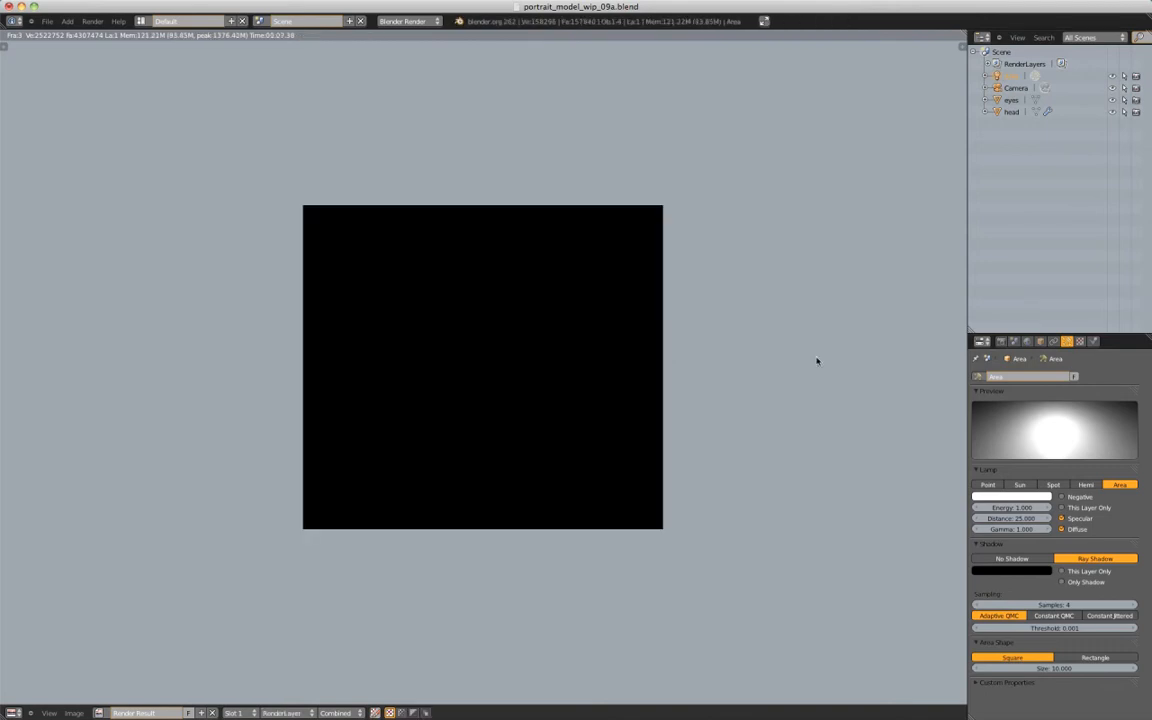
Set the Multires modifier's render level on the head to 3
{"action": "left_click", "coordinate": [1012, 111]}
{"action": "left_click", "coordinate": [1067, 341]}
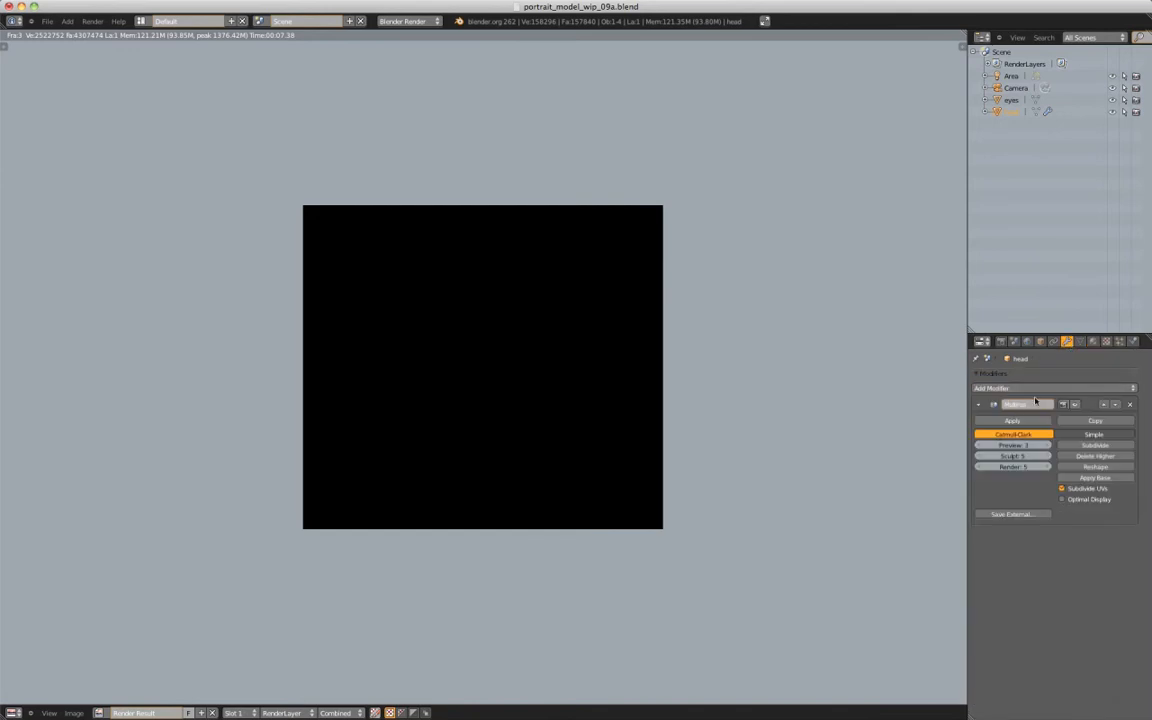
{"action": "left_click", "coordinate": [980, 468]}
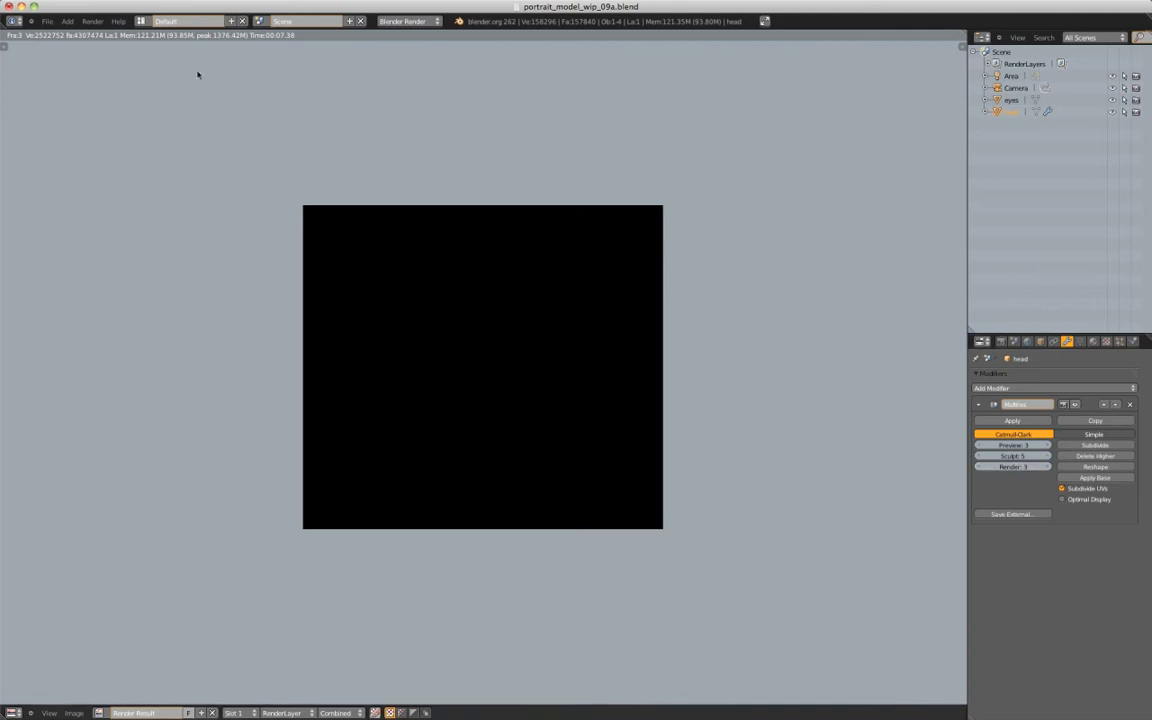
Render the image with the reduced Multires level and return to the 3D view
{"action": "left_click", "coordinate": [92, 21]}
{"action": "left_click", "coordinate": [112, 32]}
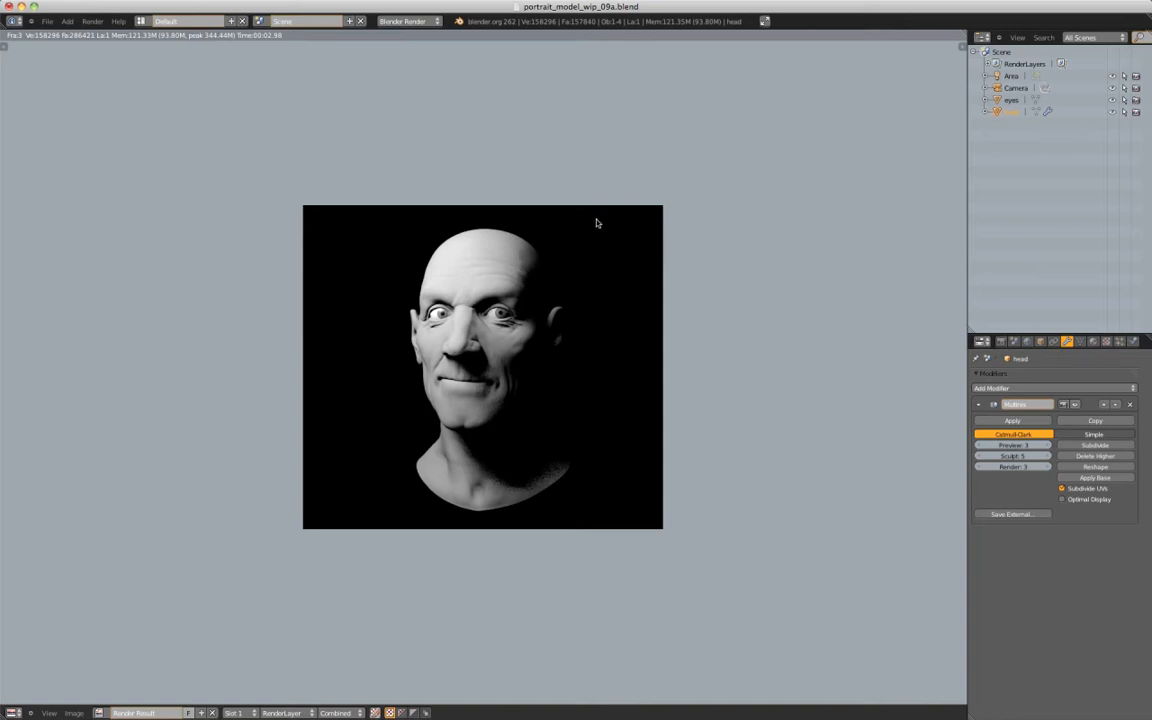
{"action": "key", "text": "Escape"}
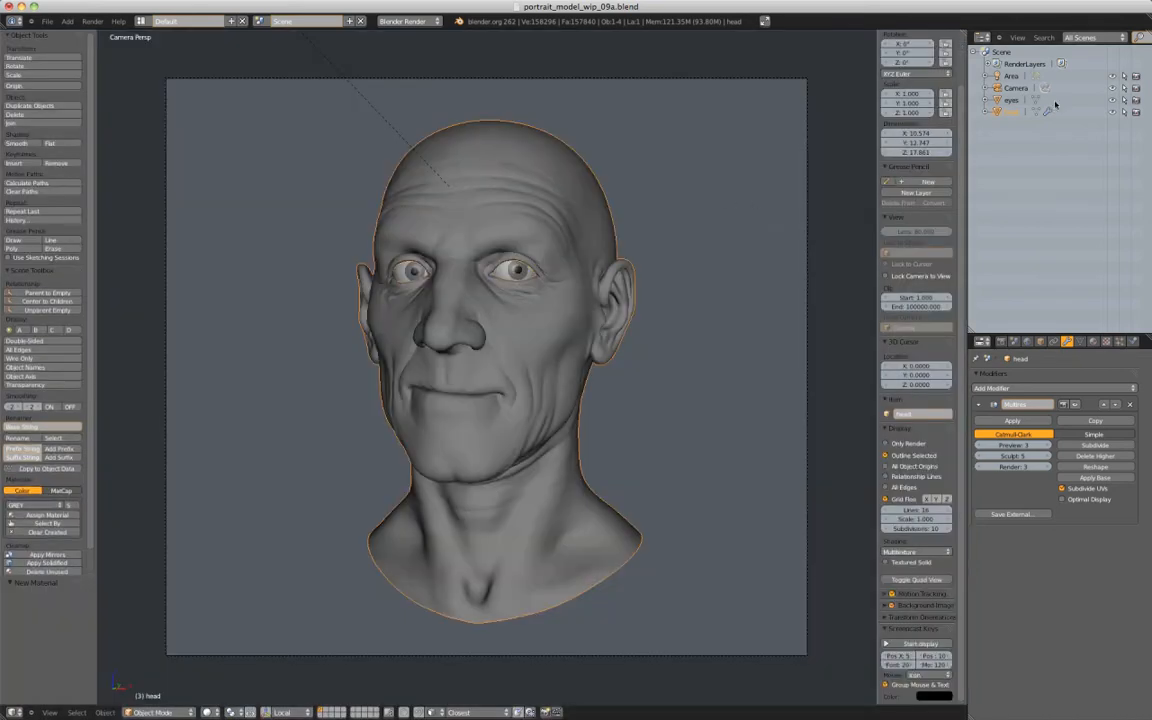
Add an empty at the scene origin to serve as a parent for the eyes and head
{"action": "left_click", "coordinate": [1010, 100]}
{"action": "left_click", "coordinate": [1012, 113], "text": "shift"}
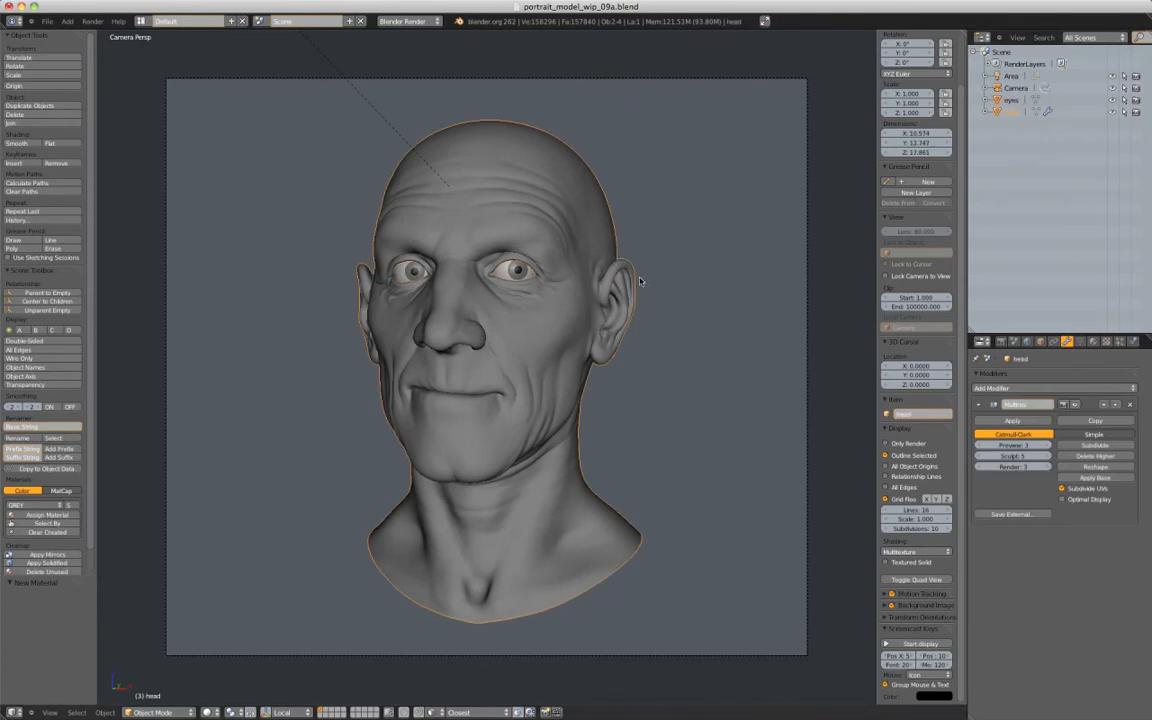
{"action": "key", "text": "shift+a"}
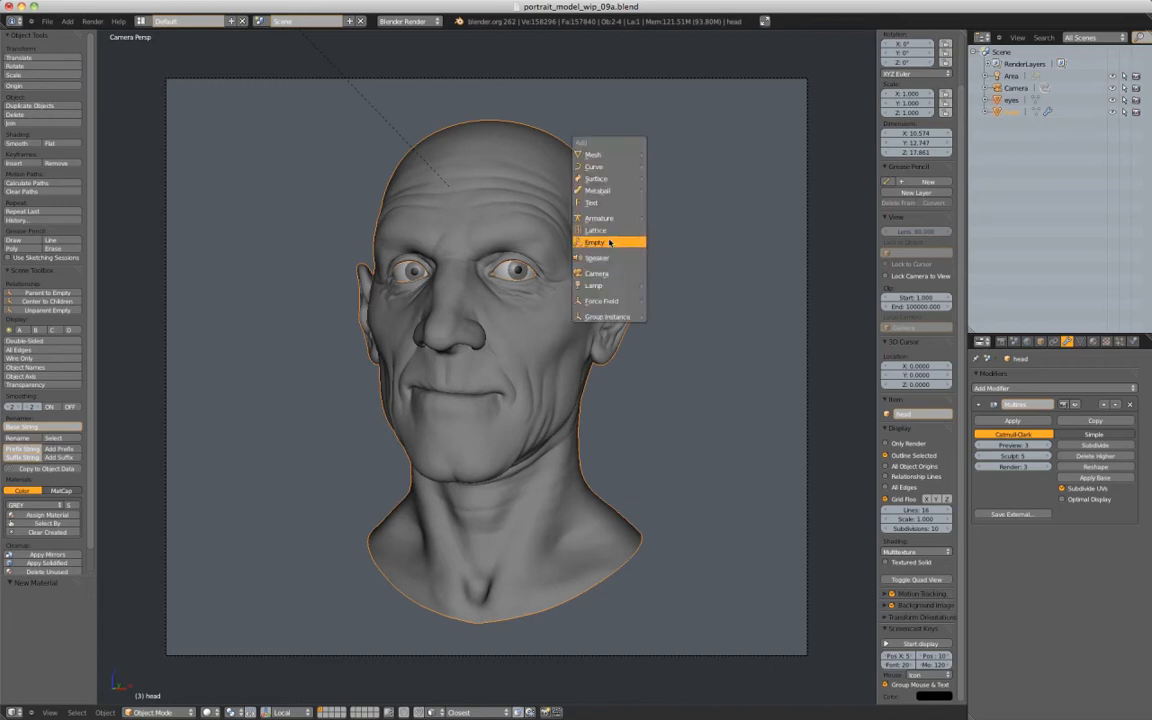
{"action": "left_click", "coordinate": [605, 242]}
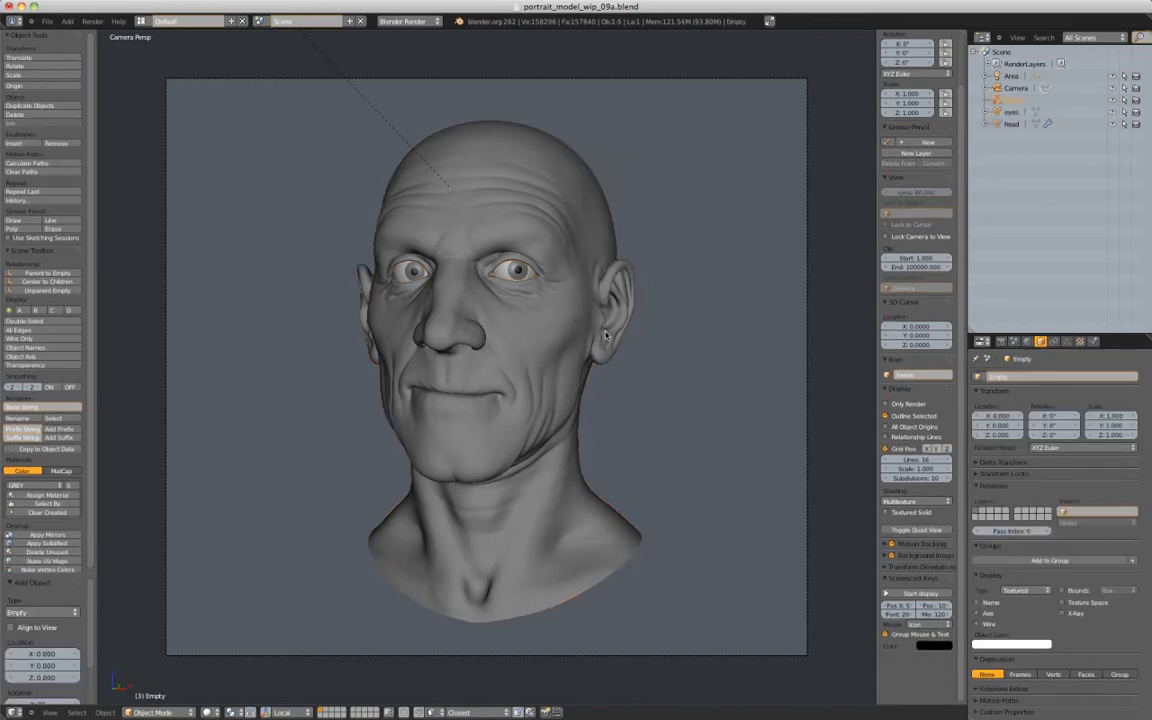
Select the eyes and head together with the empty and parent them to the empty as an object
{"action": "scroll", "coordinate": [530, 247], "scroll_direction": "down", "scroll_amount": 3}
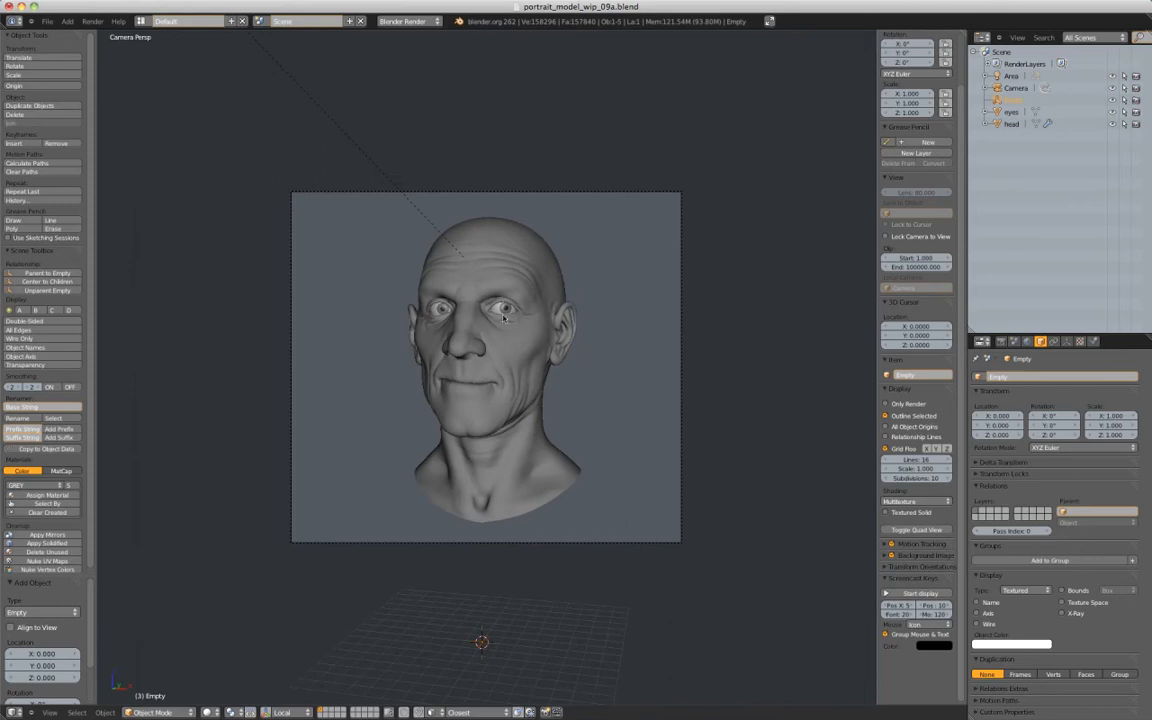
{"action": "key", "text": "b"}
{"action": "left_click_drag", "start_coordinate": [356, 219], "coordinate": [604, 490]}
{"action": "key", "text": "b"}
{"action": "left_click_drag", "start_coordinate": [361, 60], "coordinate": [350, 174]}
{"action": "key", "text": "ctrl+p"}
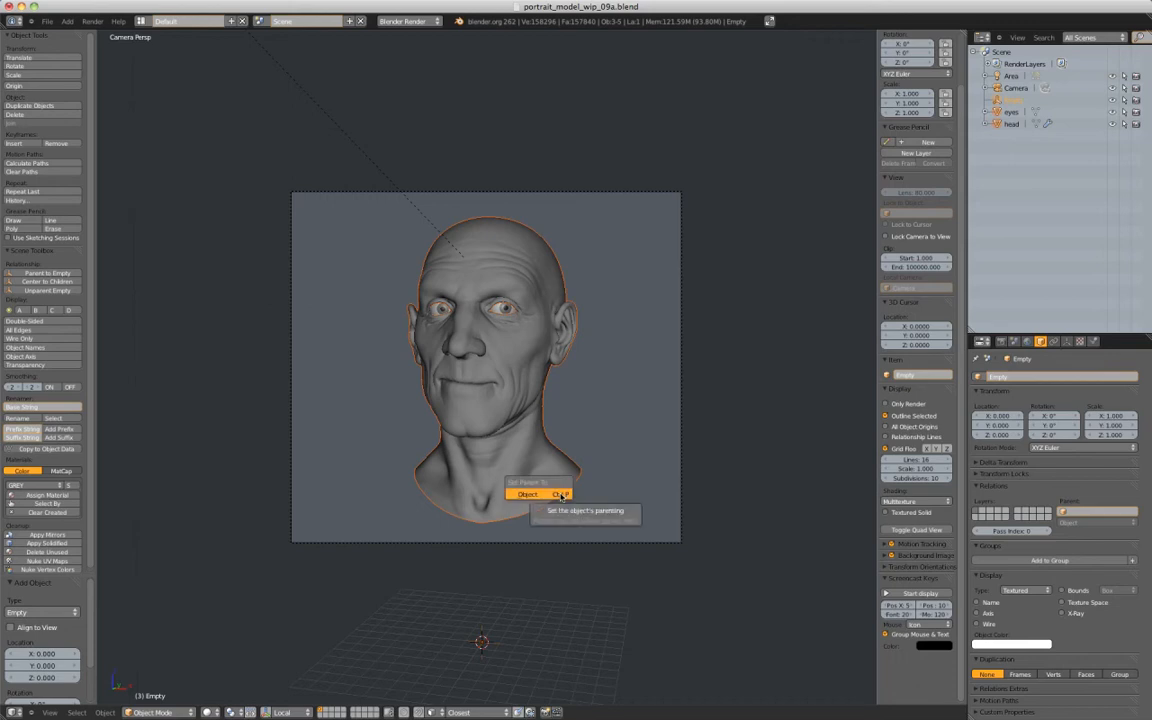
{"action": "left_click", "coordinate": [561, 496]}
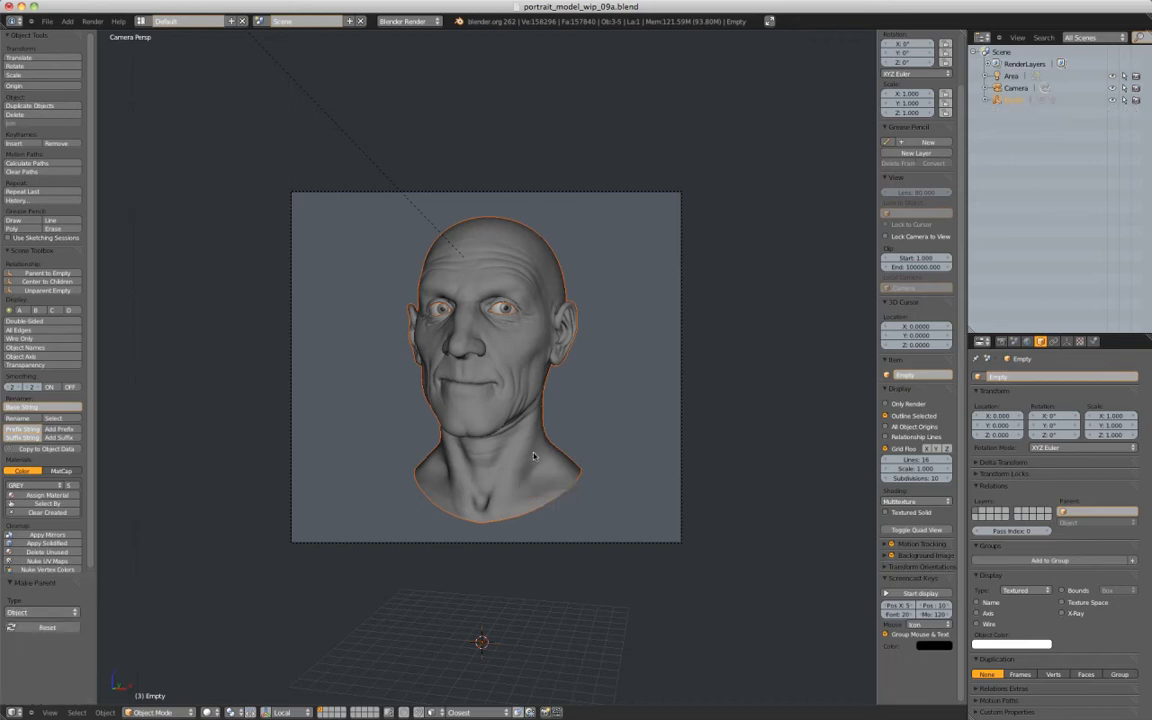
Rename the empty head_GRP and rotate it about -19° around the global Z axis
{"action": "left_click", "coordinate": [1014, 100]}
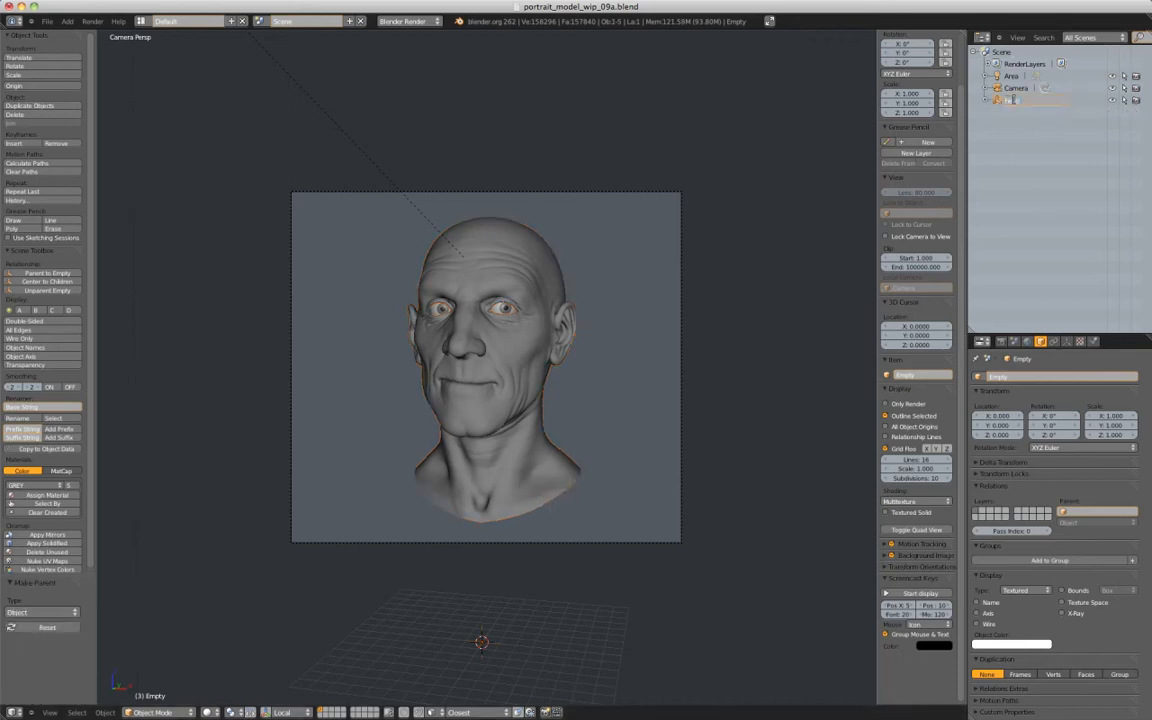
{"action": "key", "text": "Return"}
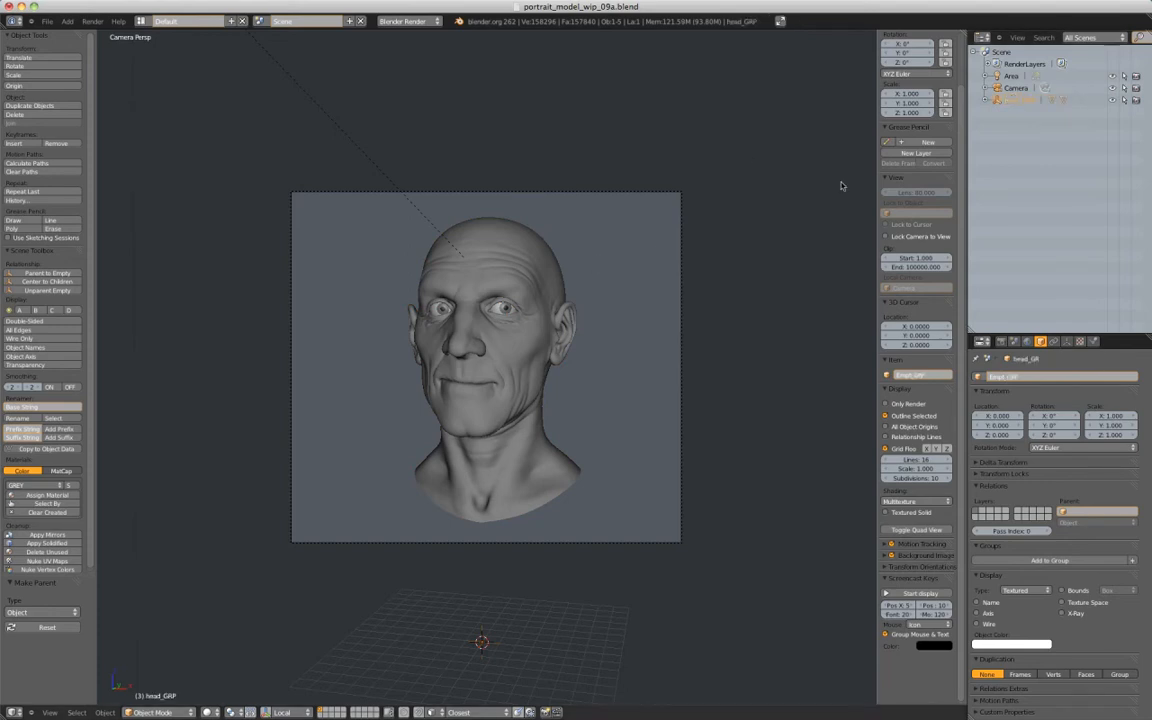
{"action": "key", "text": "r"}
{"action": "key", "text": "z"}
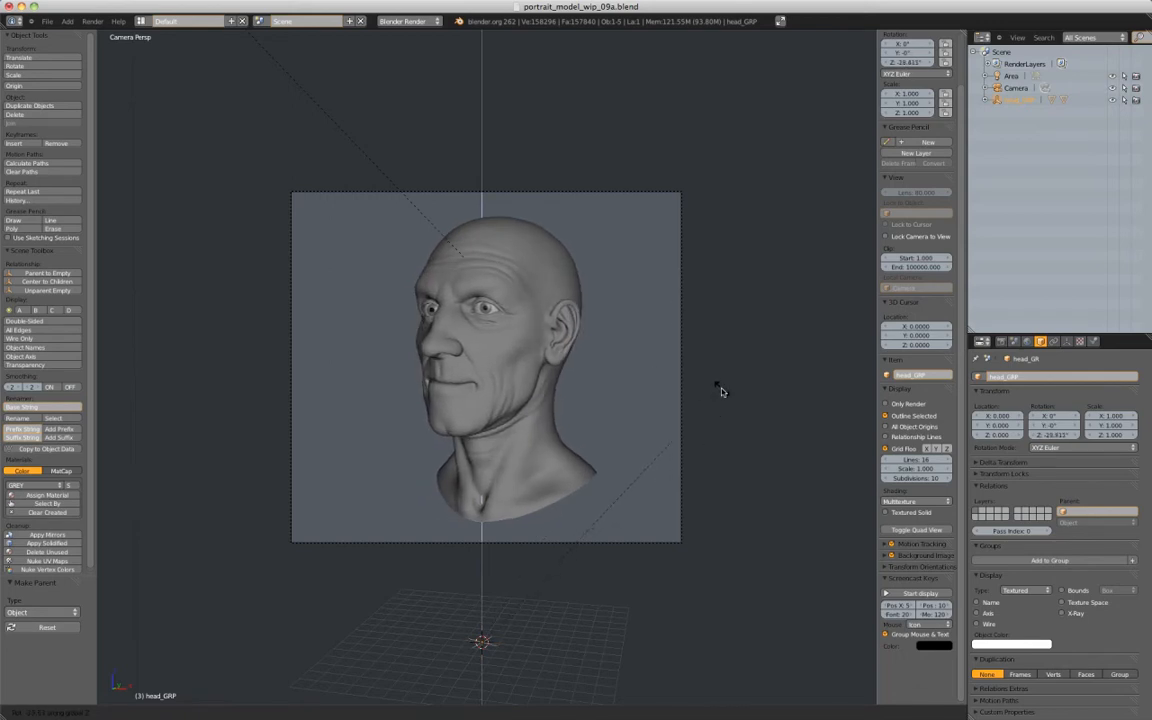
{"action": "left_click", "coordinate": [712, 384]}
Render the rotated head, examine the lighting and shadows up close, and return to a free 3D view outside the camera
{"action": "left_click", "coordinate": [91, 21]}
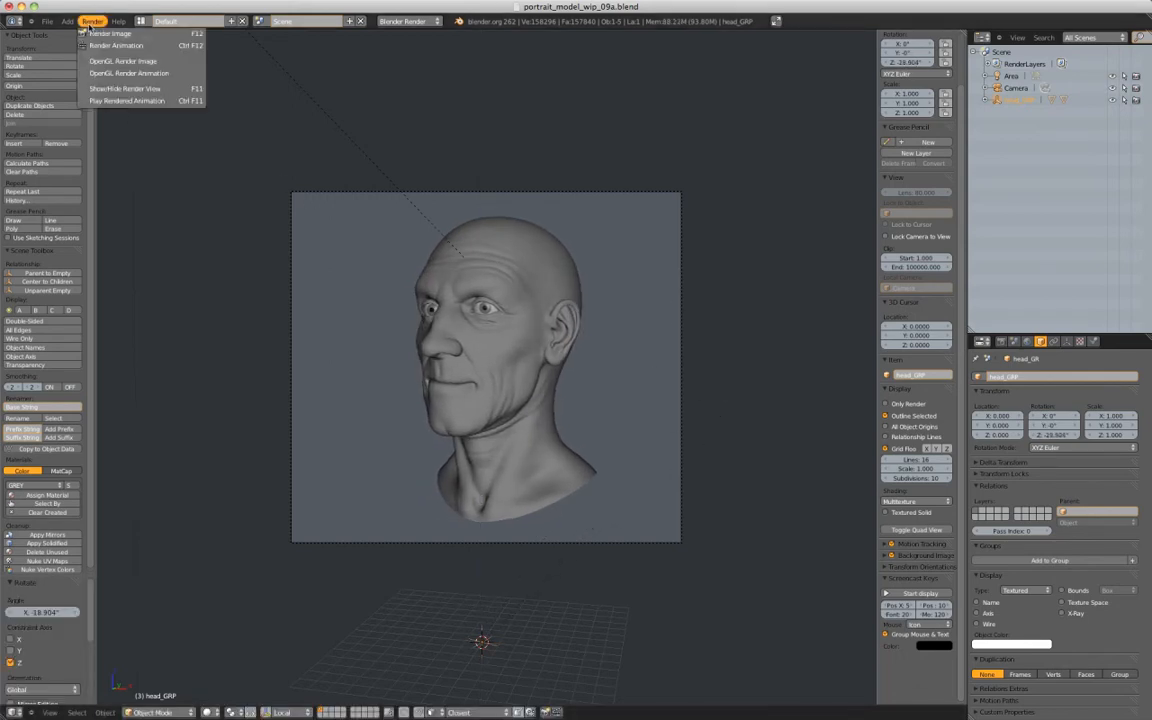
{"action": "left_click", "coordinate": [100, 29]}
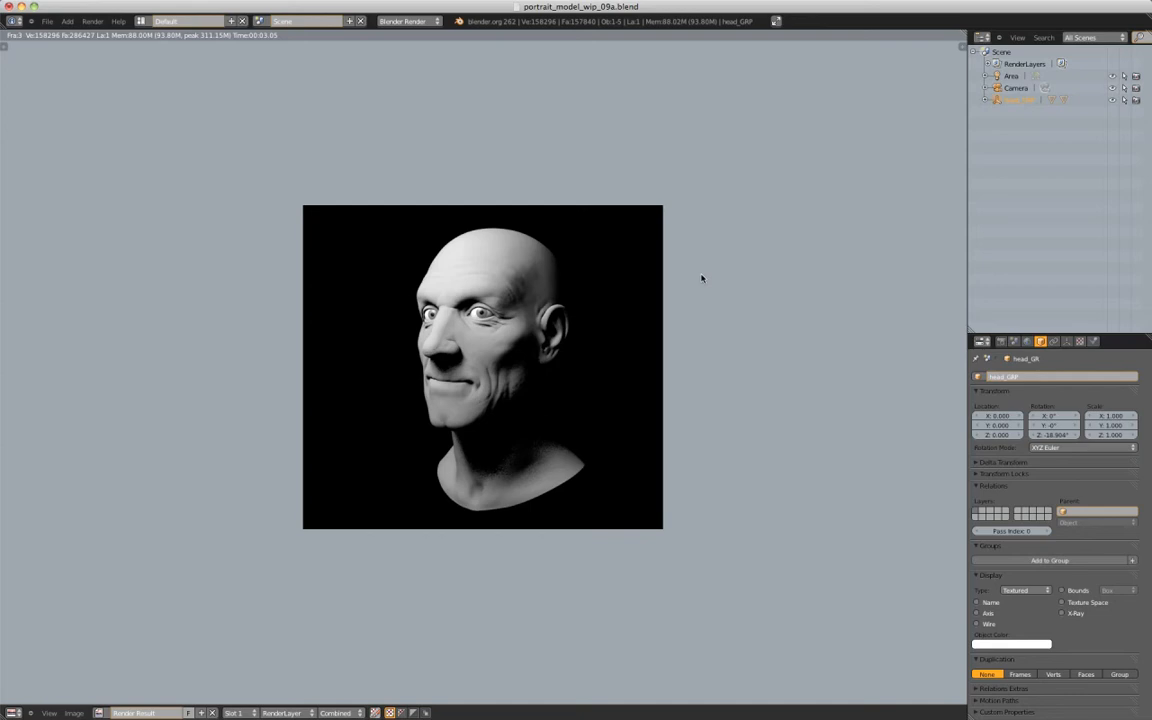
{"action": "scroll", "coordinate": [490, 538], "scroll_direction": "up", "scroll_amount": 4}
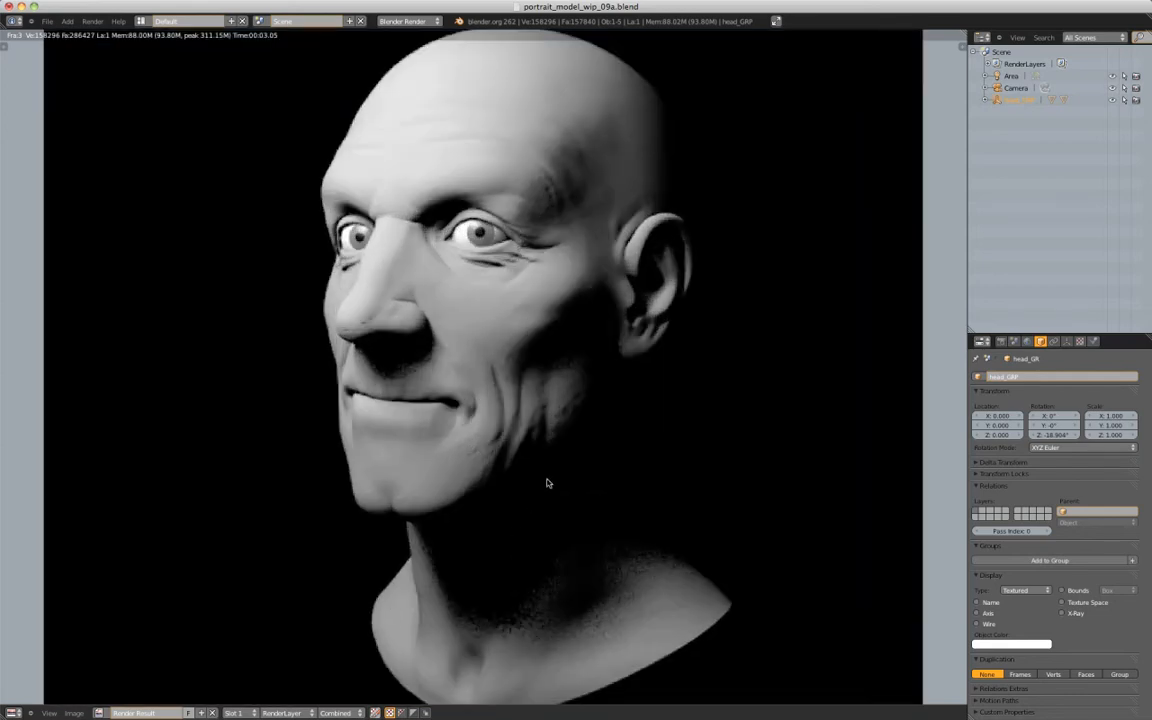
{"action": "scroll", "coordinate": [547, 484], "scroll_direction": "down", "scroll_amount": 2}
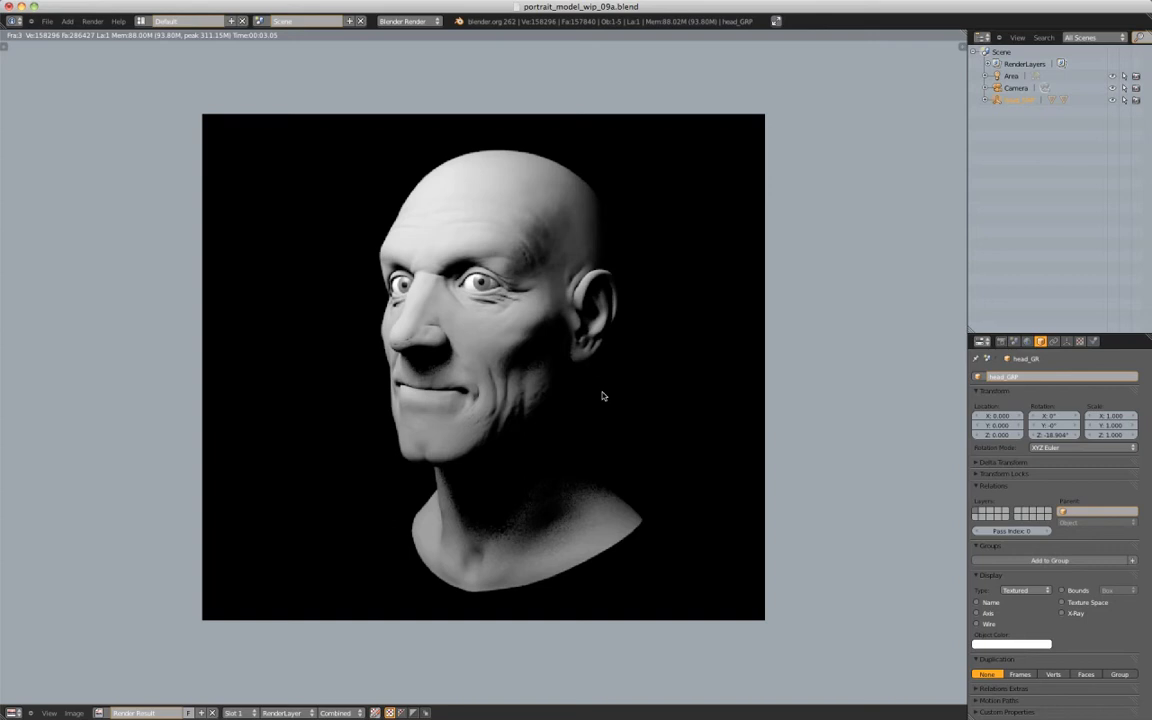
{"action": "key", "text": "Escape"}
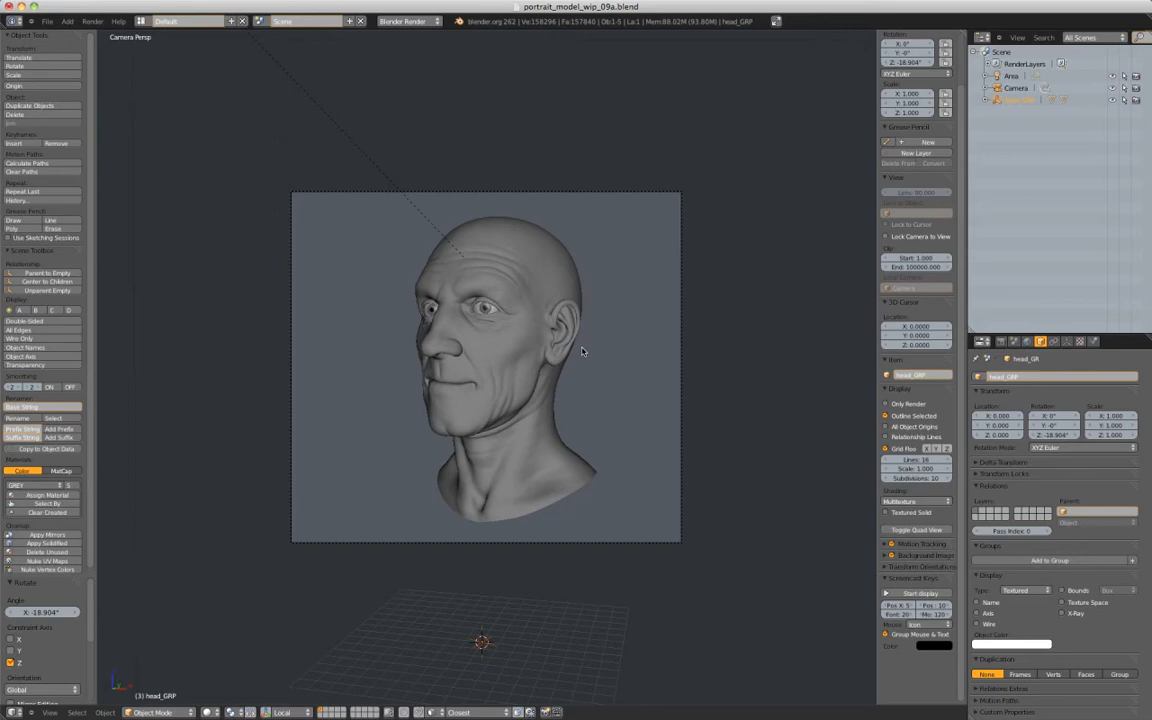
{"action": "key", "text": "KP_0"}
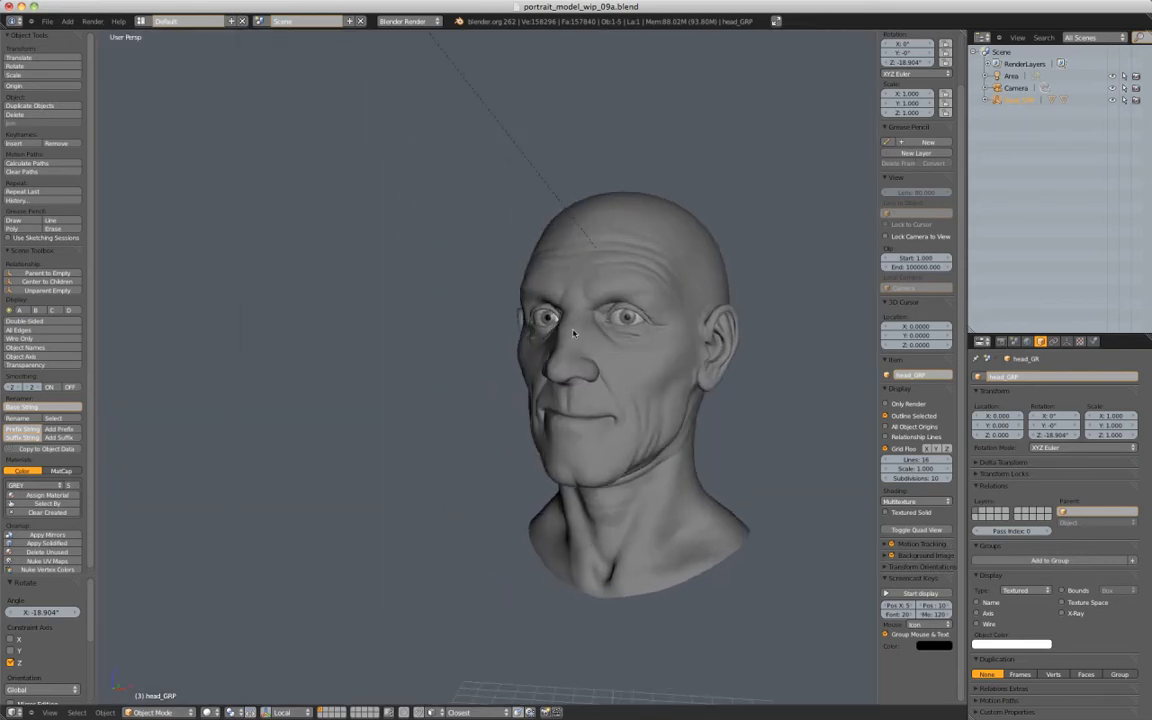
Select the head, frame it in view, and enable subsurface scattering on its material
{"action": "right_click", "coordinate": [660, 266]}
{"action": "key", "text": "KP_Decimal"}
{"action": "middle_click_drag", "start_coordinate": [661, 262], "coordinate": [668, 156], "text": "ctrl"}
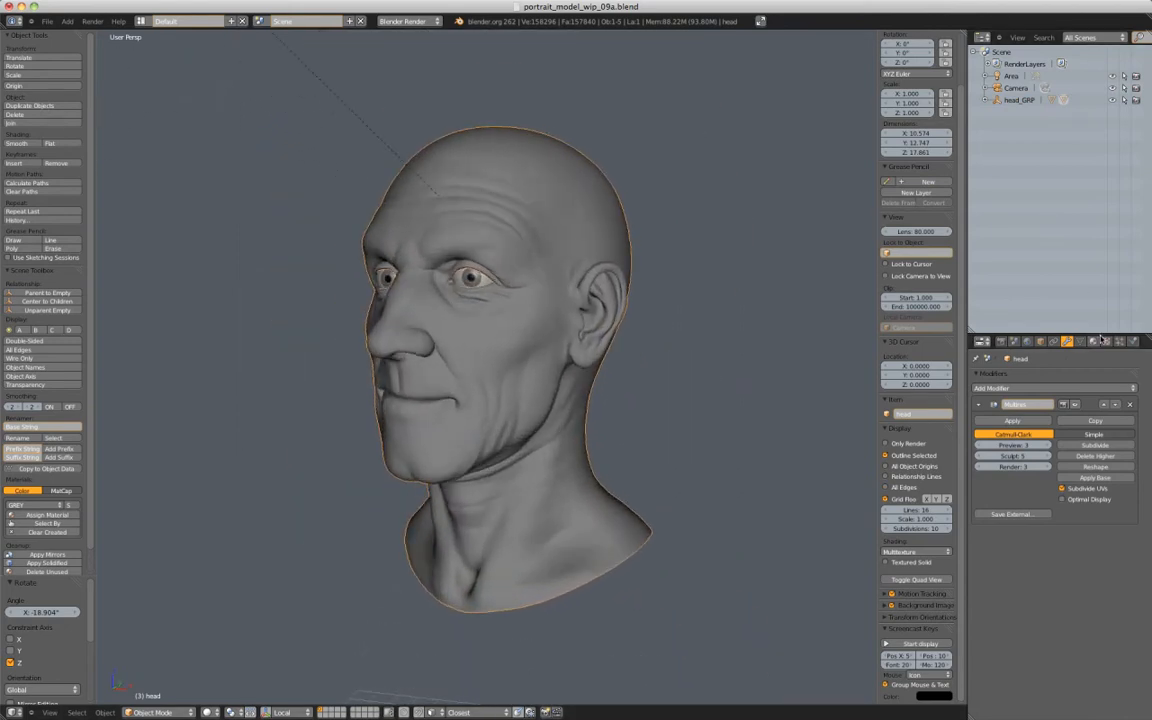
{"action": "left_click", "coordinate": [1093, 341]}
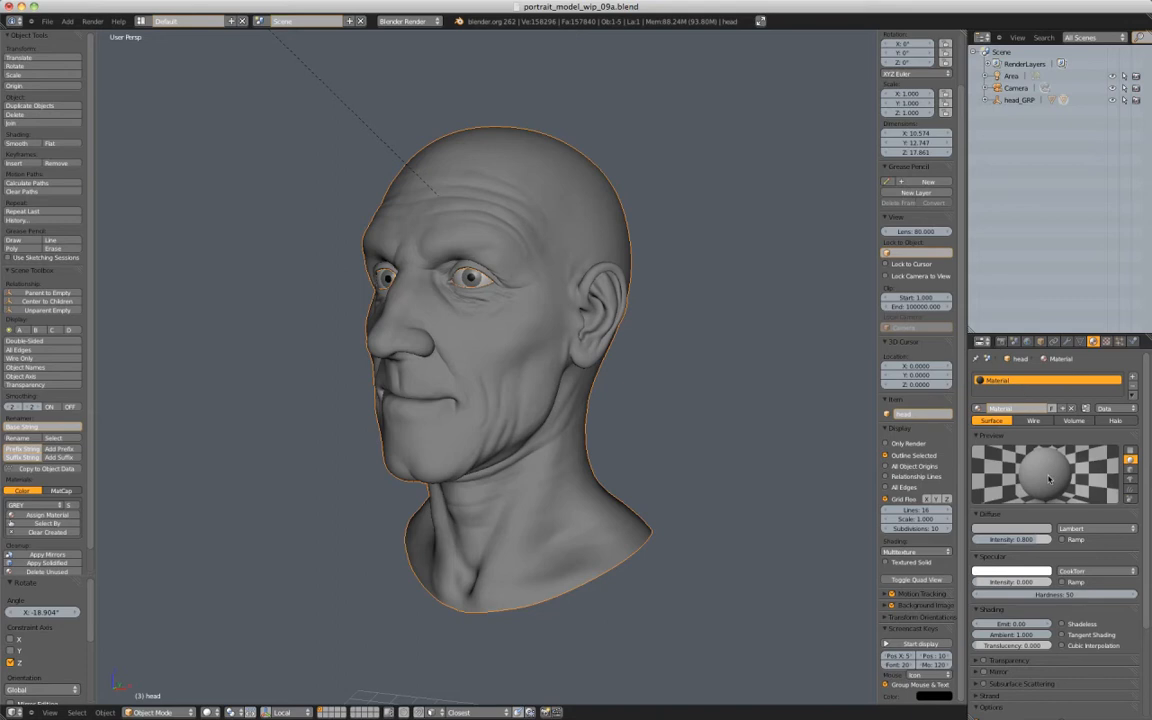
{"action": "scroll", "coordinate": [1008, 611], "scroll_direction": "down", "scroll_amount": 2}
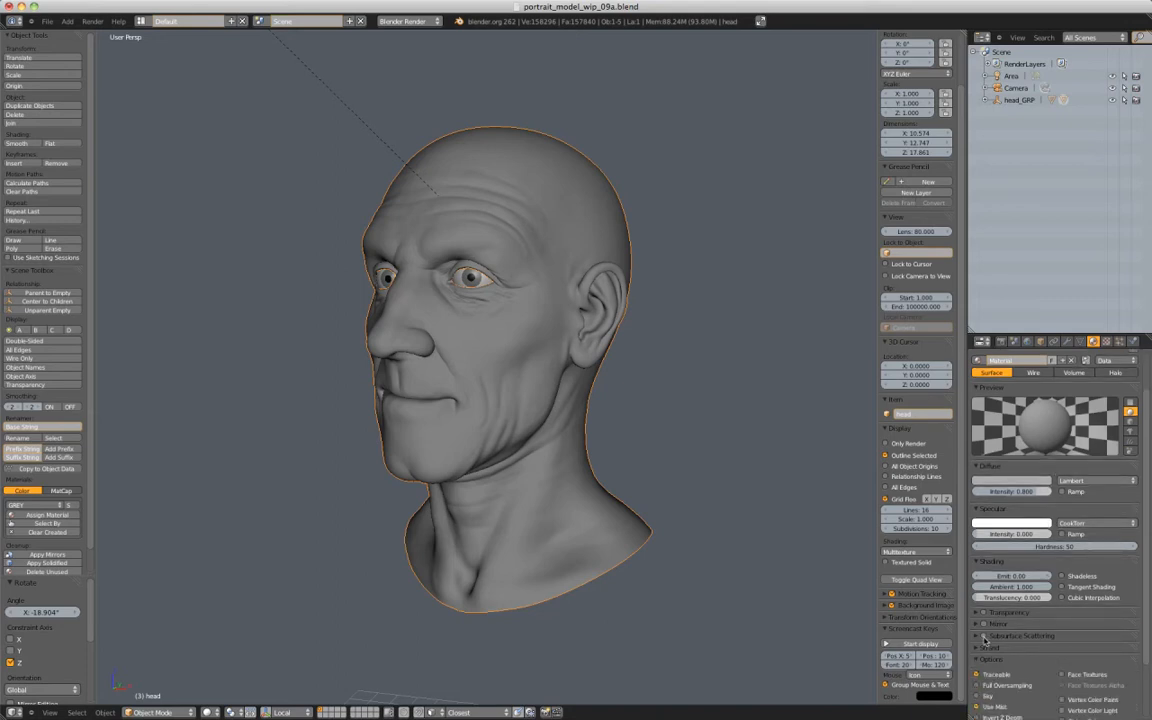
{"action": "left_click", "coordinate": [1024, 635]}
{"action": "scroll", "coordinate": [1024, 634], "scroll_direction": "down", "scroll_amount": 2}
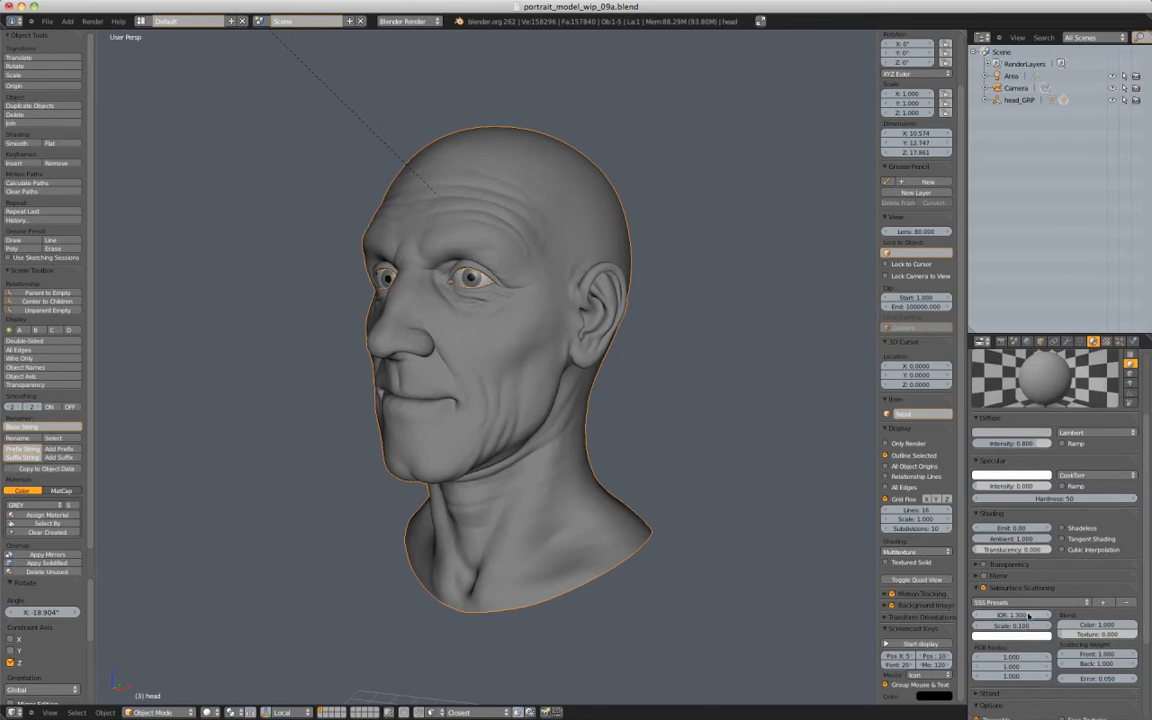
Rename the head's material to SSS_singleLayer
{"action": "scroll", "coordinate": [1040, 582], "scroll_direction": "up", "scroll_amount": 1}
{"action": "scroll", "coordinate": [1040, 582], "scroll_direction": "up", "scroll_amount": 3}
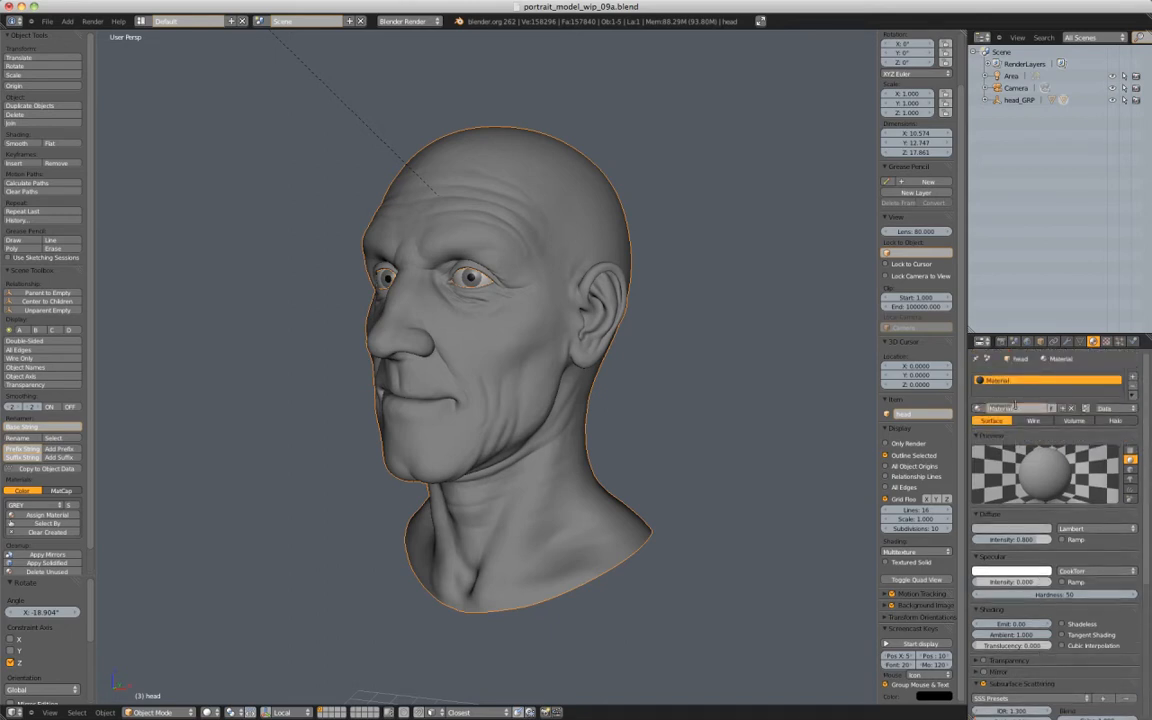
{"action": "type", "text": "SSS_singleLayer"}
{"action": "key", "text": "Return"}
Change the material's diffuse color to a brighter, warm pinkish skin tone
{"action": "left_click", "coordinate": [1035, 528]}
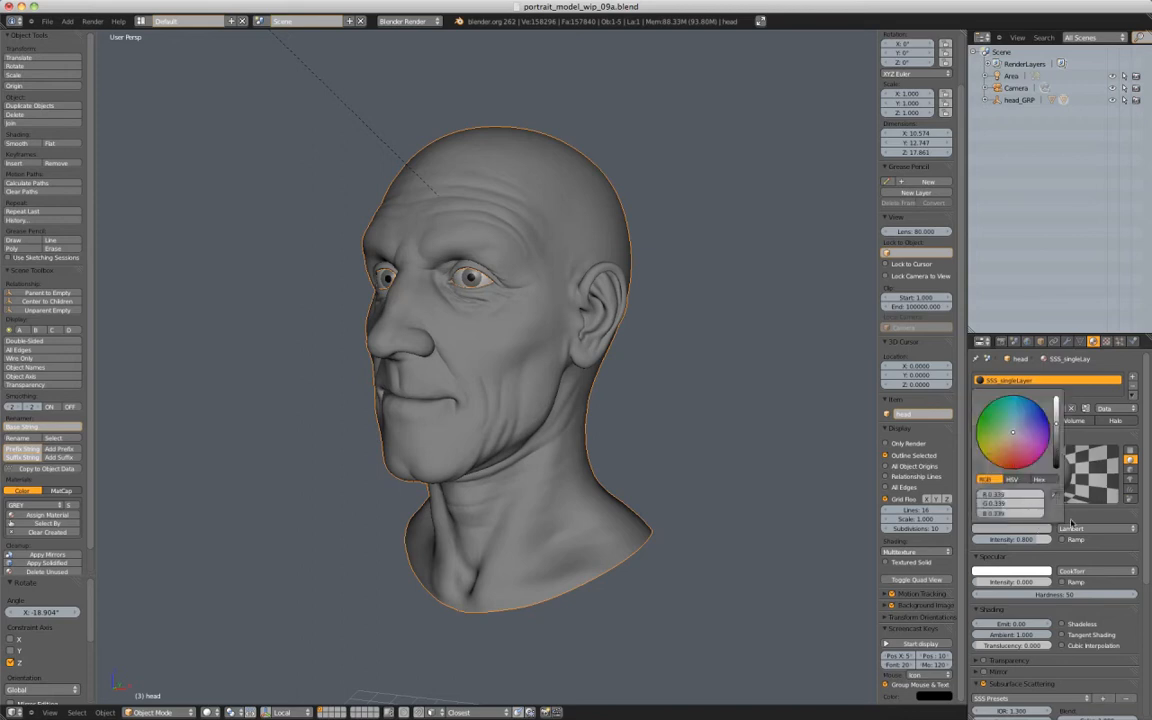
{"action": "left_click", "coordinate": [1036, 529]}
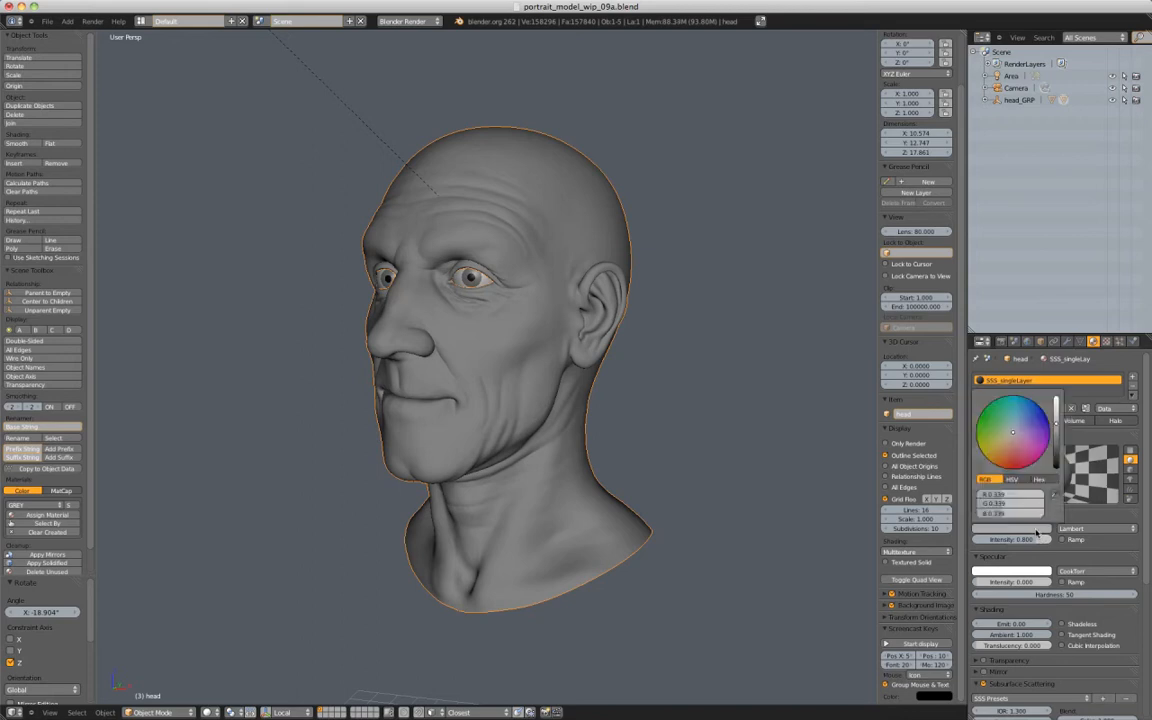
{"action": "left_click", "coordinate": [1005, 445]}
{"action": "left_click_drag", "start_coordinate": [1055, 424], "coordinate": [1055, 411]}
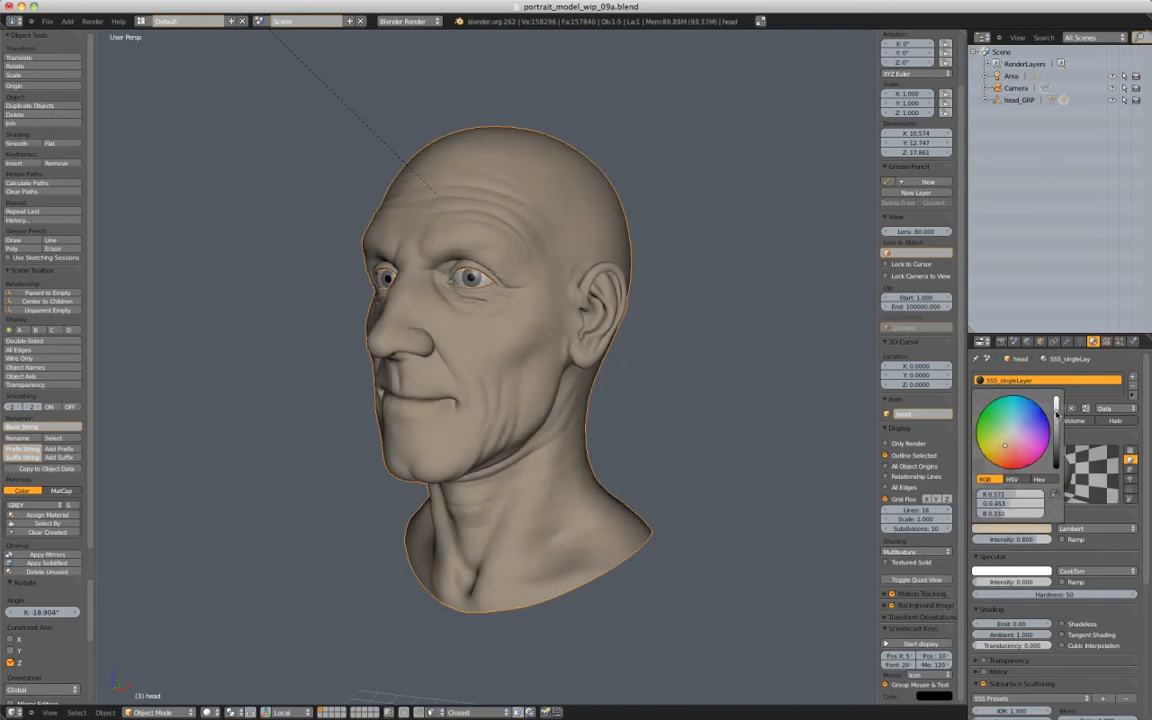
{"action": "left_click_drag", "start_coordinate": [1007, 449], "coordinate": [1008, 454]}
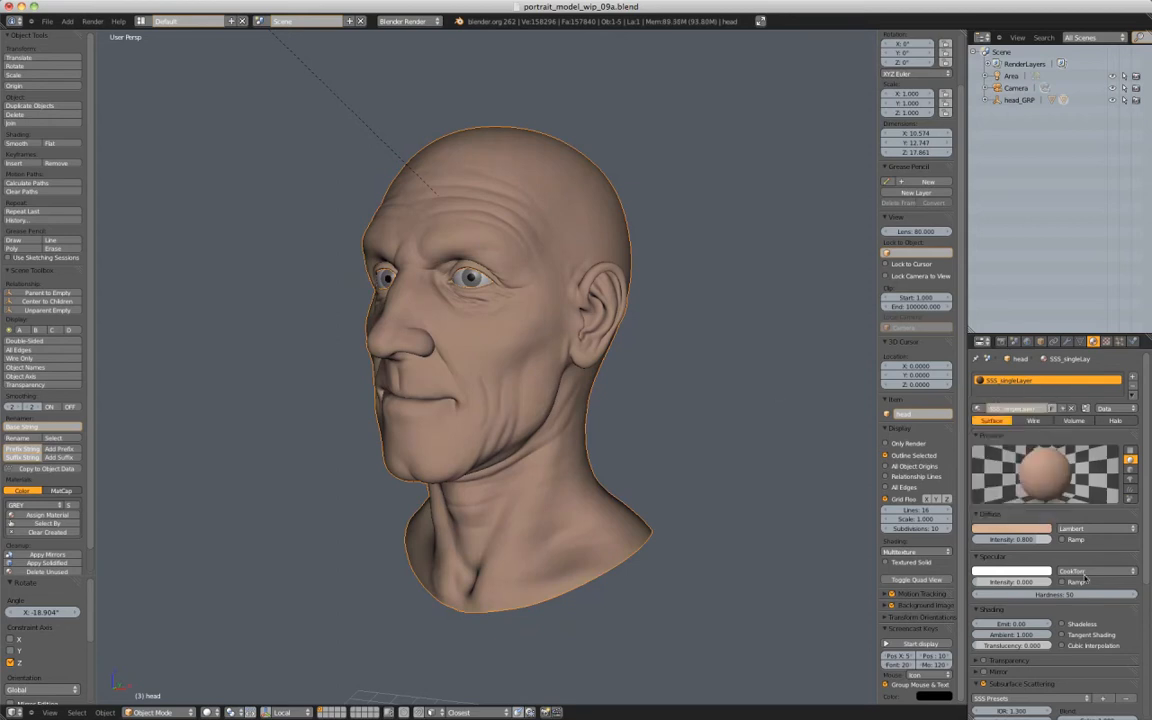
Apply the Skim Milk preset to the material's subsurface scattering
{"action": "scroll", "coordinate": [1085, 578], "scroll_direction": "down", "scroll_amount": 5}
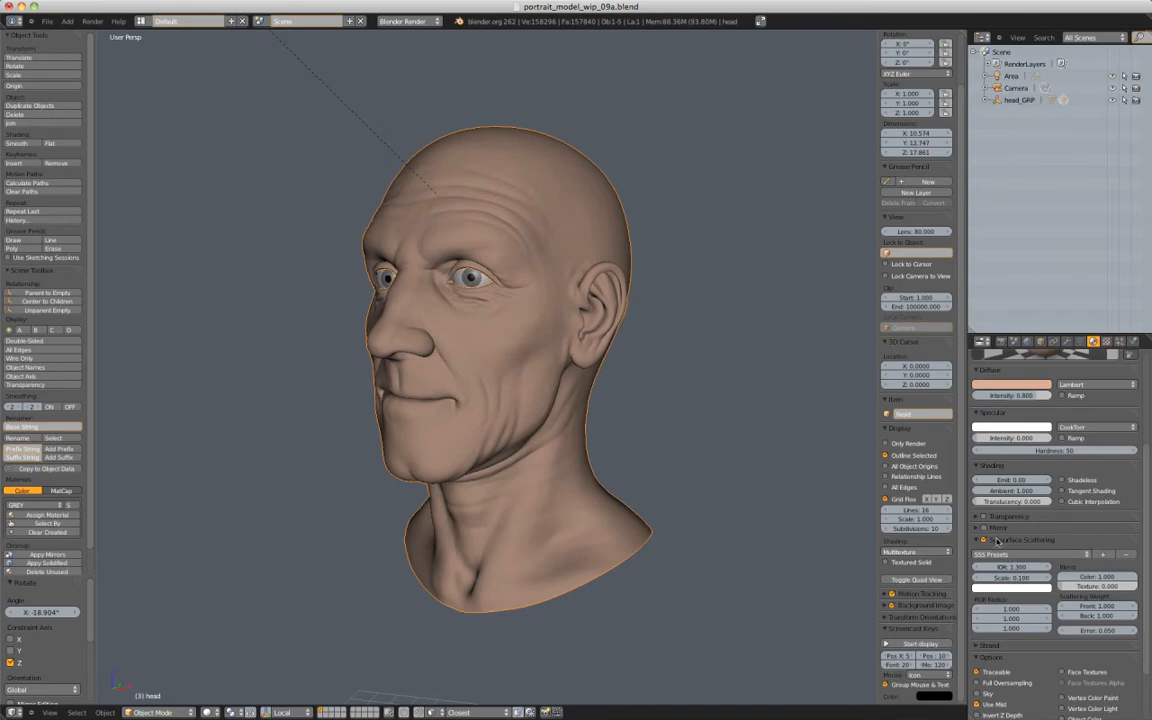
{"action": "scroll", "coordinate": [995, 541], "scroll_direction": "down", "scroll_amount": 1}
{"action": "left_click", "coordinate": [1019, 531]}
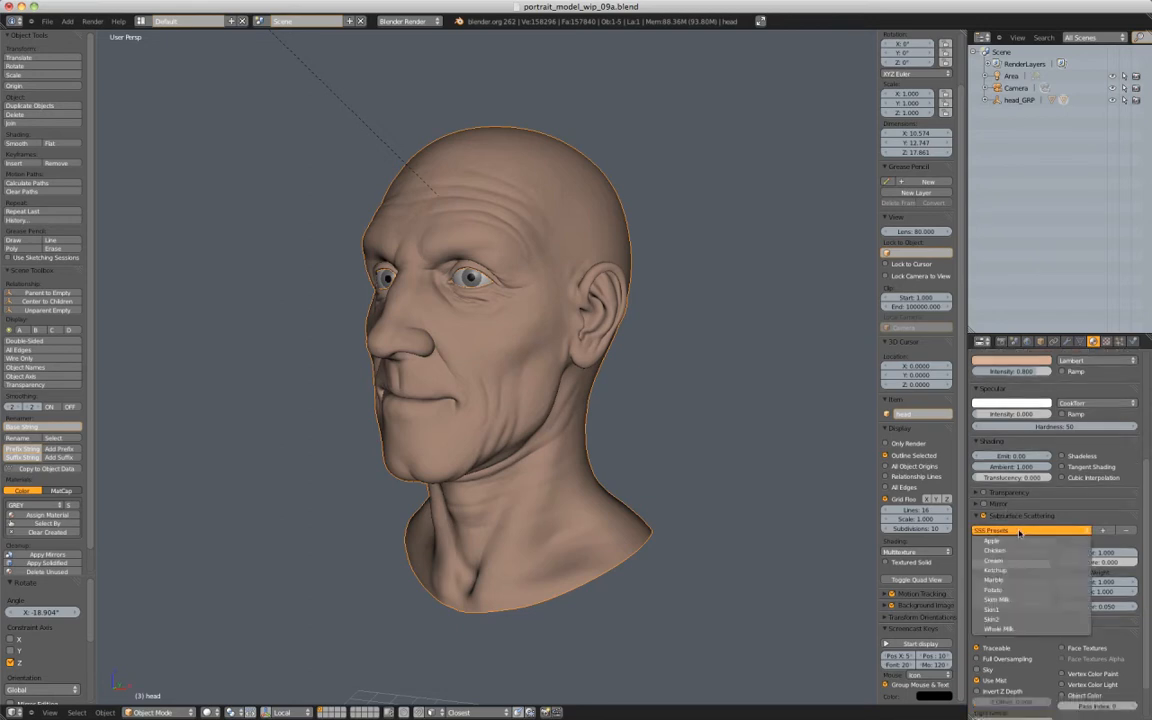
{"action": "left_click", "coordinate": [1012, 598]}
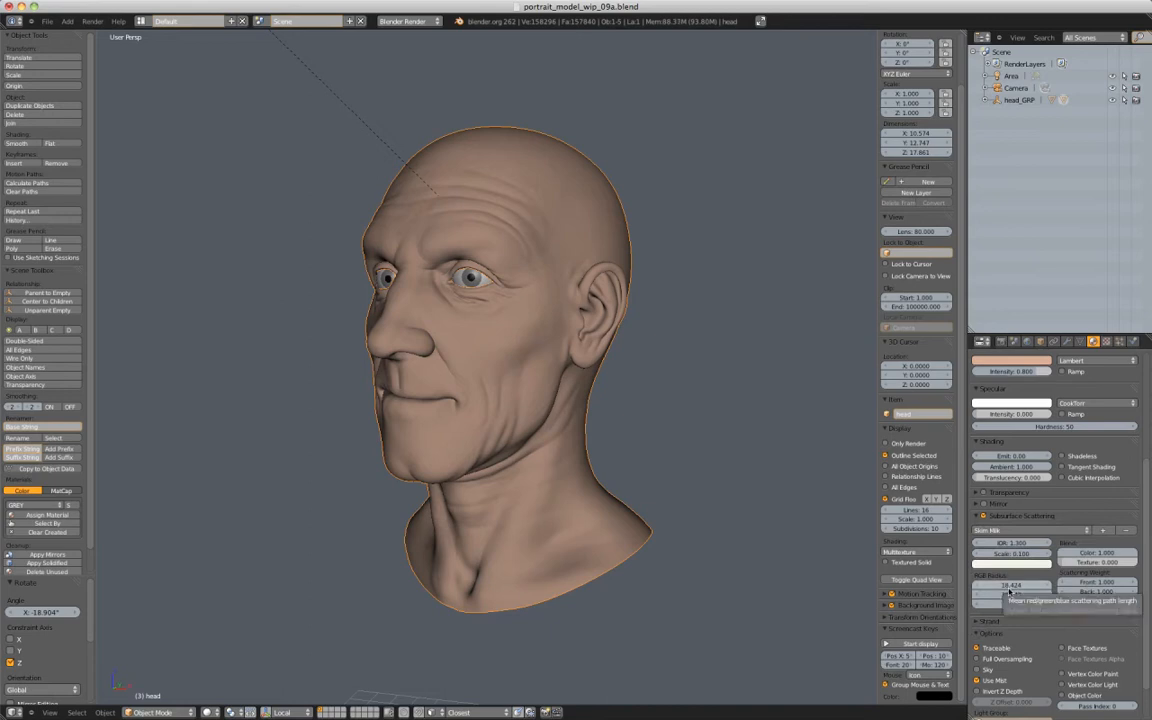
Render an image of the head with the Skim Milk scattering settings
{"action": "middle_click_drag", "start_coordinate": [668, 424], "coordinate": [672, 420]}
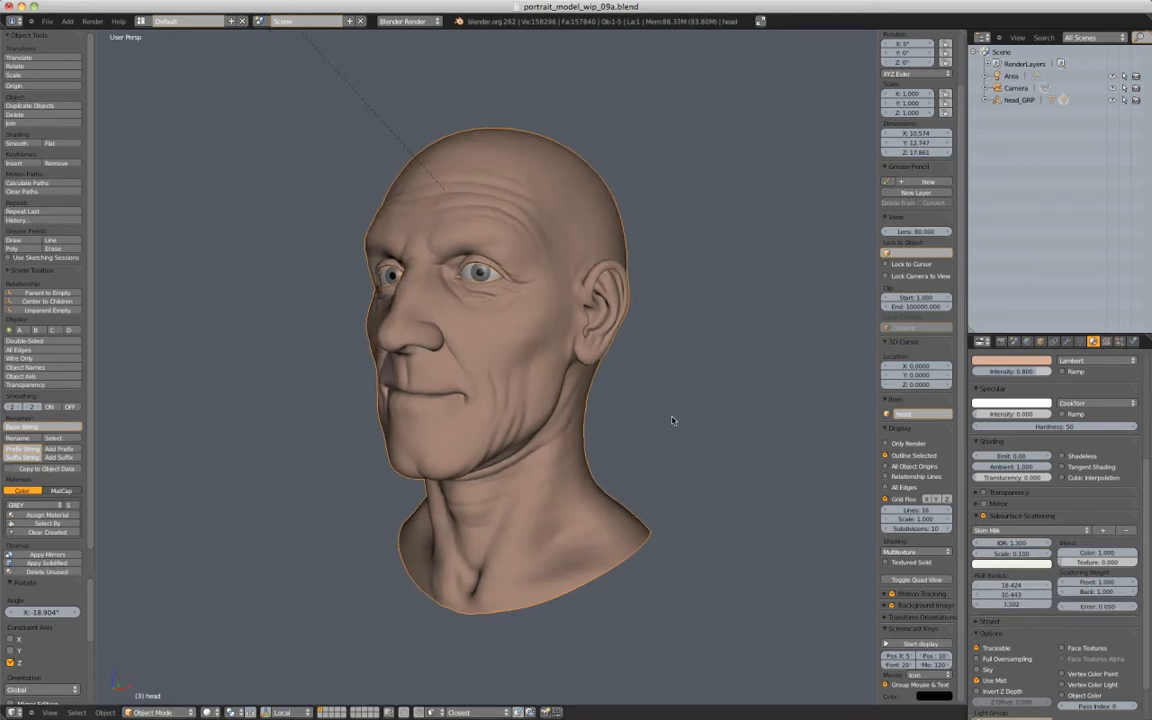
{"action": "left_click", "coordinate": [92, 21]}
{"action": "left_click", "coordinate": [107, 36]}
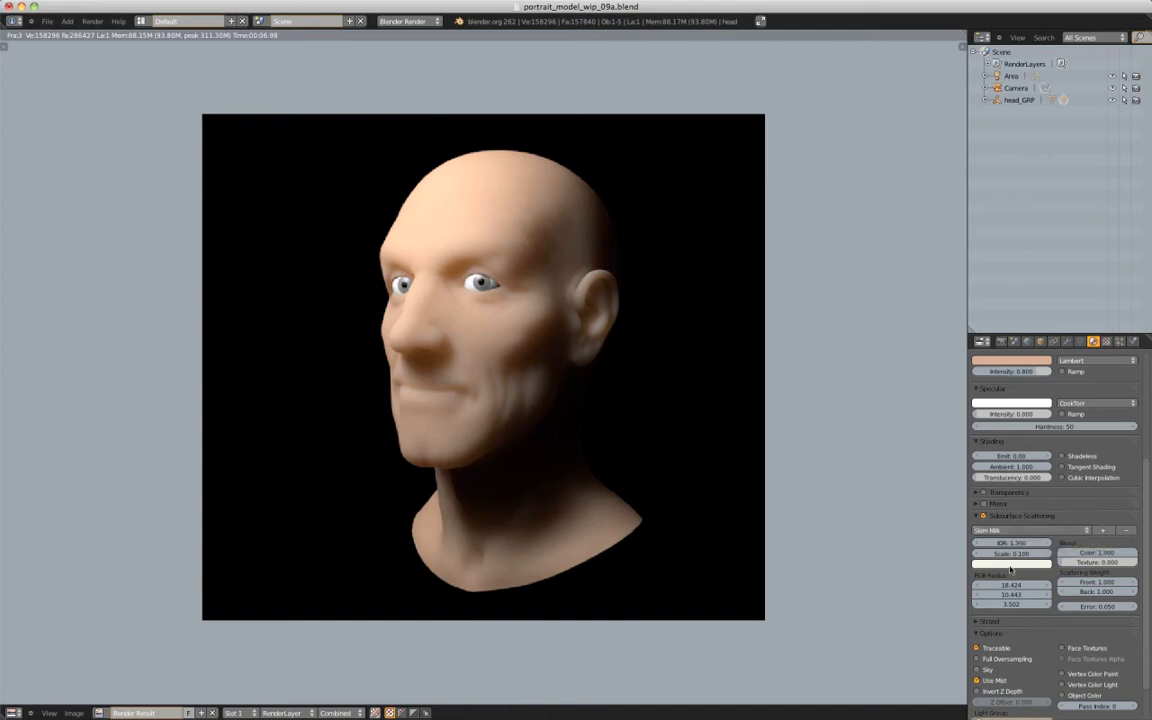
Set the subsurface scattering scale to 0.010
{"action": "left_click", "coordinate": [1018, 553]}
{"action": "left_click", "coordinate": [1055, 546]}
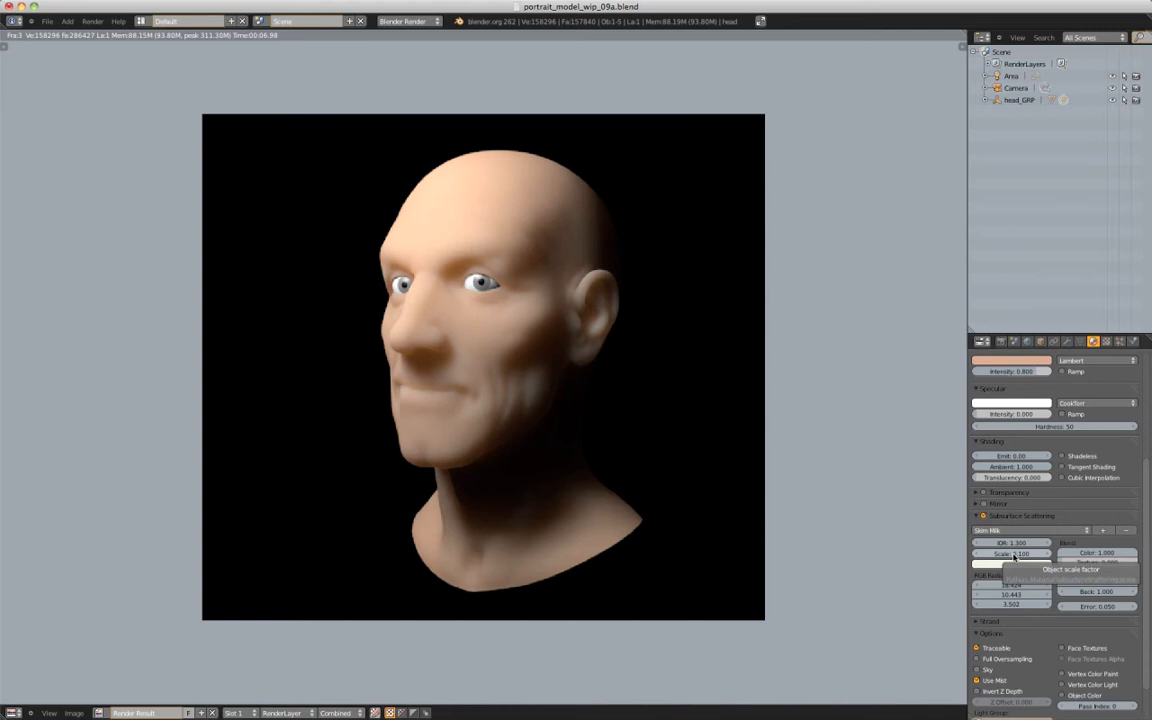
{"action": "left_click", "coordinate": [1014, 556]}
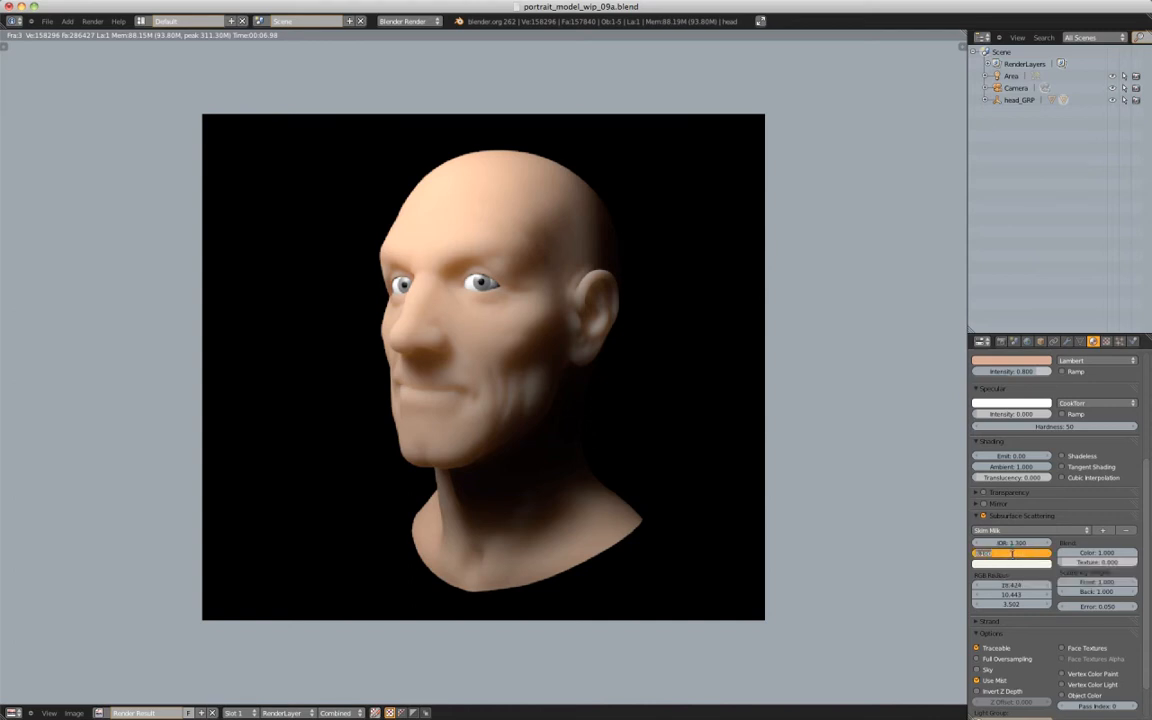
{"action": "key", "text": "BackSpace"}
{"action": "key", "text": "Return"}
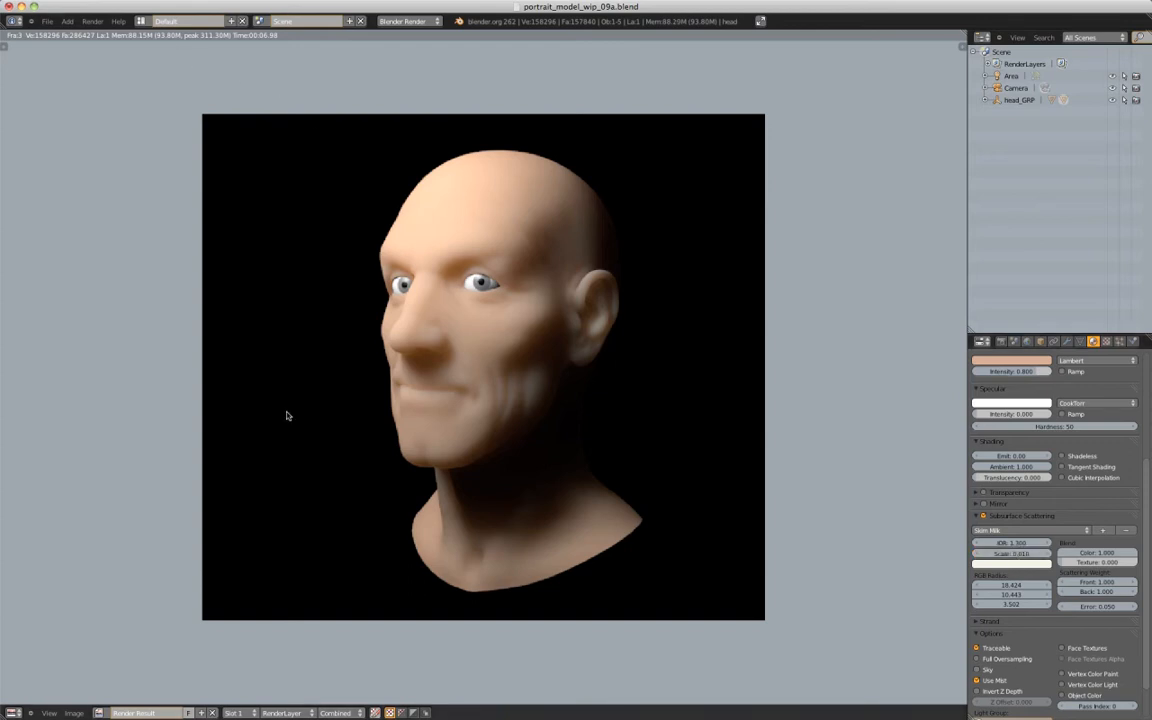
Switch the render result to Slot 2 and render the head again there
{"action": "left_click", "coordinate": [234, 712]}
{"action": "left_click", "coordinate": [242, 689]}
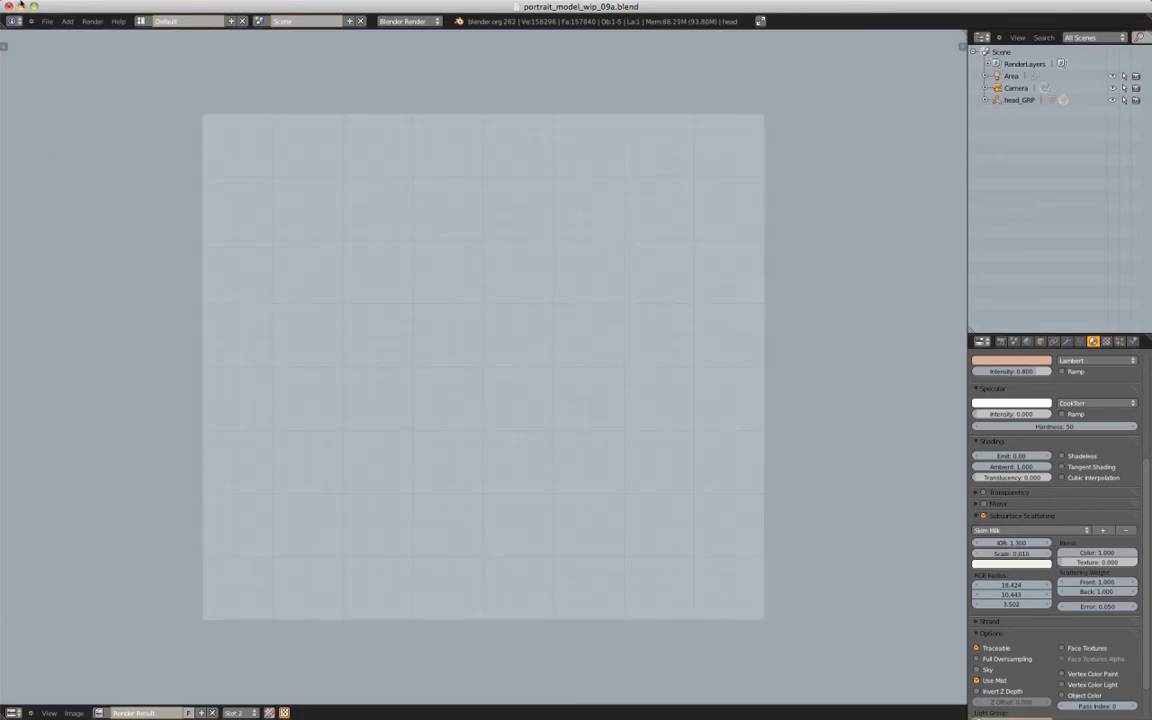
{"action": "left_click", "coordinate": [97, 21]}
{"action": "left_click", "coordinate": [104, 37]}
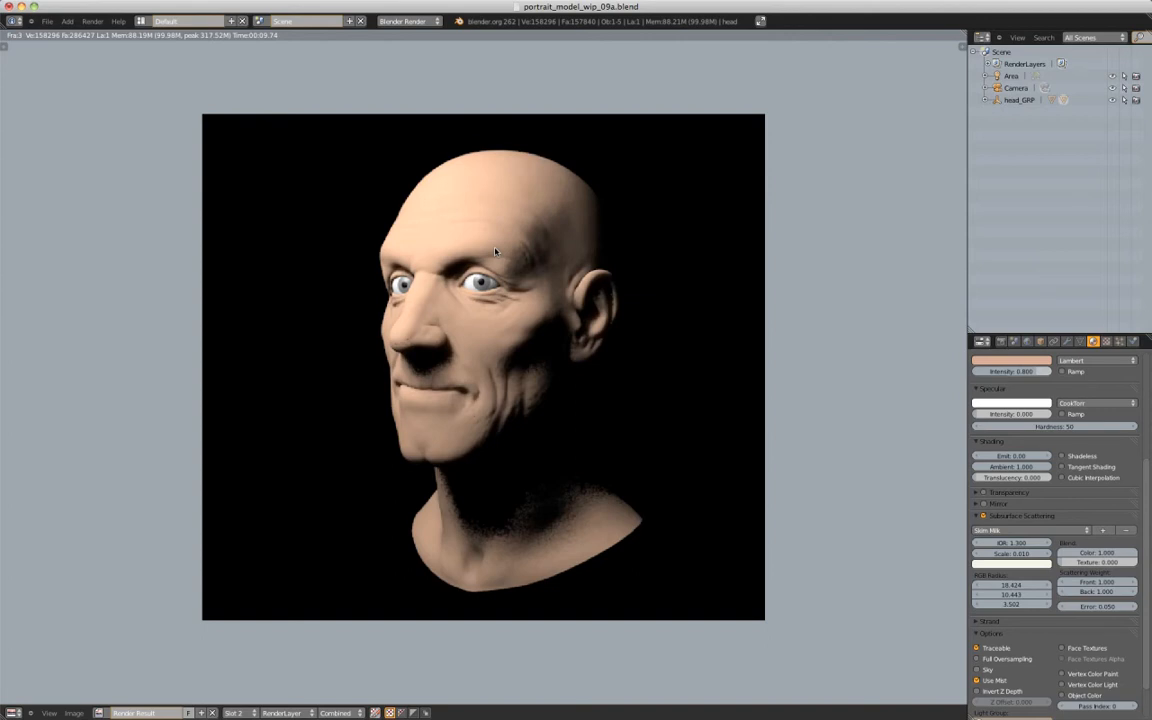
Compare the Slot 1 and Slot 2 renders, examining the skin shading in Slot 2 up close
{"action": "left_click", "coordinate": [236, 712]}
{"action": "left_click", "coordinate": [248, 703]}
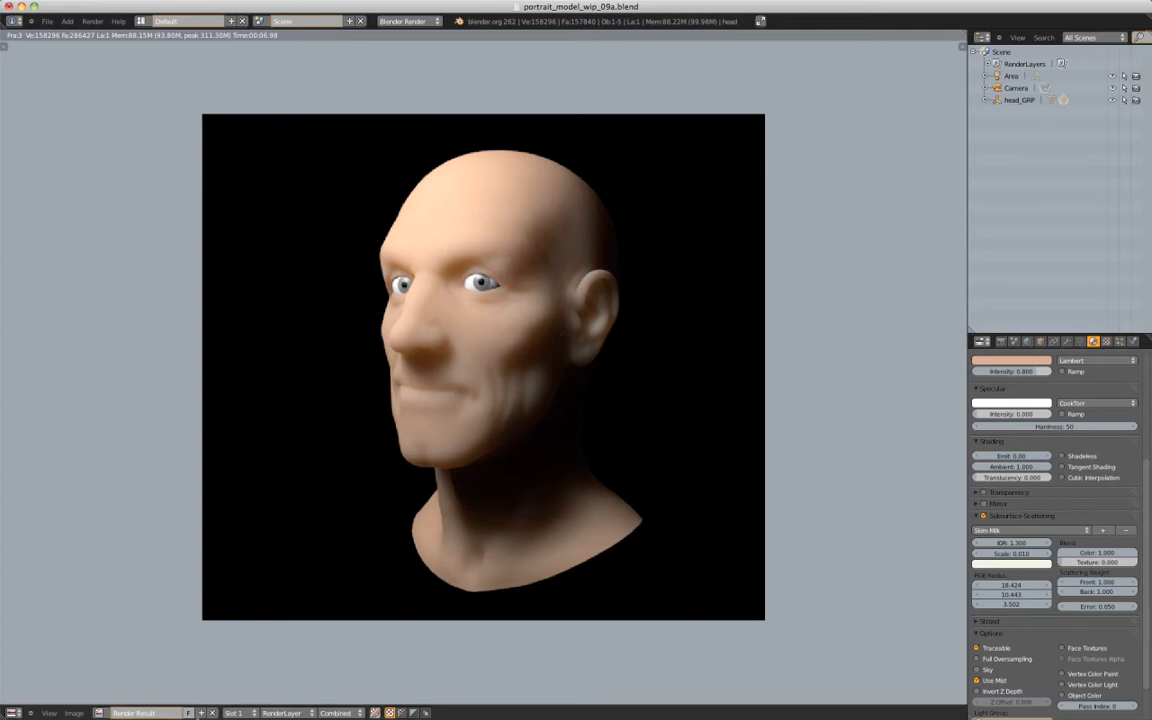
{"action": "left_click", "coordinate": [242, 712]}
{"action": "left_click", "coordinate": [240, 686]}
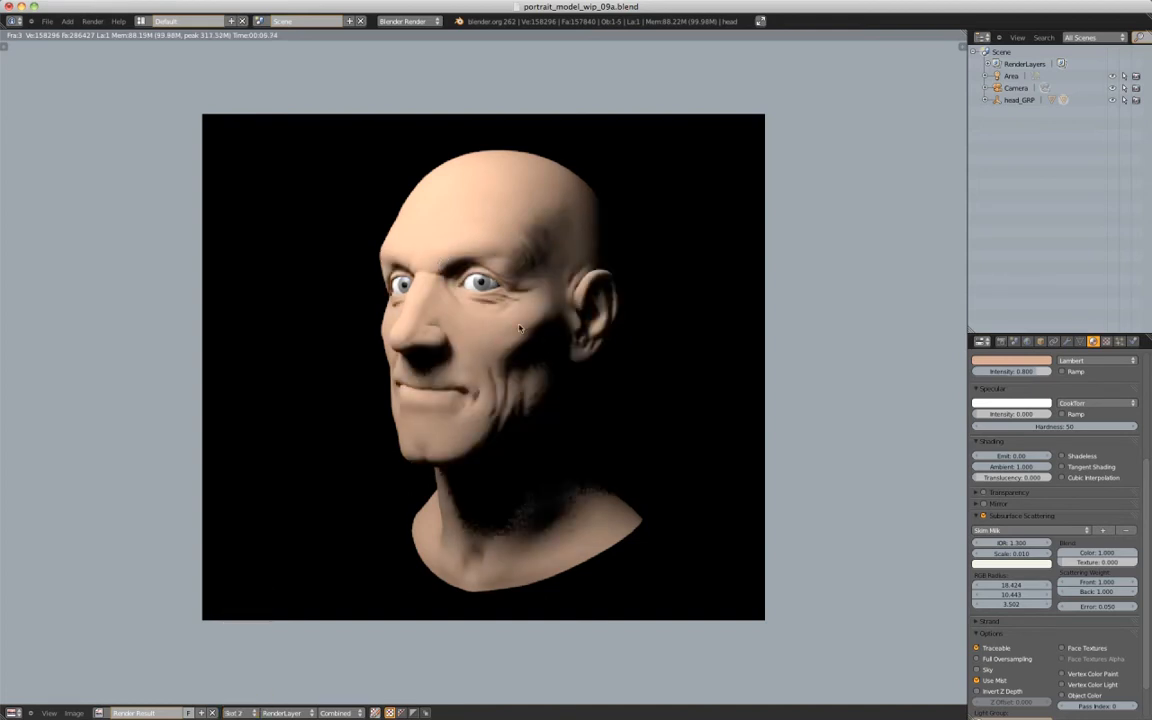
{"action": "scroll", "coordinate": [499, 313], "scroll_direction": "up", "scroll_amount": 2}
{"action": "scroll", "coordinate": [499, 313], "scroll_direction": "up", "scroll_amount": 1}
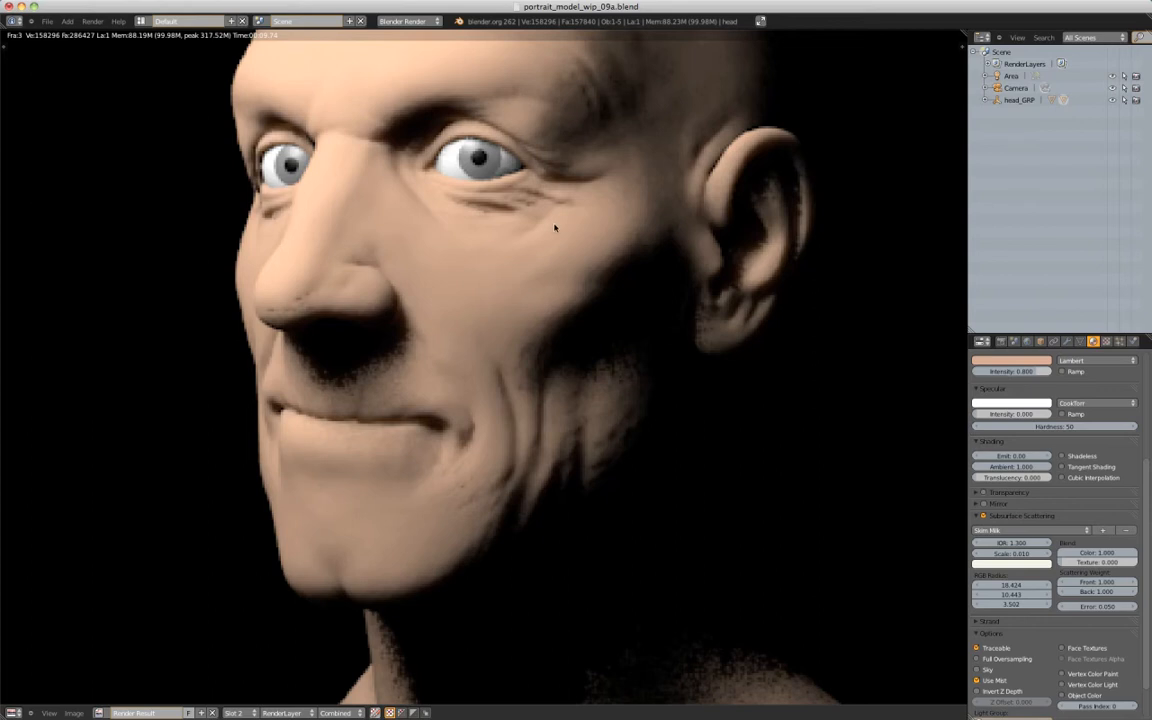
{"action": "scroll", "coordinate": [560, 238], "scroll_direction": "down", "scroll_amount": 2}
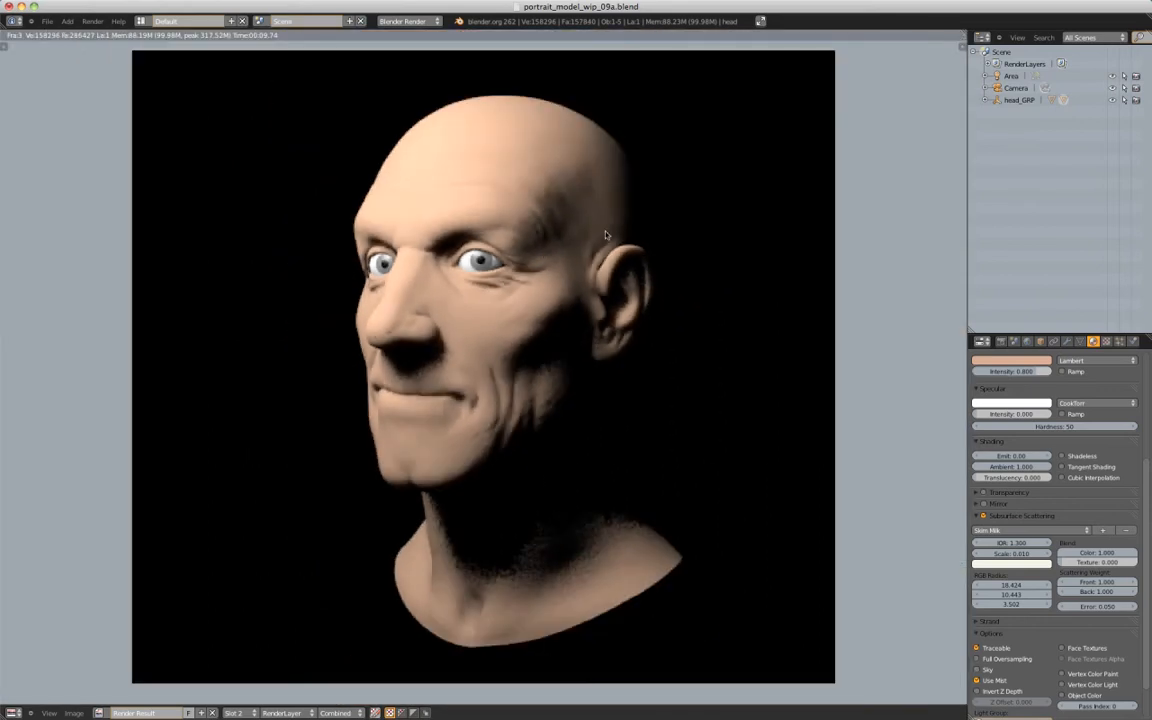
Set the subsurface scattering scale to 0.03 and render the head into Slot 3
{"action": "left_click", "coordinate": [1022, 555]}
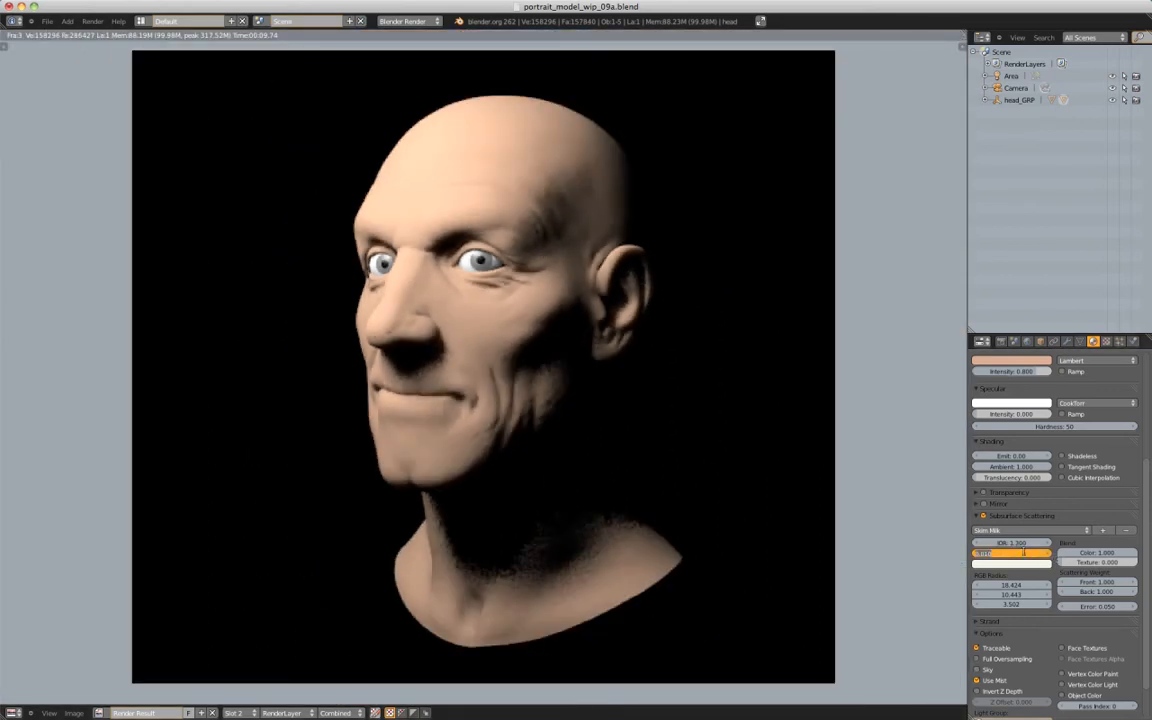
{"action": "type", "text": "0.03"}
{"action": "key", "text": "Return"}
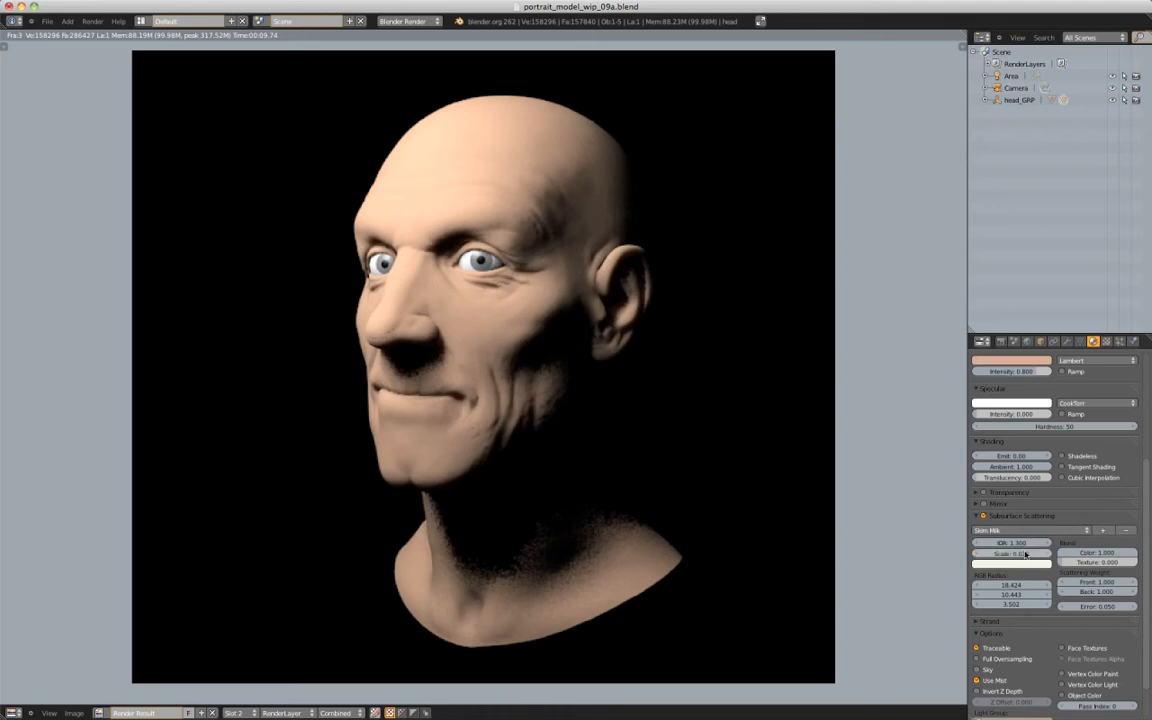
{"action": "left_click", "coordinate": [233, 712]}
{"action": "left_click", "coordinate": [235, 667]}
{"action": "left_click", "coordinate": [92, 21]}
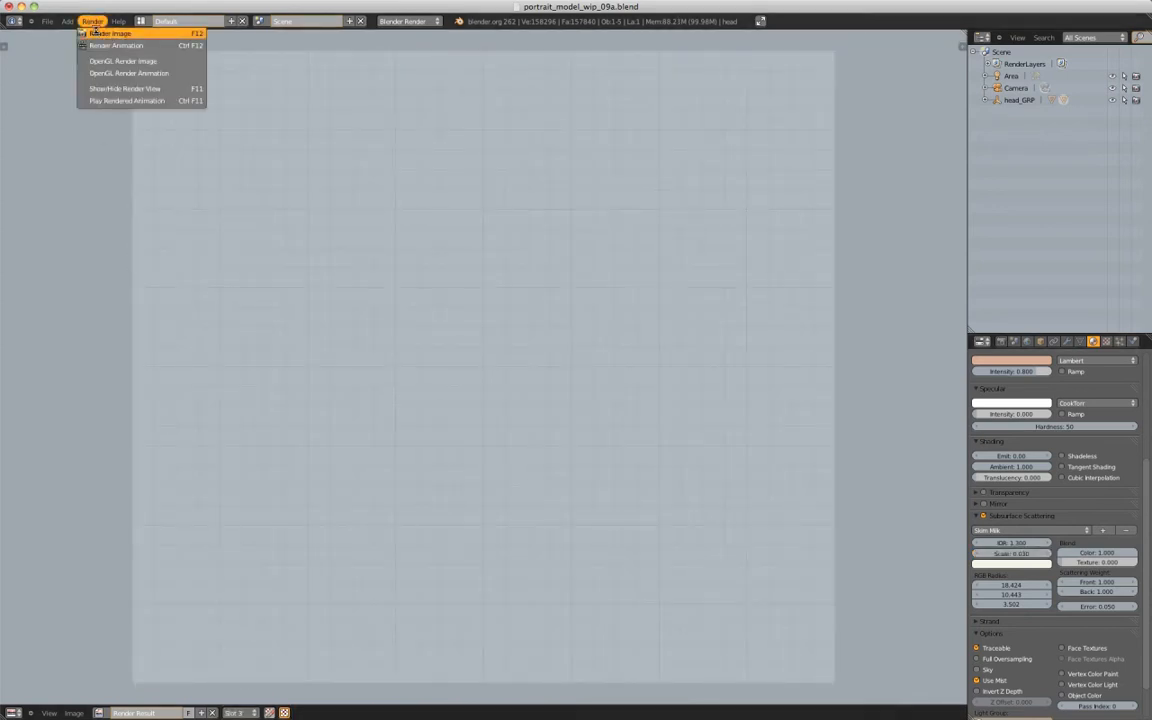
{"action": "left_click", "coordinate": [115, 34]}
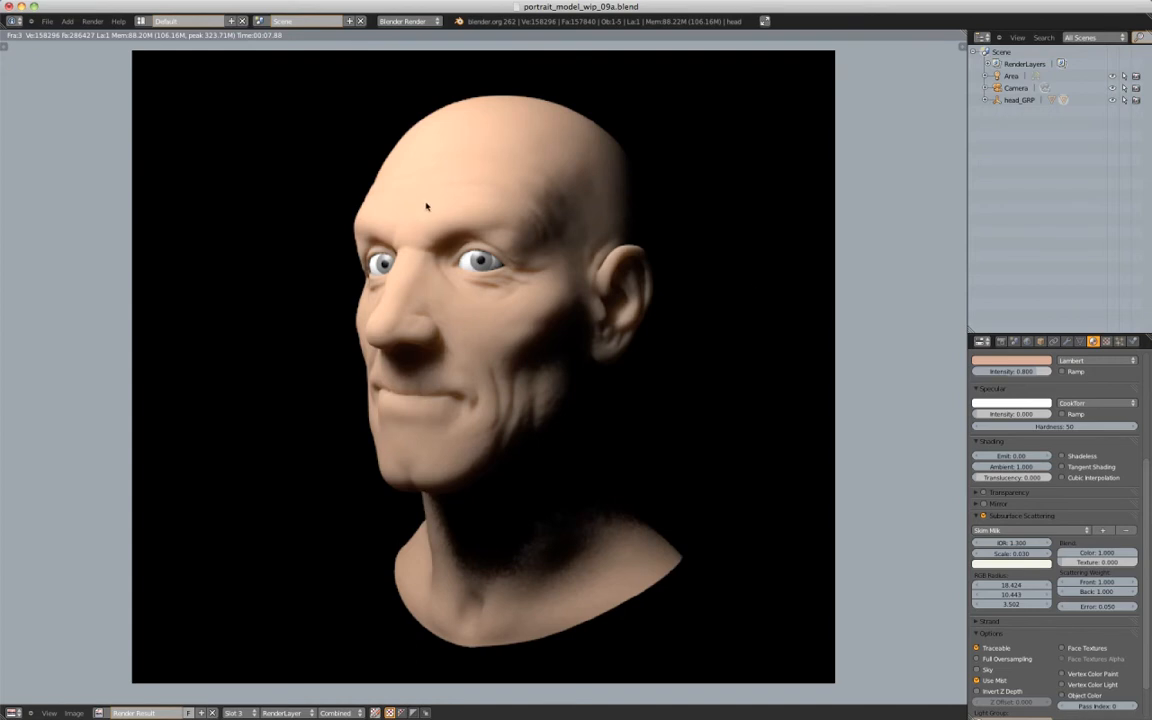
Compare the Slot 3 render with Slot 2 up close around the eyes, nose and mouth
{"action": "scroll", "coordinate": [419, 203], "scroll_direction": "up", "scroll_amount": 3}
{"action": "middle_click_drag", "start_coordinate": [417, 195], "coordinate": [440, 283]}
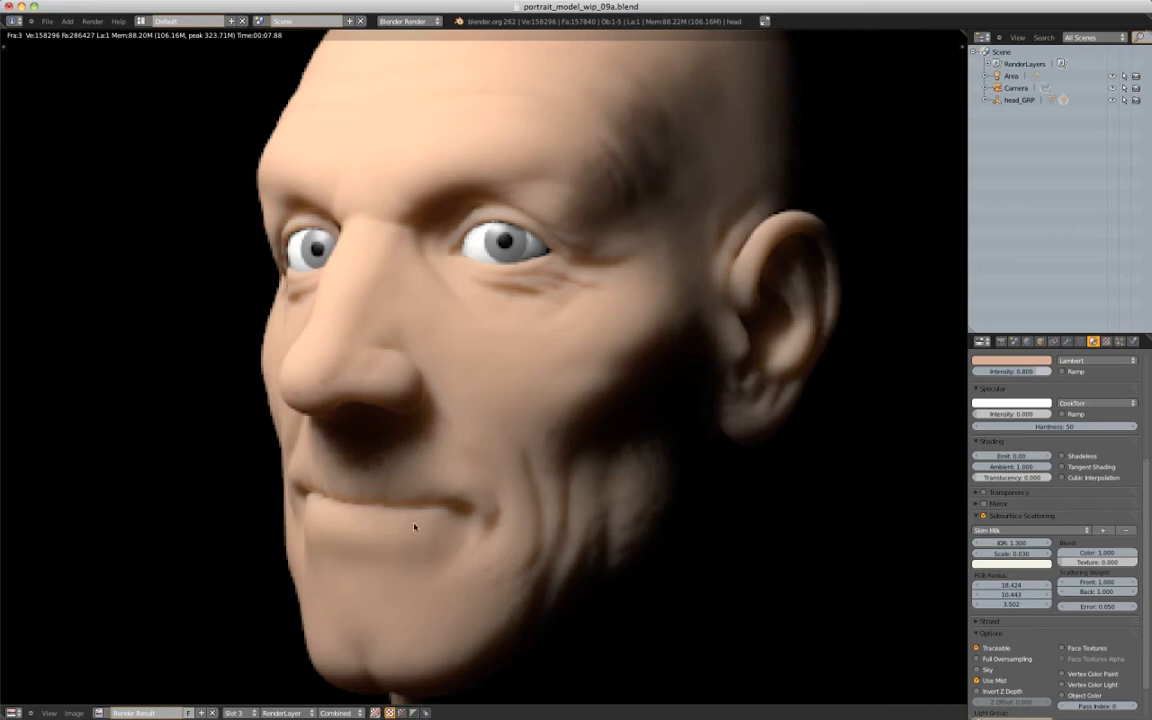
{"action": "left_click", "coordinate": [234, 712]}
{"action": "left_click", "coordinate": [240, 689]}
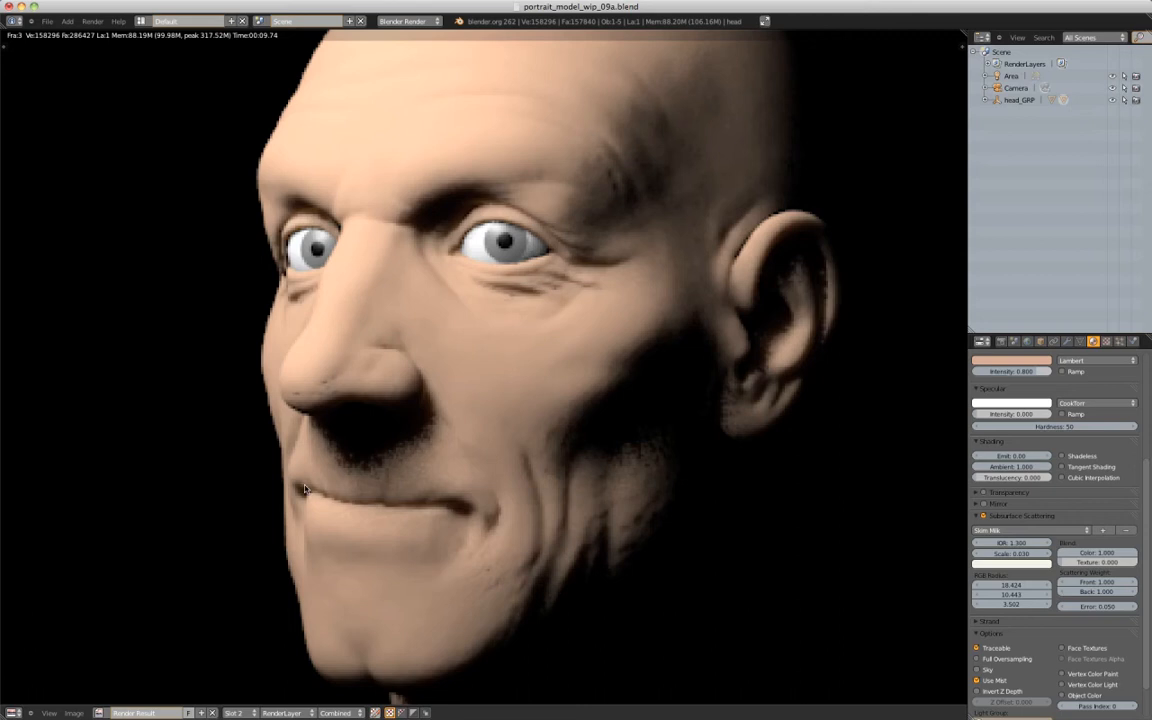
{"action": "left_click", "coordinate": [234, 712]}
{"action": "left_click", "coordinate": [240, 678]}
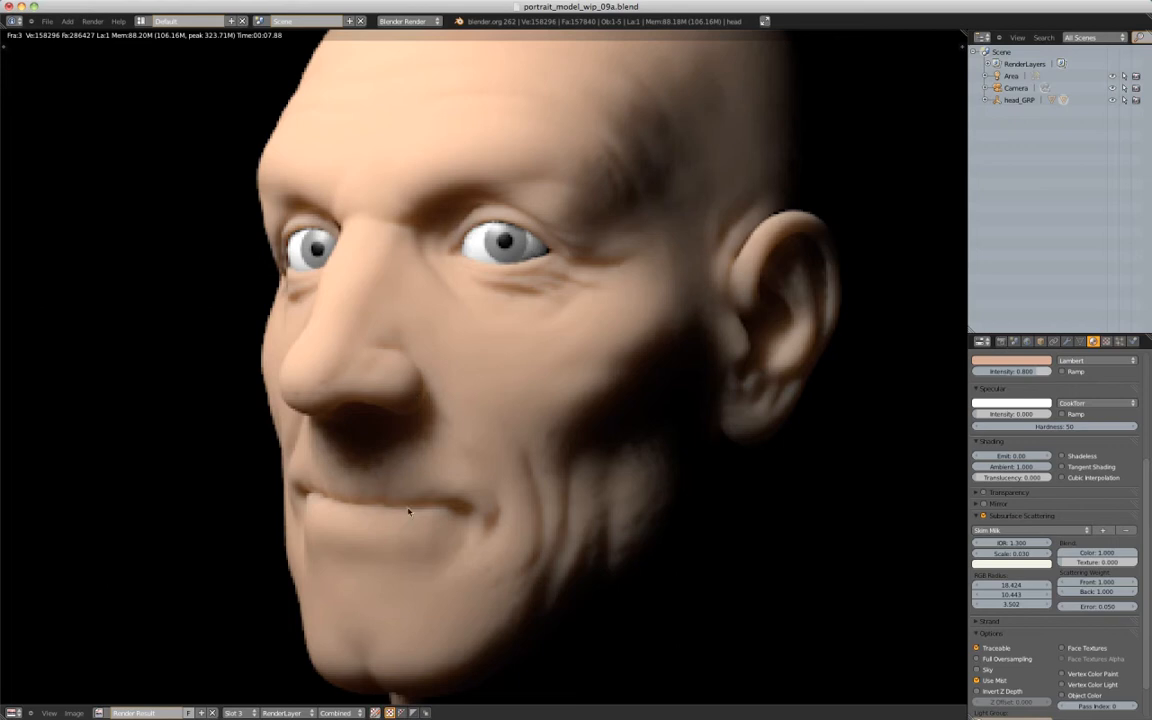
{"action": "scroll", "coordinate": [409, 503], "scroll_direction": "down", "scroll_amount": 3}
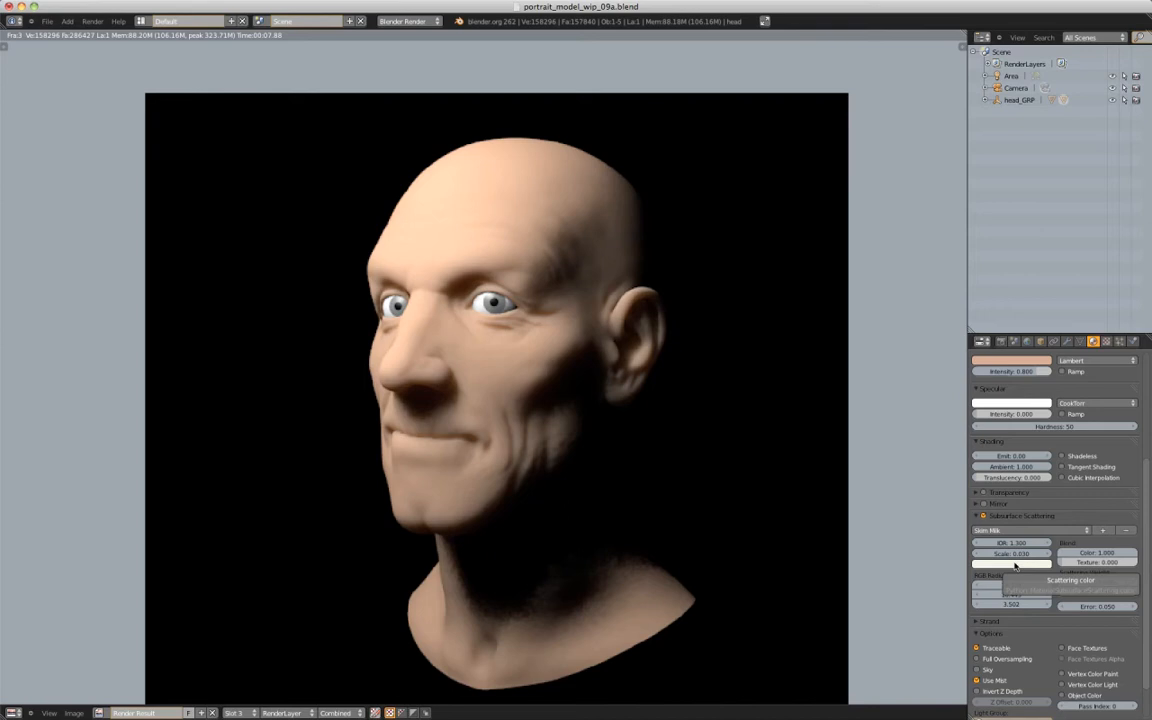
Set the scattering color to a pale orange in HSV, about H 0.075, S 0.433, V 0.889
{"action": "left_click", "coordinate": [1015, 565]}
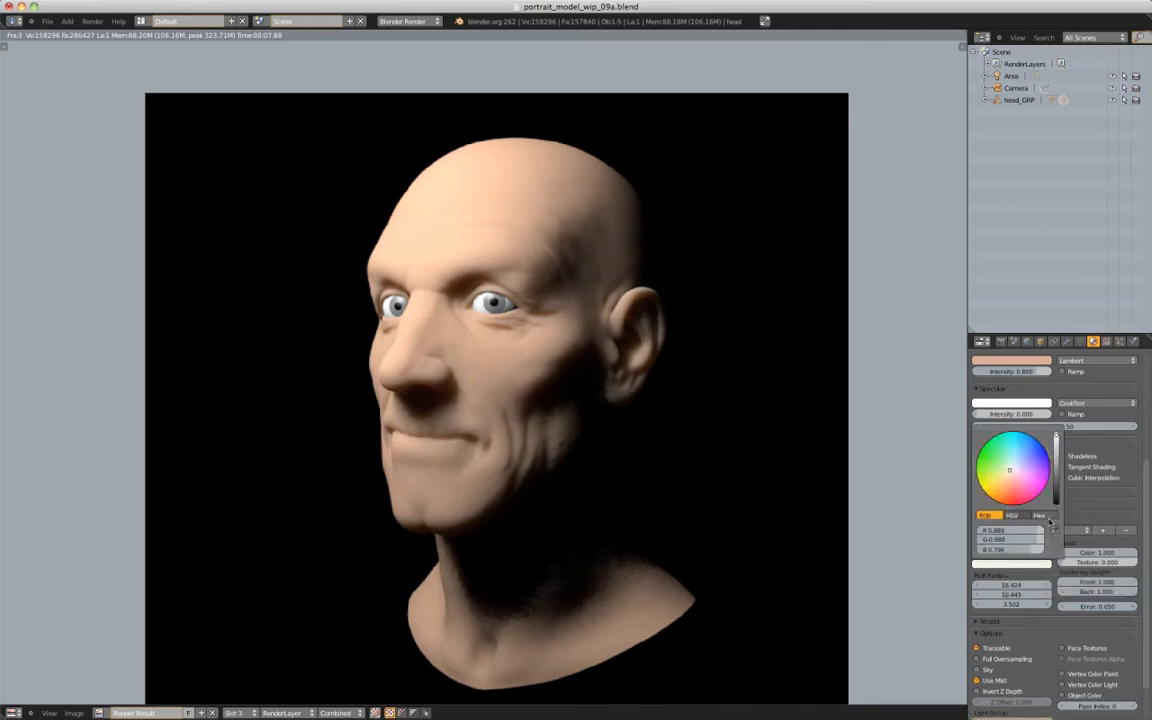
{"action": "left_click", "coordinate": [1012, 515]}
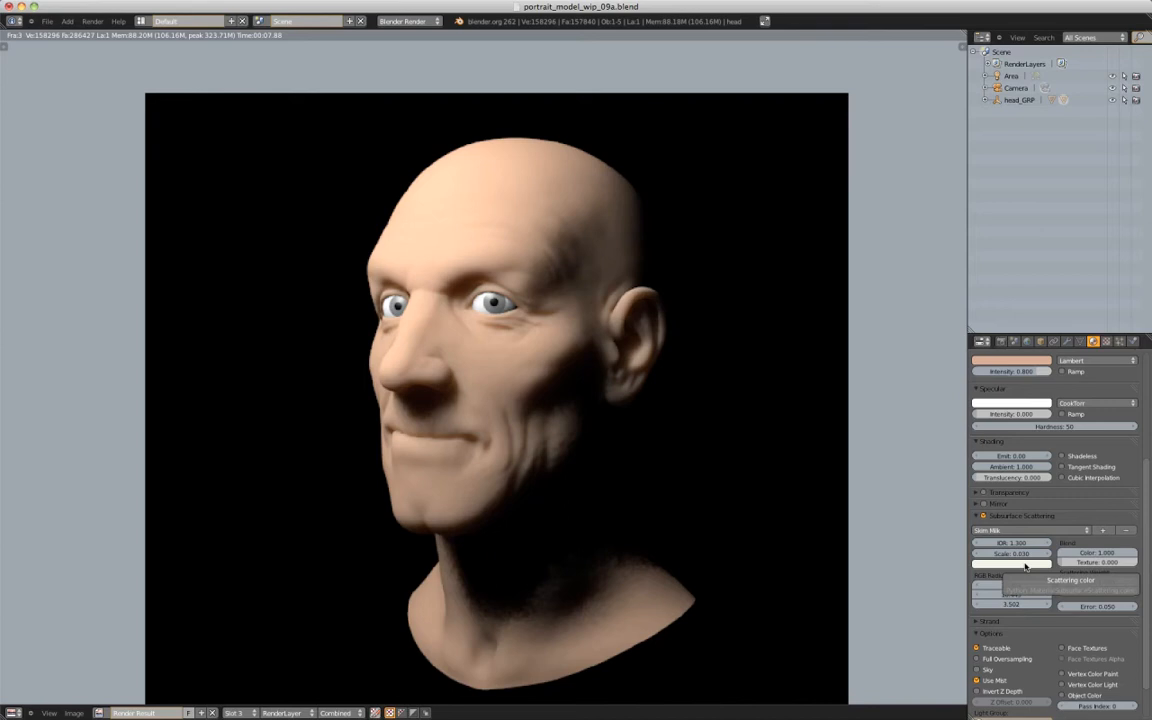
{"action": "left_click", "coordinate": [1025, 565]}
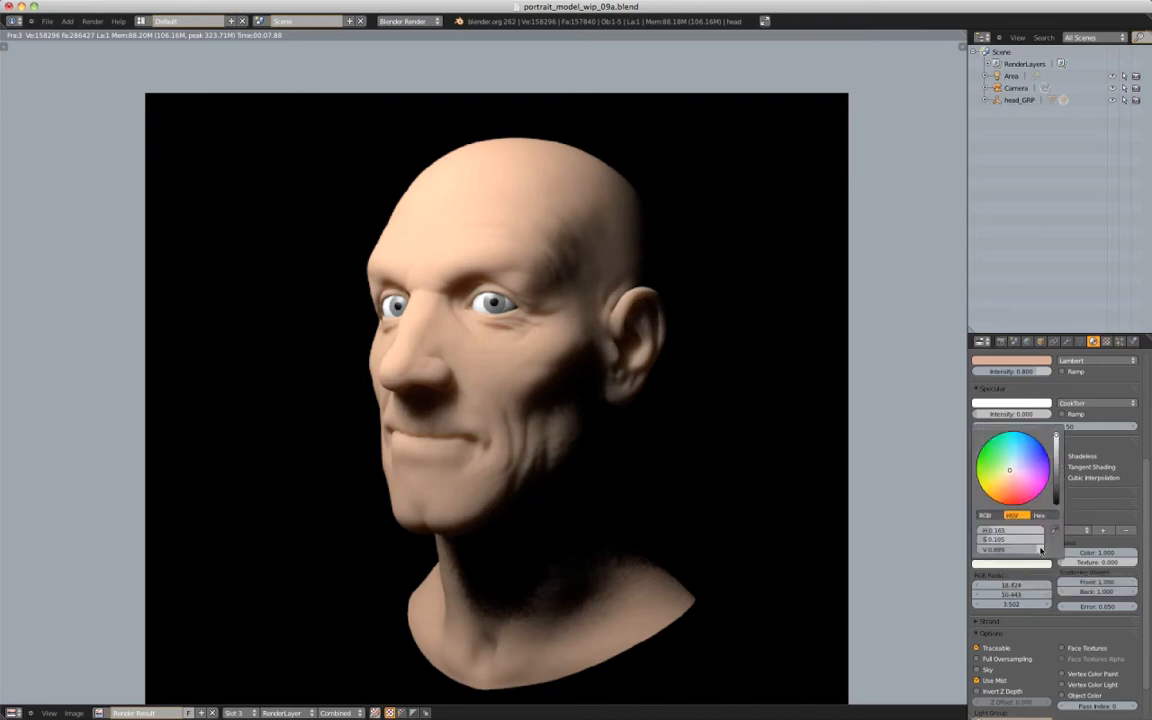
{"action": "left_click", "coordinate": [1007, 484]}
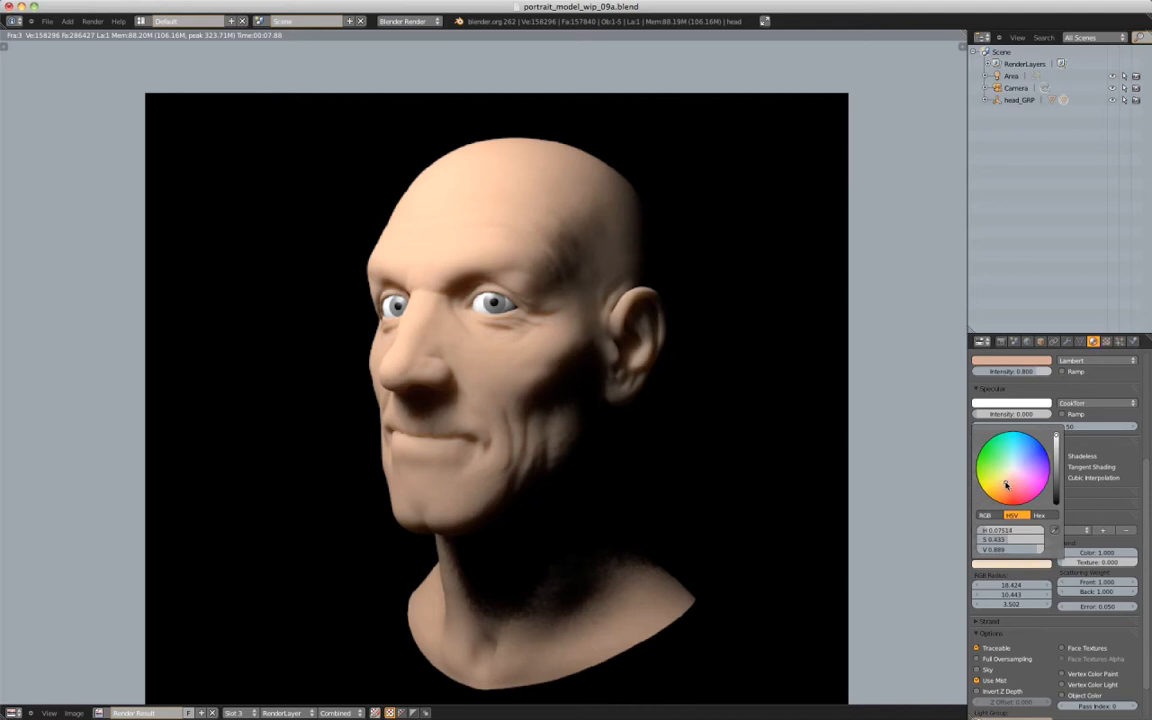
Shift the scattering color to a stronger orange, about H 0.0395, S 0.600, V 0.889, and render the head into Slot 4
{"action": "left_click_drag", "start_coordinate": [1007, 484], "coordinate": [1008, 490]}
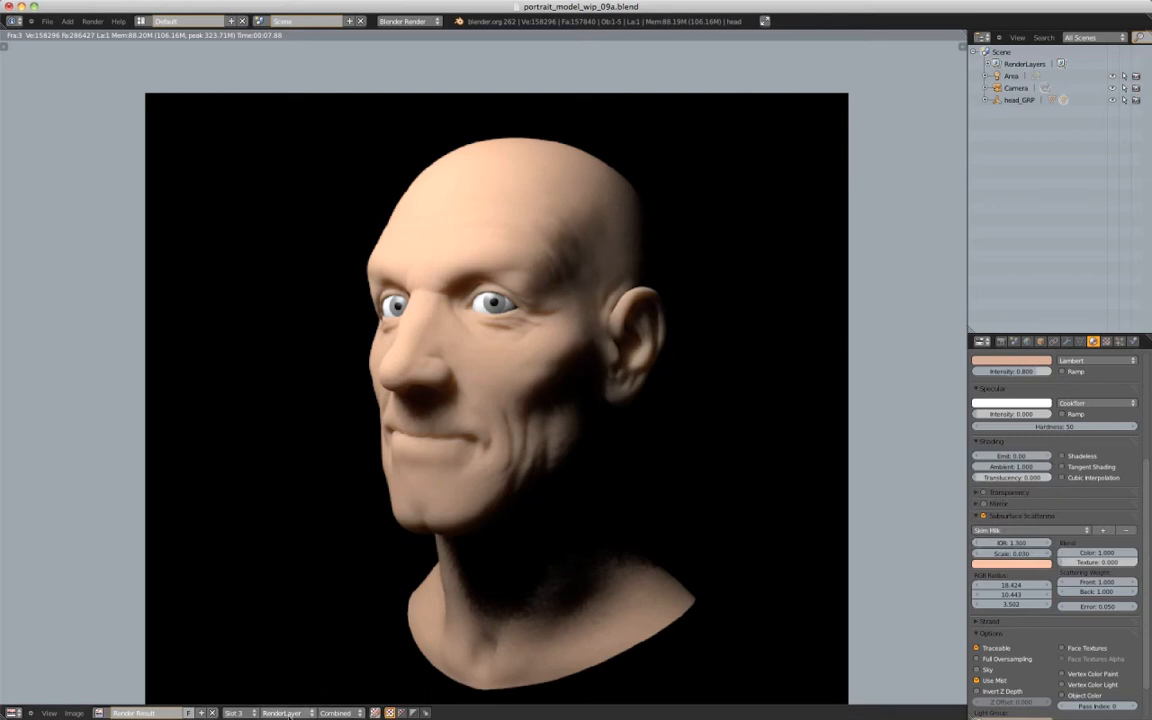
{"action": "left_click", "coordinate": [234, 713]}
{"action": "left_click", "coordinate": [234, 662]}
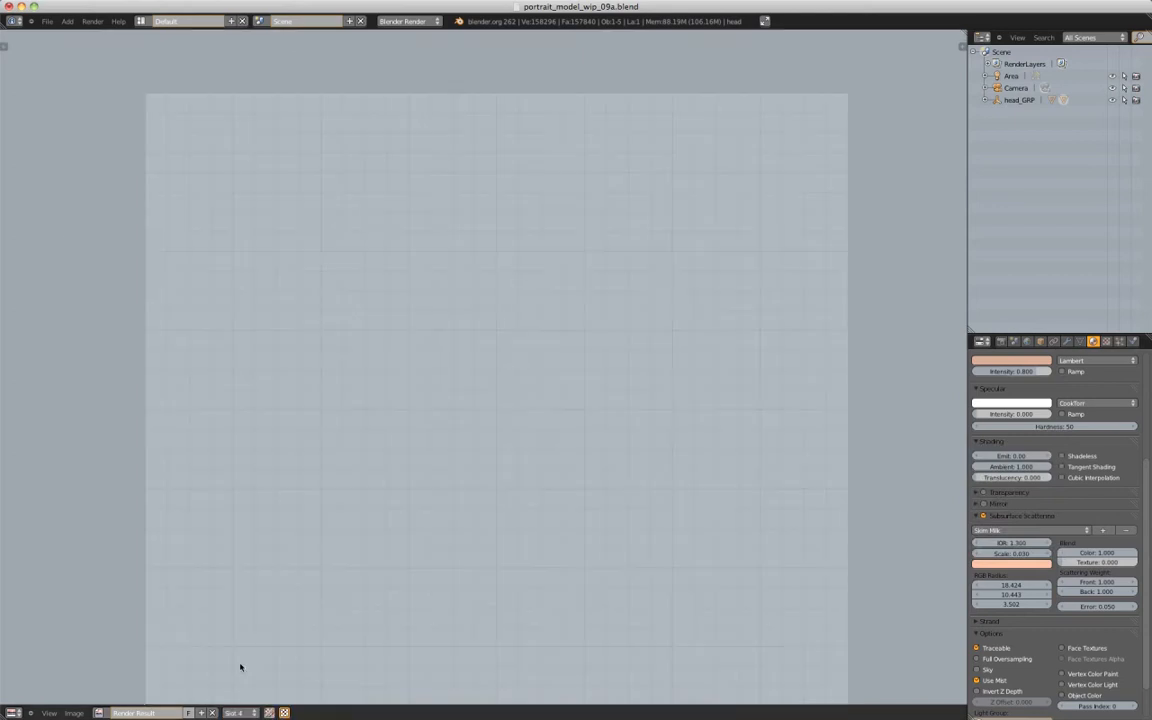
{"action": "left_click", "coordinate": [92, 21]}
{"action": "left_click", "coordinate": [110, 29]}
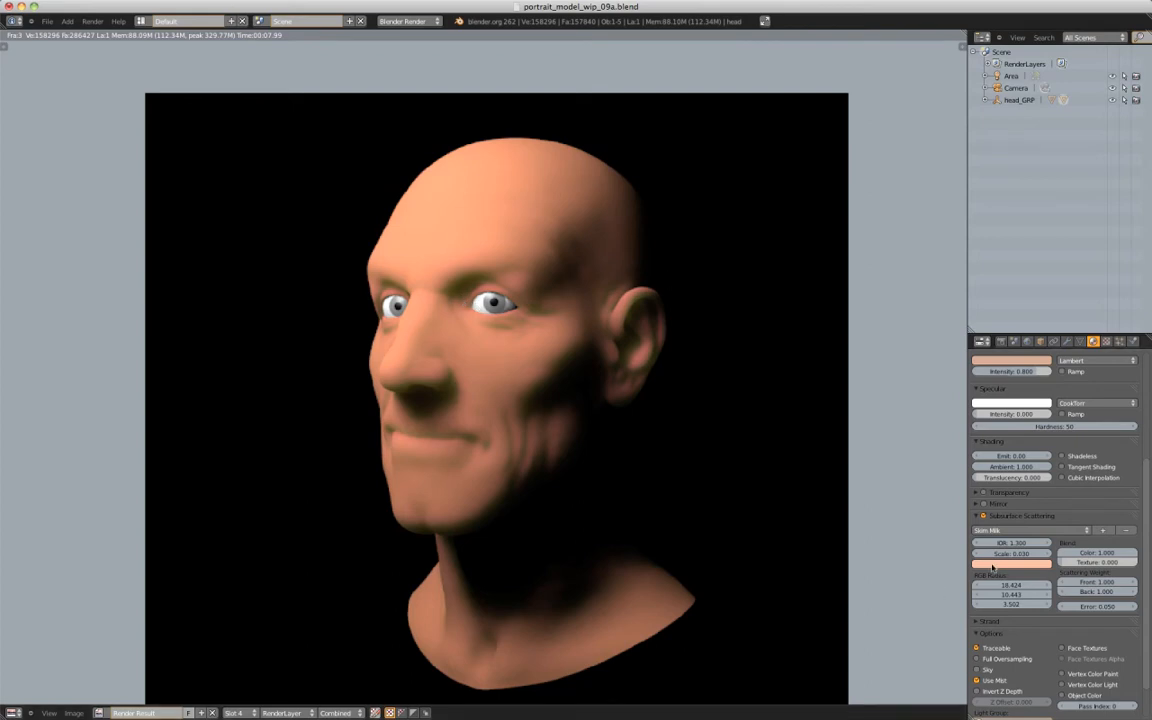
Set the scattering color to a neutral near-white with HSV saturation 0 and value 0.9
{"action": "left_click", "coordinate": [994, 565]}
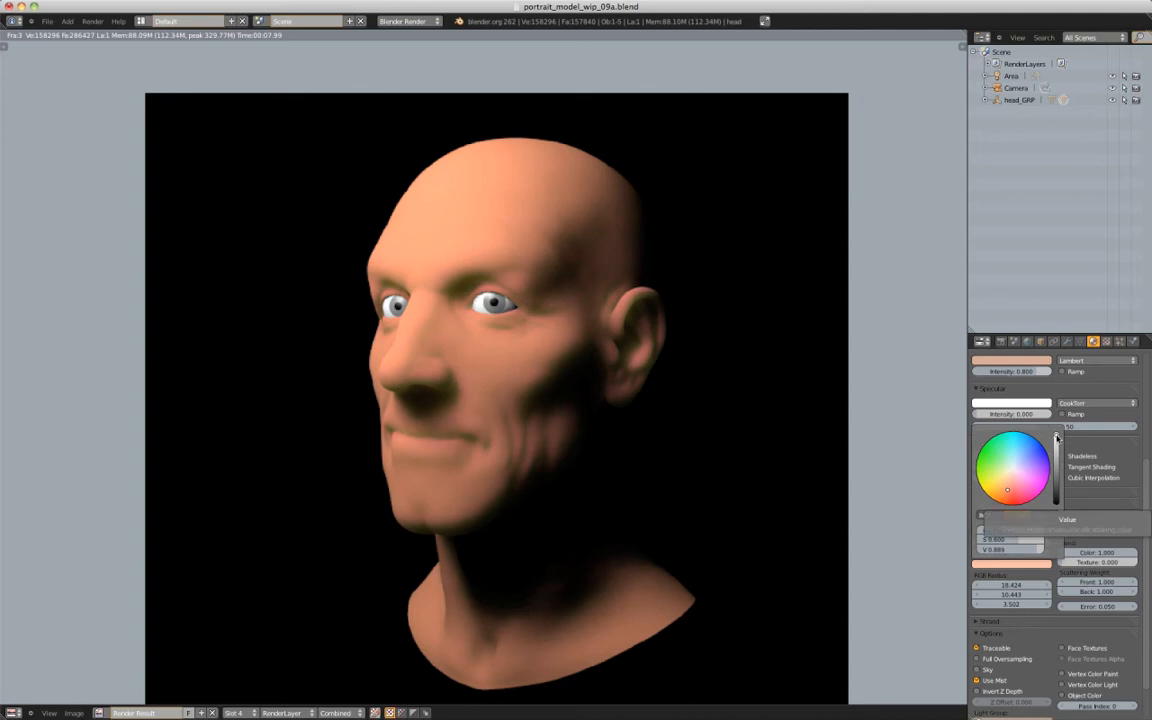
{"action": "left_click_drag", "start_coordinate": [1057, 437], "coordinate": [1057, 461]}
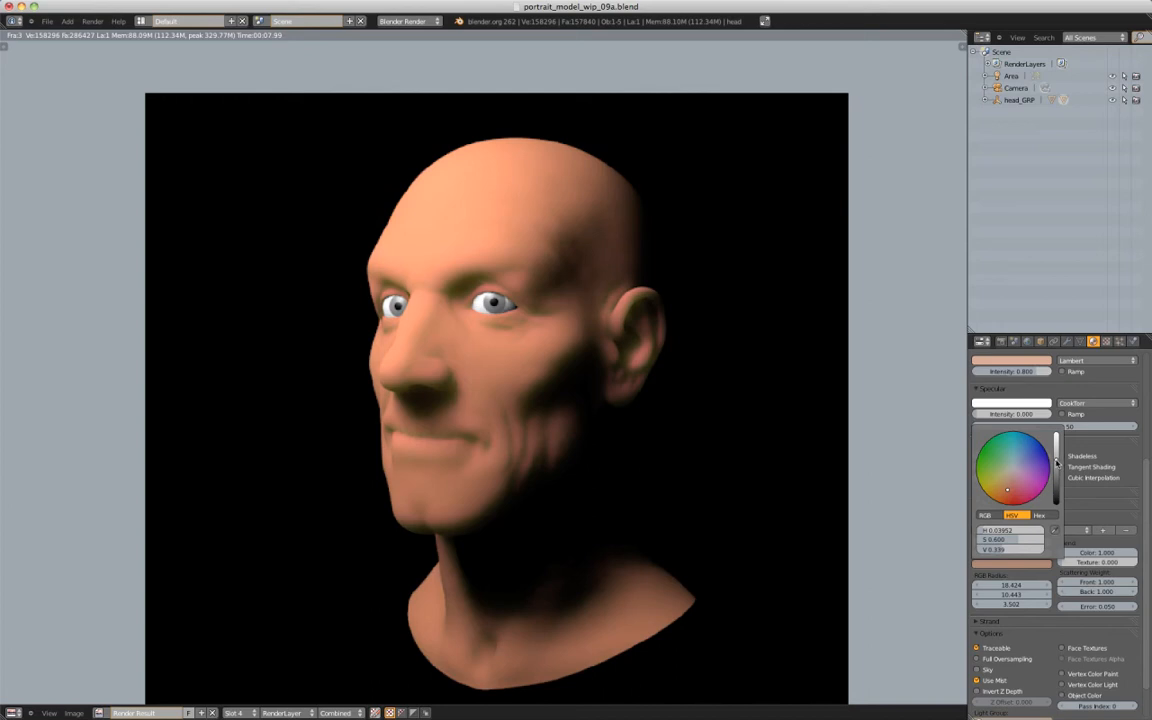
{"action": "left_click_drag", "start_coordinate": [1057, 461], "coordinate": [1057, 433]}
{"action": "left_click", "coordinate": [1010, 540]}
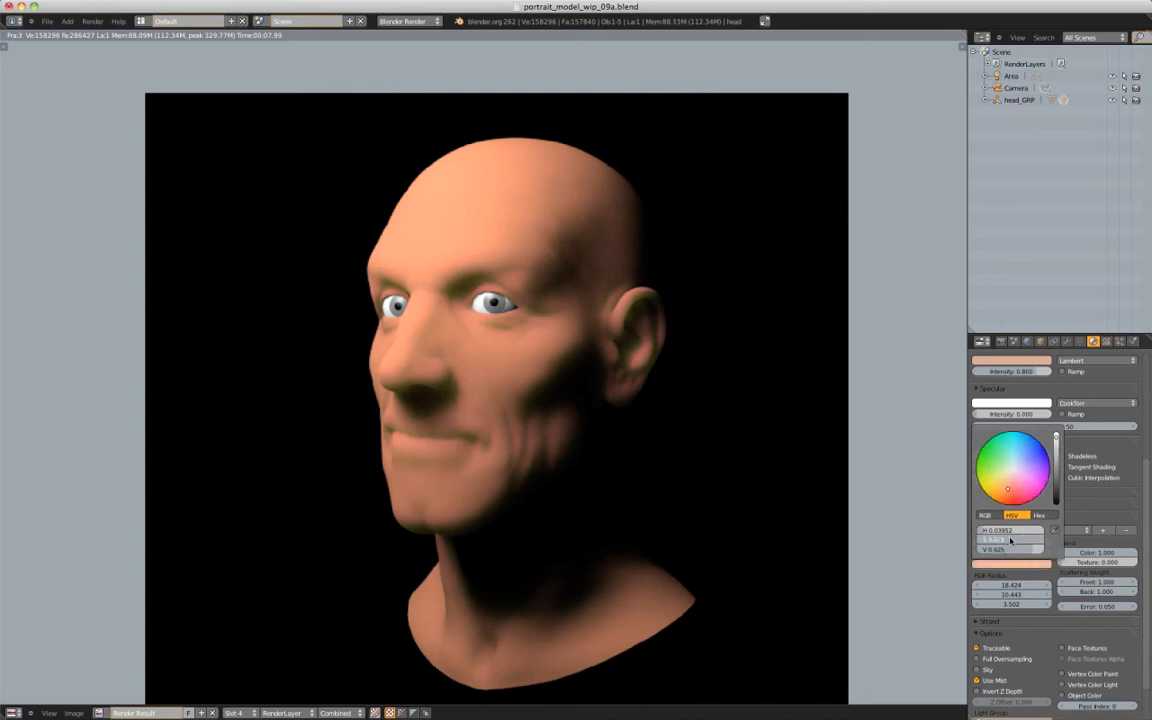
{"action": "type", "text": "0"}
{"action": "left_click", "coordinate": [998, 549]}
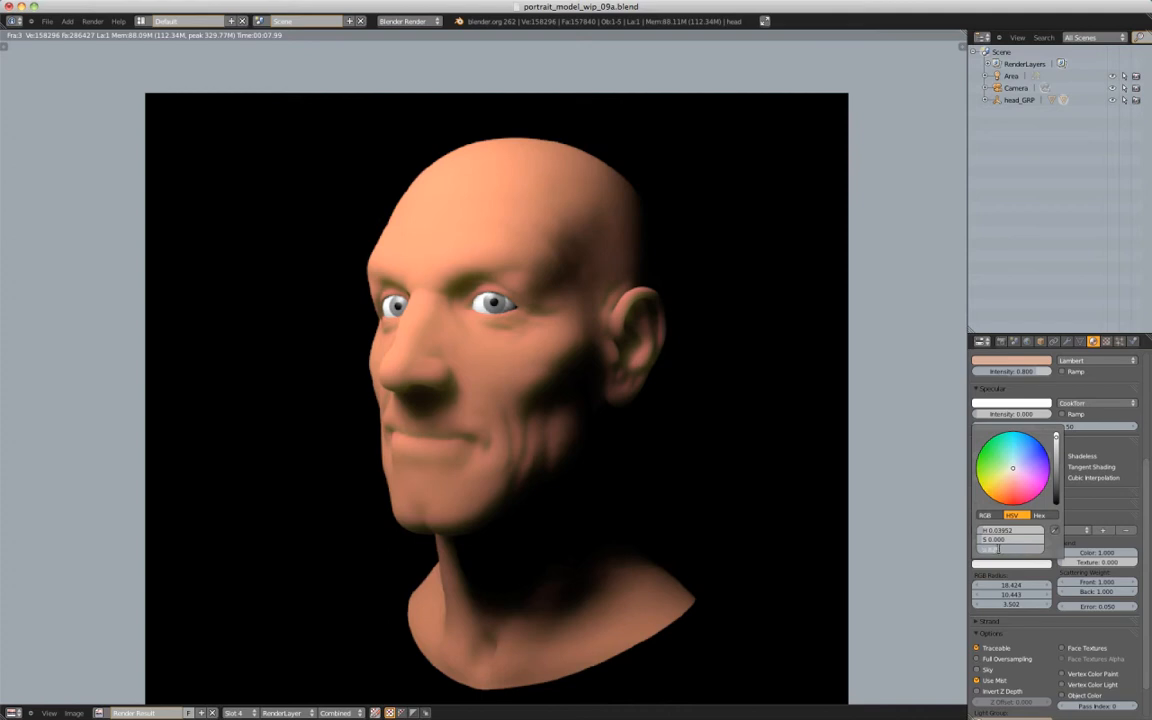
{"action": "key", "text": "BackSpace"}
{"action": "type", "text": "0.9"}
{"action": "key", "text": "Return"}
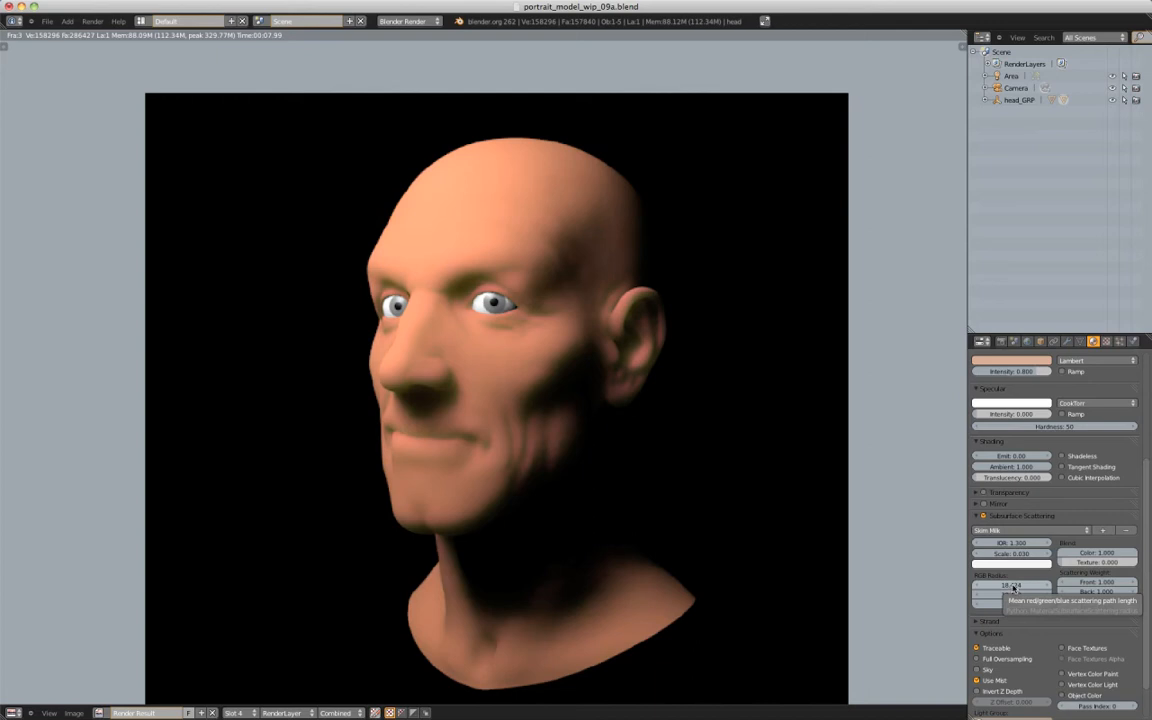
Set the scattering RGB radius to 18, 8 and 4, and render the head again into Slot 4
{"action": "left_click", "coordinate": [1013, 586]}
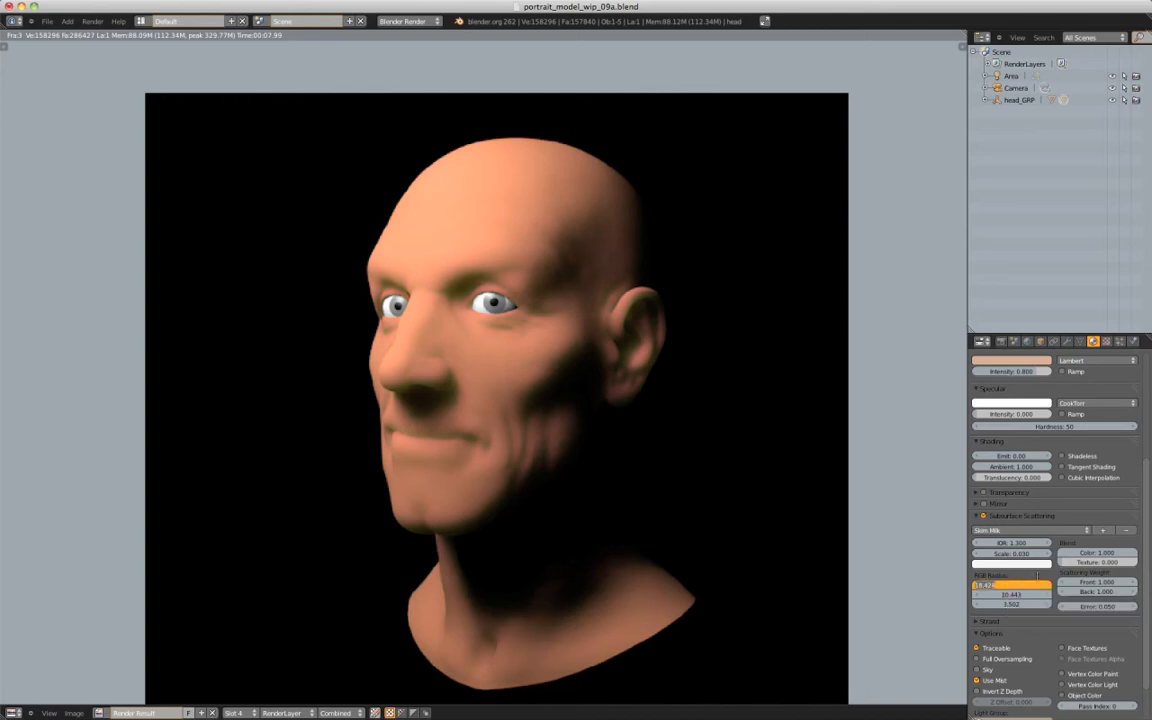
{"action": "type", "text": "18"}
{"action": "key", "text": "Tab"}
{"action": "type", "text": "8"}
{"action": "key", "text": "Tab"}
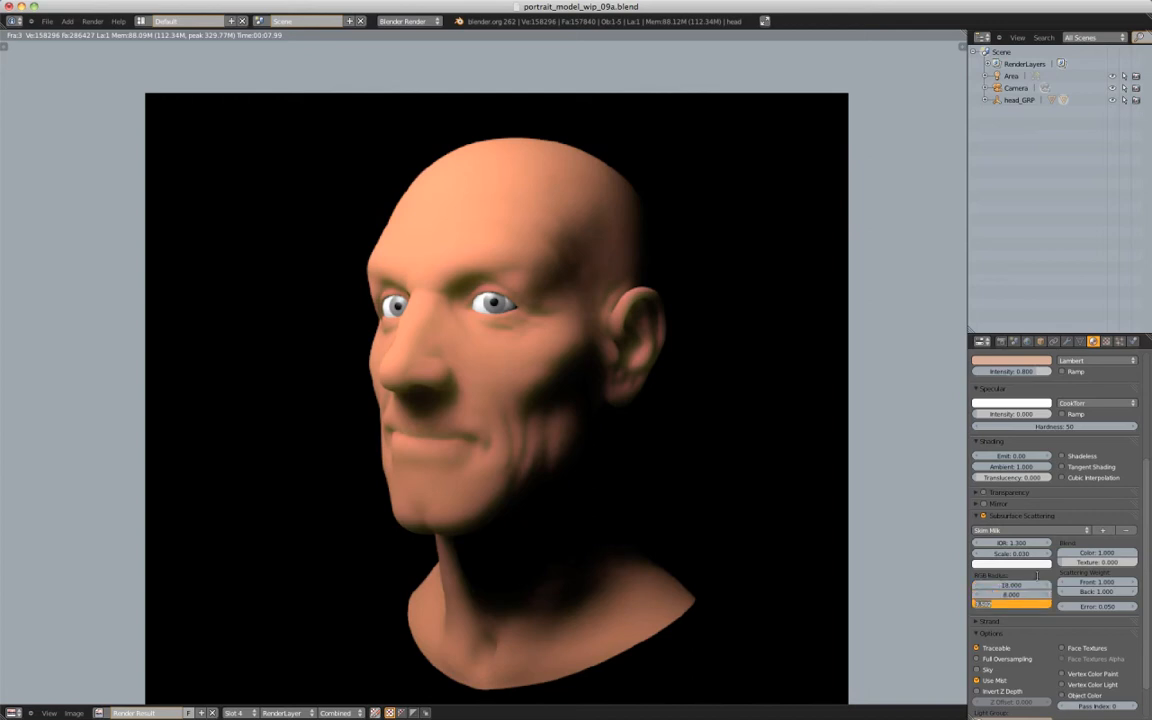
{"action": "type", "text": "4"}
{"action": "key", "text": "Return"}
{"action": "left_click", "coordinate": [92, 21]}
{"action": "left_click", "coordinate": [100, 33]}
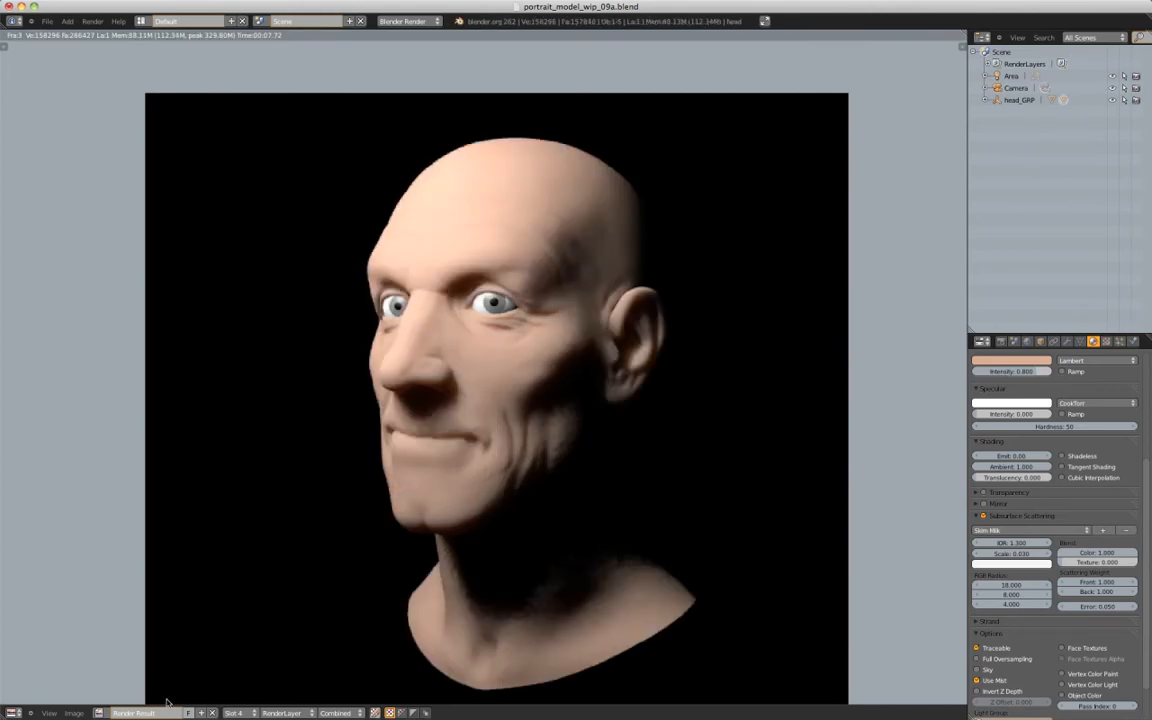
Compare the Slot 4 render with an earlier slot's render and return to Slot 4
{"action": "left_click", "coordinate": [236, 712]}
{"action": "left_click", "coordinate": [248, 676]}
{"action": "left_click", "coordinate": [257, 708]}
{"action": "left_click", "coordinate": [247, 668]}
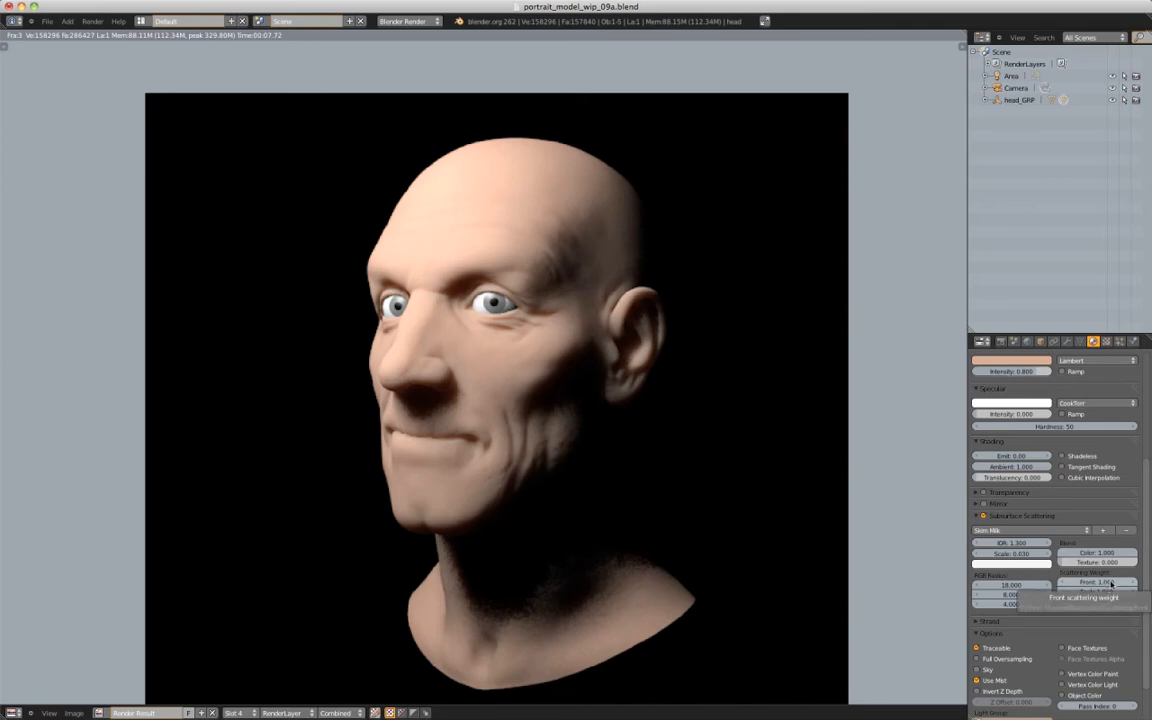
Review the material's scattering settings and examine the Slot 4 render of the whole head at different sizes
{"action": "scroll", "coordinate": [1146, 546], "scroll_direction": "up", "scroll_amount": 2}
{"action": "scroll", "coordinate": [1146, 546], "scroll_direction": "up", "scroll_amount": 1}
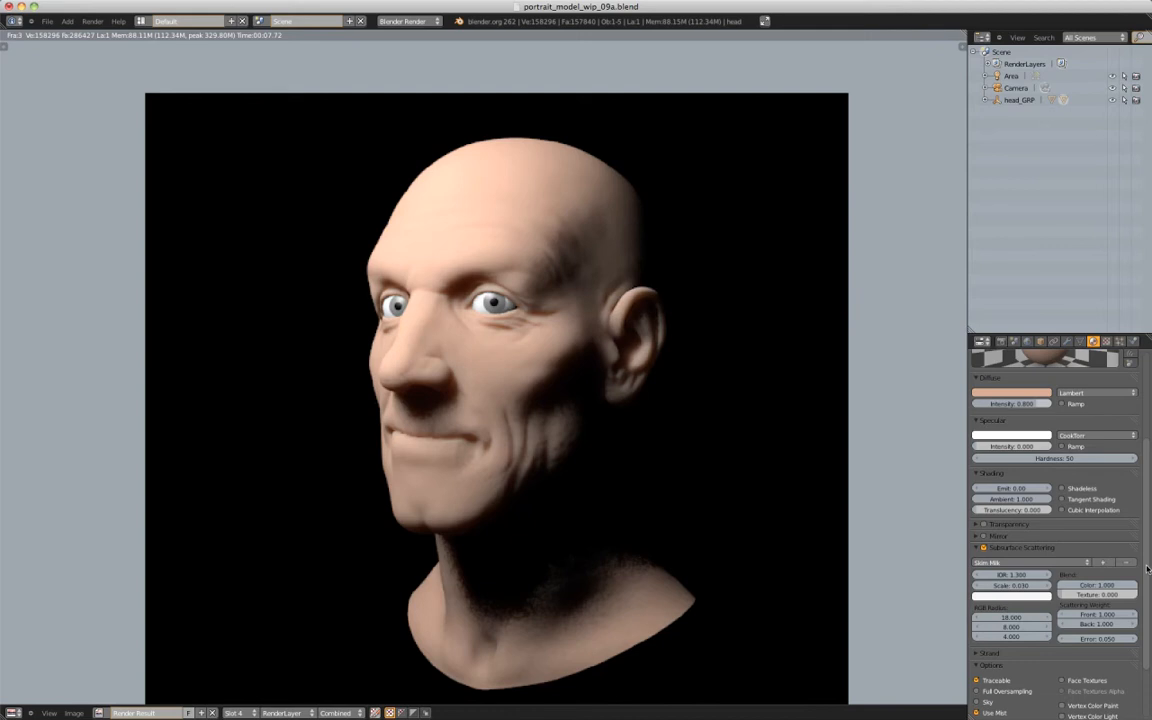
{"action": "scroll", "coordinate": [1140, 568], "scroll_direction": "down", "scroll_amount": 2}
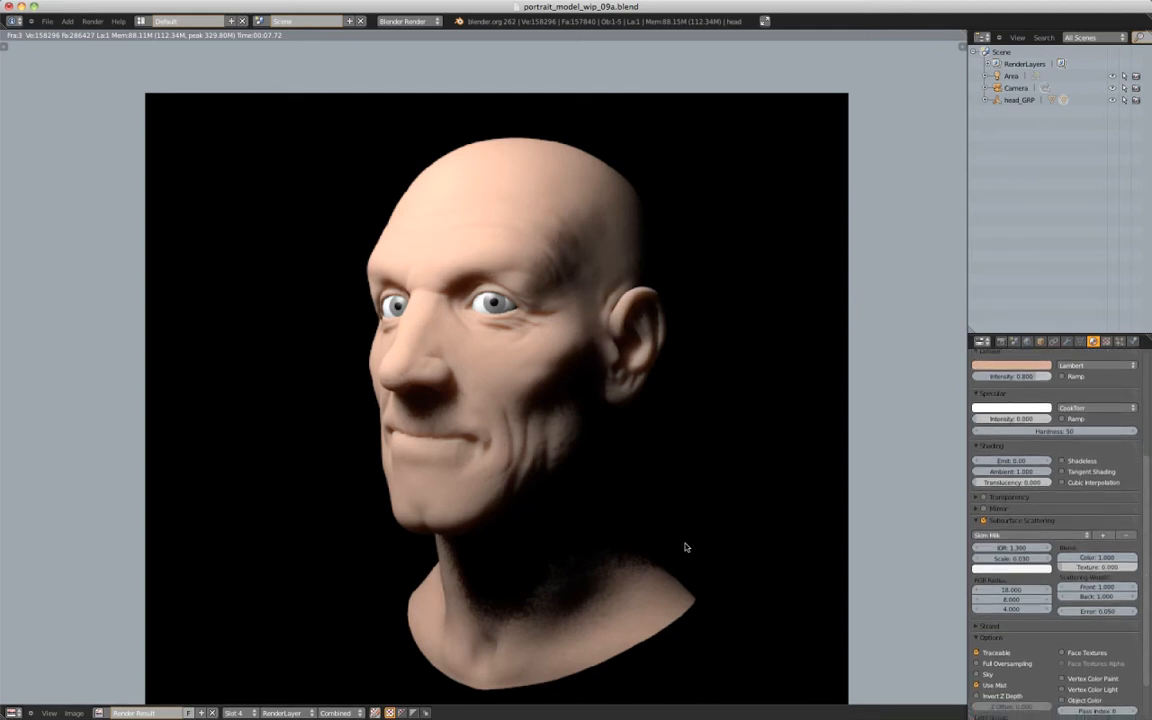
{"action": "scroll", "coordinate": [620, 494], "scroll_direction": "down", "scroll_amount": 1}
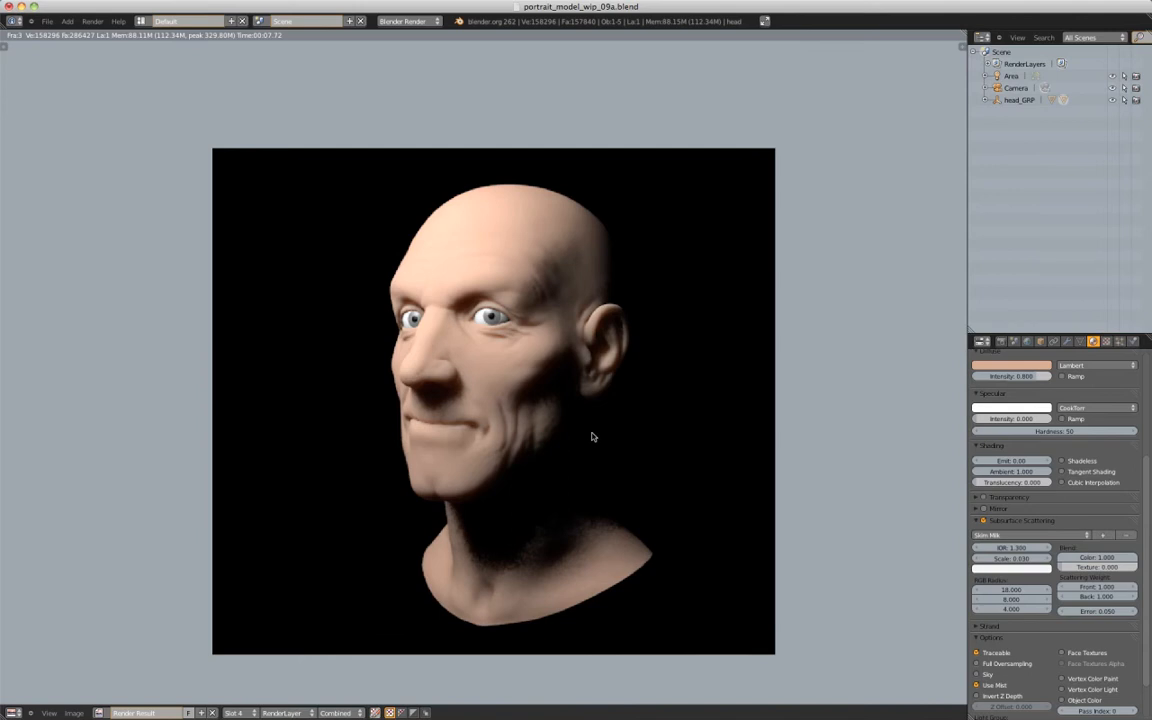
{"action": "scroll", "coordinate": [591, 436], "scroll_direction": "down", "scroll_amount": 2}
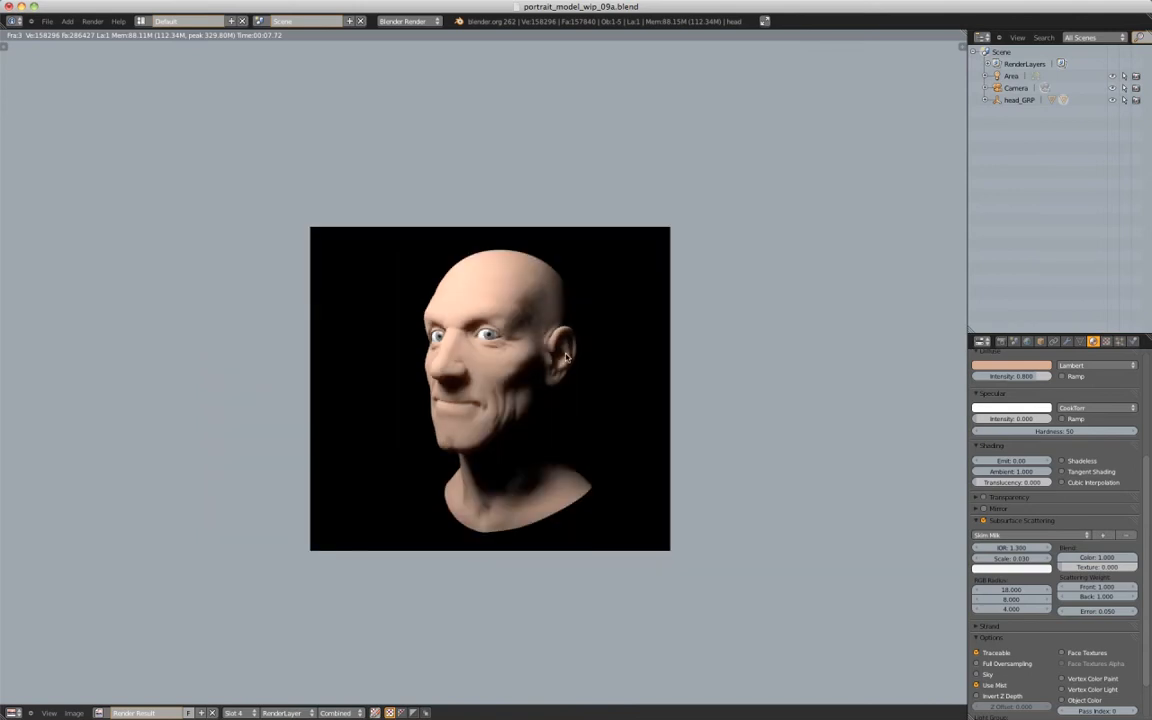
{"action": "scroll", "coordinate": [566, 356], "scroll_direction": "up", "scroll_amount": 4}
{"action": "scroll", "coordinate": [552, 335], "scroll_direction": "down", "scroll_amount": 1}
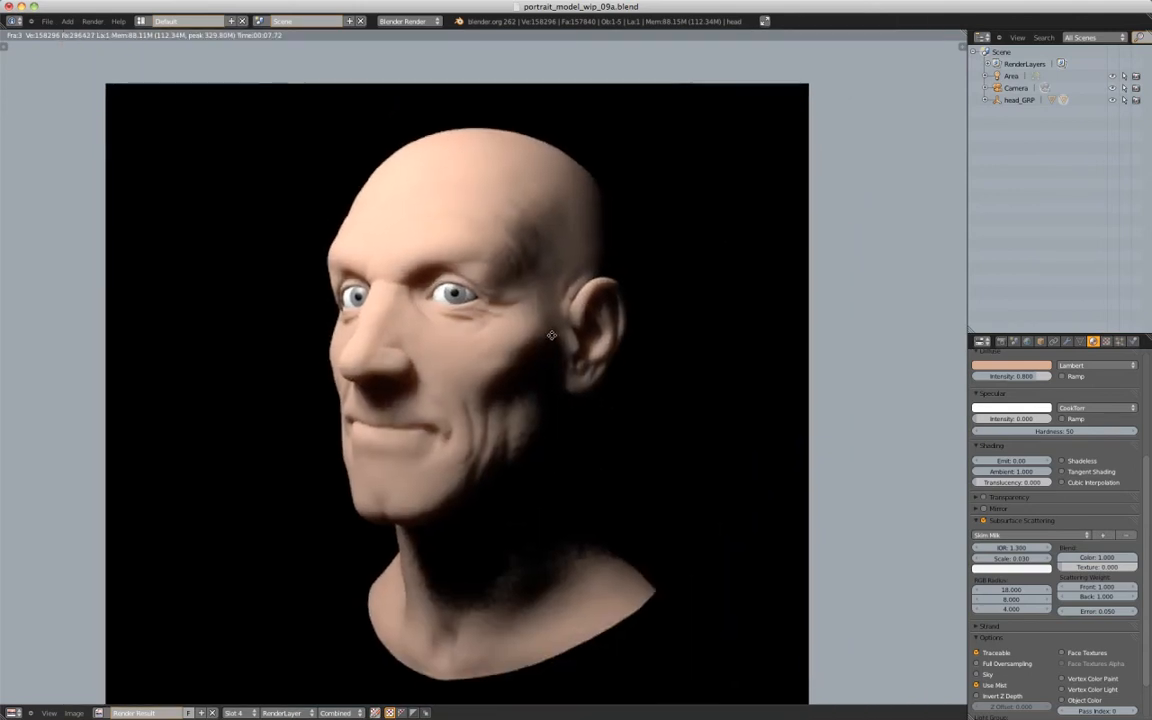
{"action": "middle_click_drag", "start_coordinate": [552, 335], "coordinate": [550, 339]}
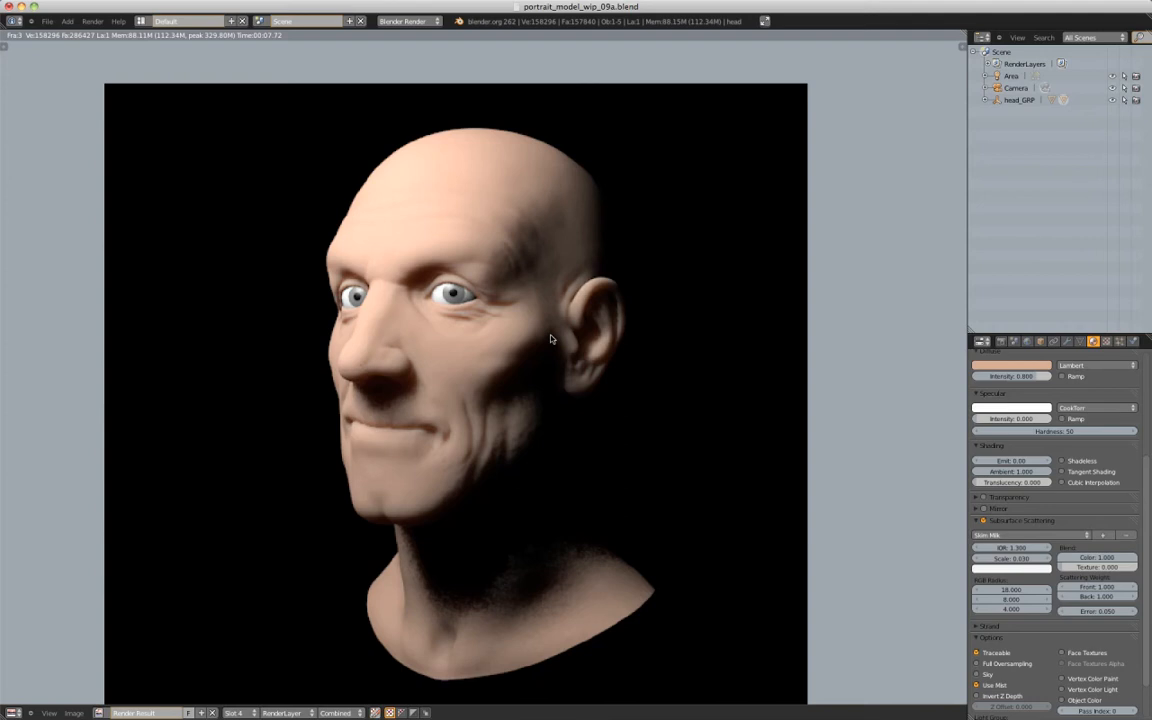
{"action": "scroll", "coordinate": [550, 339], "scroll_direction": "down", "scroll_amount": 1}
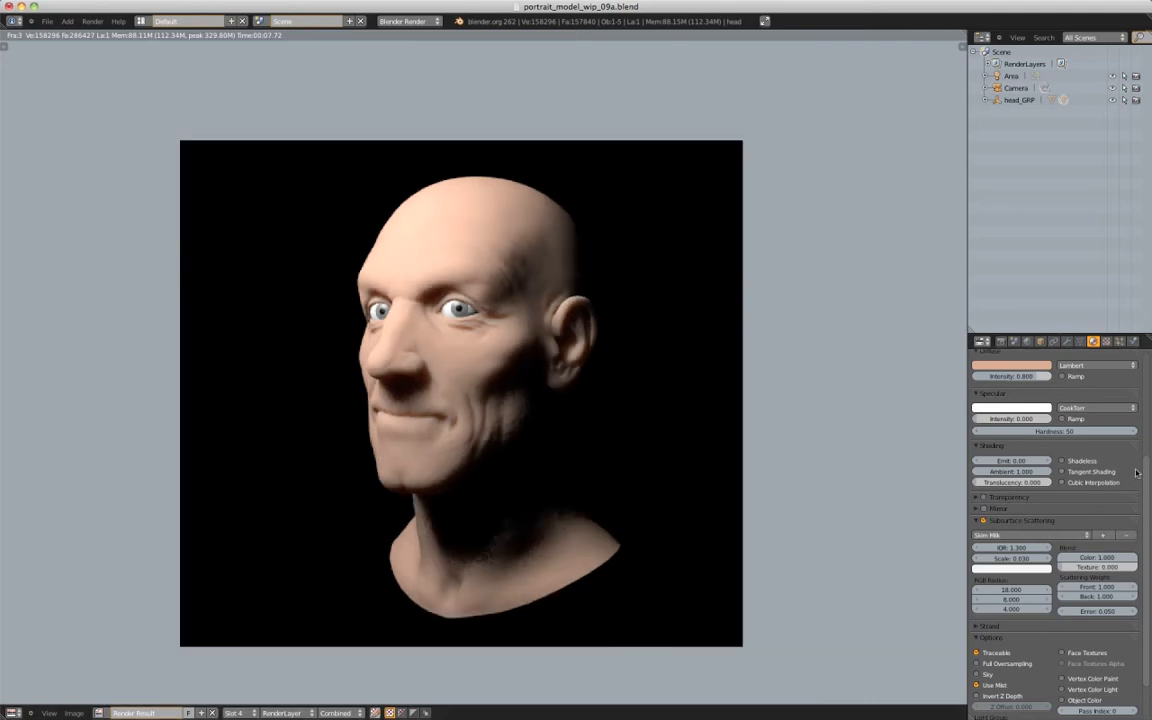
Add three empty material slots to the head below SSS_singleLayer
{"action": "scroll", "coordinate": [1145, 465], "scroll_direction": "up", "scroll_amount": 5}
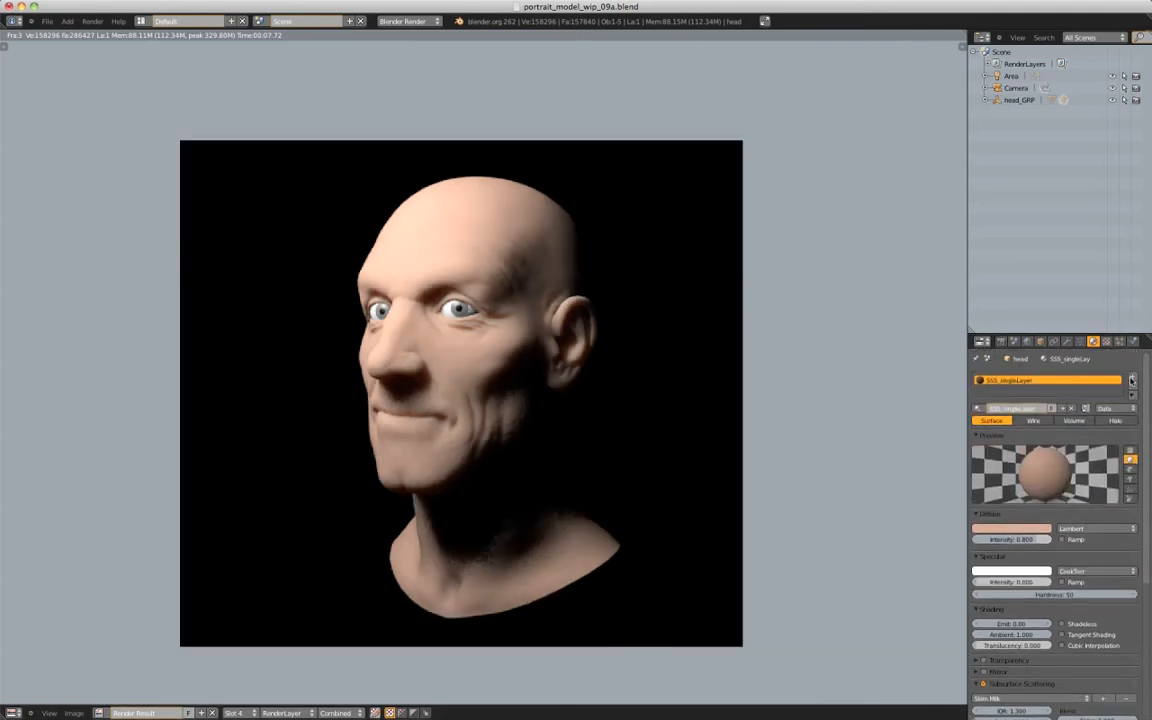
{"action": "left_click", "coordinate": [1132, 378]}
{"action": "left_click", "coordinate": [1132, 378]}
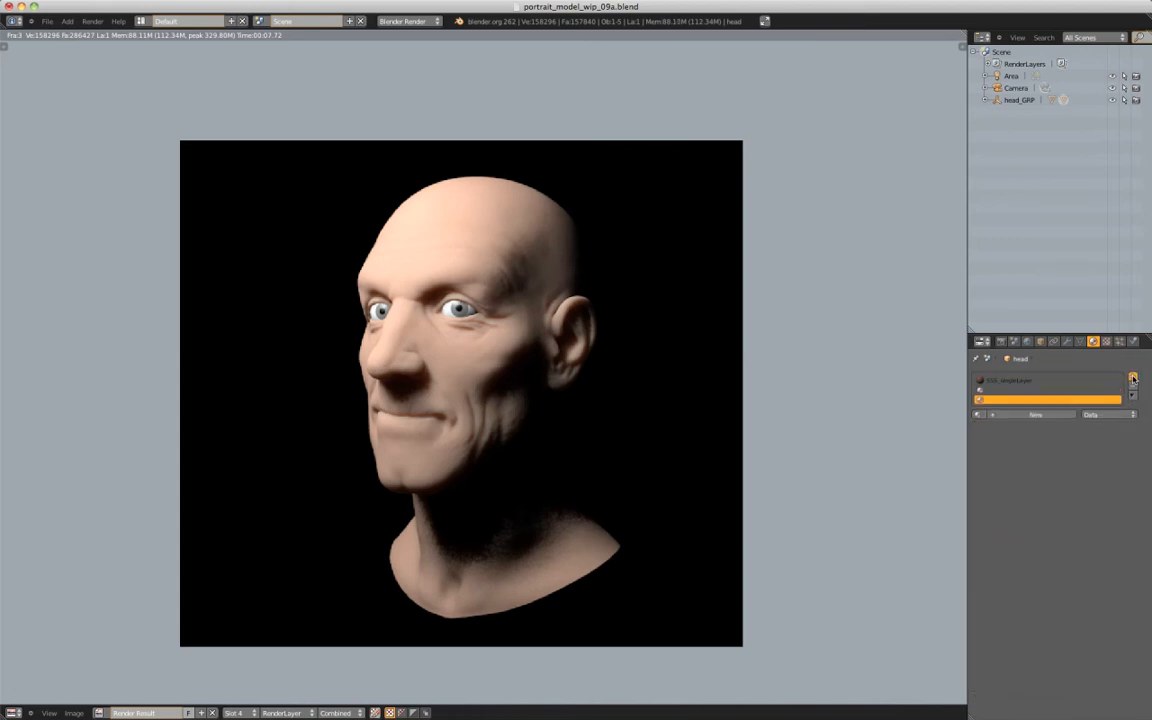
{"action": "left_click", "coordinate": [1132, 378]}
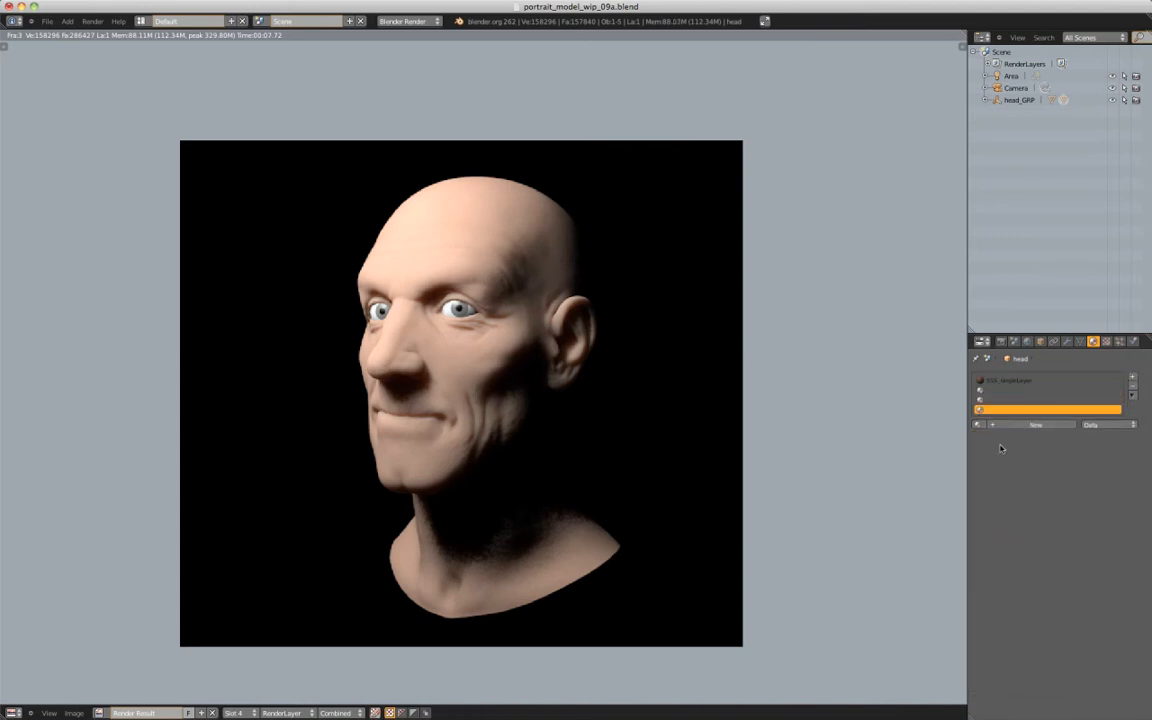
Duplicate the SSS_singleLayer material in the first slot and rename the copy SSS_backScatter
{"action": "left_click", "coordinate": [1000, 381]}
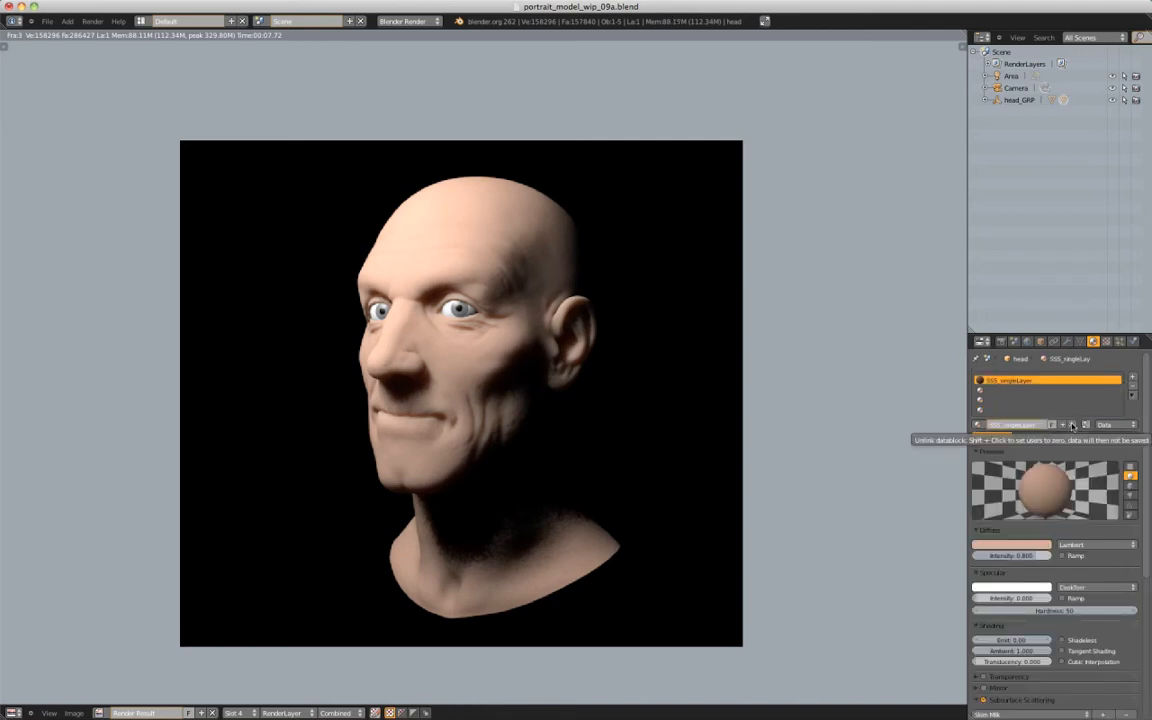
{"action": "left_click", "coordinate": [1062, 424]}
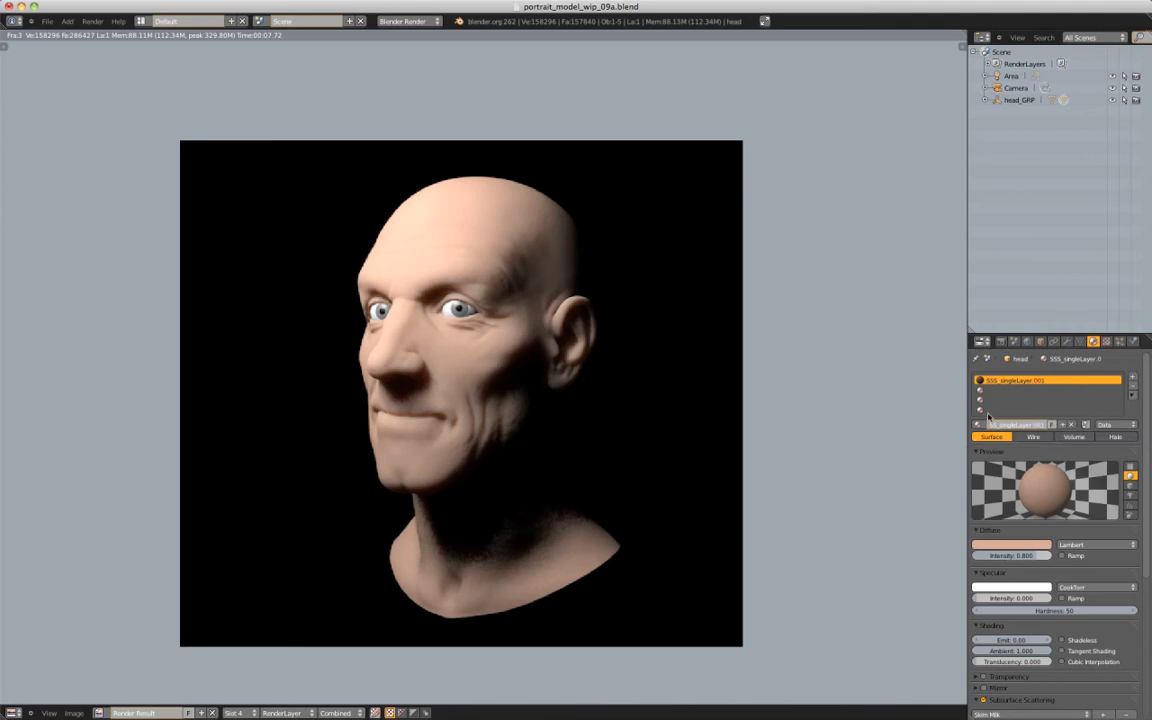
{"action": "left_click", "coordinate": [995, 424]}
{"action": "type", "text": "SSS_backScatter"}
{"action": "key", "text": "Return"}
Set the diffuse color of SSS_backScatter to a dark saturated red with an HSV value of about 0.339
{"action": "left_click", "coordinate": [1028, 546]}
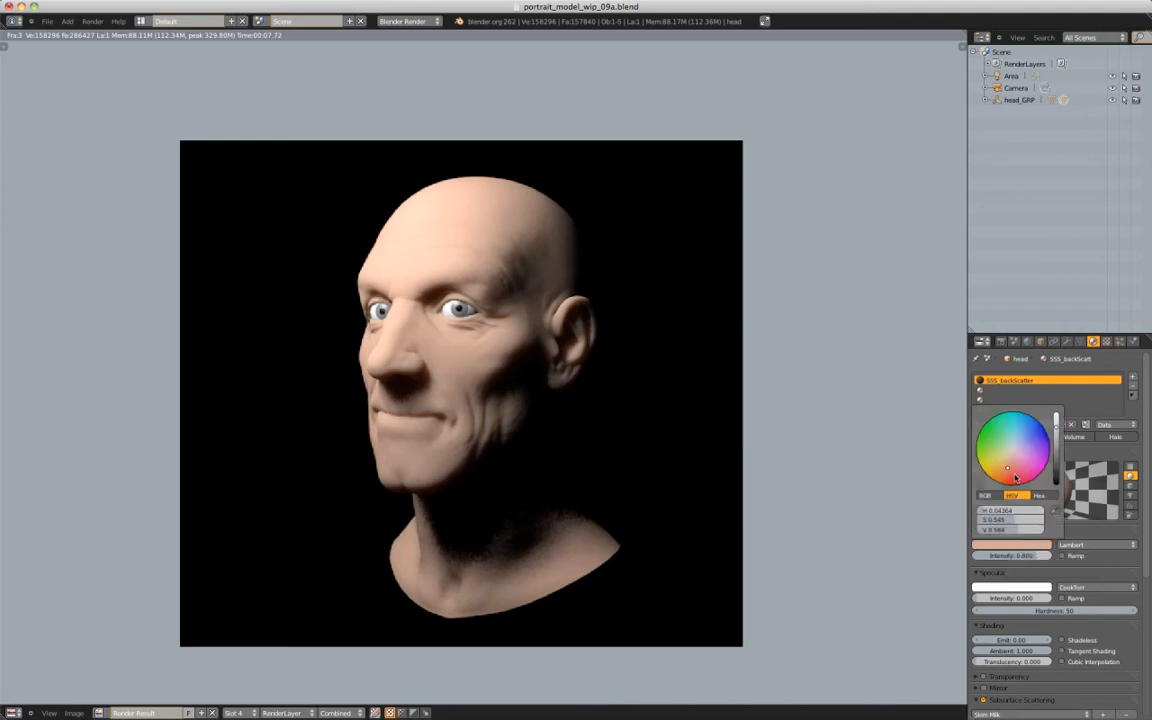
{"action": "left_click_drag", "start_coordinate": [1007, 479], "coordinate": [1008, 482]}
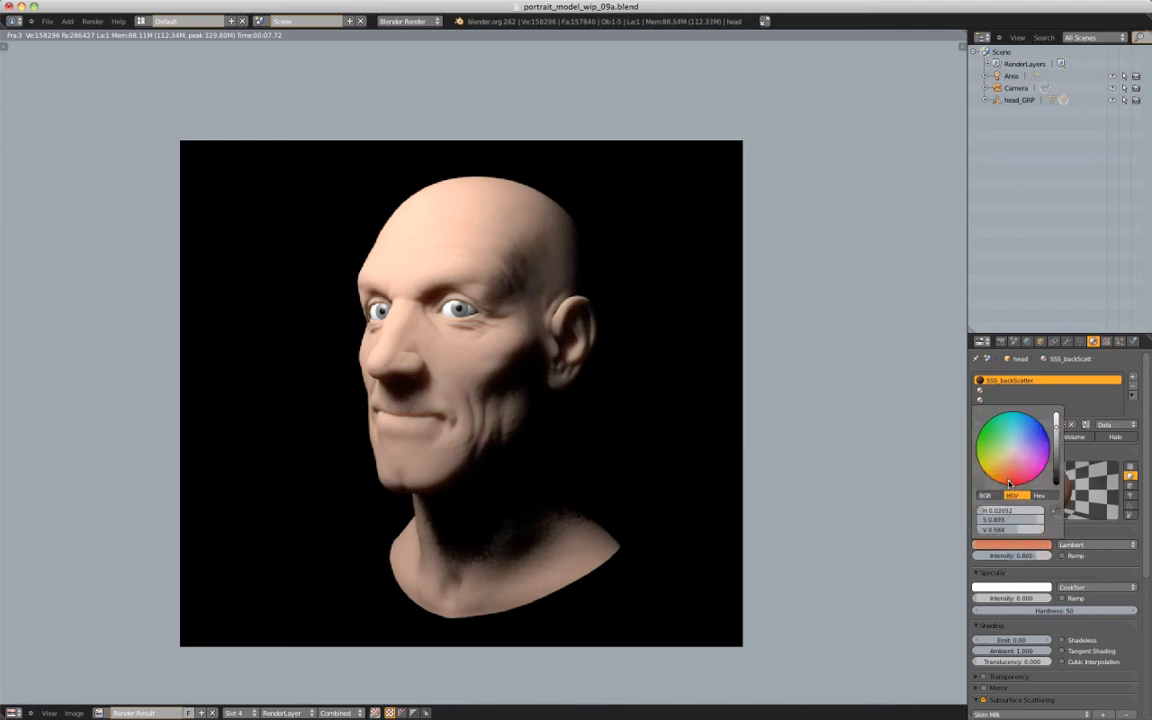
{"action": "left_click_drag", "start_coordinate": [1054, 443], "coordinate": [1055, 440]}
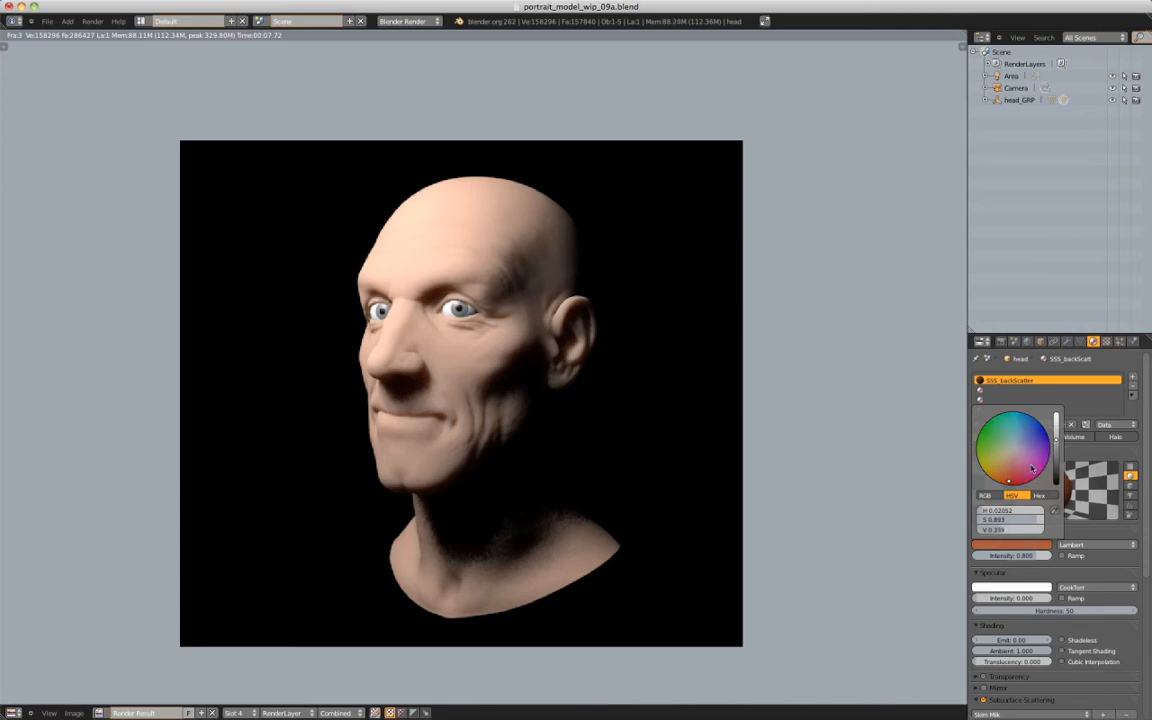
{"action": "left_click", "coordinate": [1010, 483]}
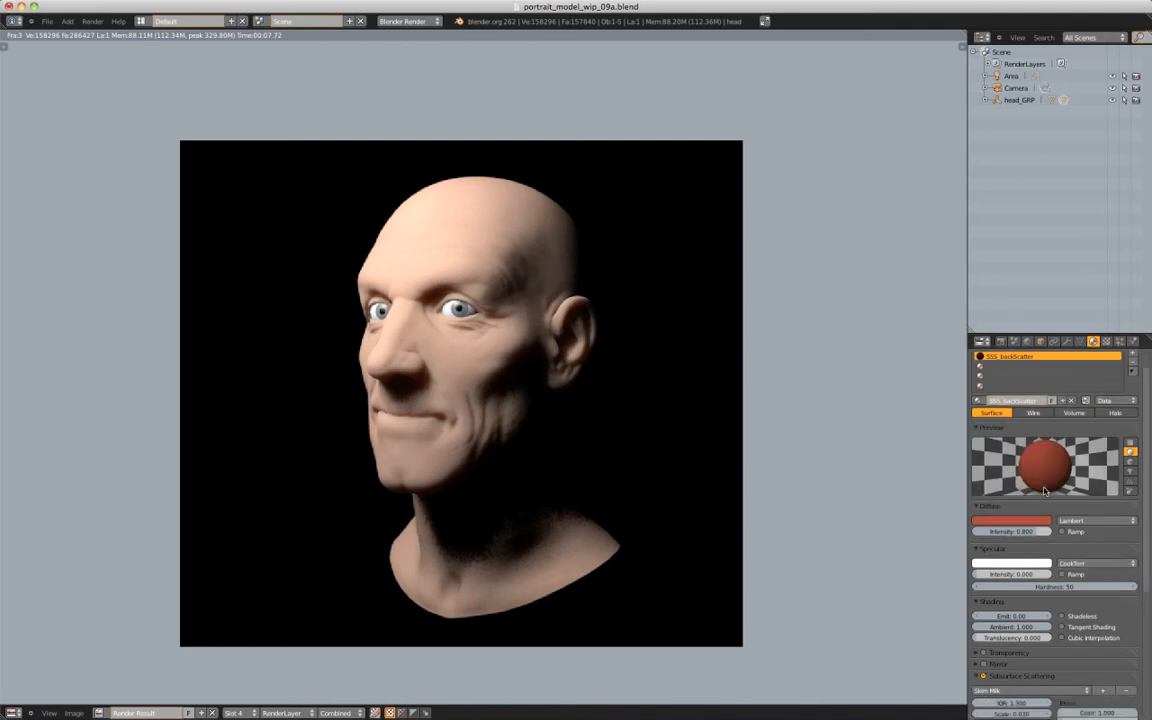
Set the specular intensity of SSS_backScatter to 0 and its front scattering weight to 0
{"action": "scroll", "coordinate": [1045, 490], "scroll_direction": "down", "scroll_amount": 2}
{"action": "left_click_drag", "start_coordinate": [971, 556], "coordinate": [960, 555]}
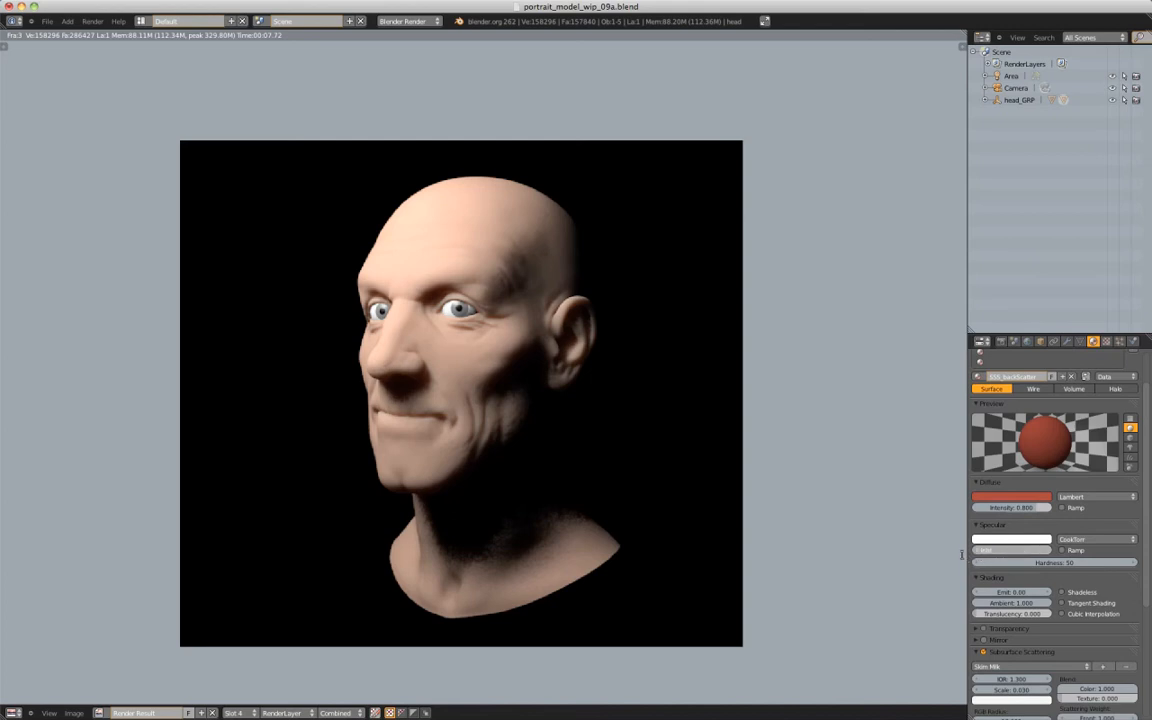
{"action": "type", "text": "0"}
{"action": "key", "text": "Return"}
{"action": "scroll", "coordinate": [1050, 520], "scroll_direction": "down", "scroll_amount": 3}
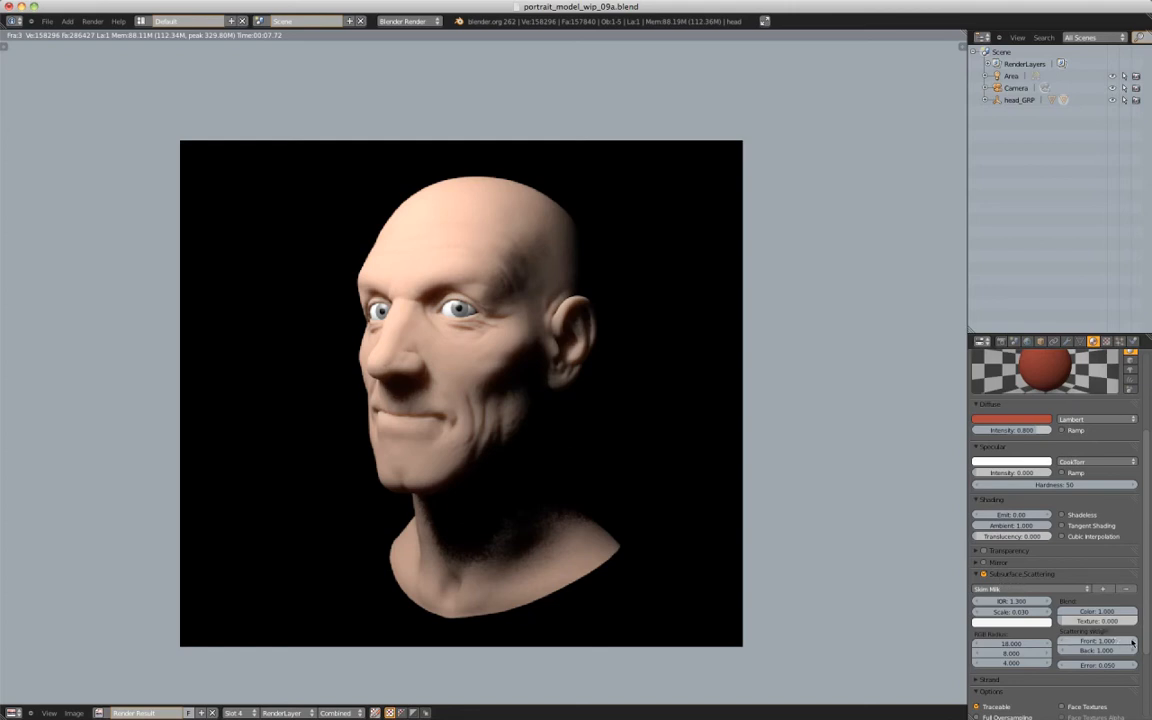
{"action": "left_click_drag", "start_coordinate": [1133, 642], "coordinate": [1100, 645]}
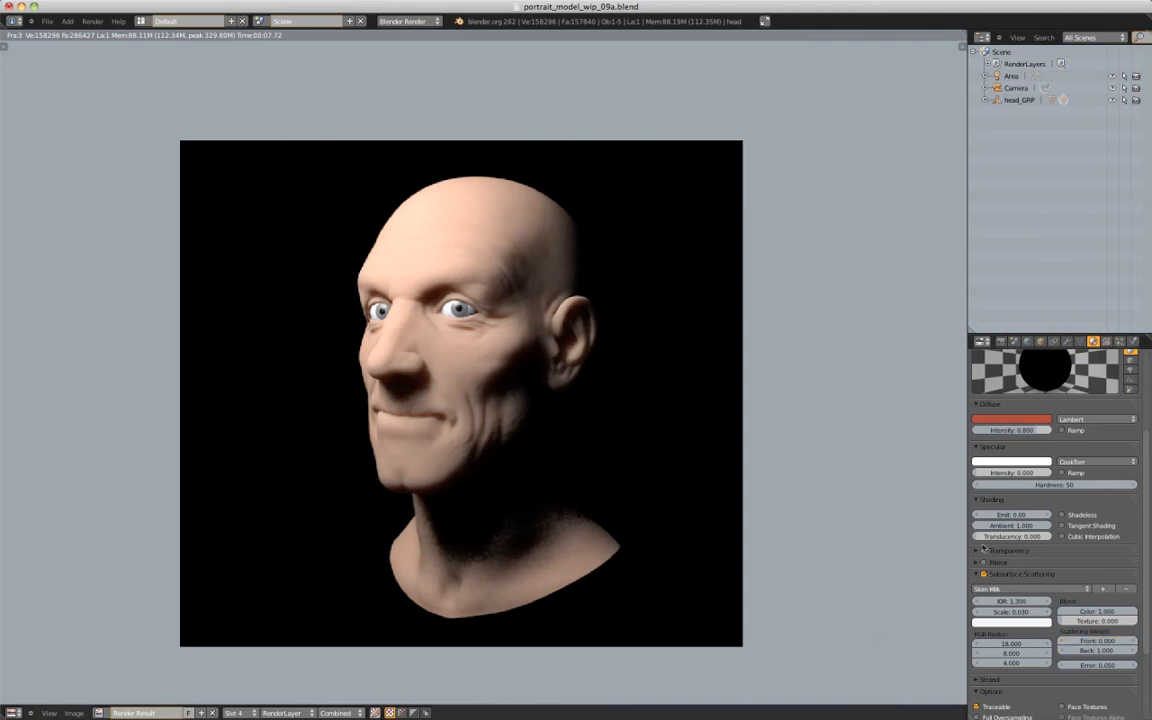
Switch the material preview to the monkey head and set the scattering color's HSV value to 0.2
{"action": "scroll", "coordinate": [1141, 427], "scroll_direction": "up", "scroll_amount": 2}
{"action": "scroll", "coordinate": [1141, 427], "scroll_direction": "down", "scroll_amount": 2}
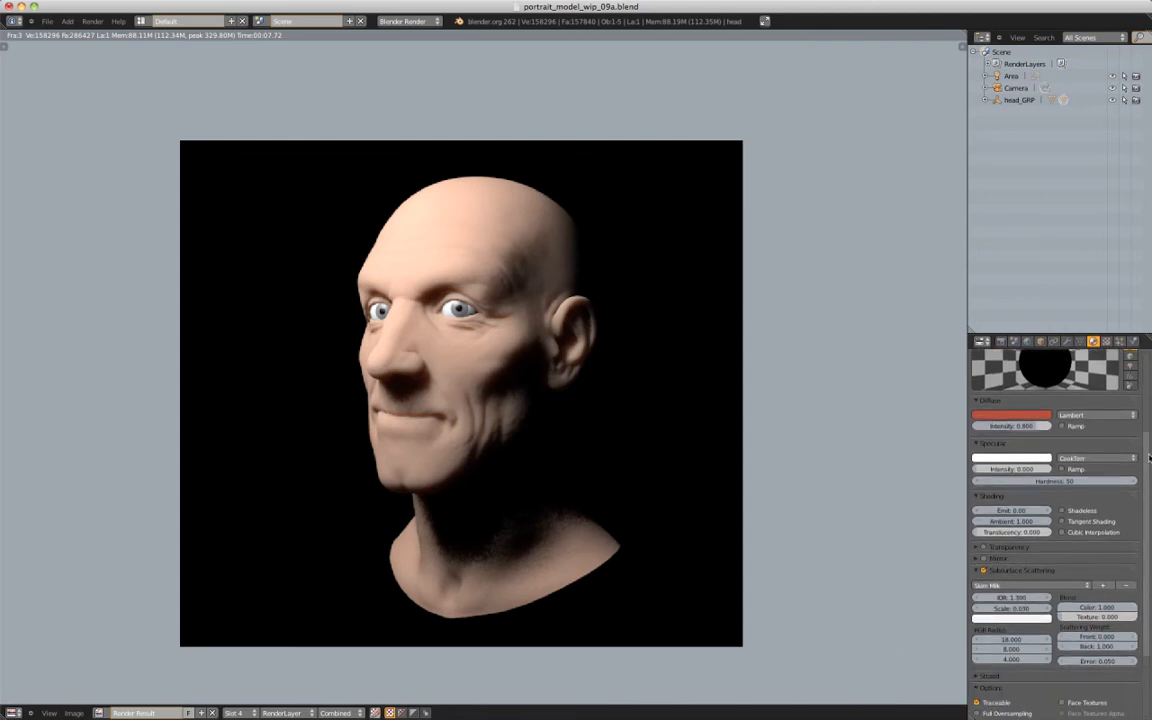
{"action": "left_click", "coordinate": [1130, 365]}
{"action": "left_click", "coordinate": [1015, 619]}
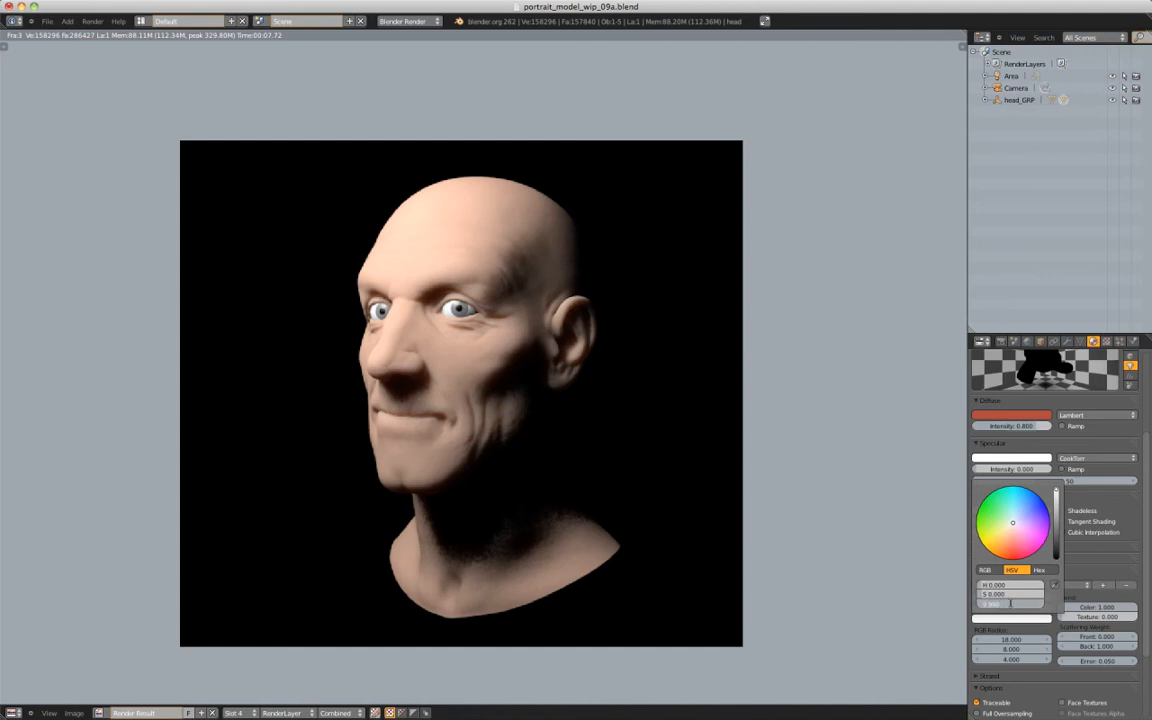
{"action": "type", "text": ".2"}
{"action": "key", "text": "Return"}
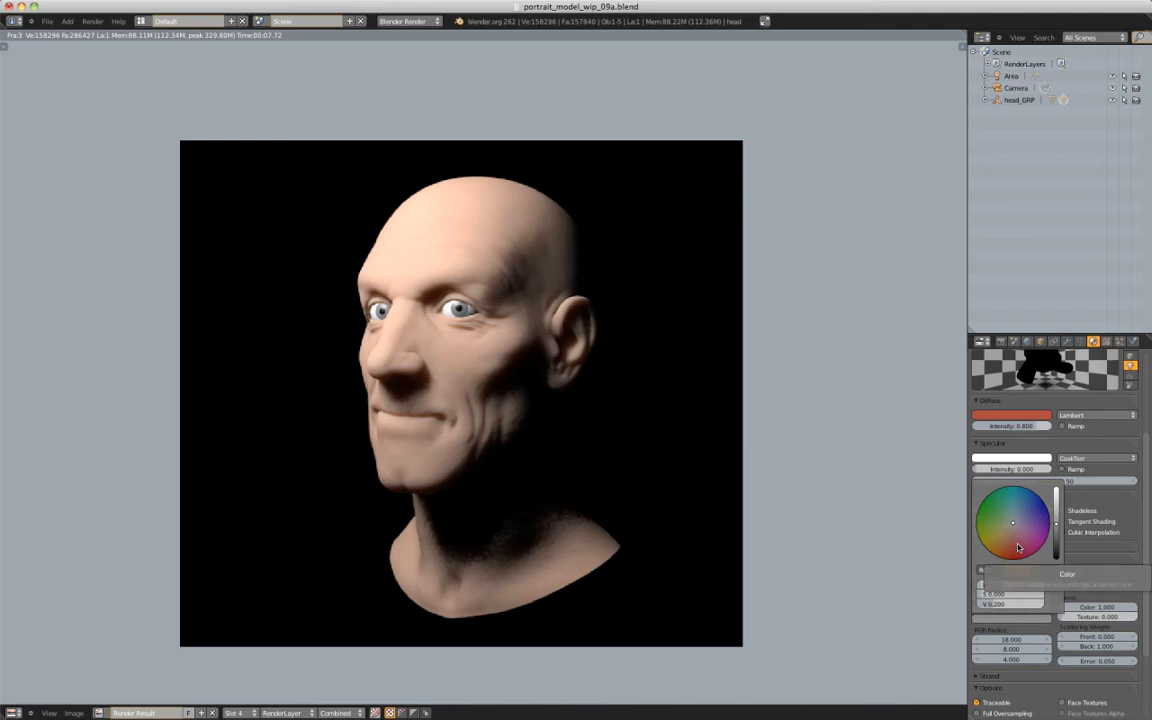
Set the RGB radius of the SSS_backScatter subsurface scattering to 3, 1 and 0.05
{"action": "left_click", "coordinate": [1011, 640]}
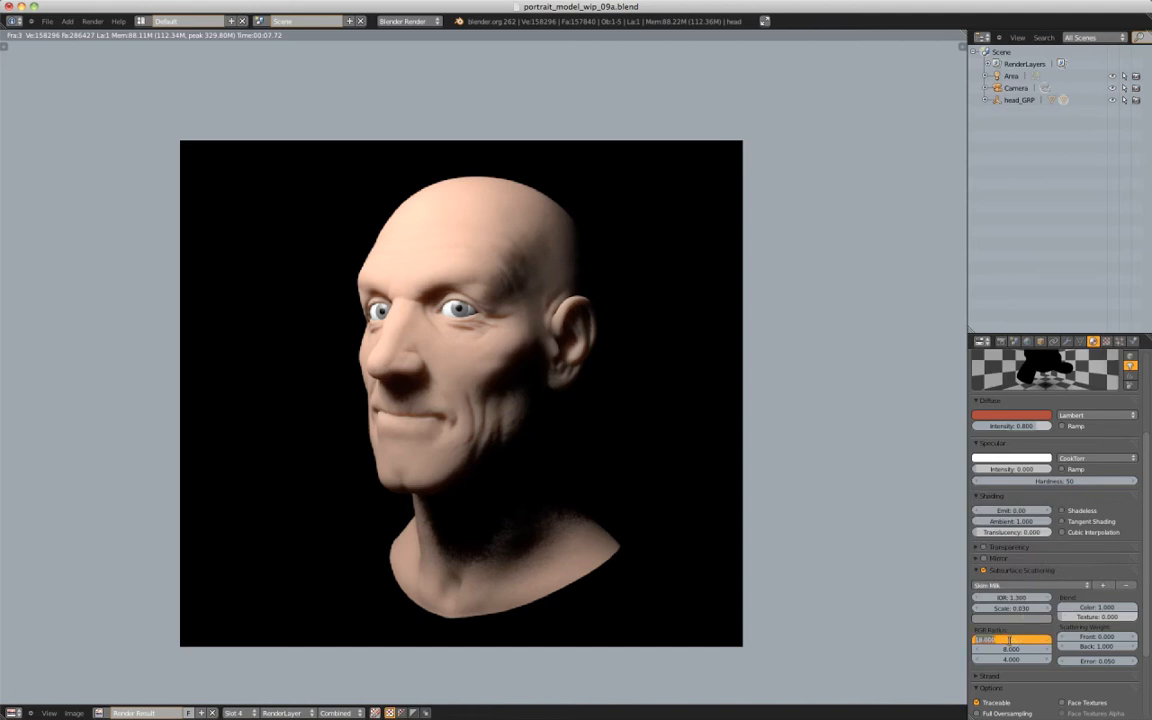
{"action": "type", "text": "1"}
{"action": "key", "text": "Tab"}
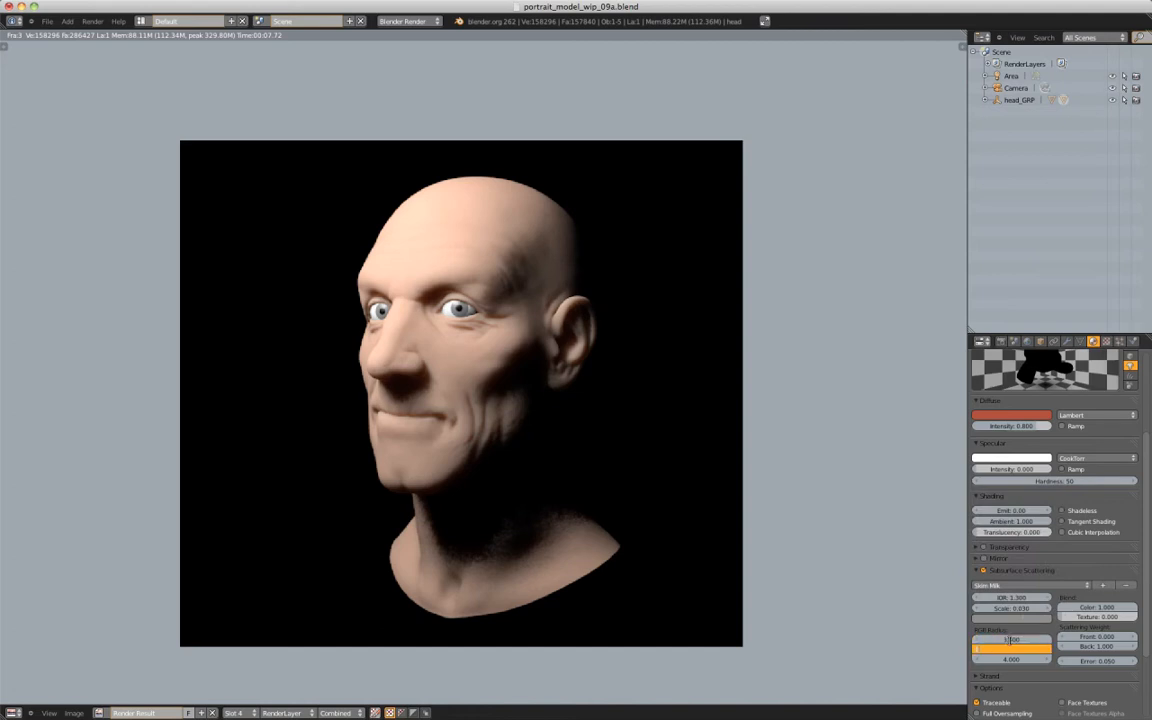
{"action": "type", "text": "1"}
{"action": "key", "text": "Tab"}
{"action": "key", "text": "BackSpace"}
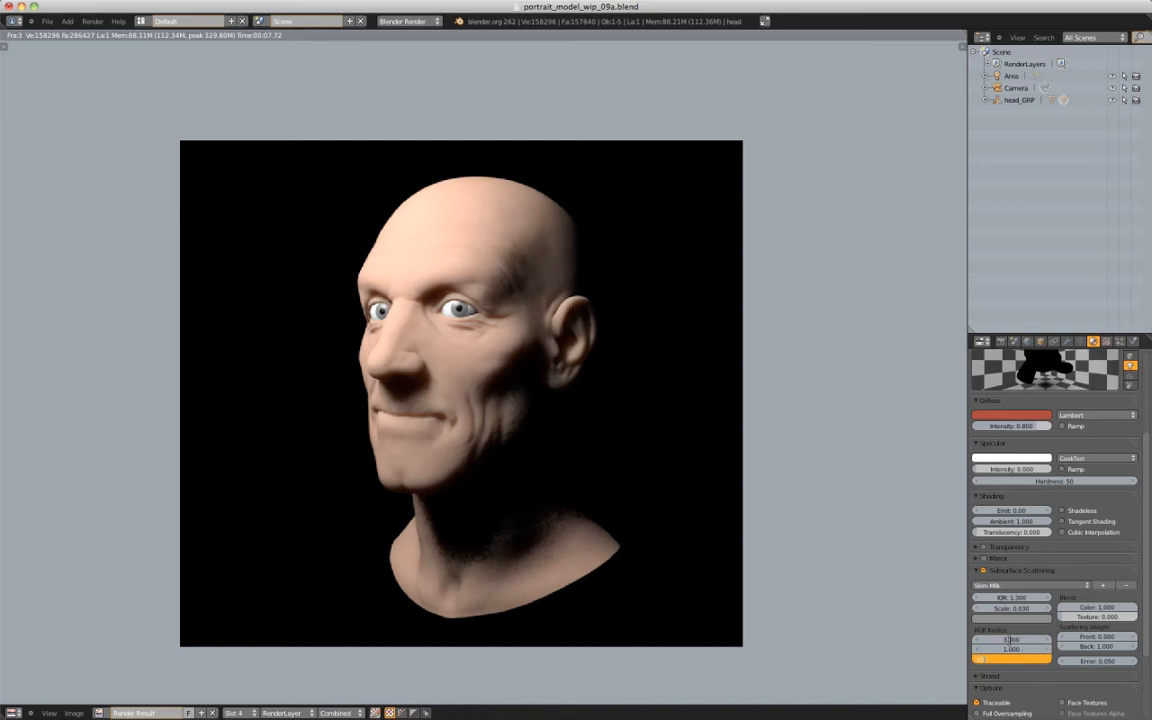
{"action": "type", "text": "0.05"}
{"action": "key", "text": "Return"}
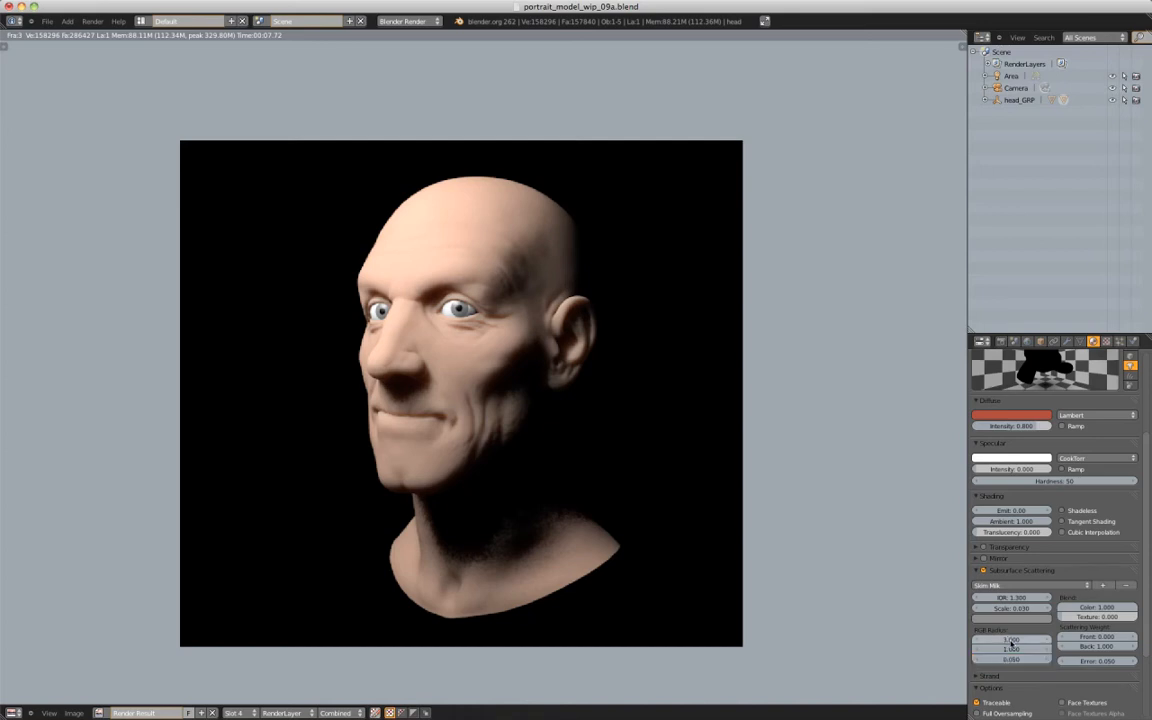
Render the image into render slot 1 to check the back scattering layer
{"action": "left_click", "coordinate": [239, 713]}
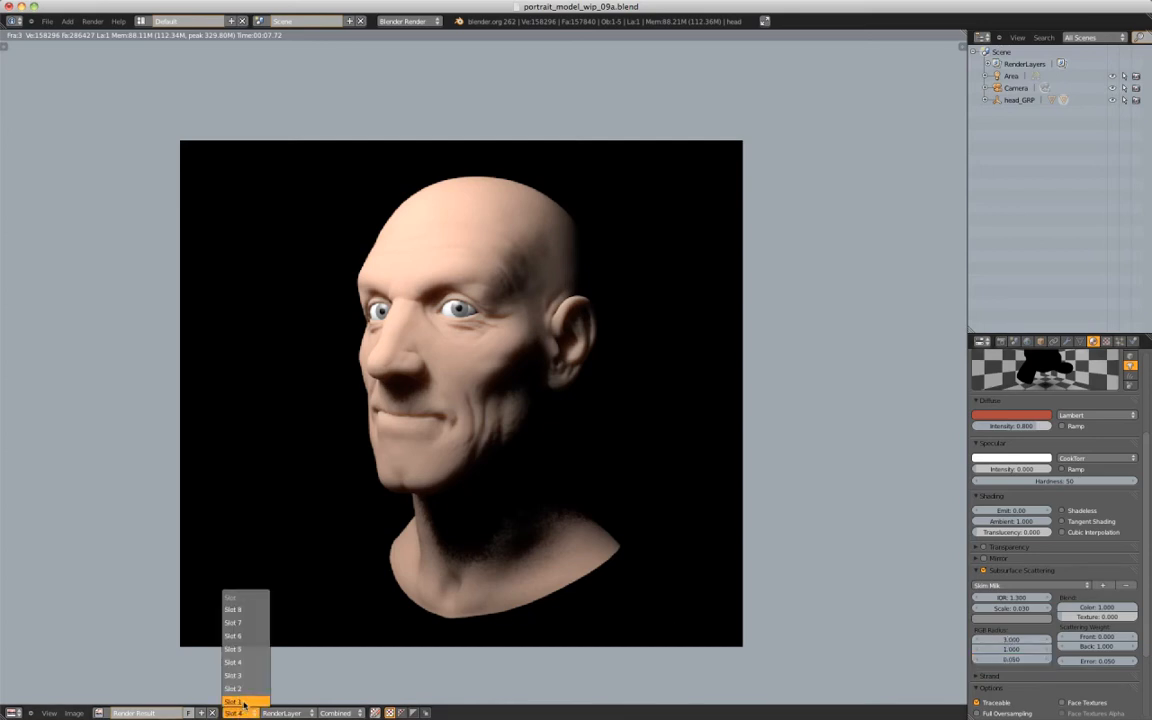
{"action": "left_click", "coordinate": [243, 702]}
{"action": "left_click", "coordinate": [92, 21]}
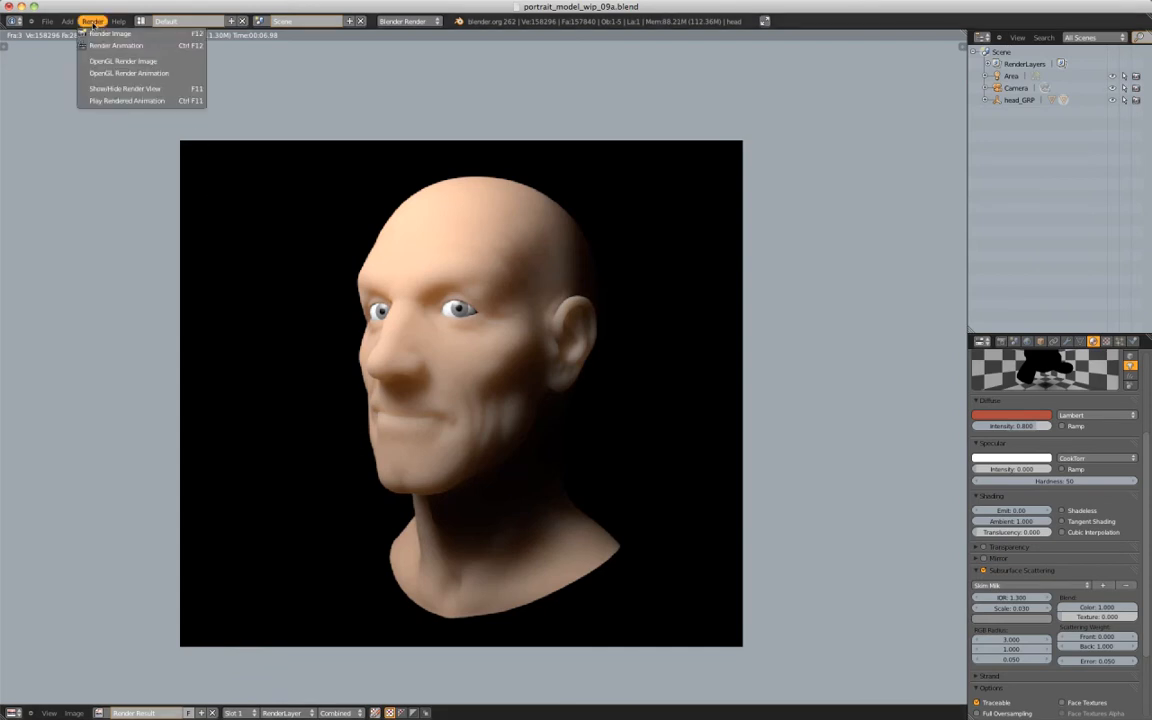
{"action": "left_click", "coordinate": [108, 33]}
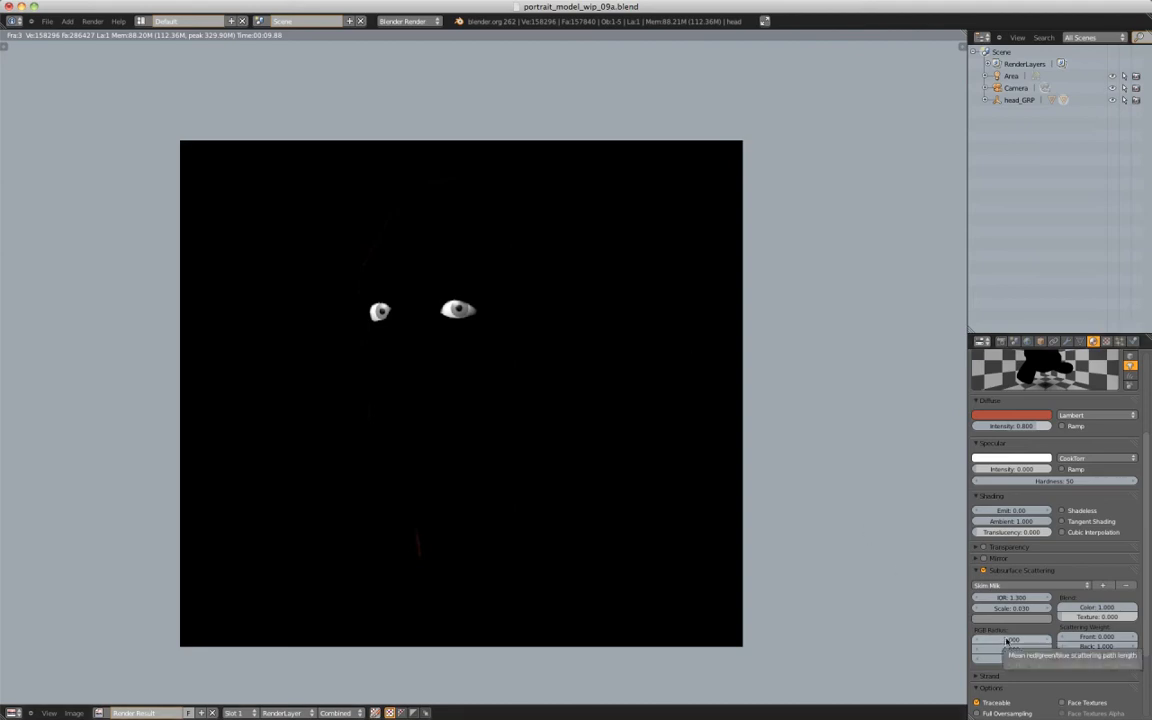
Set the SSS_backScatter RGB radius to 15 for red, 1 for green and 1 for blue
{"action": "left_click", "coordinate": [1006, 640]}
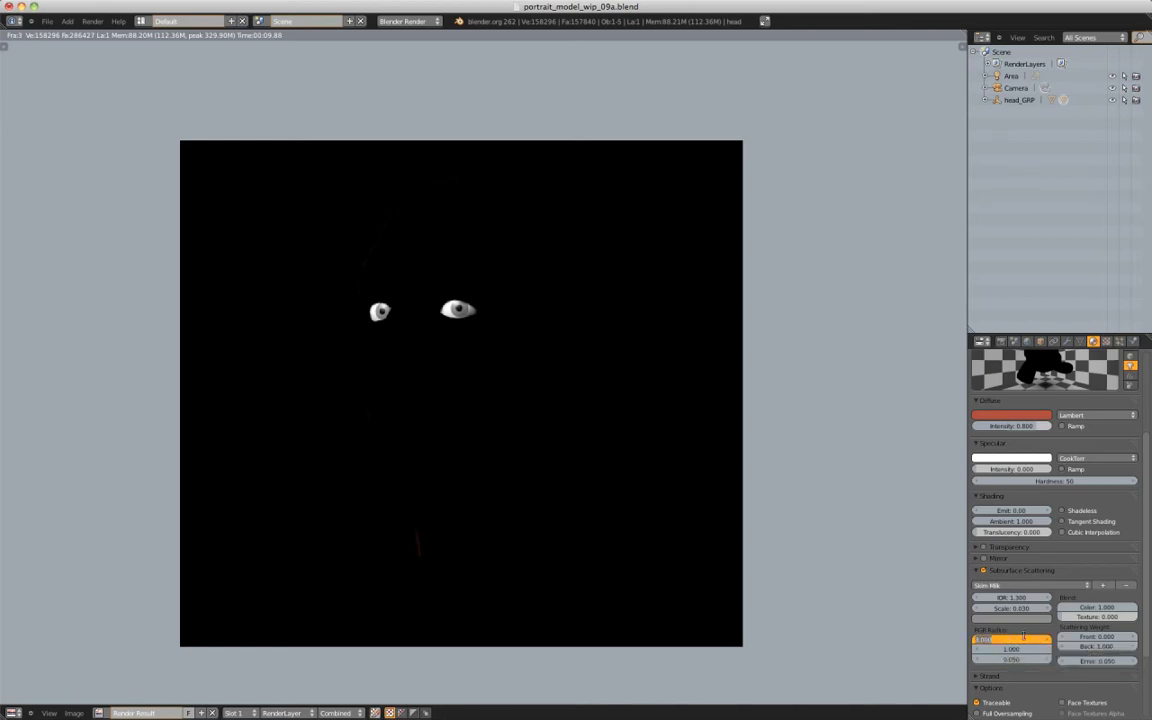
{"action": "type", "text": "15"}
{"action": "key", "text": "Tab"}
{"action": "type", "text": "1"}
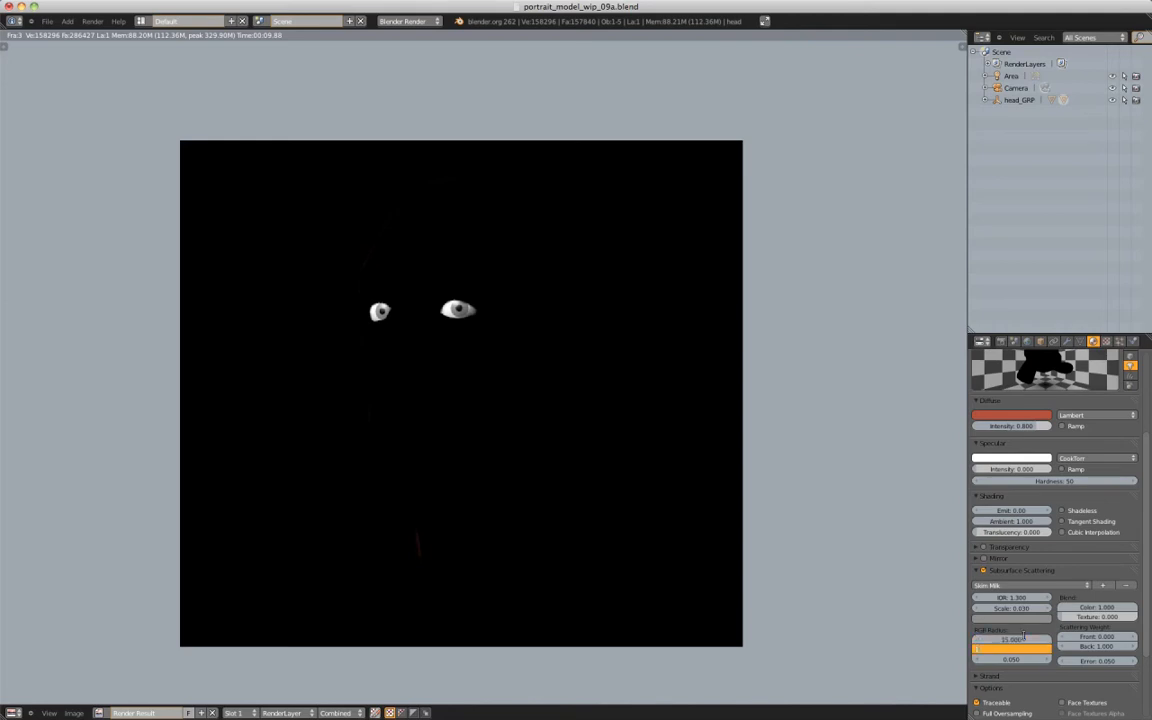
{"action": "key", "text": "Tab"}
{"action": "type", "text": "1"}
{"action": "key", "text": "Return"}
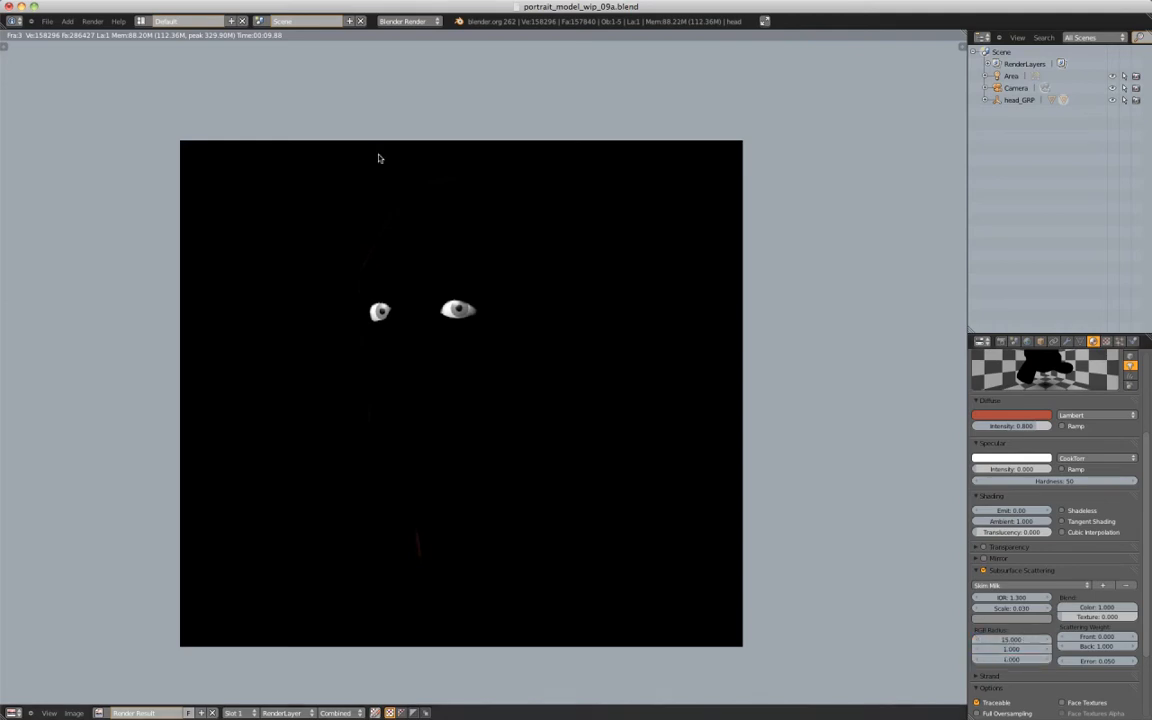
Render the head again with the changed scattering radii, then return to the 3D view
{"action": "left_click", "coordinate": [92, 21]}
{"action": "left_click", "coordinate": [105, 31]}
{"action": "key", "text": "Escape"}
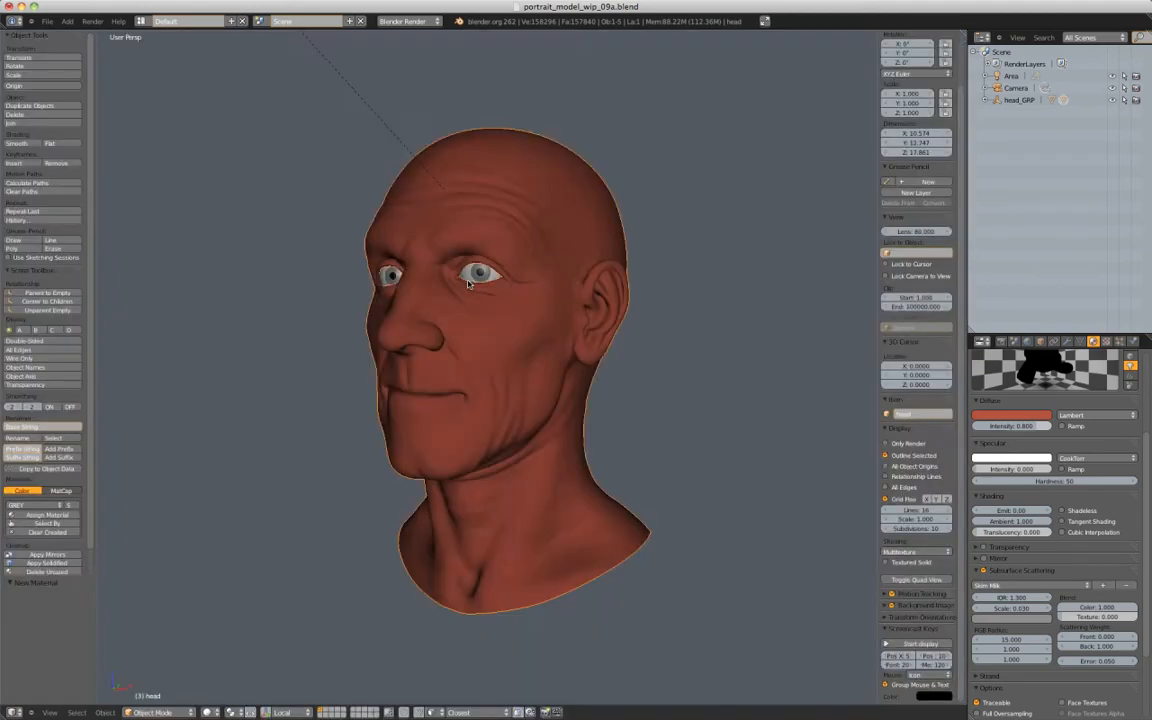
Rename the area light light_KEY and duplicate it in place
{"action": "scroll", "coordinate": [522, 296], "scroll_direction": "down", "scroll_amount": 3}
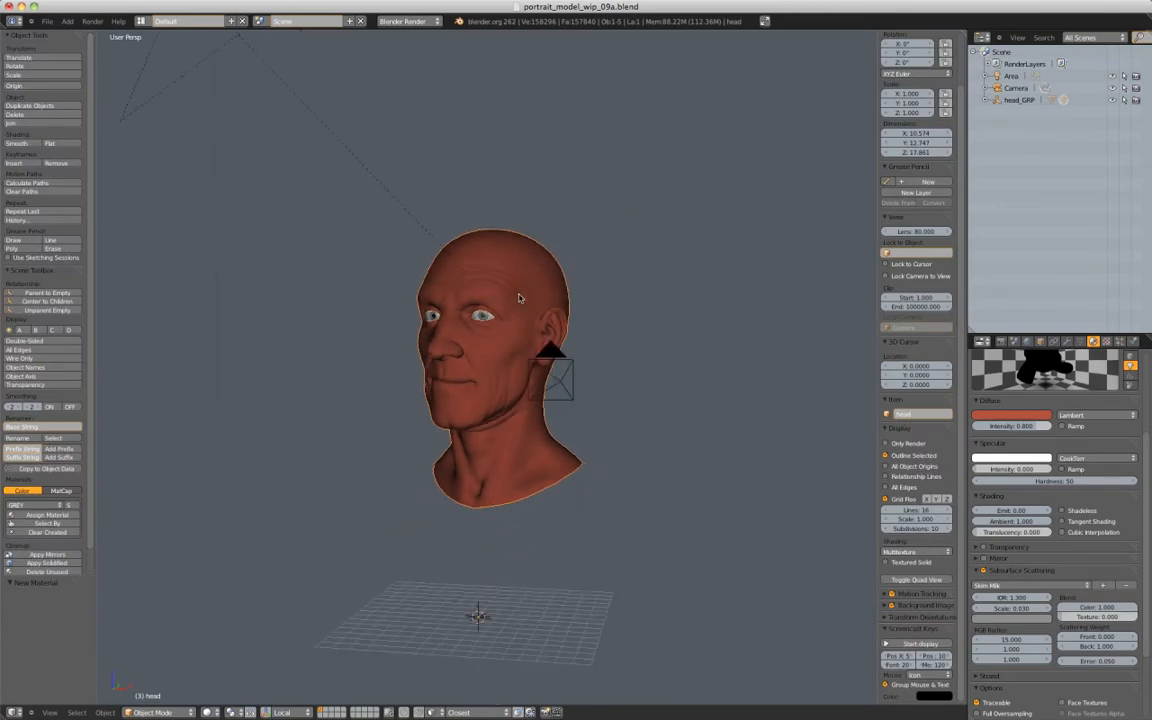
{"action": "middle_click_drag", "start_coordinate": [553, 360], "coordinate": [488, 258]}
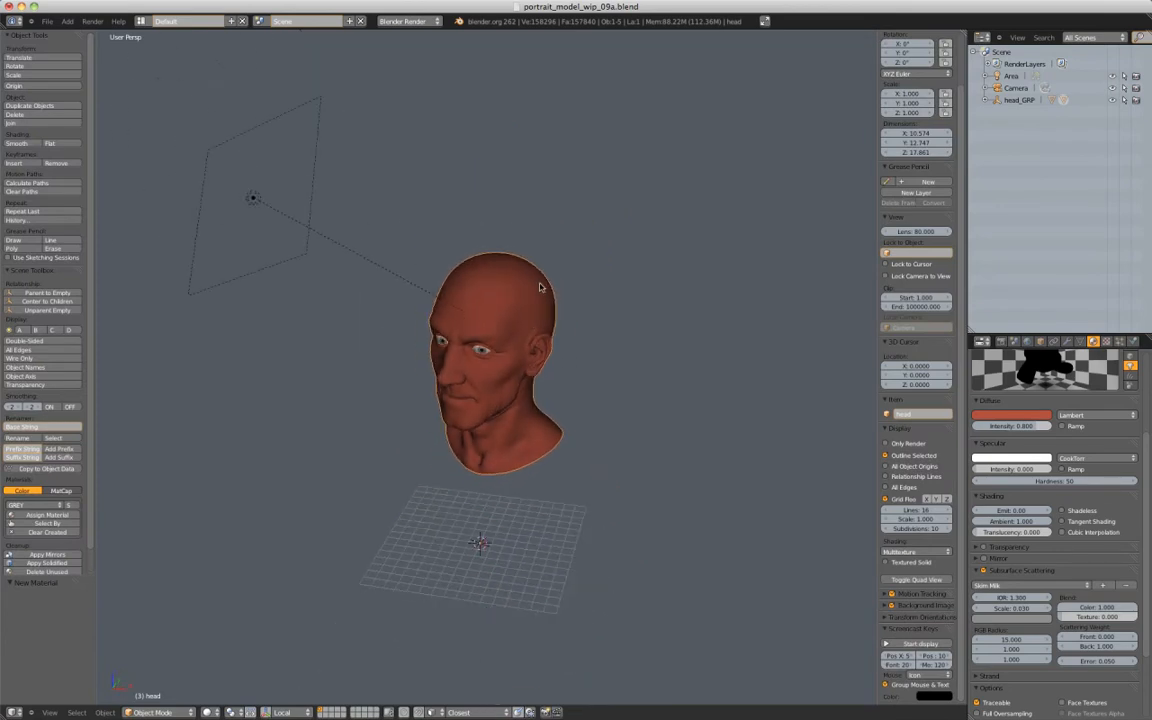
{"action": "right_click", "coordinate": [322, 137]}
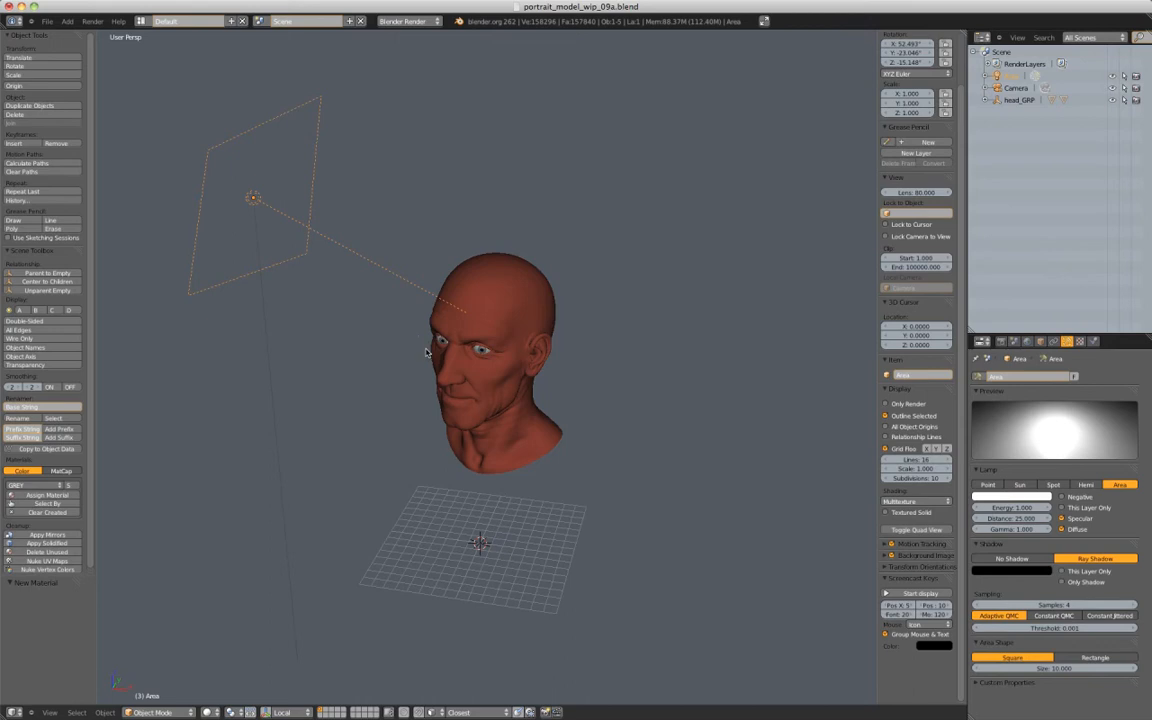
{"action": "double_click", "coordinate": [1012, 77]}
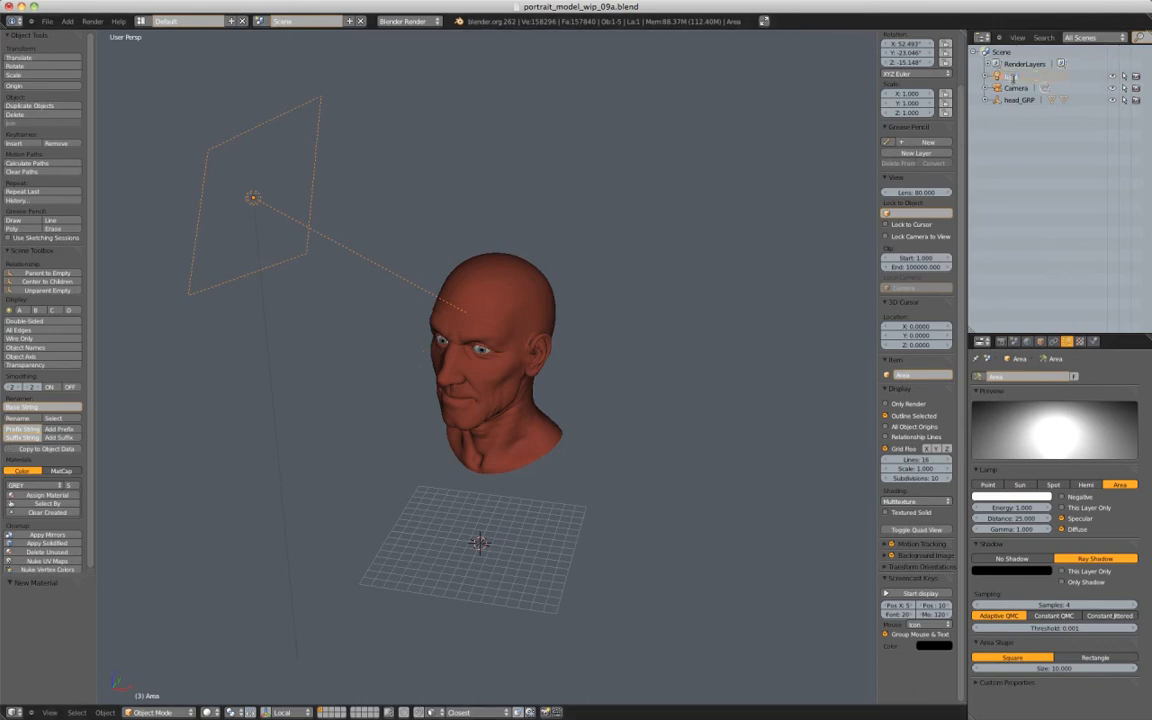
{"action": "type", "text": "light_KEY"}
{"action": "key", "text": "Return"}
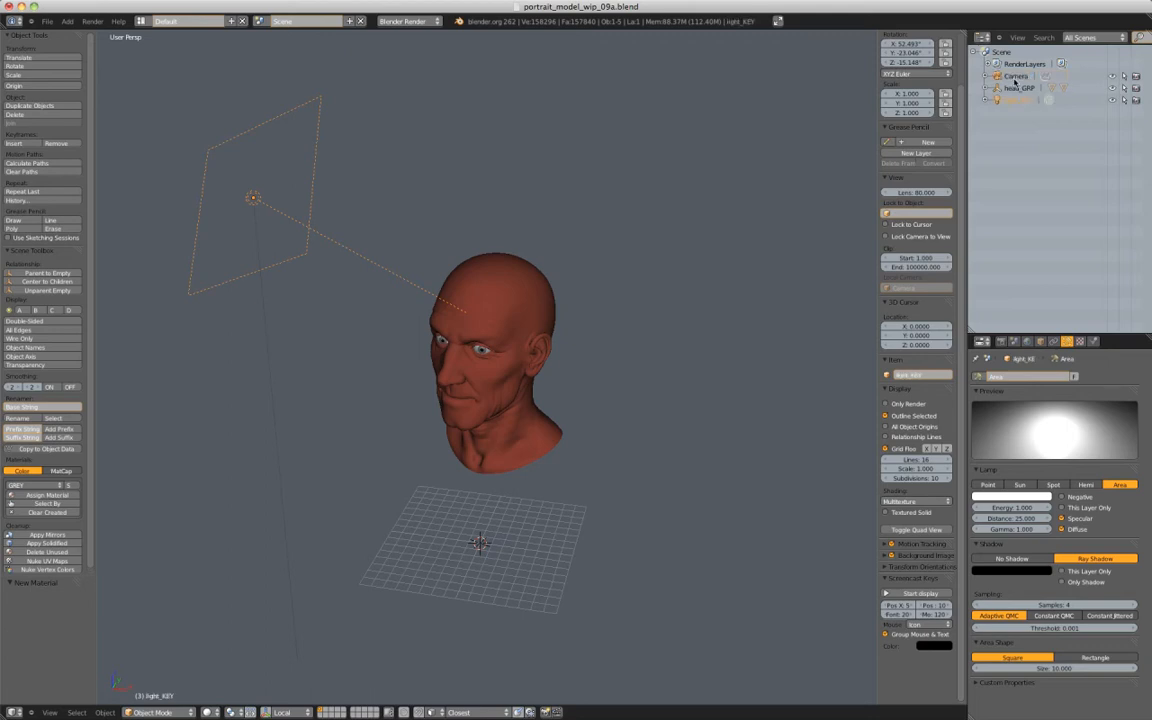
{"action": "key", "text": "shift+d"}
{"action": "right_click", "coordinate": [555, 180]}
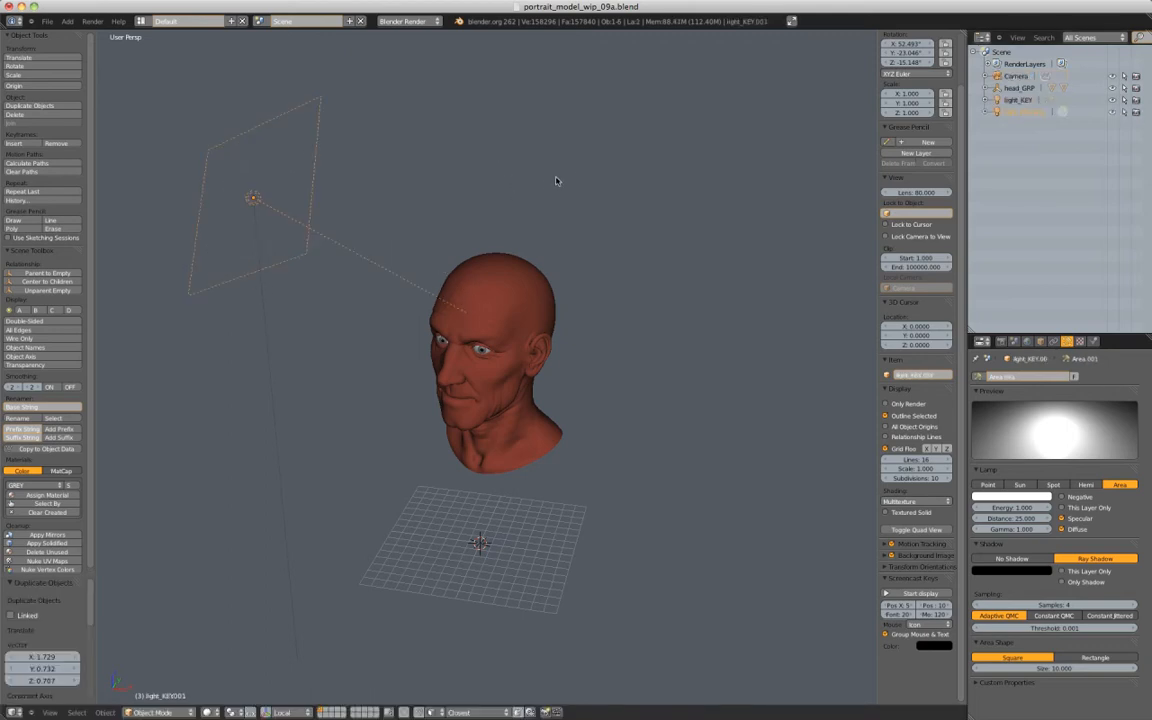
{"action": "key", "text": "r"}
{"action": "key", "text": "z"}
{"action": "right_click", "coordinate": [530, 147]}
Set the pivot to the 3D cursor and rotate the duplicated light about 139° around the global Z axis
{"action": "left_click", "coordinate": [233, 711]}
{"action": "left_click", "coordinate": [250, 689]}
{"action": "scroll", "coordinate": [685, 332], "scroll_direction": "down", "scroll_amount": 2}
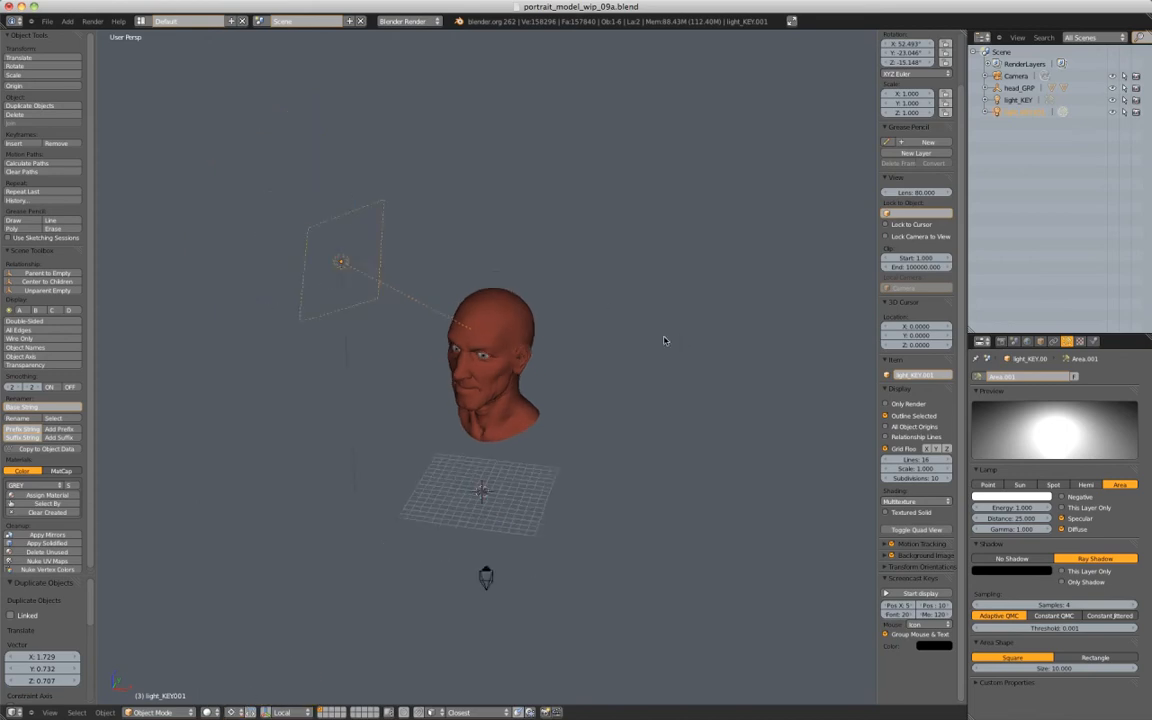
{"action": "key", "text": "r"}
{"action": "key", "text": "z"}
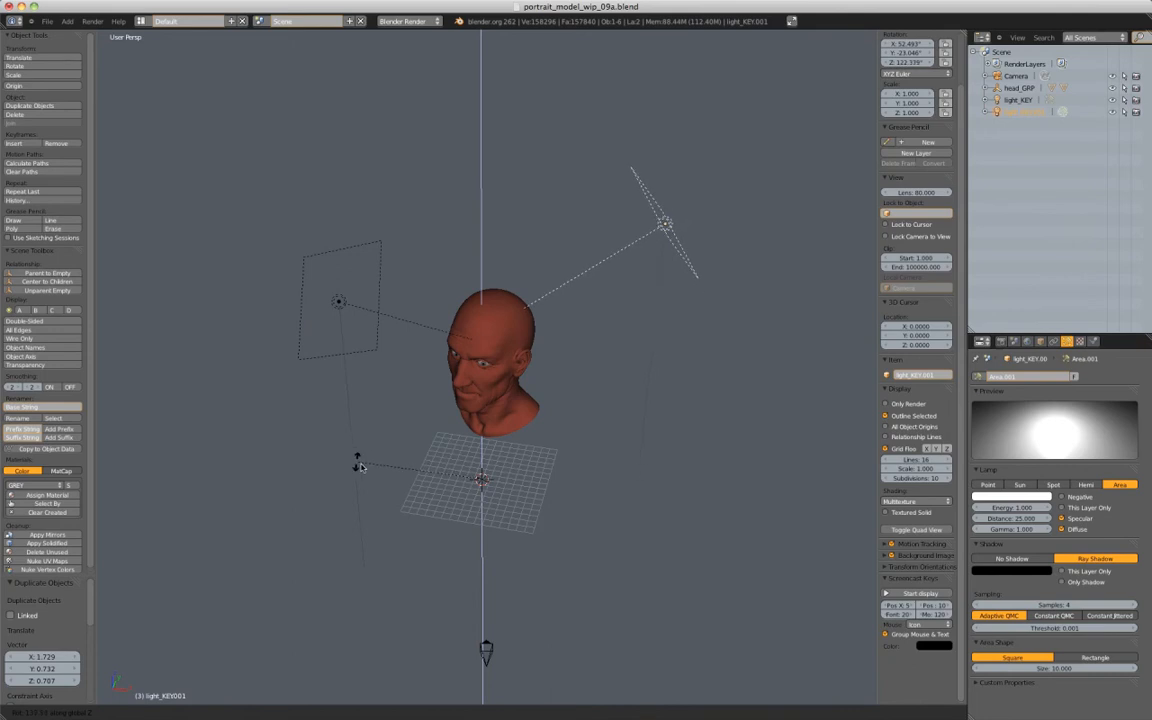
{"action": "left_click", "coordinate": [360, 465]}
Set the Z rotation of the head group to 0° so the head faces straight forward
{"action": "middle_click_drag", "start_coordinate": [470, 400], "coordinate": [556, 259]}
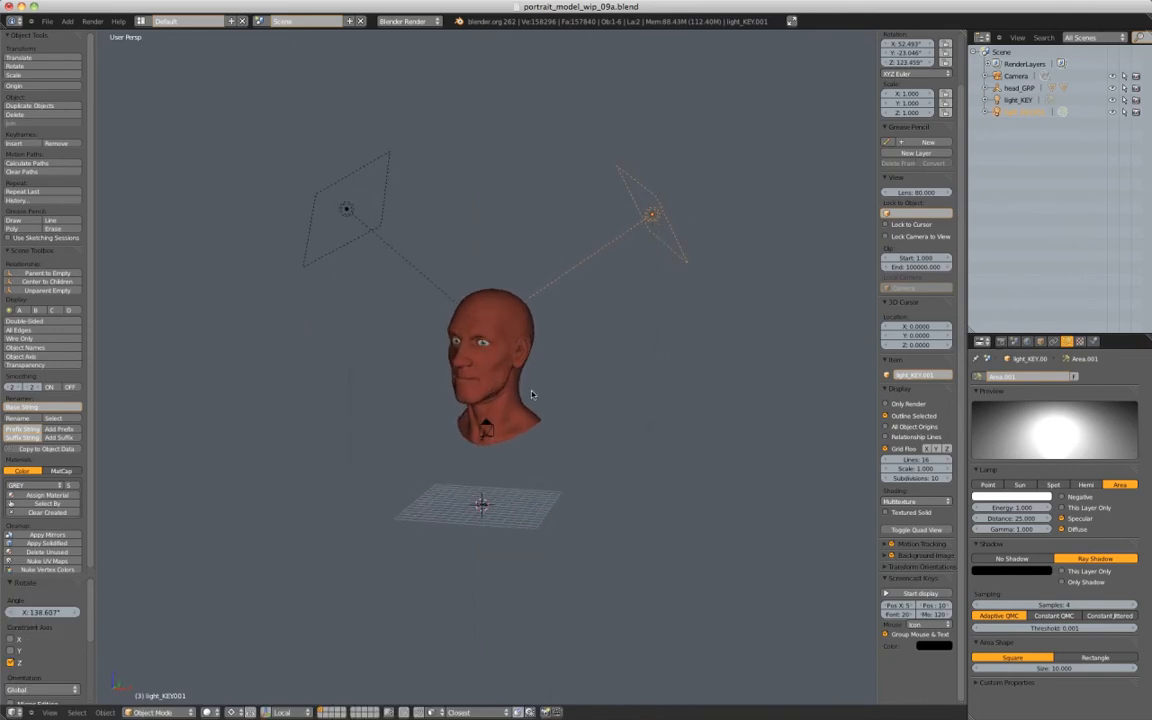
{"action": "right_click", "coordinate": [508, 341]}
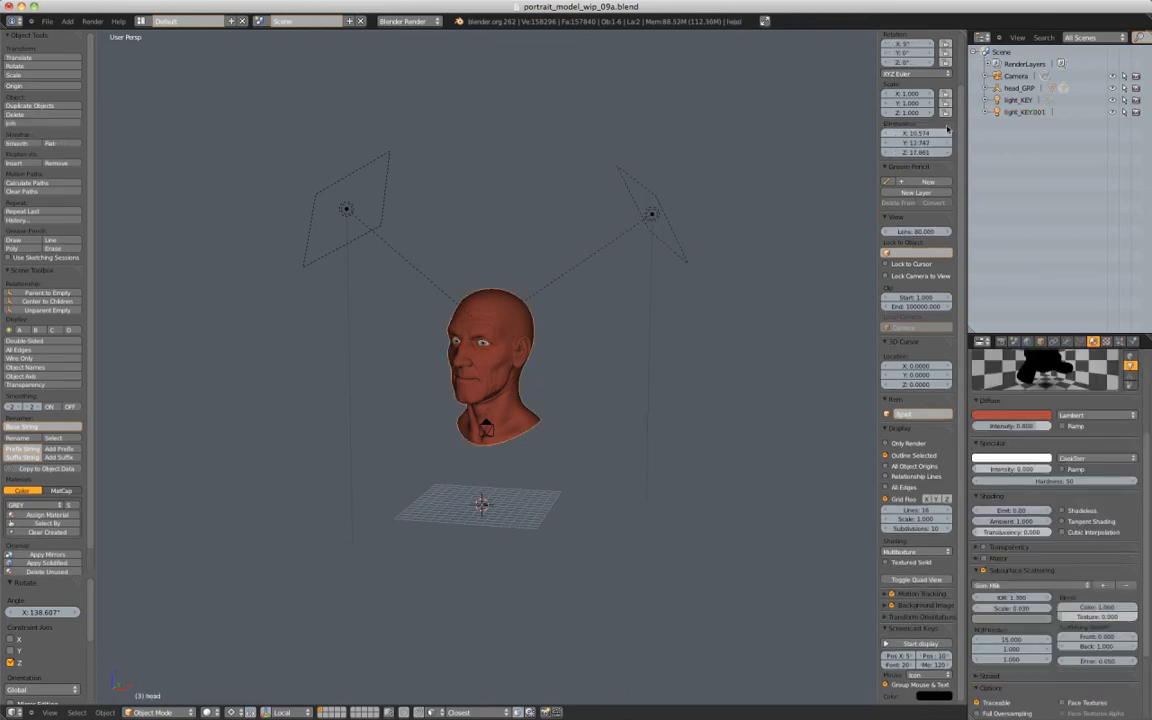
{"action": "left_click", "coordinate": [908, 62]}
{"action": "type", "text": "0"}
{"action": "key", "text": "Return"}
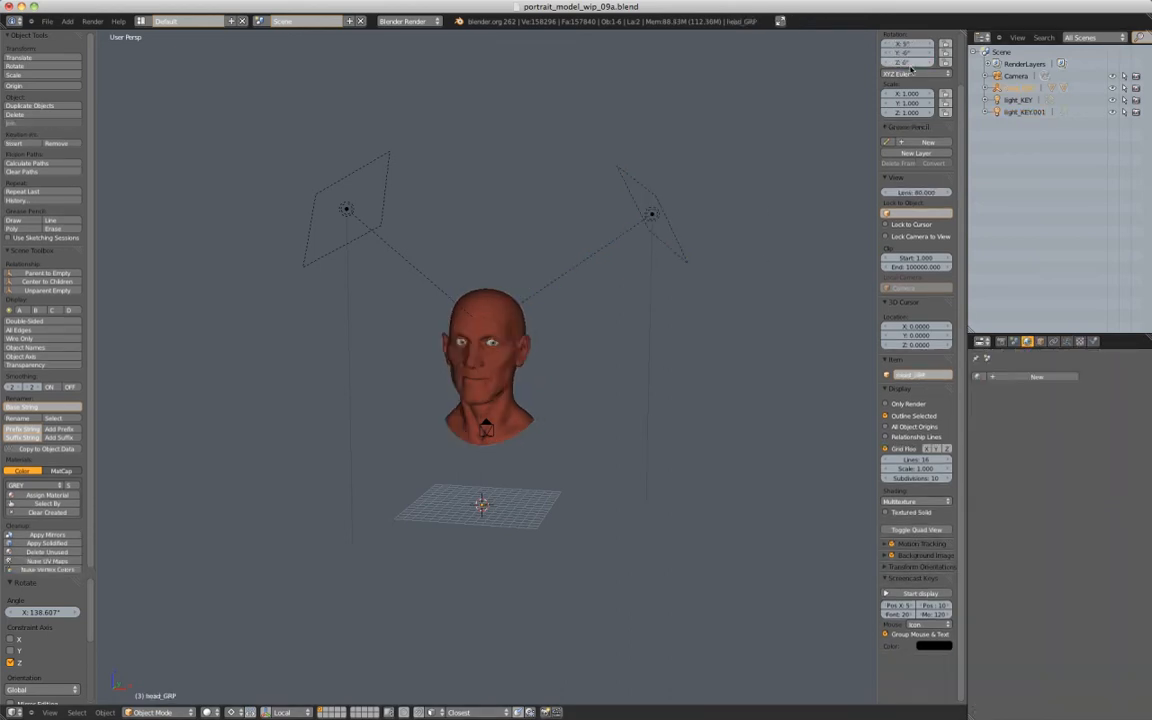
In the camera view, rotate the duplicated light about 17.7° around the cursor to lower it beside the head
{"action": "key", "text": "KP_0"}
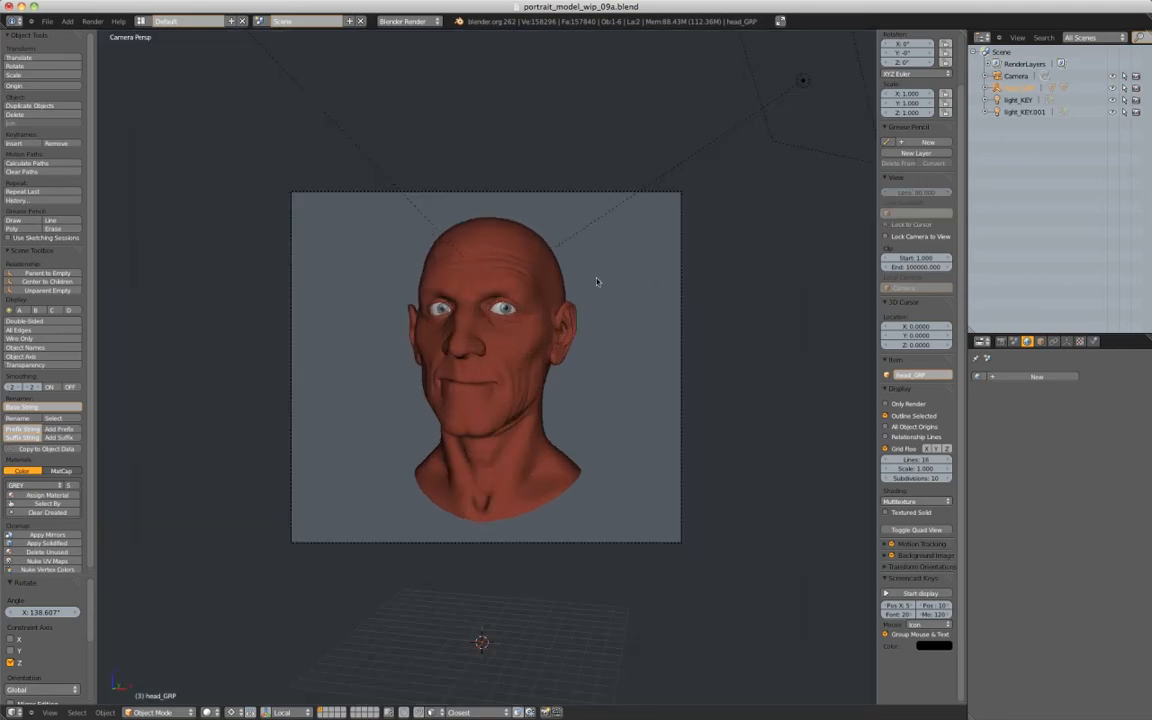
{"action": "right_click", "coordinate": [800, 88]}
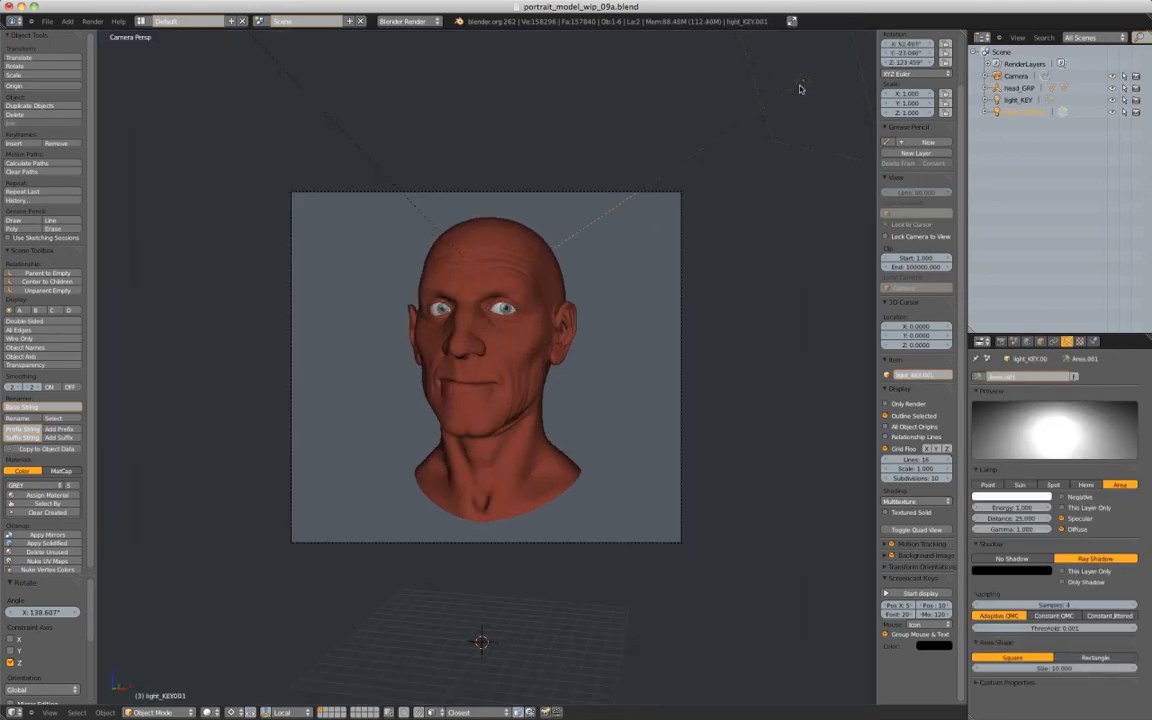
{"action": "key", "text": "g"}
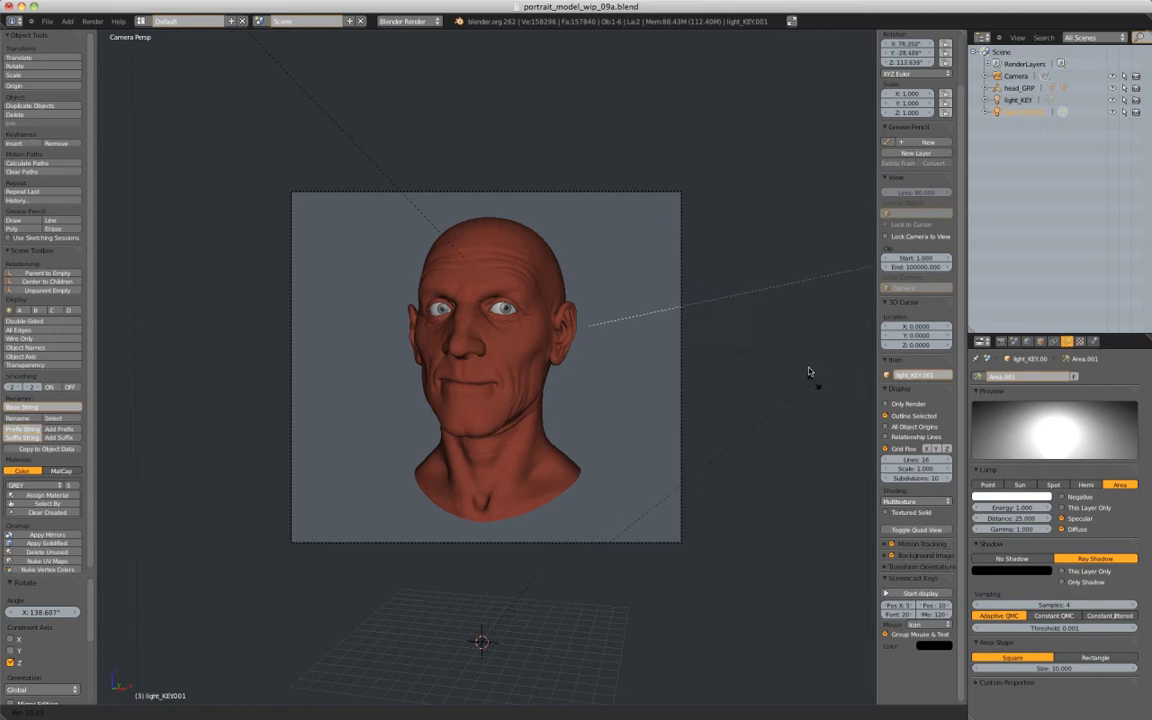
{"action": "left_click", "coordinate": [792, 350]}
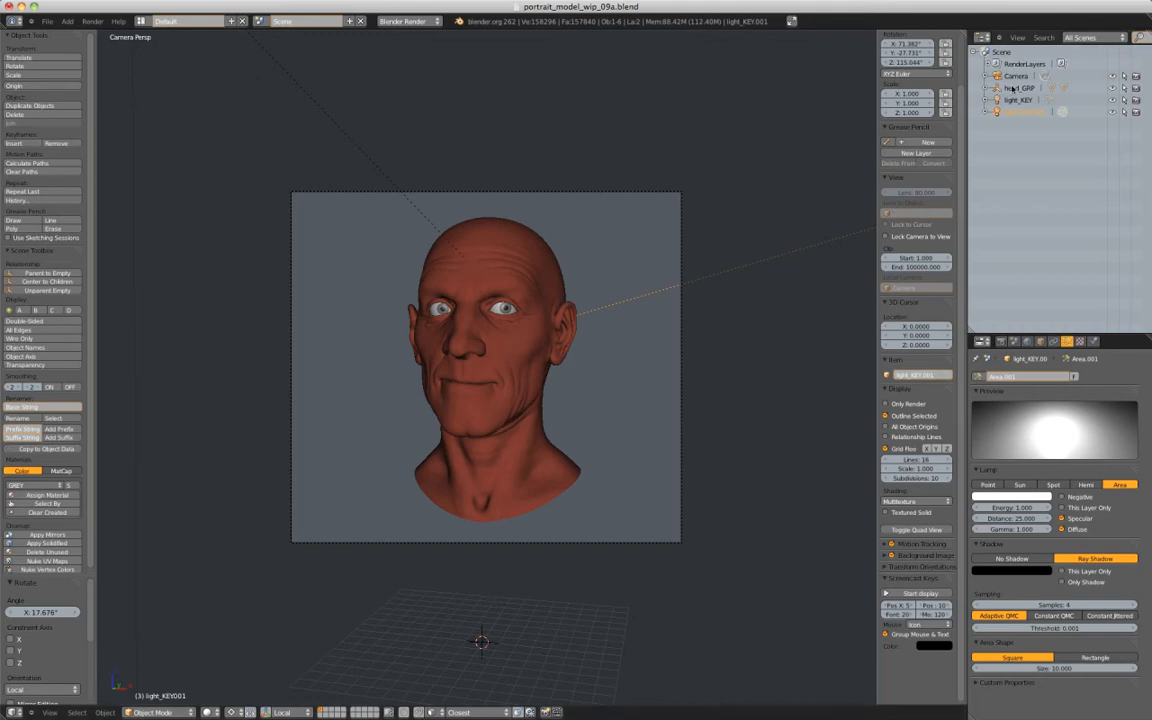
Rename the duplicated light light_FILL and set its square area size to 30
{"action": "double_click", "coordinate": [1031, 115]}
{"action": "type", "text": "FILL"}
{"action": "key", "text": "Return"}
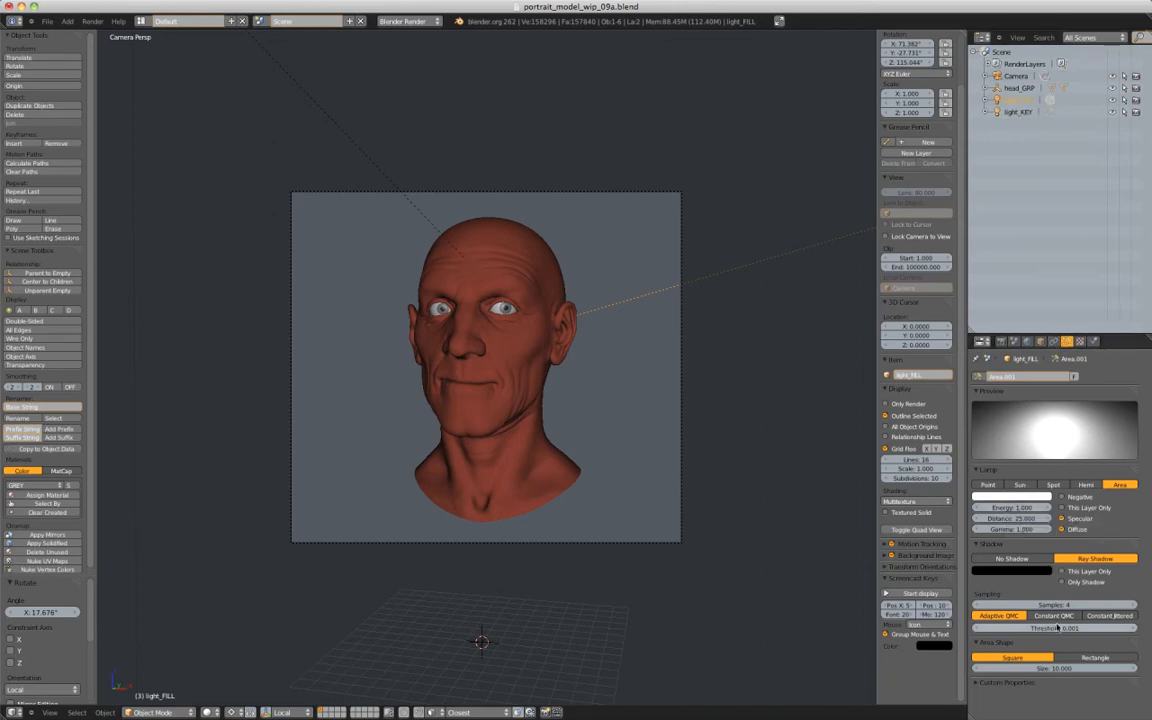
{"action": "left_click", "coordinate": [1053, 667]}
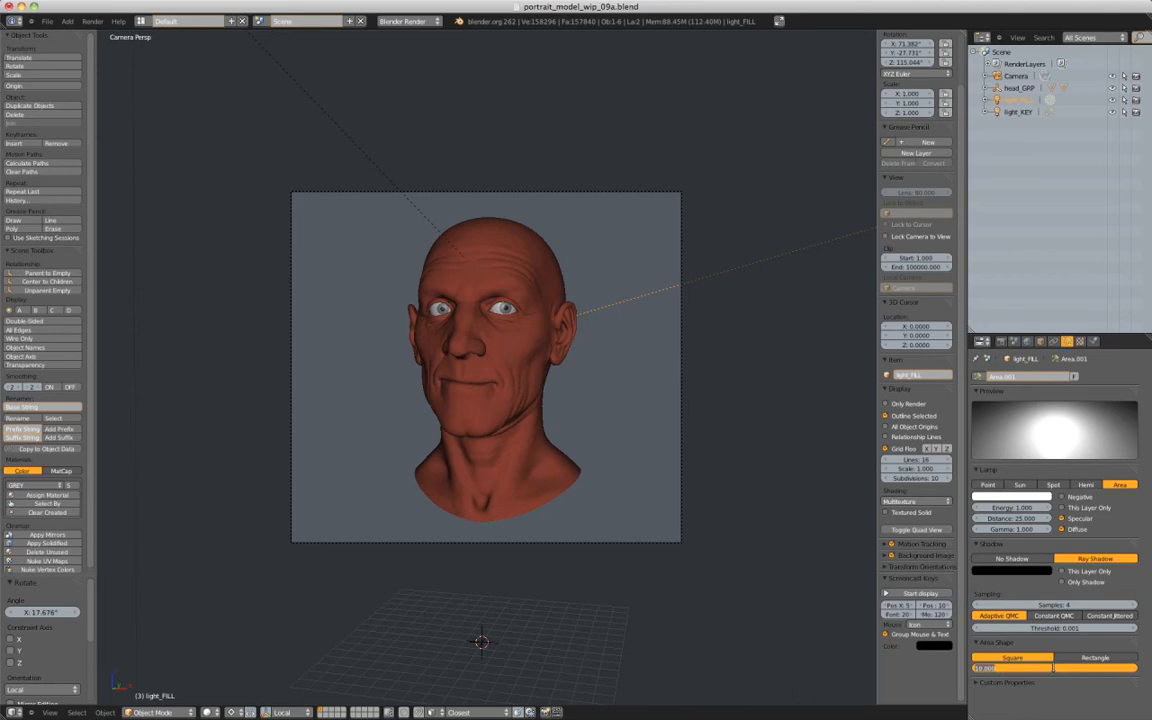
{"action": "type", "text": "1"}
{"action": "key", "text": "Return"}
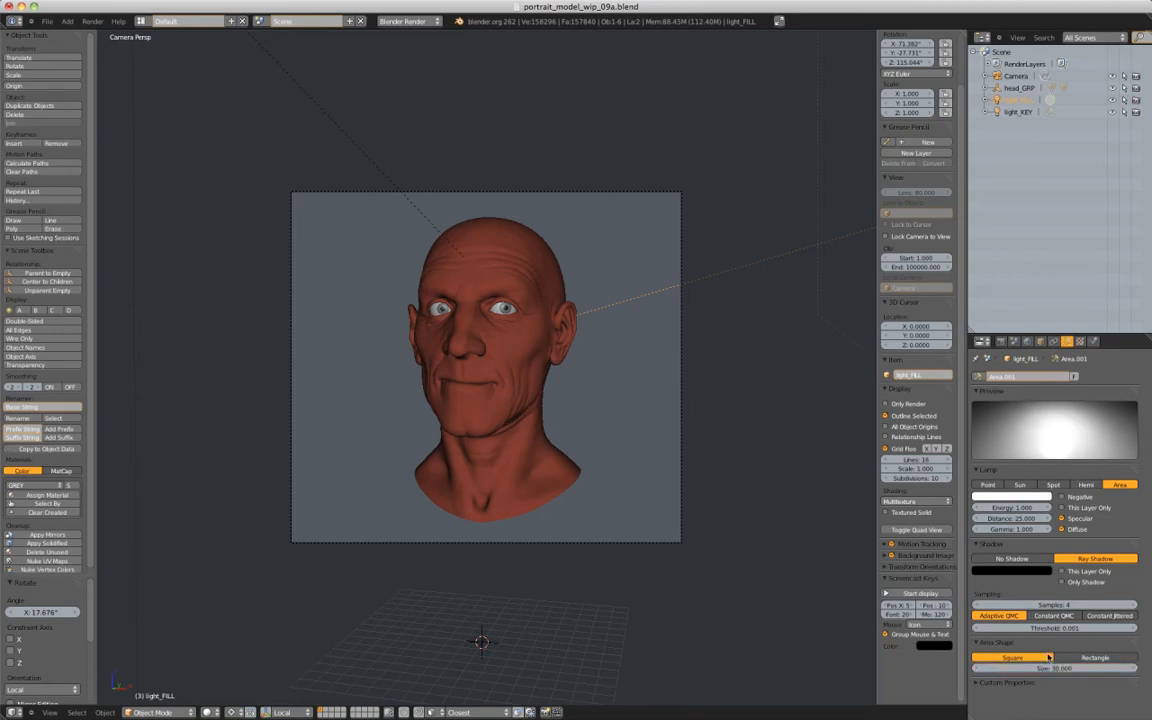
Rotate light_FILL about 24.7° around the global Z axis and return to the camera view
{"action": "middle_click_drag", "start_coordinate": [705, 257], "coordinate": [635, 262]}
{"action": "scroll", "coordinate": [694, 287], "scroll_direction": "down", "scroll_amount": 4}
{"action": "middle_click_drag", "start_coordinate": [685, 389], "coordinate": [645, 328], "text": "shift"}
{"action": "key", "text": "r"}
{"action": "key", "text": "z"}
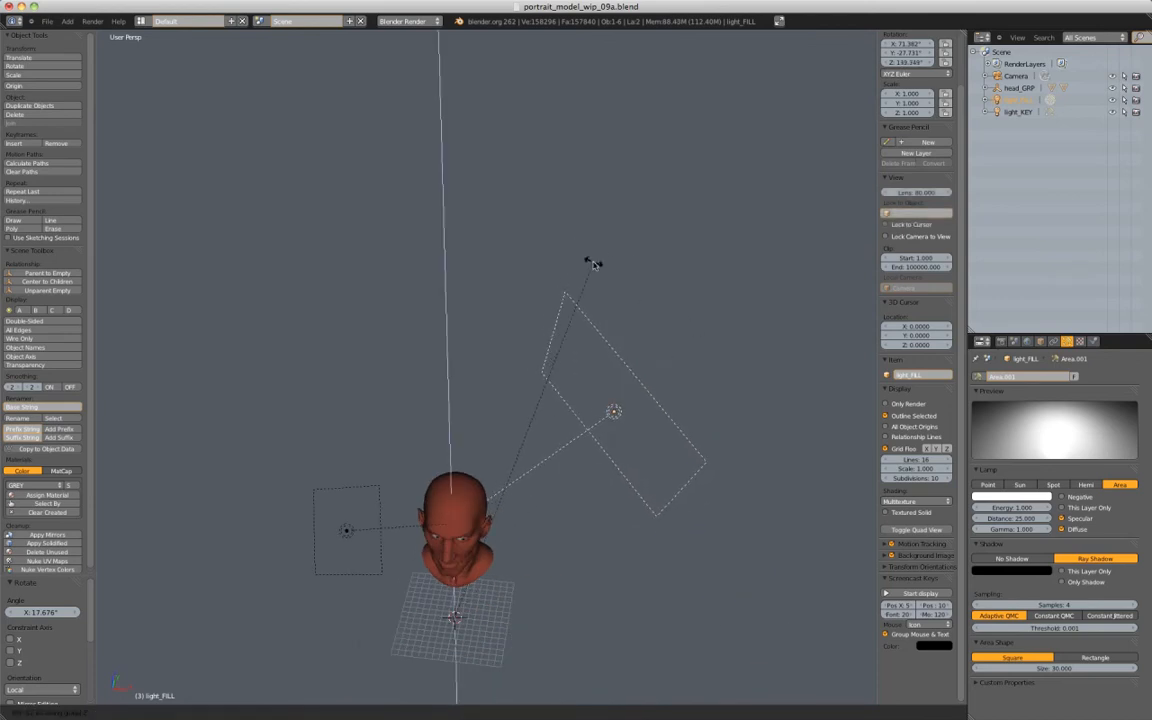
{"action": "left_click", "coordinate": [639, 302]}
{"action": "key", "text": "KP_0"}
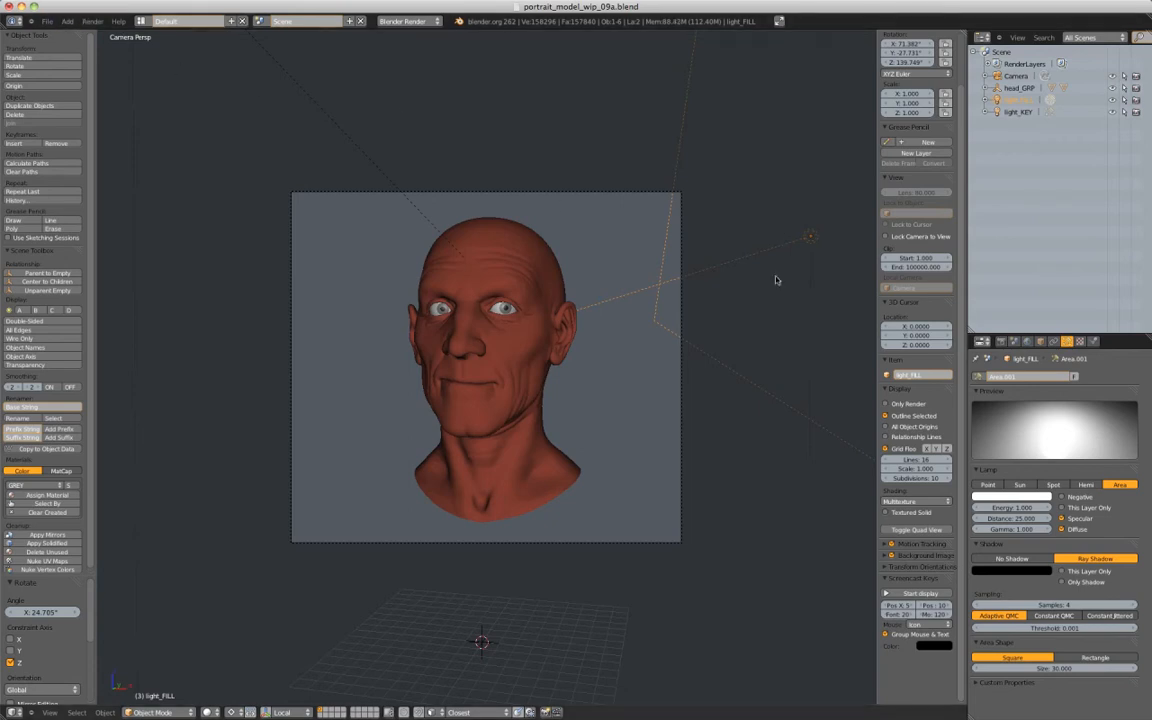
Unlink SSS_backScatter from the head's first material slot and create a new material in its place
{"action": "right_click", "coordinate": [522, 239]}
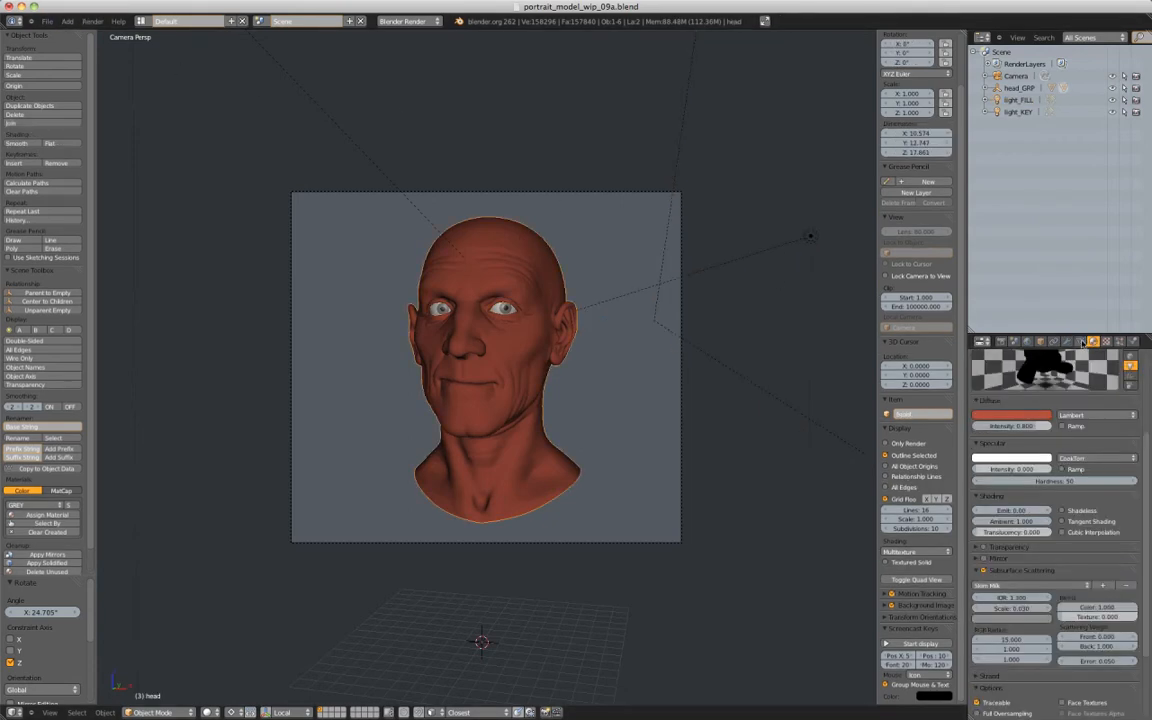
{"action": "scroll", "coordinate": [1078, 360], "scroll_direction": "up", "scroll_amount": 5}
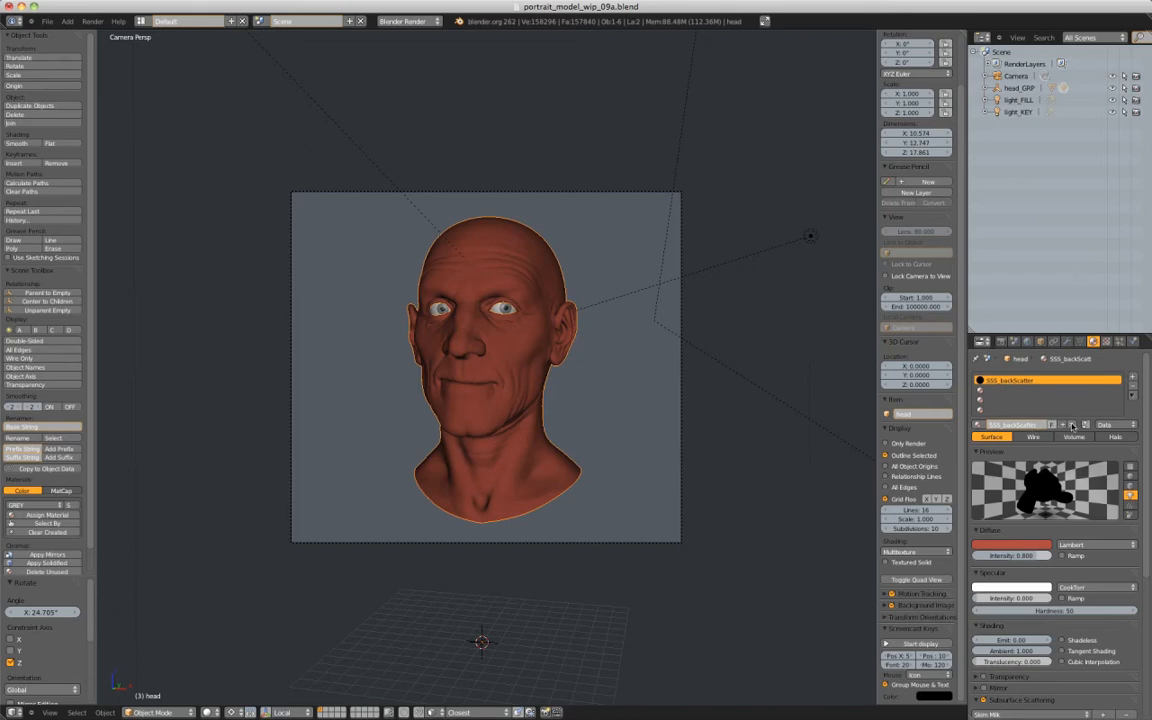
{"action": "left_click", "coordinate": [1071, 424]}
{"action": "left_click", "coordinate": [1030, 425]}
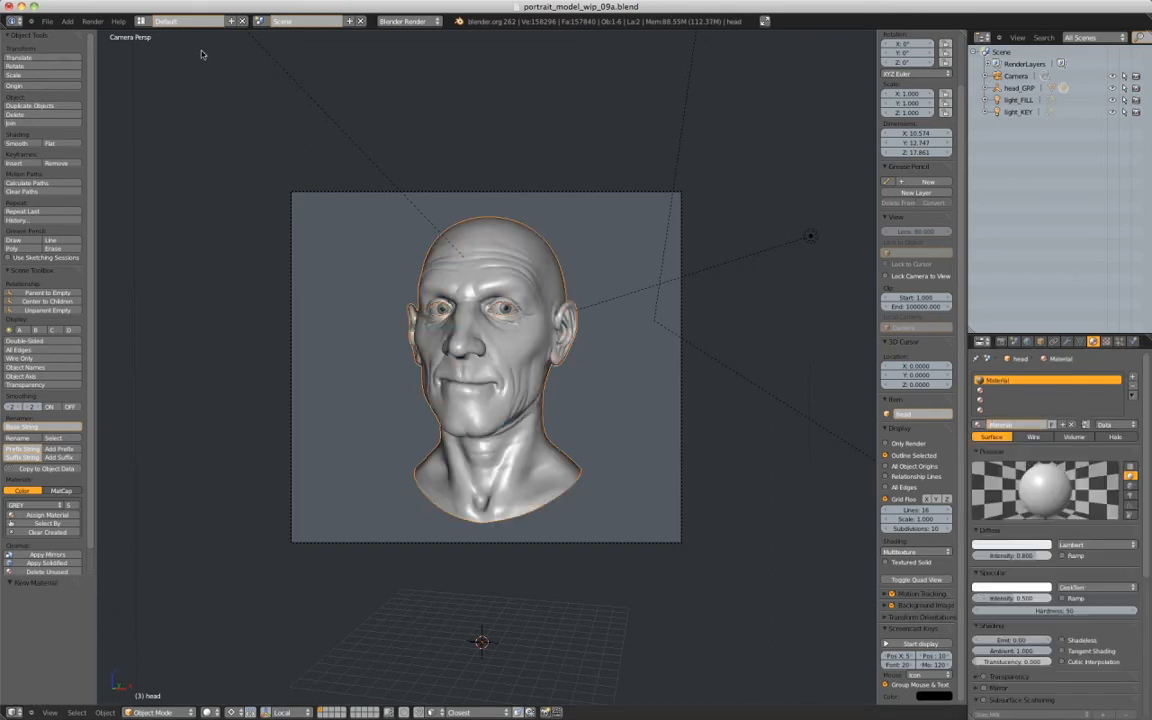
Darken the head's temporary material to a diffuse value of about 0.35, test-render it, and set its specular intensity to 0
{"action": "left_click", "coordinate": [92, 21]}
{"action": "left_click", "coordinate": [1012, 545]}
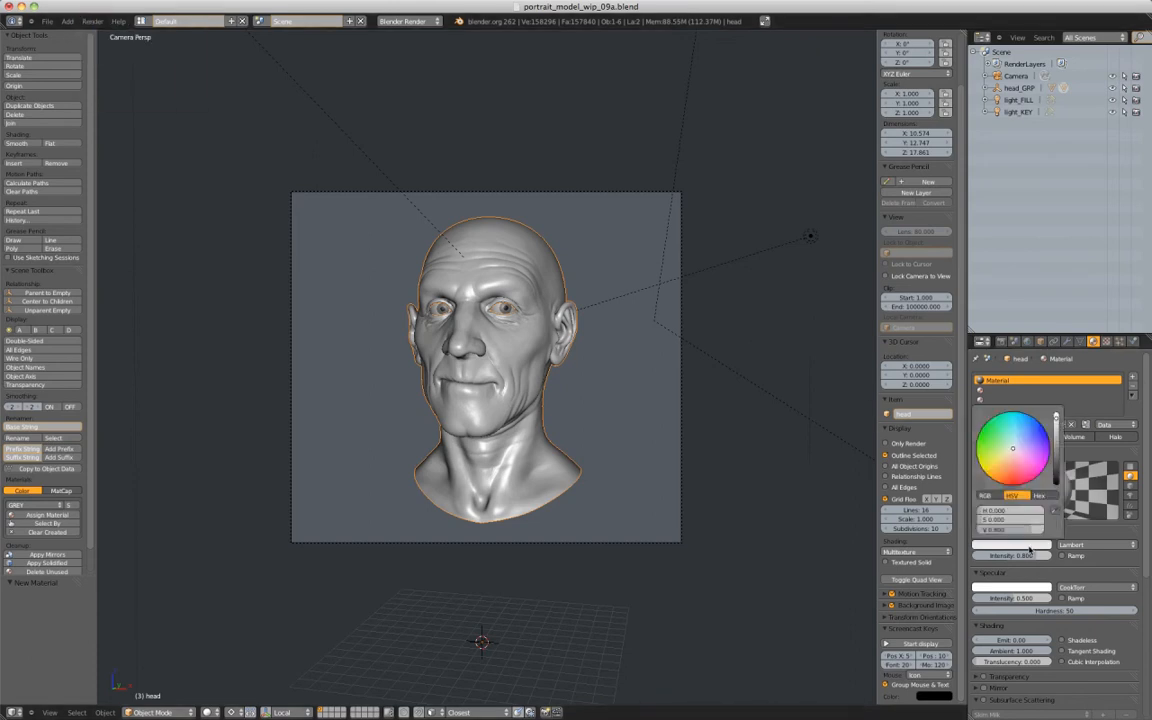
{"action": "left_click", "coordinate": [1057, 457]}
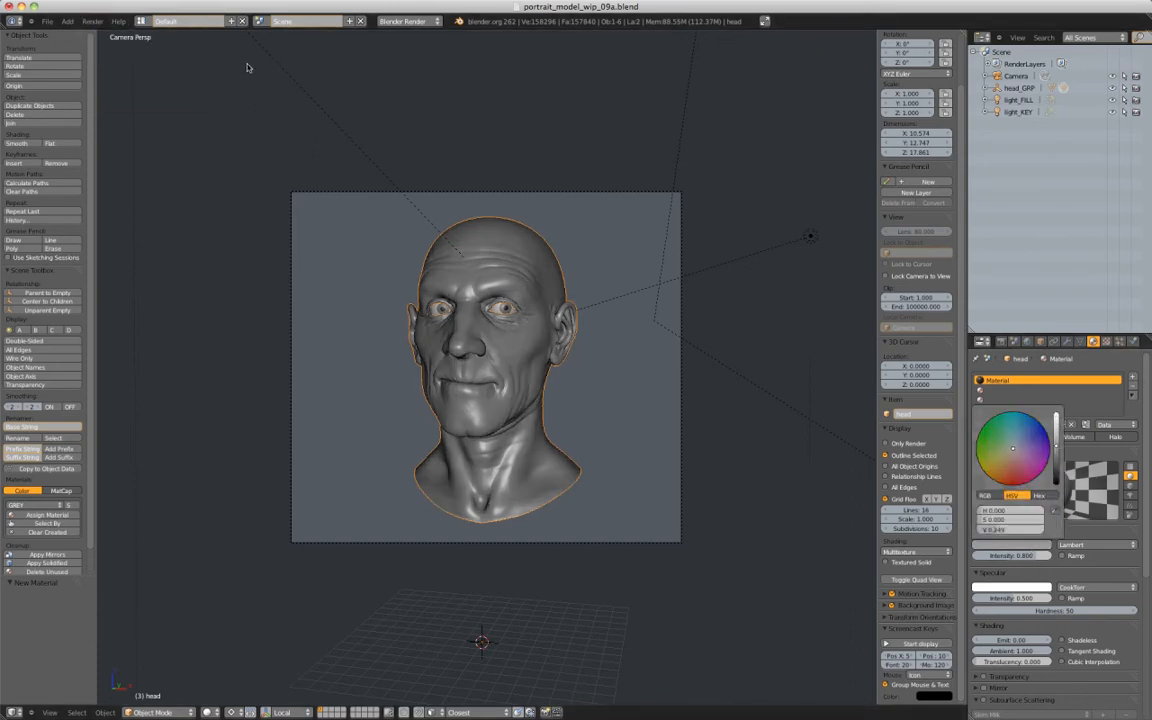
{"action": "left_click", "coordinate": [92, 21]}
{"action": "left_click", "coordinate": [105, 34]}
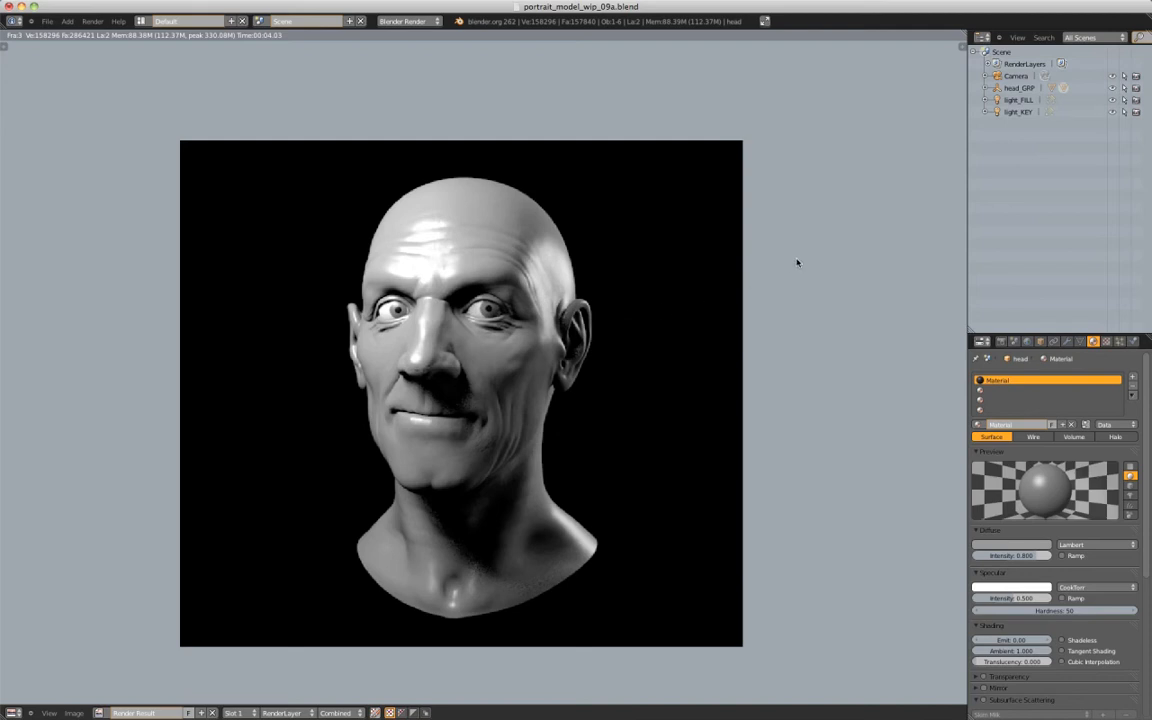
{"action": "key", "text": "Escape"}
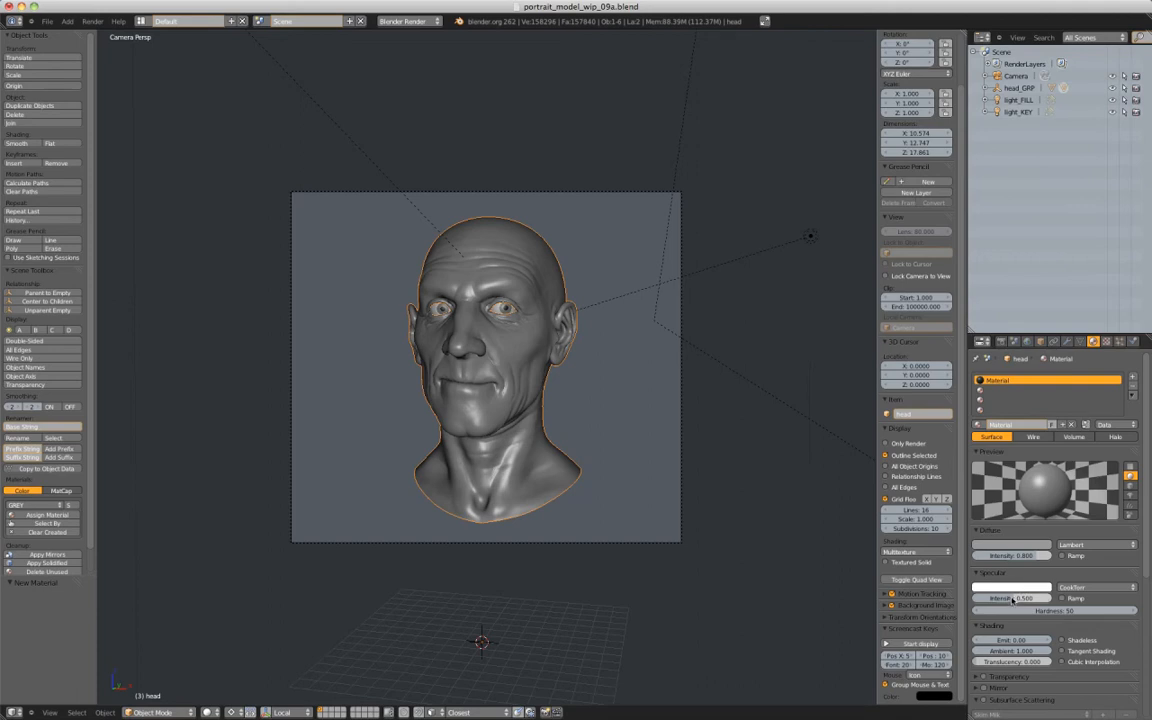
{"action": "left_click_drag", "start_coordinate": [1014, 599], "coordinate": [948, 598]}
Set the energy of light_FILL to 2 and test-render the head
{"action": "right_click", "coordinate": [664, 242]}
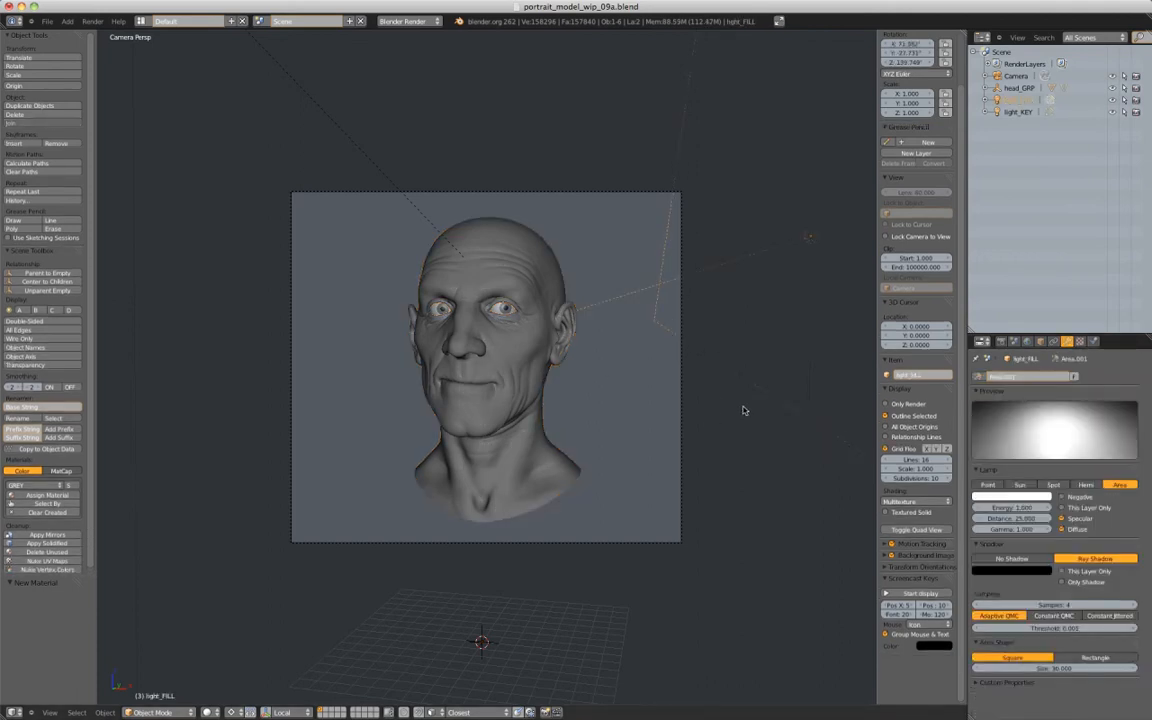
{"action": "left_click", "coordinate": [1019, 508]}
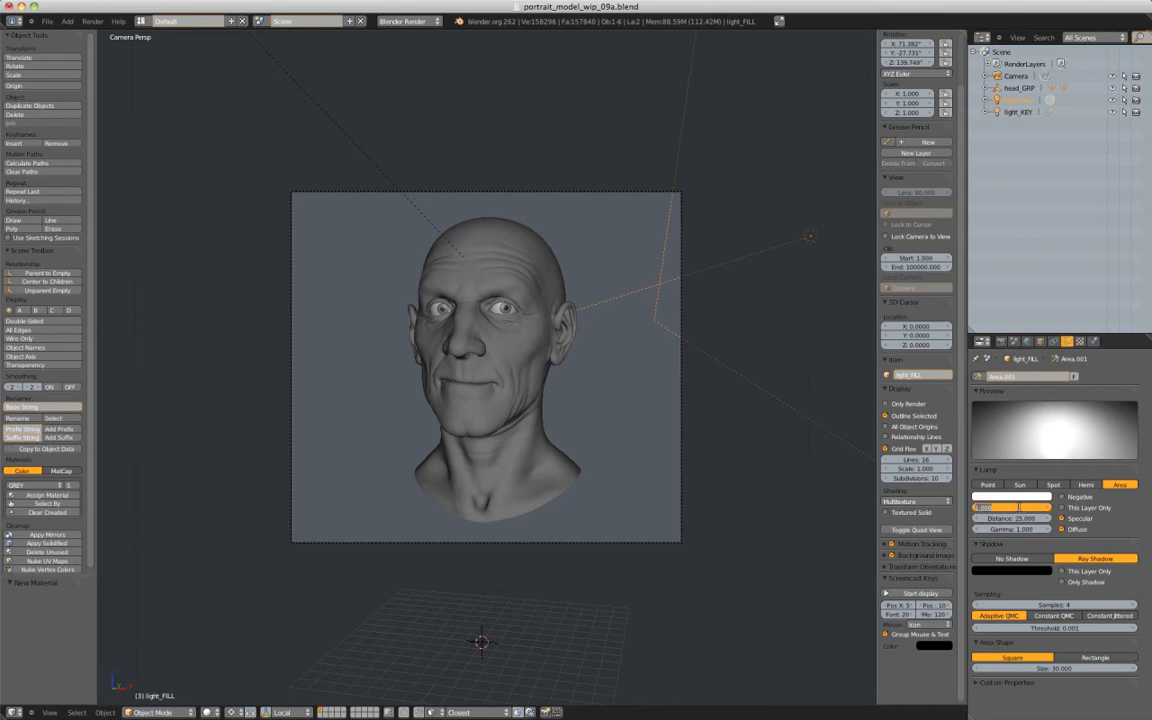
{"action": "type", "text": "2"}
{"action": "key", "text": "Return"}
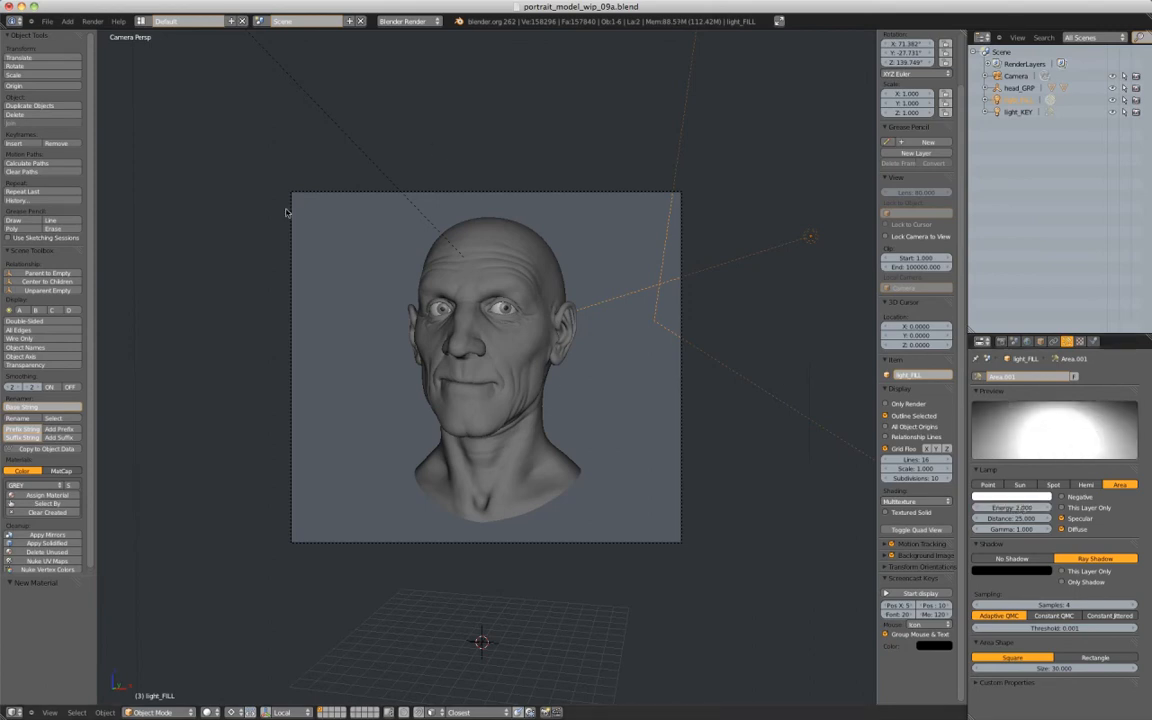
{"action": "left_click", "coordinate": [92, 21]}
{"action": "left_click", "coordinate": [100, 33]}
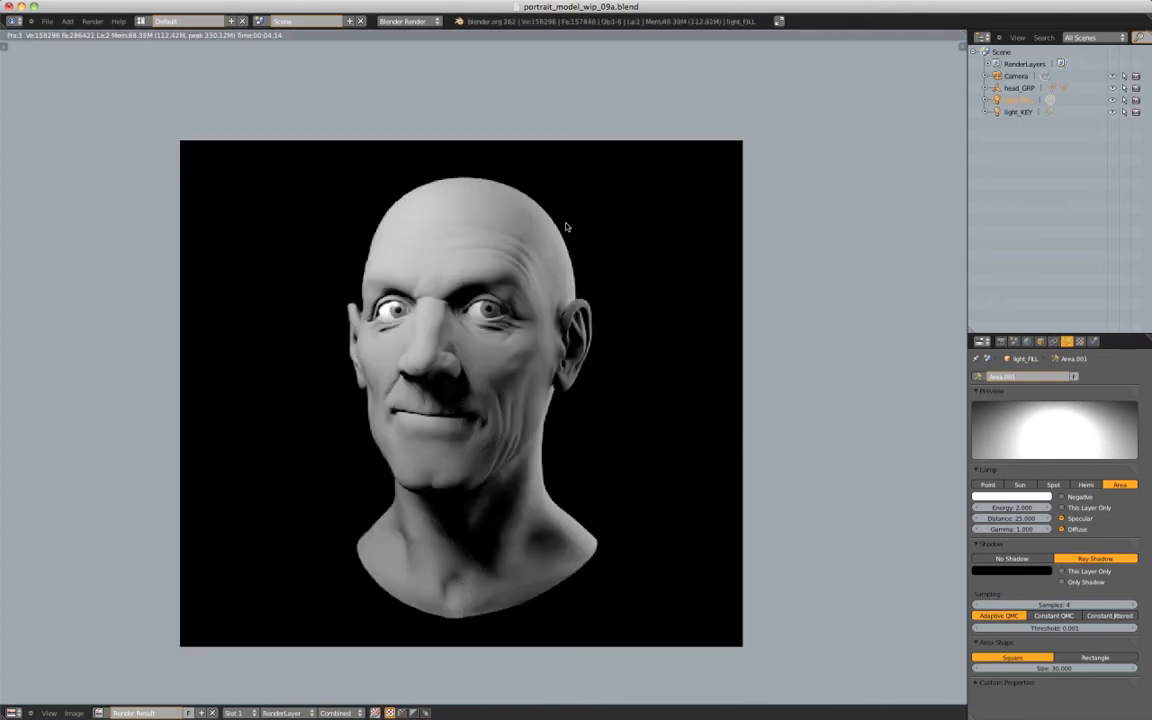
{"action": "key", "text": "Escape"}
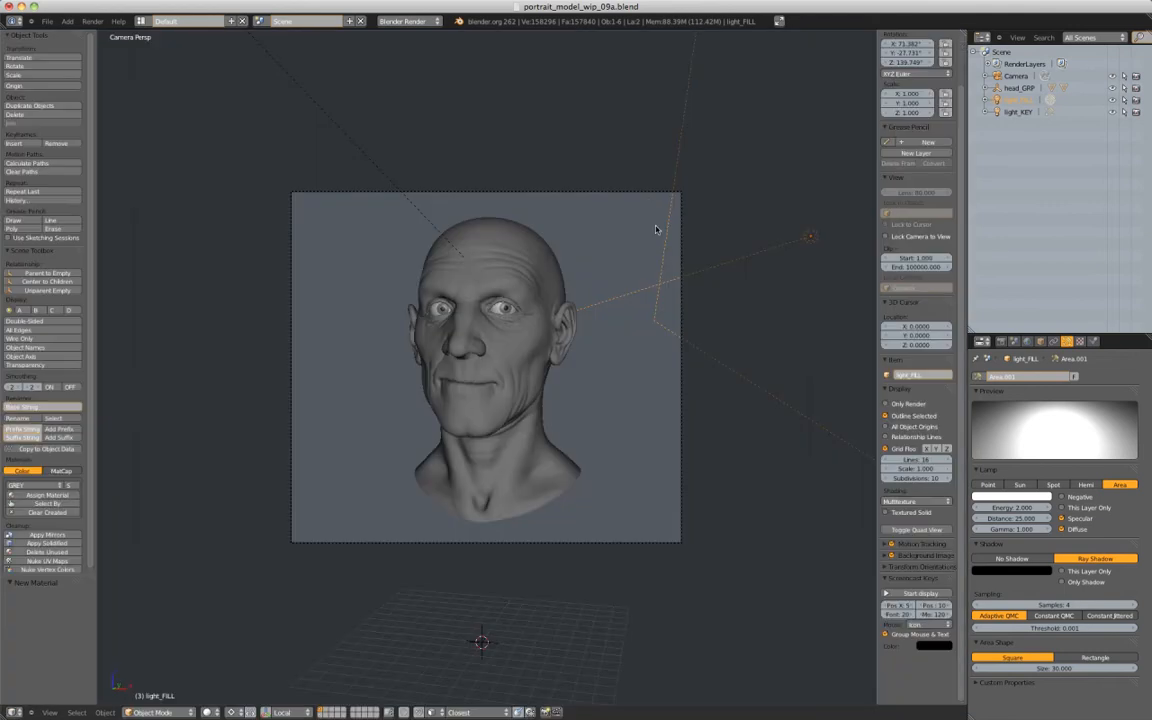
Duplicate light_FILL and rotate the copy around the global Z axis by about 69°, plus about 14.2° more in the camera view
{"action": "key", "text": "KP_0"}
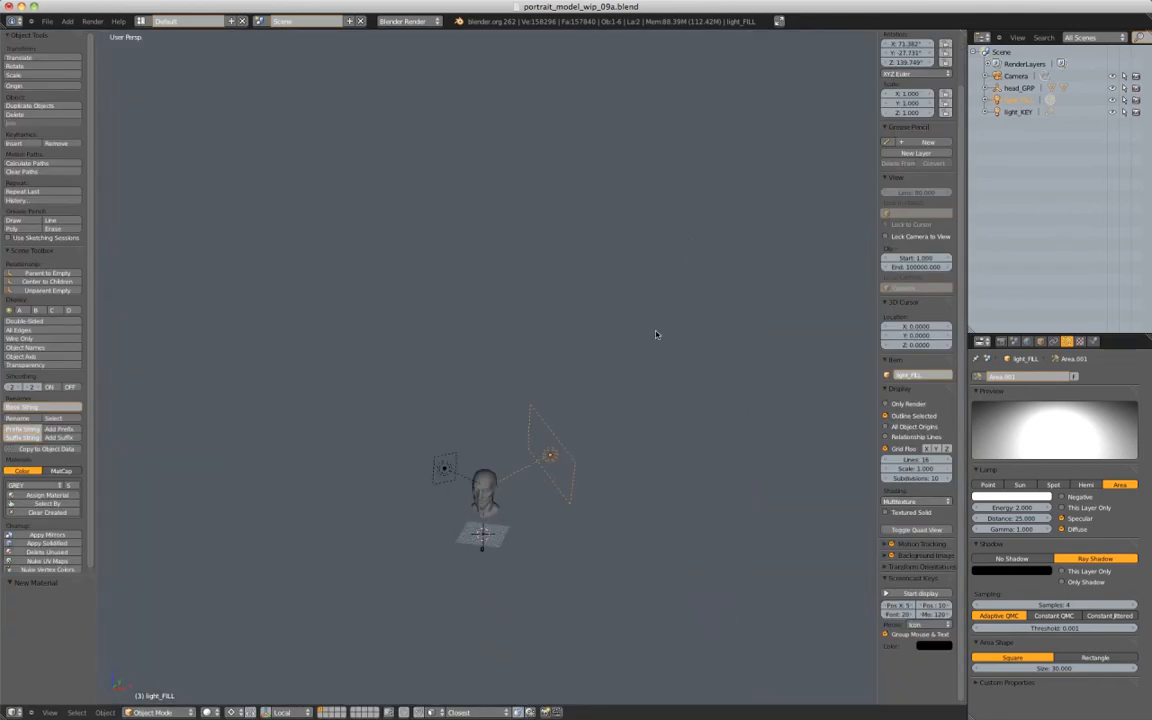
{"action": "key", "text": "shift+d"}
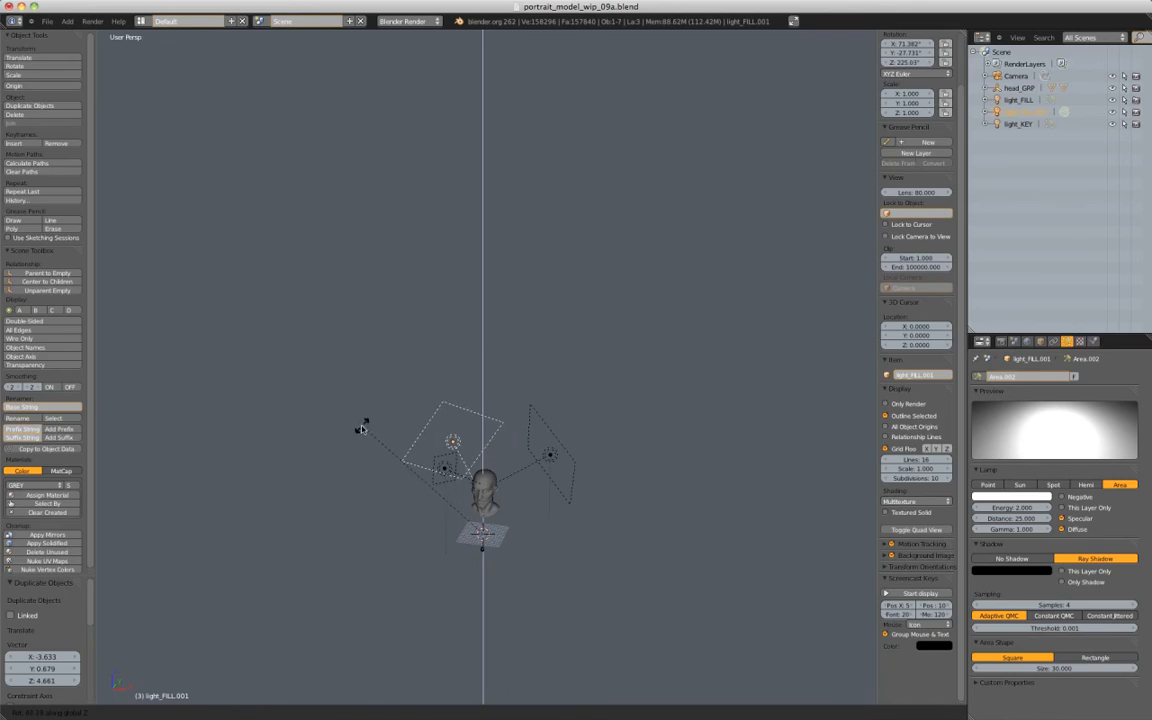
{"action": "left_click", "coordinate": [396, 397]}
{"action": "key", "text": "KP_0"}
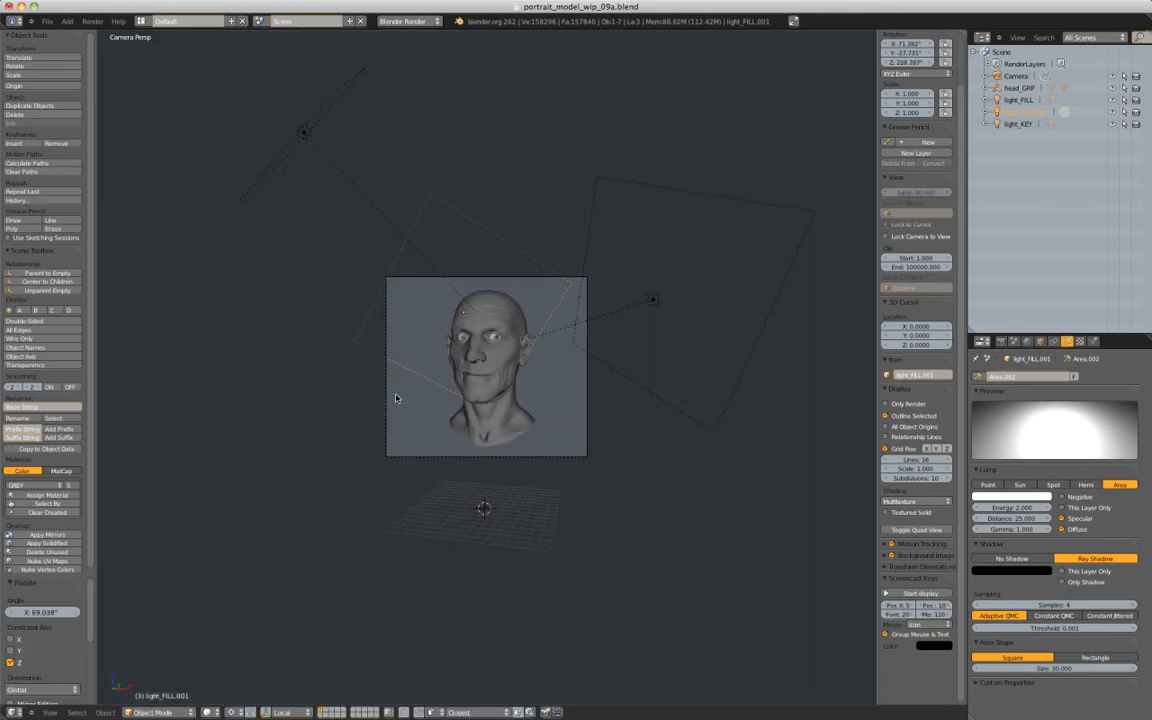
{"action": "key", "text": "g"}
{"action": "key", "text": "z"}
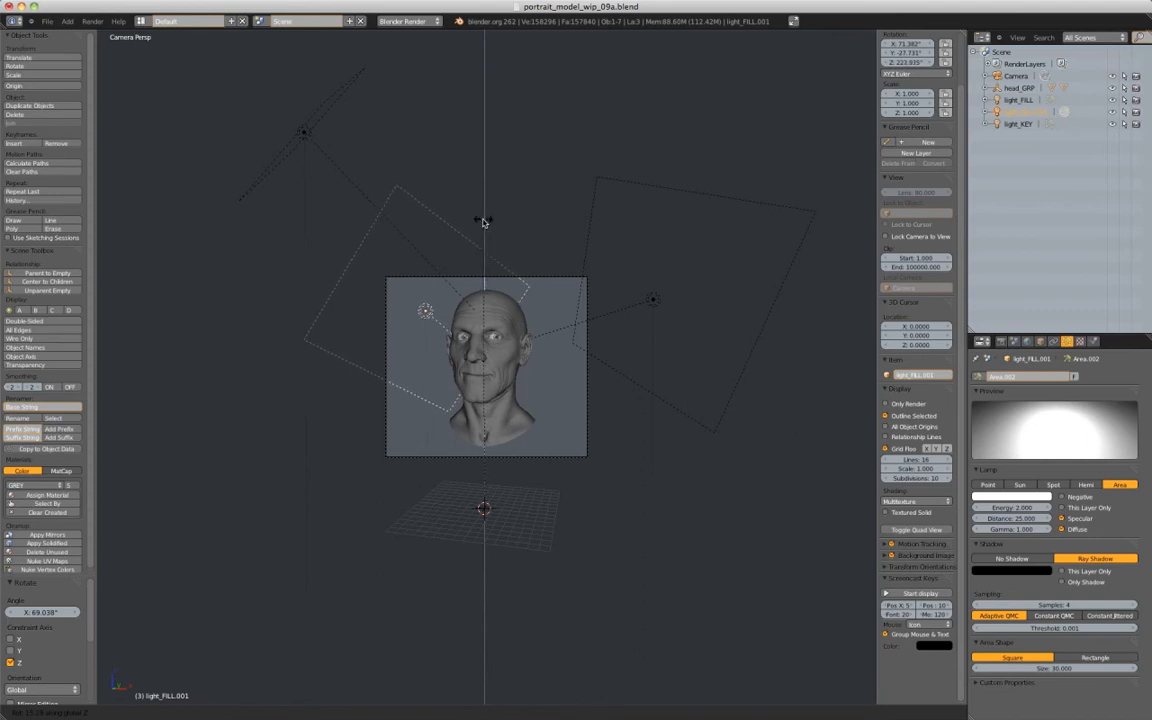
{"action": "left_click", "coordinate": [486, 224]}
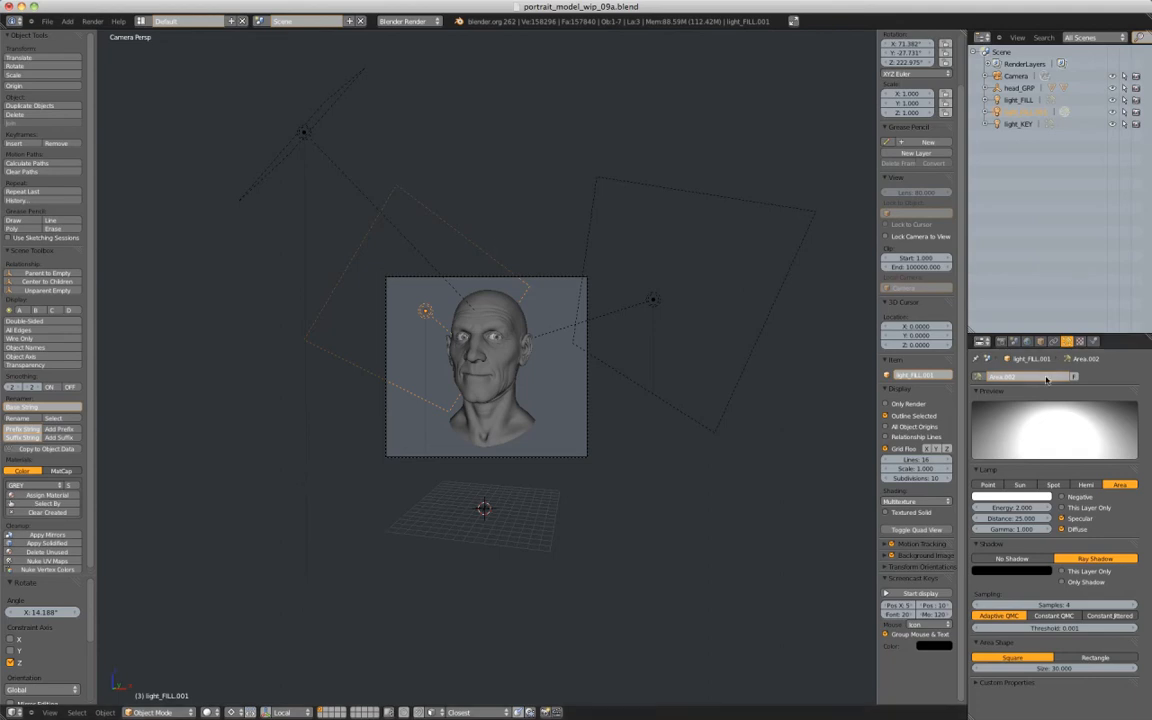
Set the duplicated fill light's square area size to 80 and its energy to 5, and test-render the head
{"action": "left_click", "coordinate": [1057, 668]}
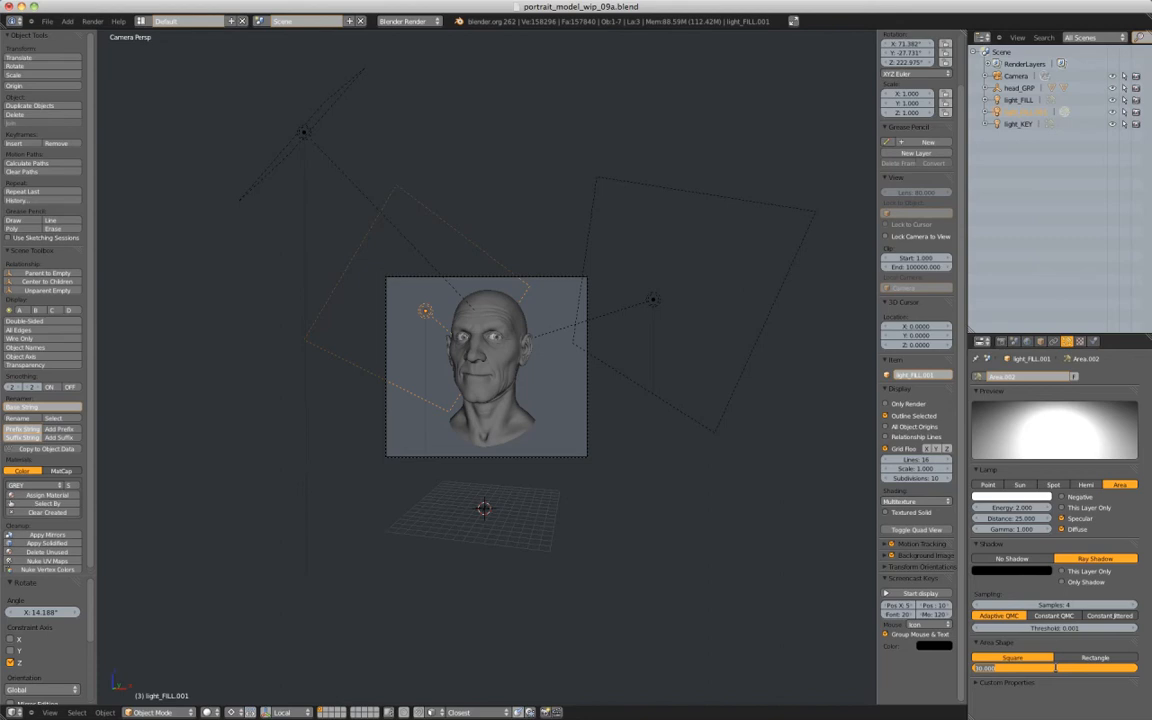
{"action": "type", "text": "80"}
{"action": "key", "text": "Return"}
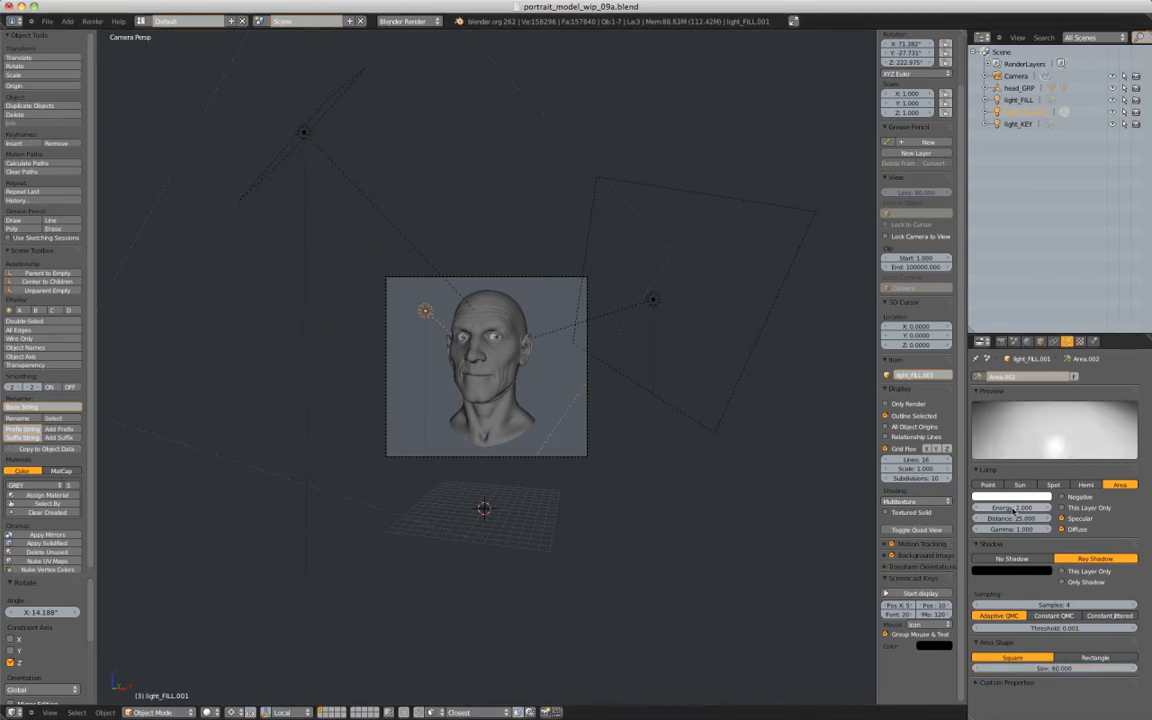
{"action": "left_click", "coordinate": [1014, 508]}
{"action": "type", "text": "5"}
{"action": "key", "text": "Return"}
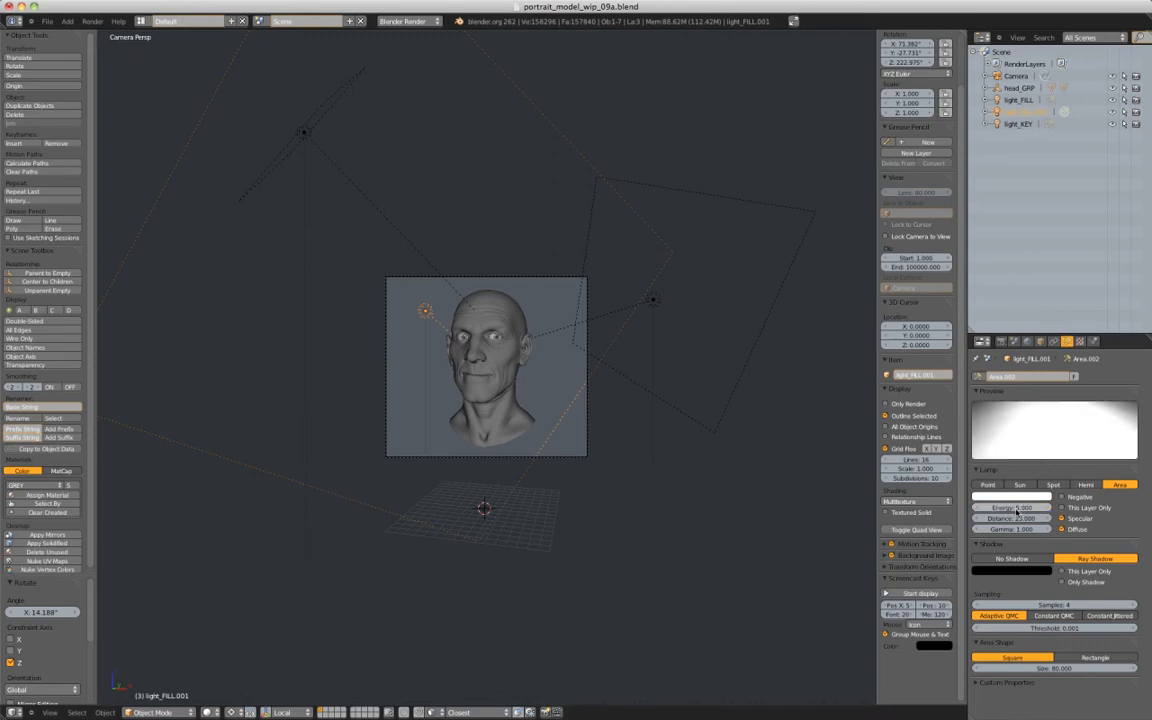
{"action": "left_click", "coordinate": [92, 21]}
{"action": "left_click", "coordinate": [97, 37]}
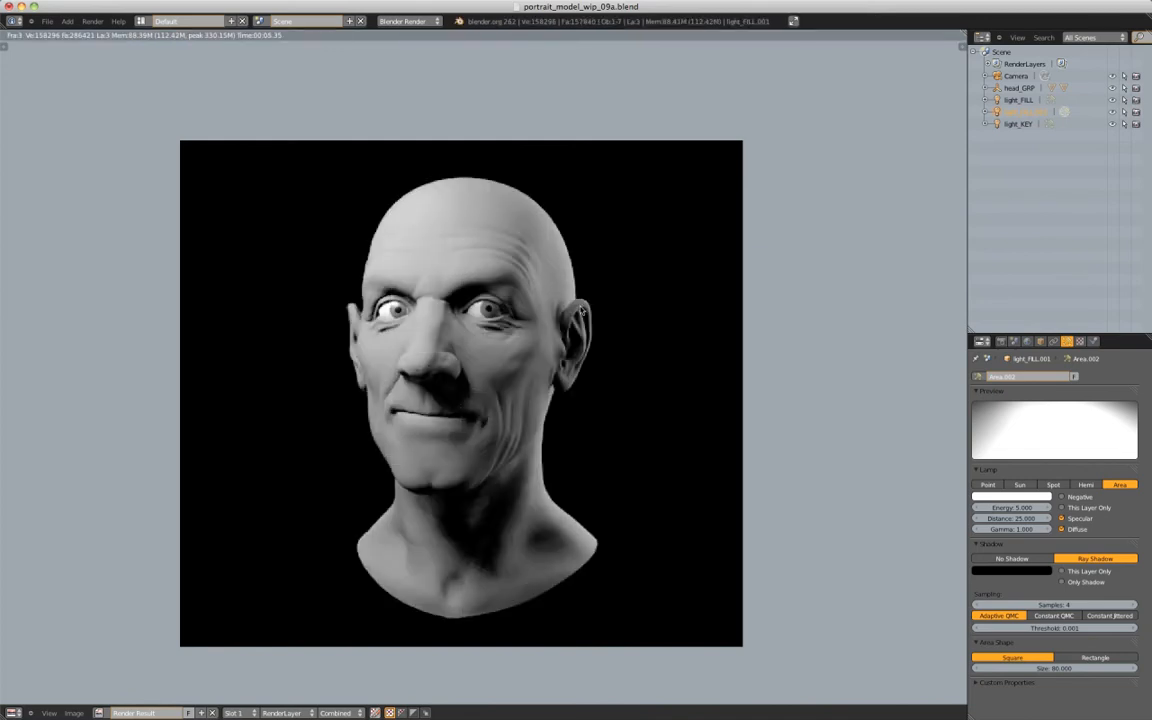
{"action": "key", "text": "Escape"}
Rotate the duplicated fill light about 10.2° around the global Z axis and test-render the head
{"action": "key", "text": "r"}
{"action": "key", "text": "z"}
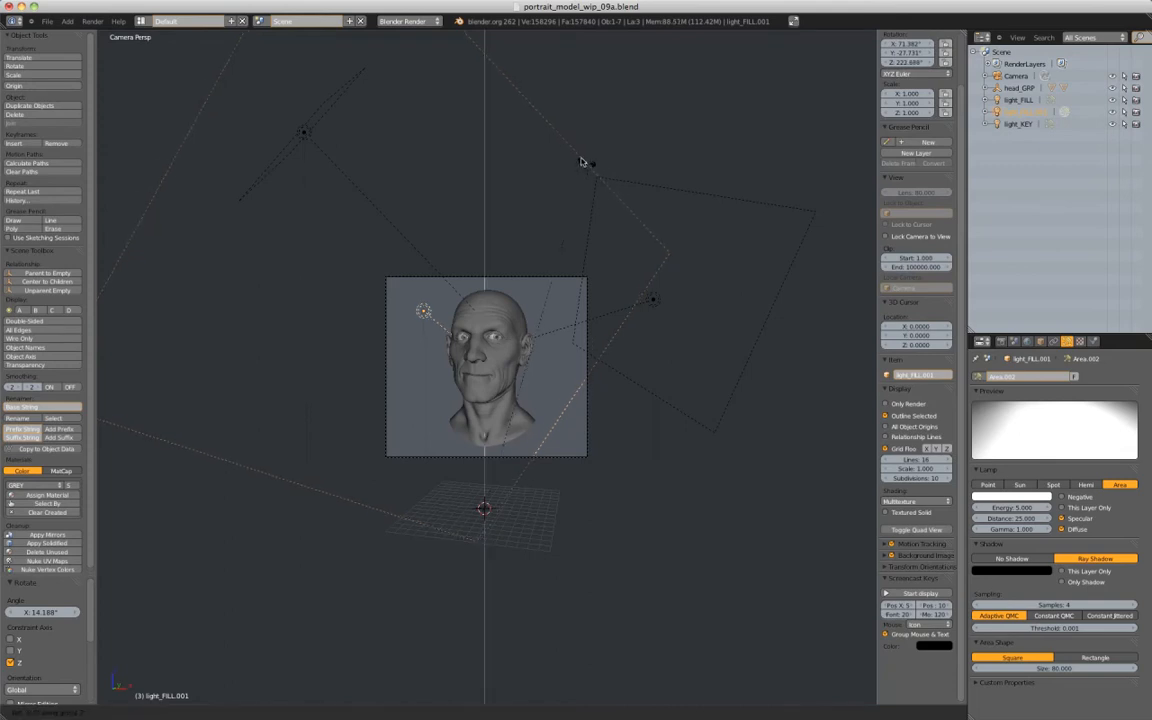
{"action": "left_click", "coordinate": [509, 139]}
{"action": "left_click", "coordinate": [92, 21]}
{"action": "left_click", "coordinate": [95, 36]}
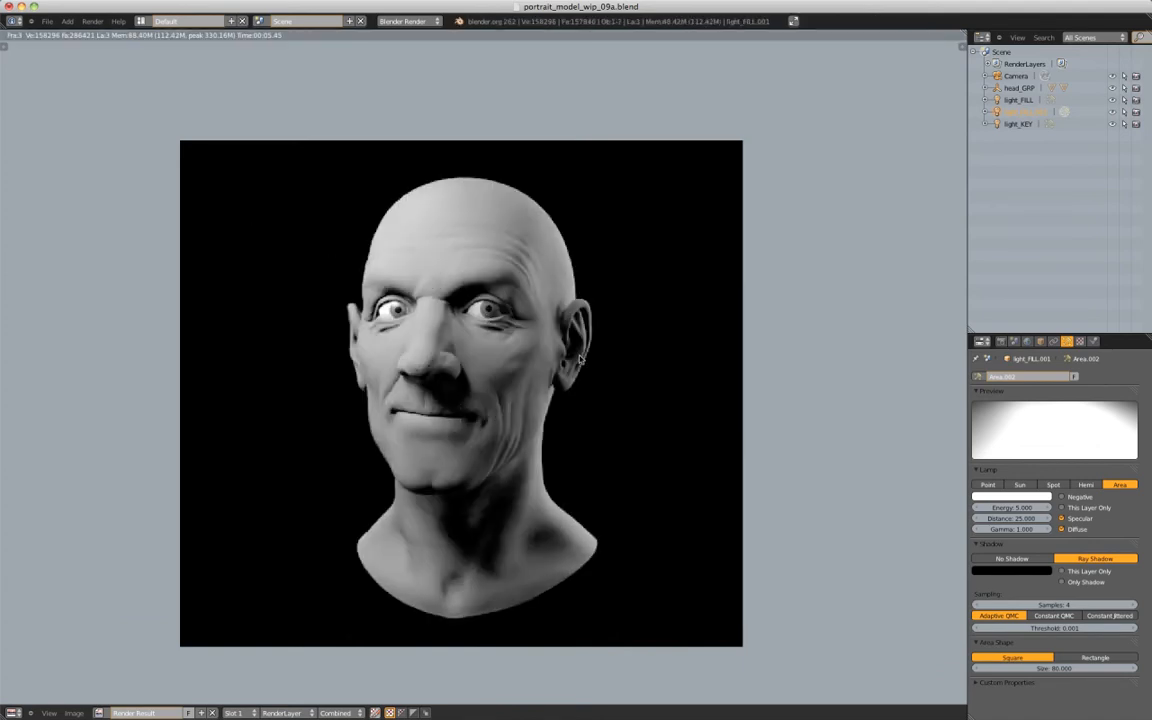
{"action": "key", "text": "Escape"}
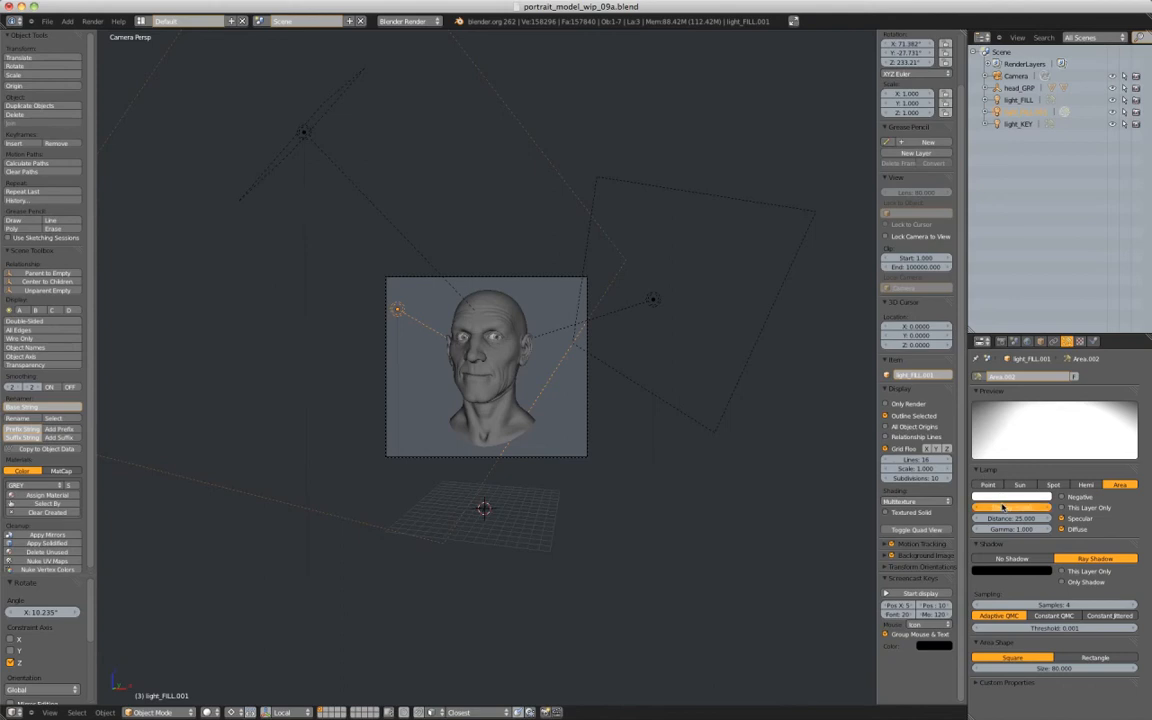
Raise the duplicated fill light's energy to 10 and test-render the head
{"action": "left_click", "coordinate": [92, 21]}
{"action": "left_click", "coordinate": [100, 33]}
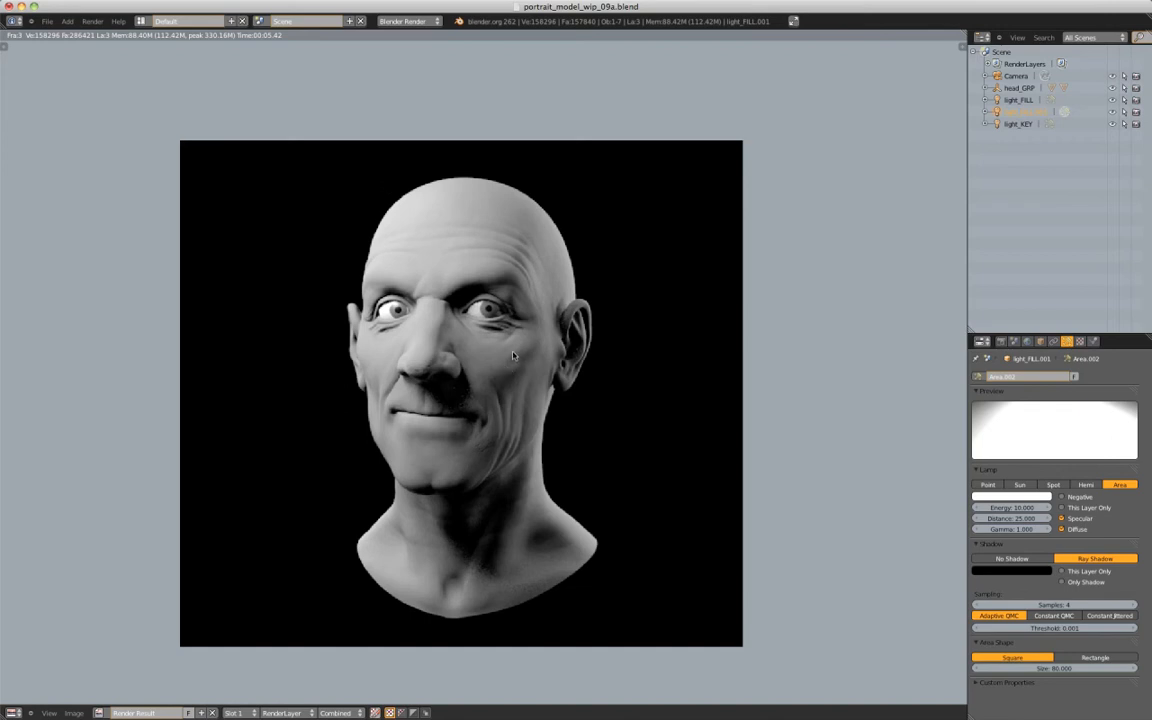
{"action": "key", "text": "Escape"}
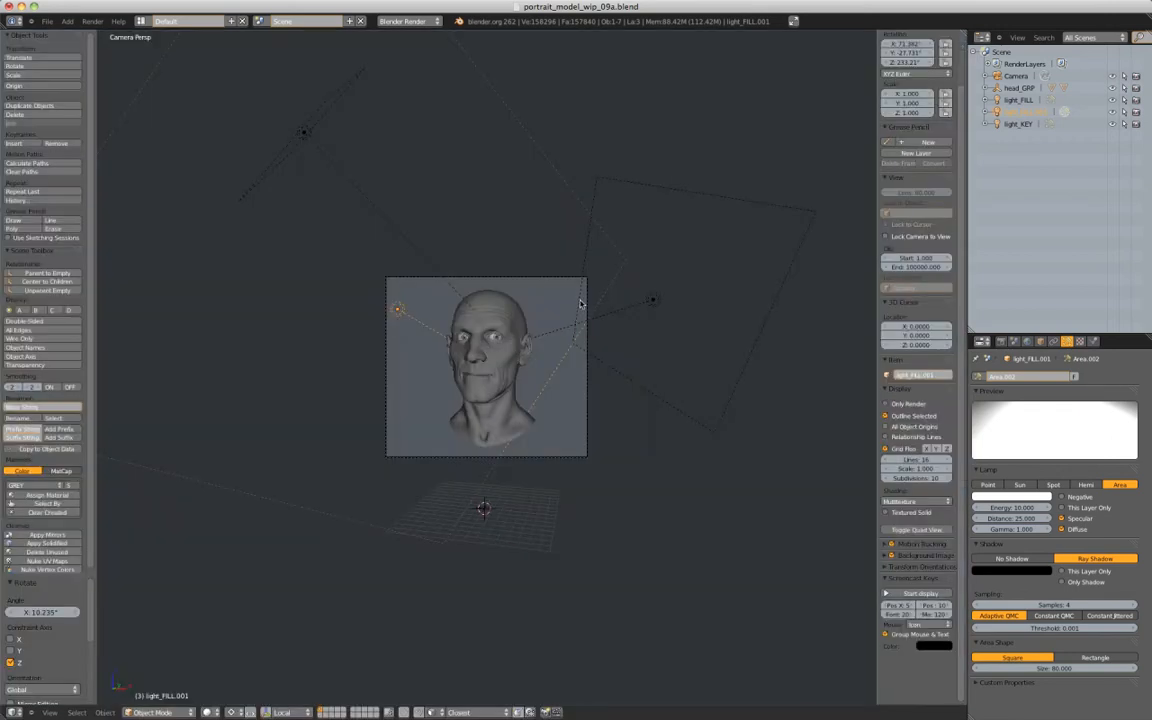
Rotate the duplicated fill light another 4.6° or so around the global Z axis and test-render the head
{"action": "key", "text": "r"}
{"action": "key", "text": "z"}
{"action": "left_click", "coordinate": [602, 237]}
{"action": "key", "text": "F12"}
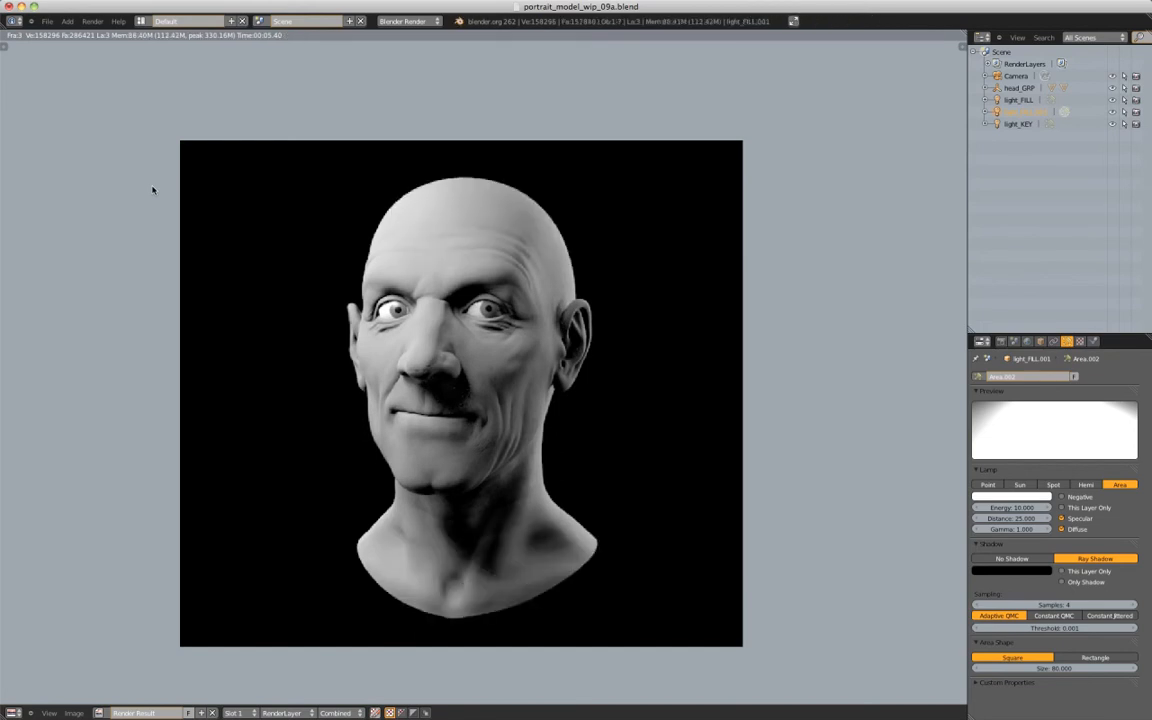
{"action": "key", "text": "Escape"}
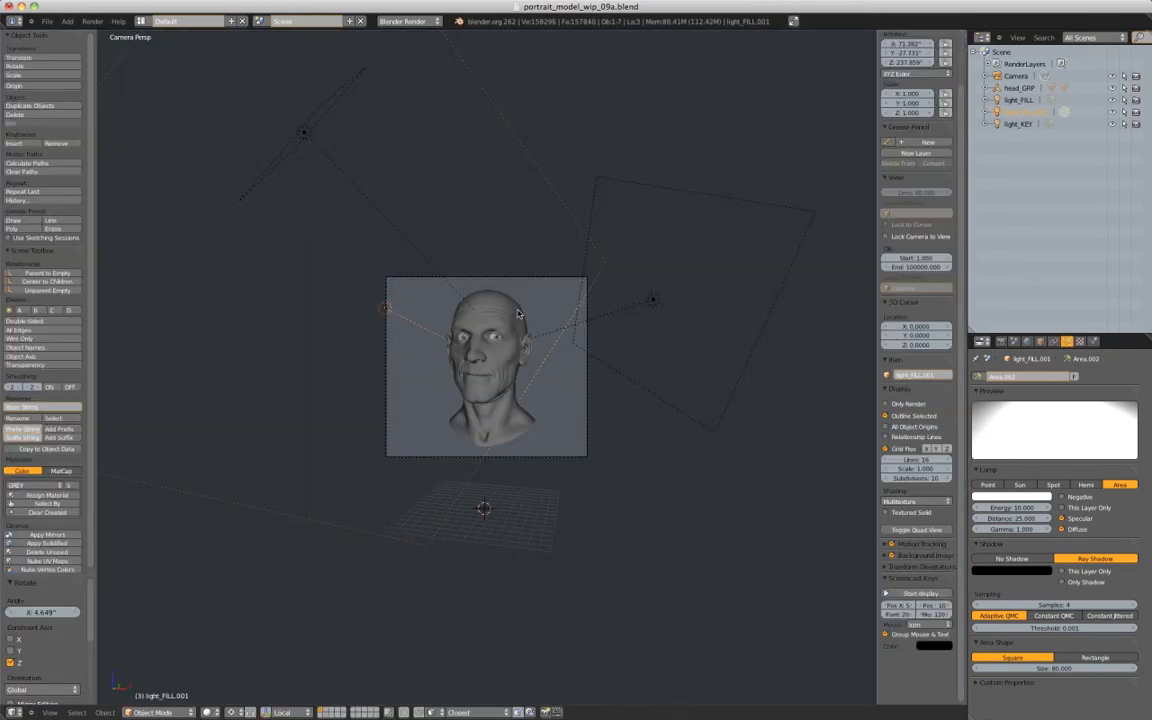
Assign SSS_backScatter back to the head's first material slot, render the head, and inspect the scattering around the ears up close
{"action": "scroll", "coordinate": [518, 314], "scroll_direction": "up", "scroll_amount": 4}
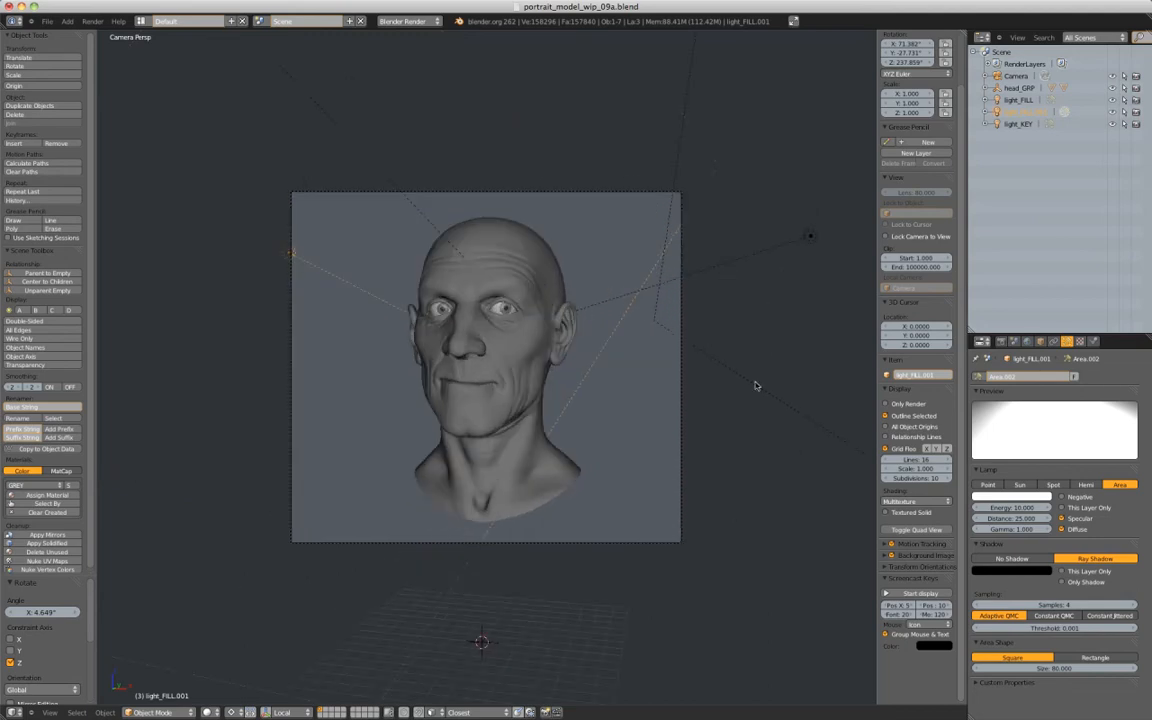
{"action": "right_click", "coordinate": [517, 224]}
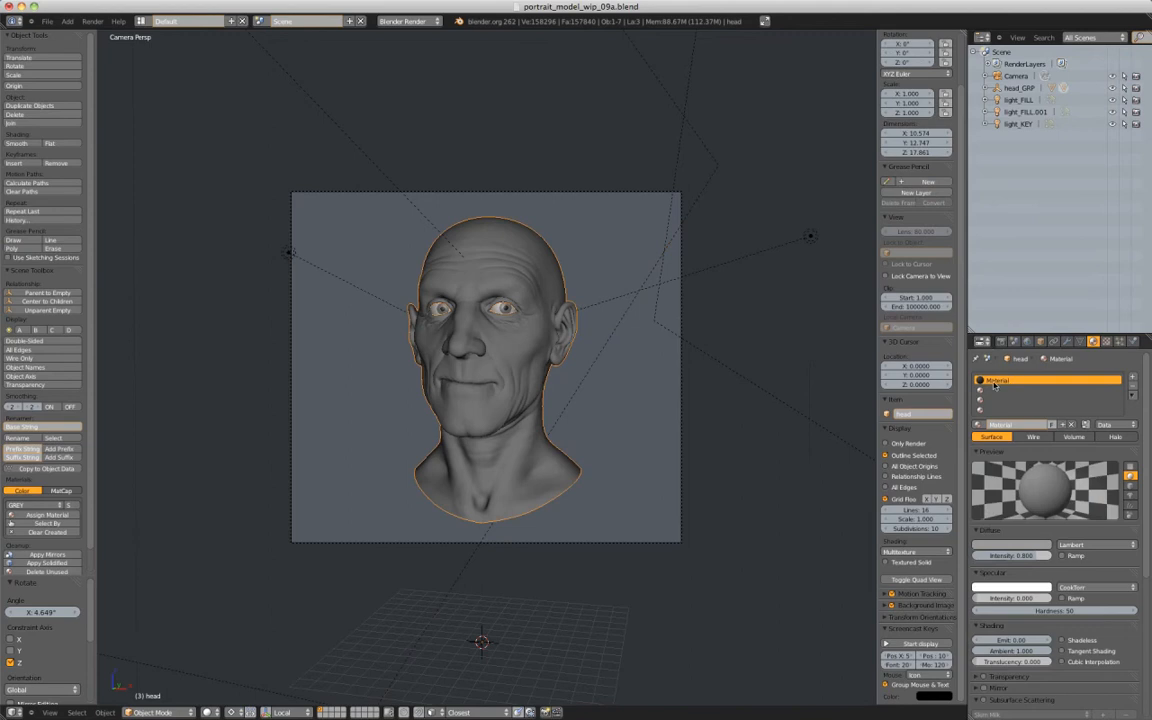
{"action": "left_click", "coordinate": [979, 425]}
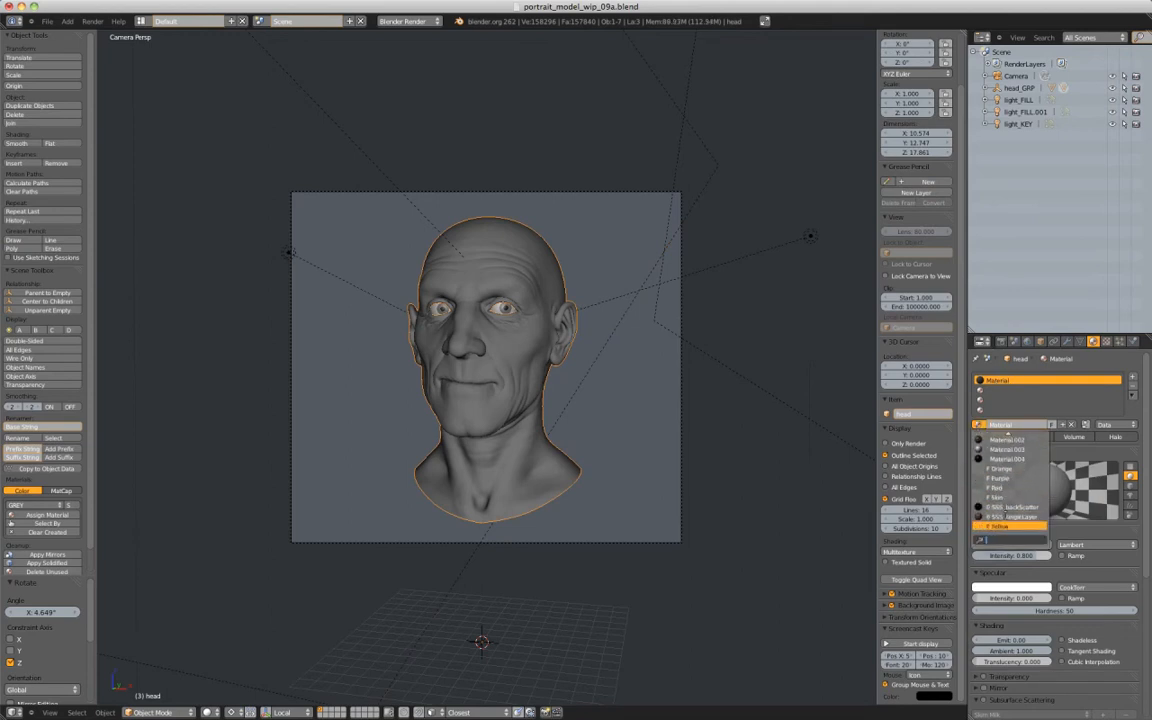
{"action": "left_click", "coordinate": [1005, 526]}
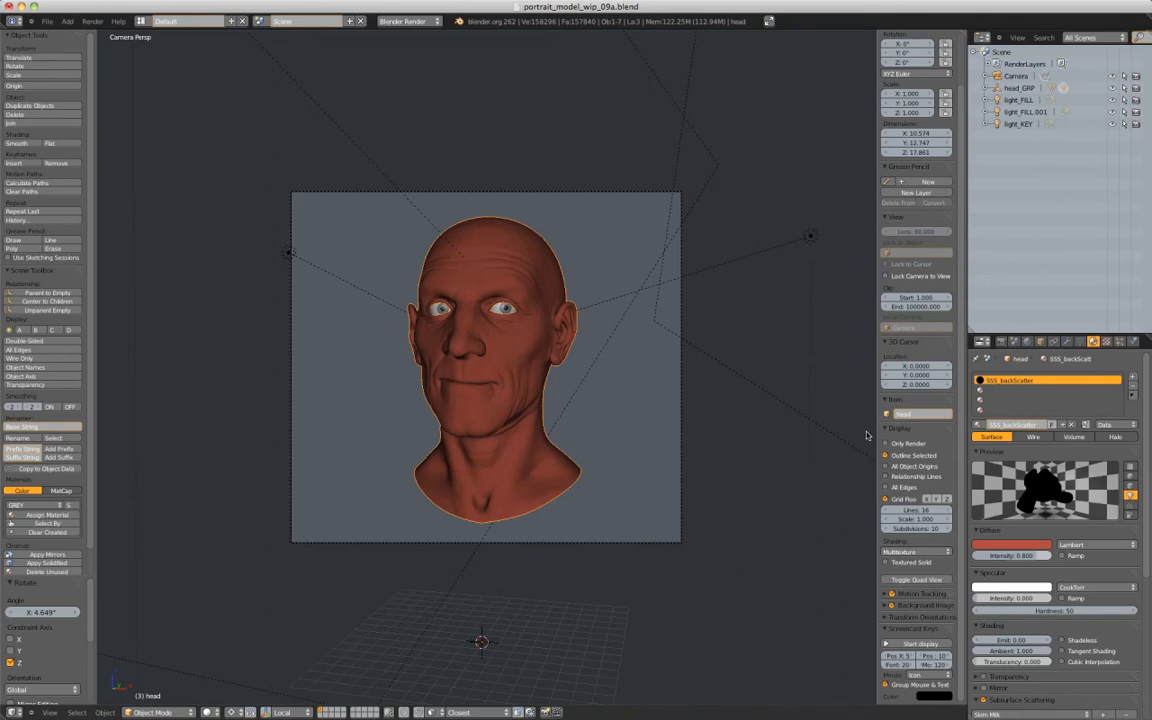
{"action": "left_click", "coordinate": [92, 21]}
{"action": "left_click", "coordinate": [100, 33]}
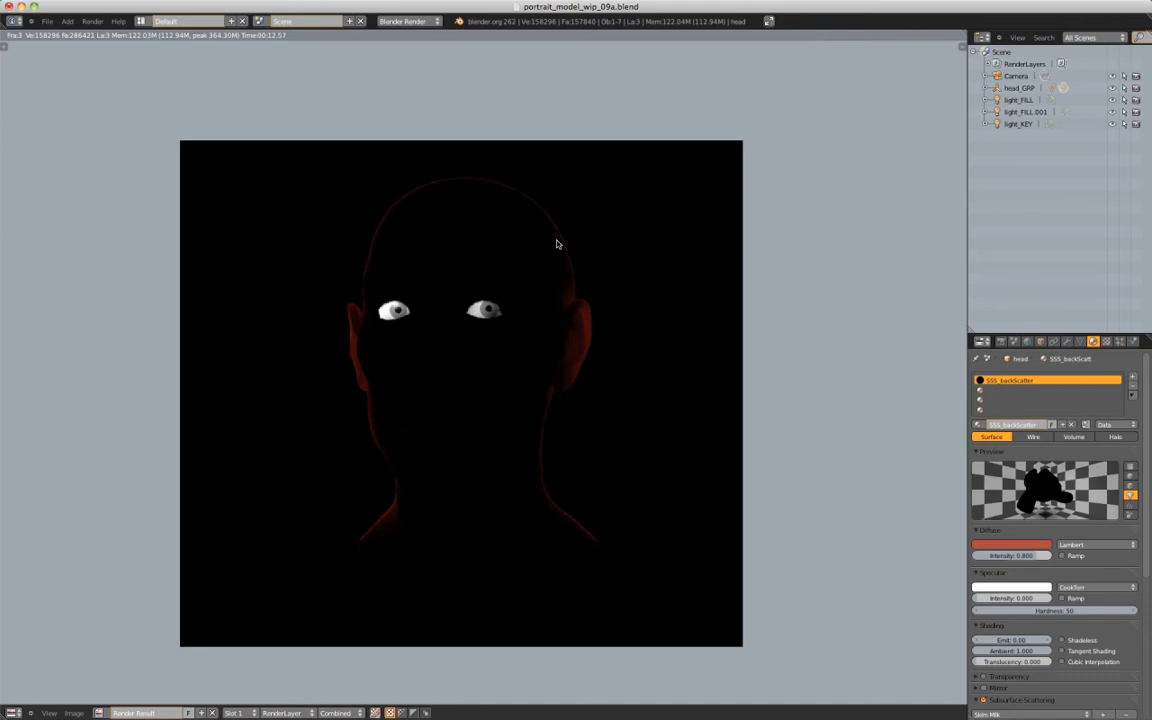
{"action": "scroll", "coordinate": [557, 244], "scroll_direction": "up", "scroll_amount": 3}
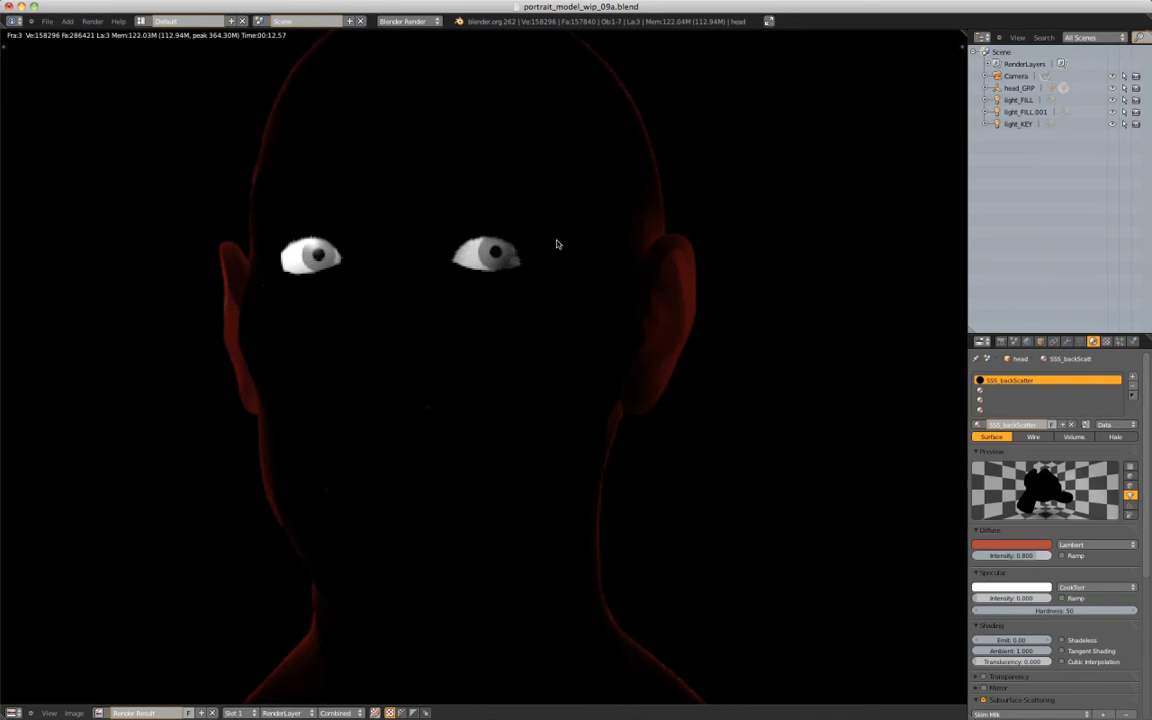
{"action": "scroll", "coordinate": [557, 244], "scroll_direction": "down", "scroll_amount": 5}
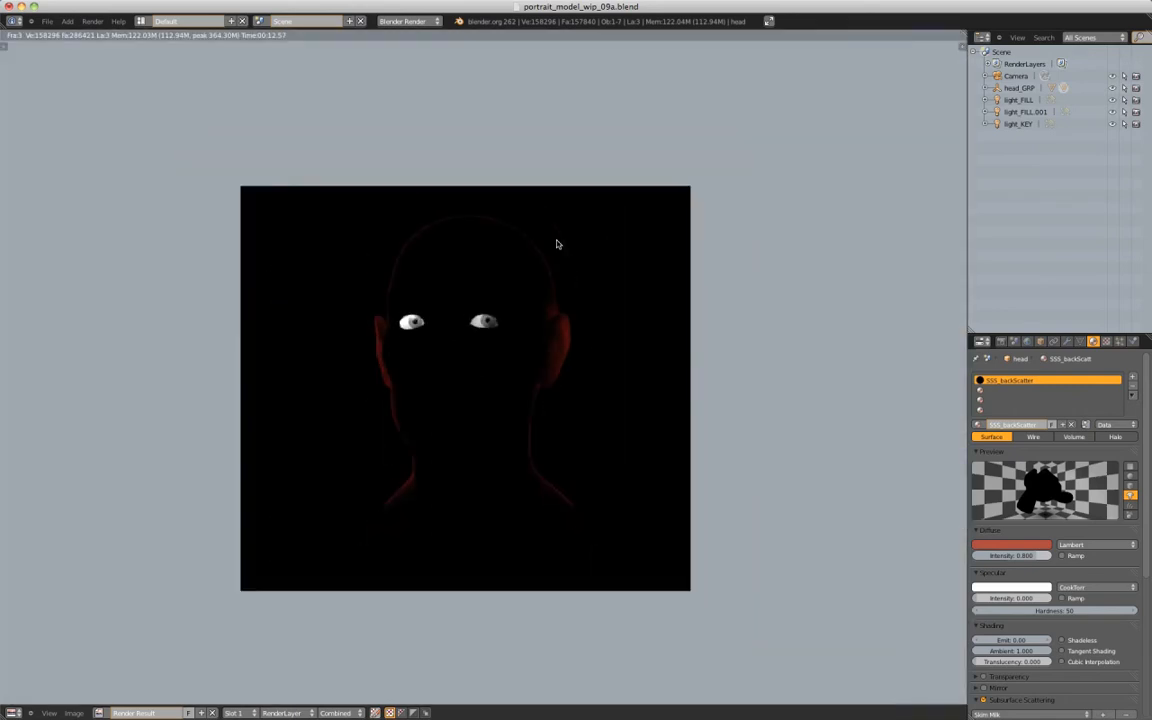
Assign the existing SSS_backScatter material to the head's fourth material slot
{"action": "left_click", "coordinate": [1005, 410]}
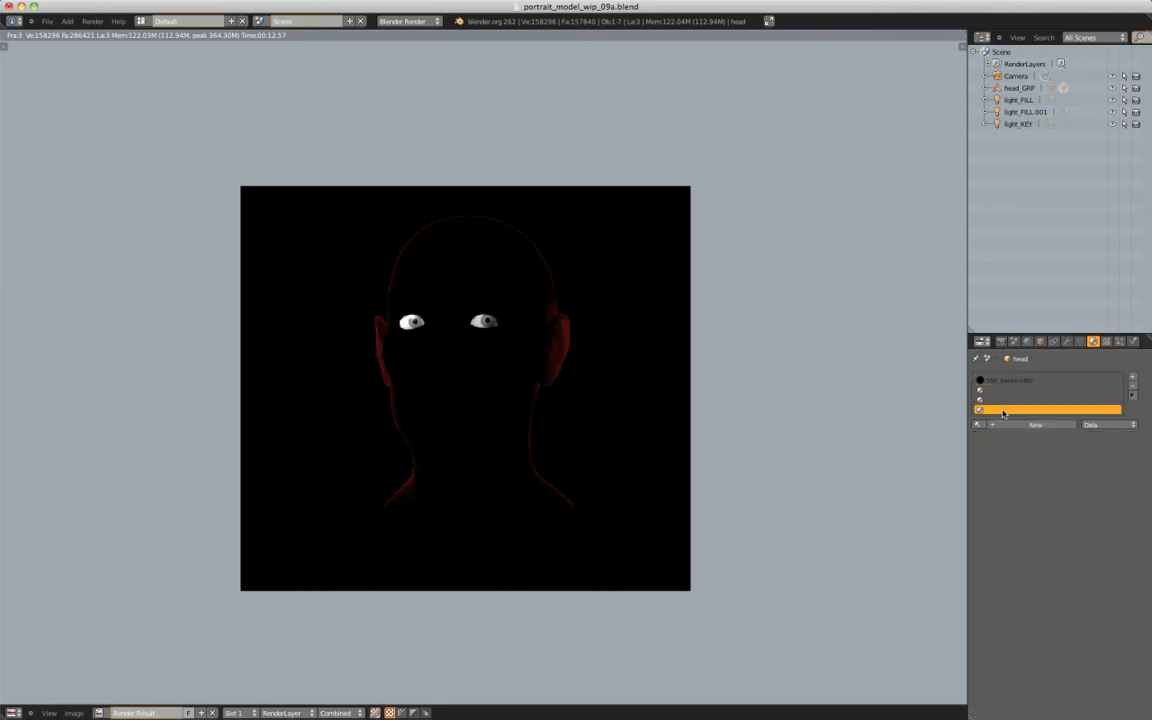
{"action": "left_click", "coordinate": [980, 427]}
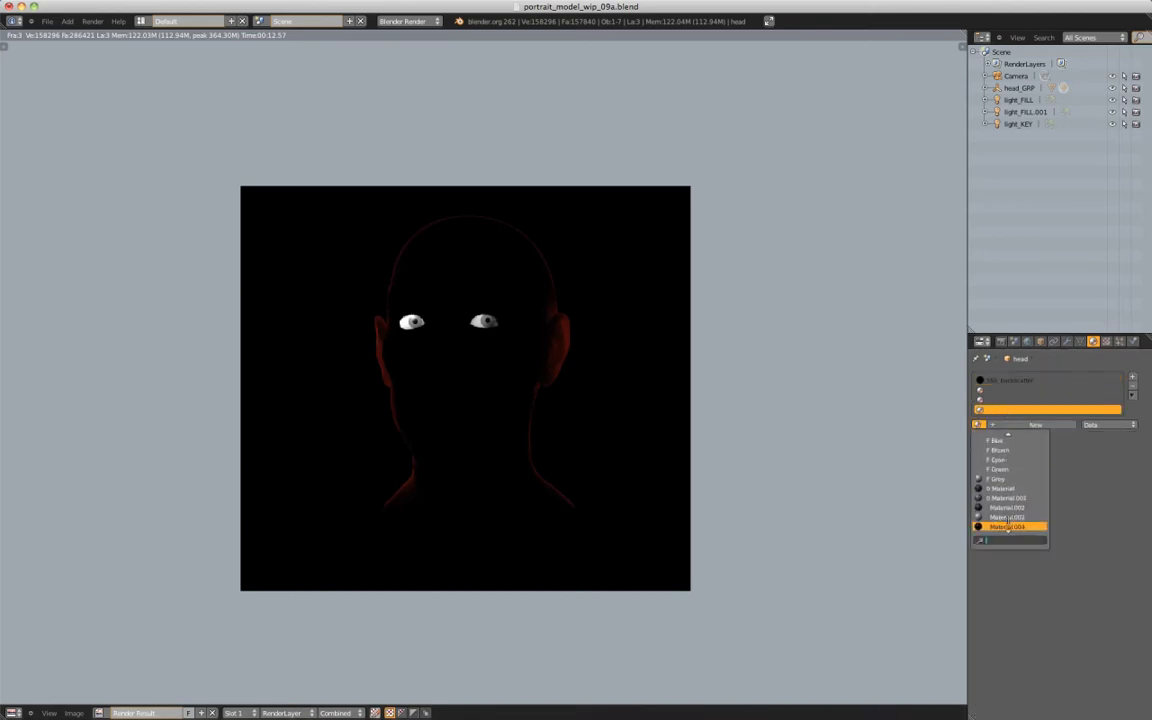
{"action": "left_click", "coordinate": [1012, 517]}
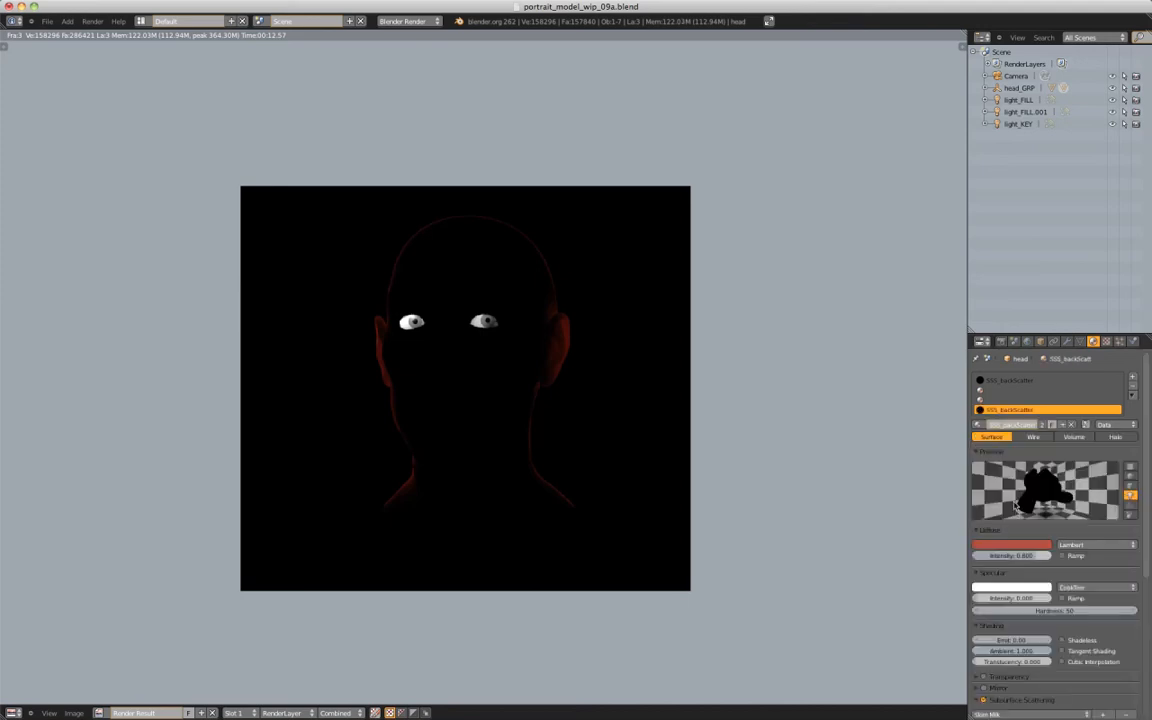
Make a single-user copy of SSS_backScatter in the head's first material slot and name it SSS_subDermal
{"action": "left_click", "coordinate": [1000, 381]}
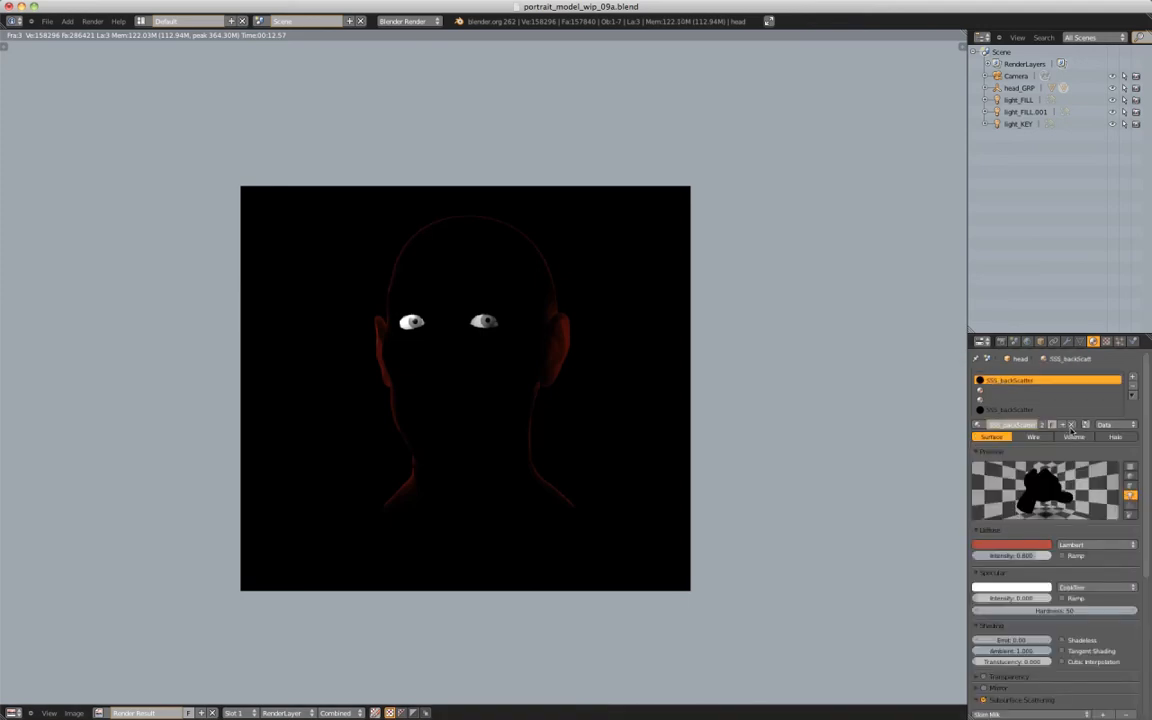
{"action": "left_click", "coordinate": [1064, 426]}
{"action": "type", "text": "SSS_1"}
{"action": "key", "text": "Return"}
Set the SSS_subDermal diffuse color to orange, about hue 0.073, saturation 0.93 and value 0.58
{"action": "left_click", "coordinate": [1038, 544]}
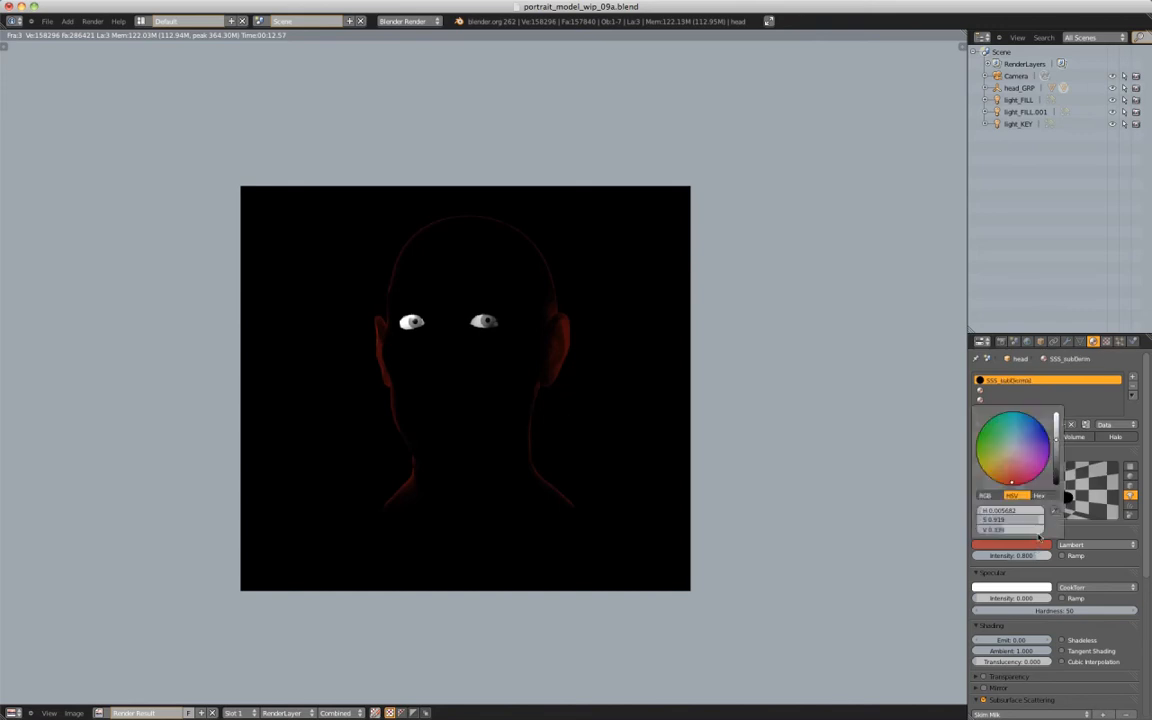
{"action": "left_click", "coordinate": [998, 482]}
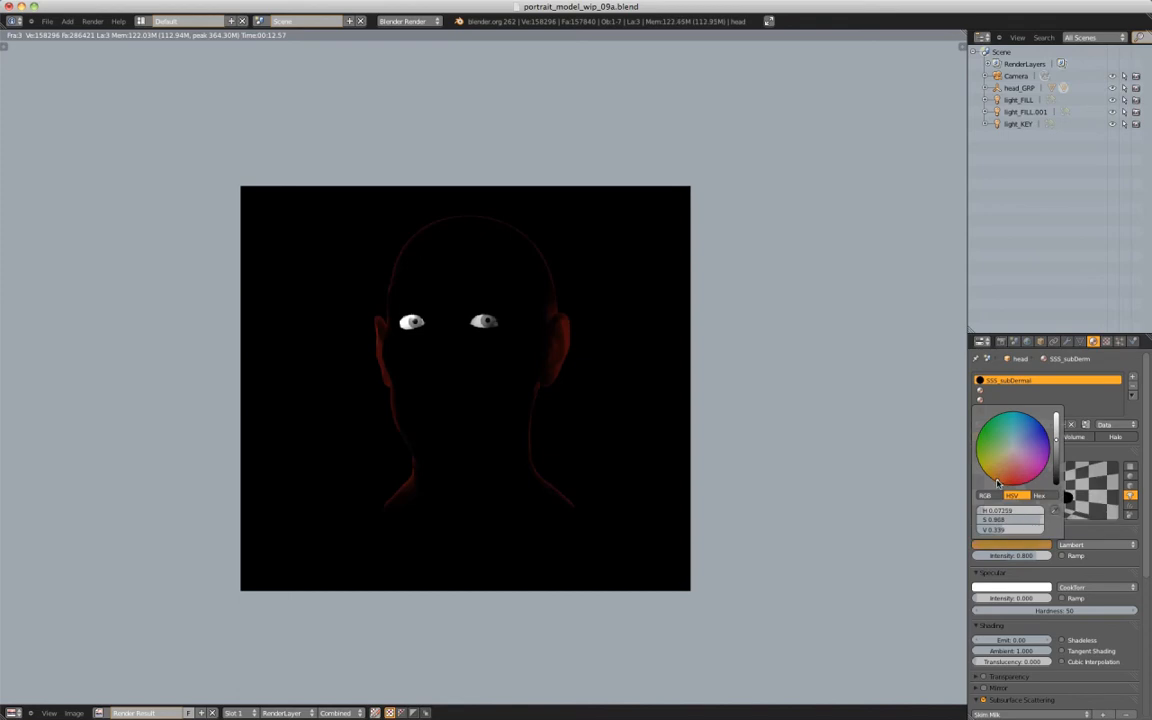
{"action": "left_click_drag", "start_coordinate": [997, 481], "coordinate": [998, 480]}
{"action": "left_click", "coordinate": [1057, 437]}
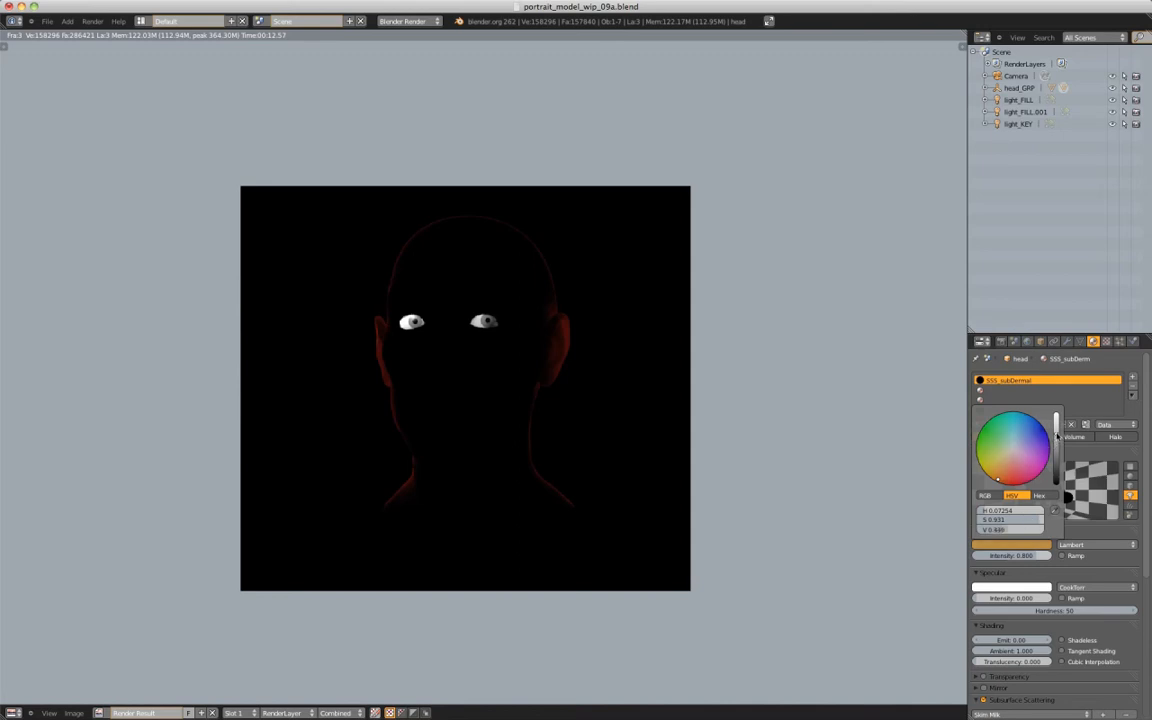
{"action": "left_click_drag", "start_coordinate": [1057, 437], "coordinate": [1057, 427]}
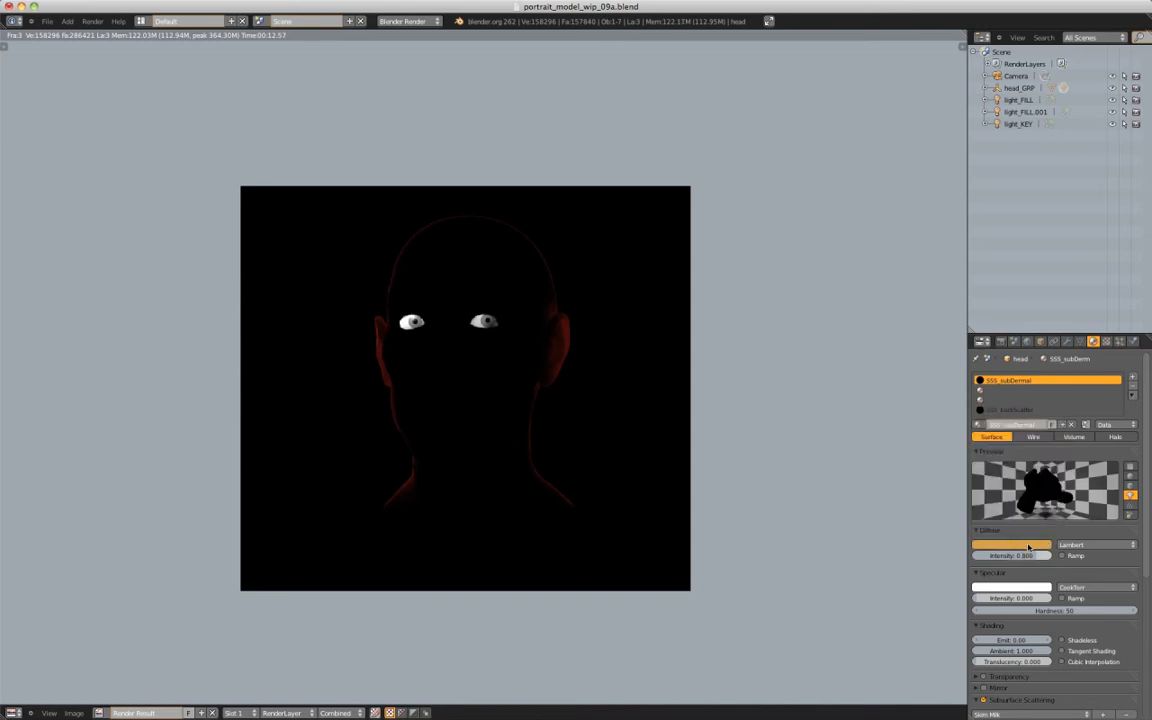
Set the SSS_subDermal scattering weights to front 1 and back 0, and its red scattering radius to 5
{"action": "scroll", "coordinate": [1060, 580], "scroll_direction": "down", "scroll_amount": 5}
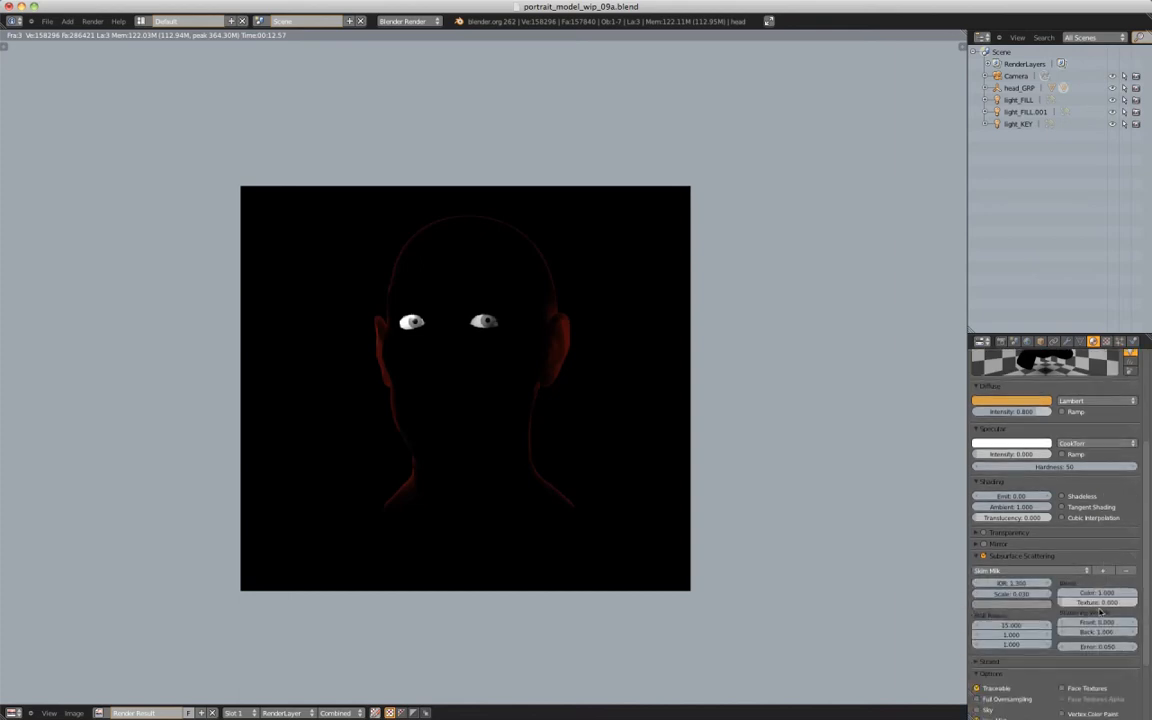
{"action": "left_click", "coordinate": [1096, 622]}
{"action": "type", "text": "2"}
{"action": "key", "text": "Return"}
{"action": "left_click_drag", "start_coordinate": [1128, 635], "coordinate": [995, 635]}
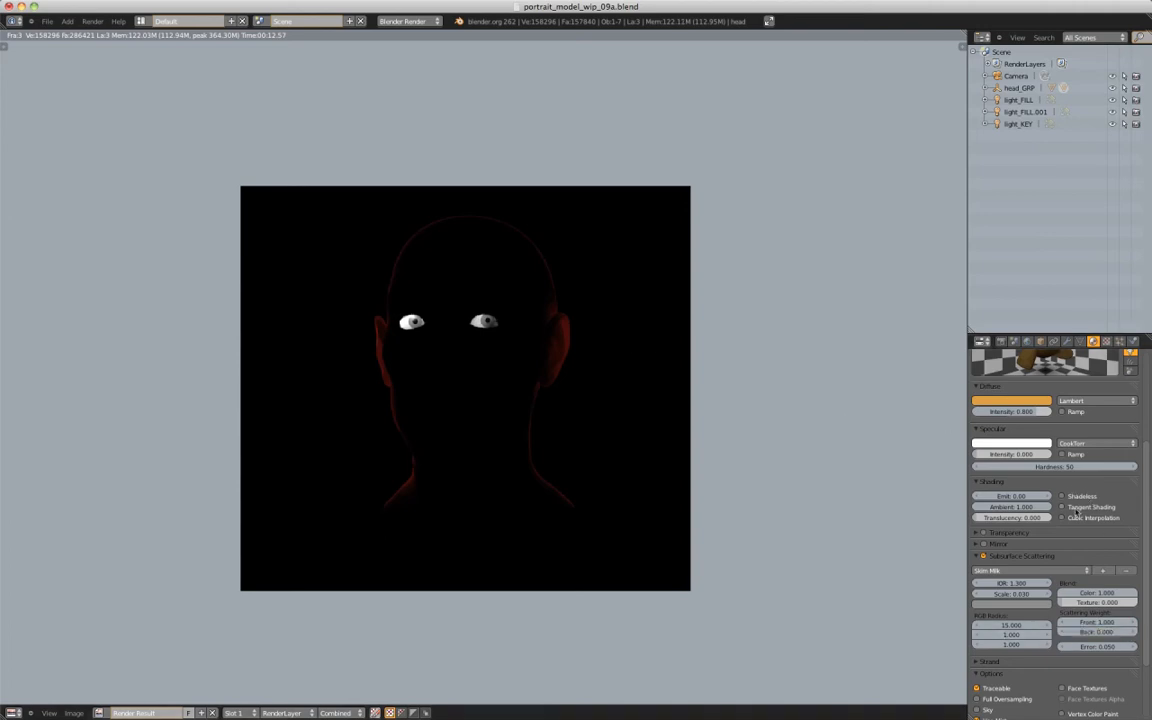
{"action": "left_click", "coordinate": [1018, 625]}
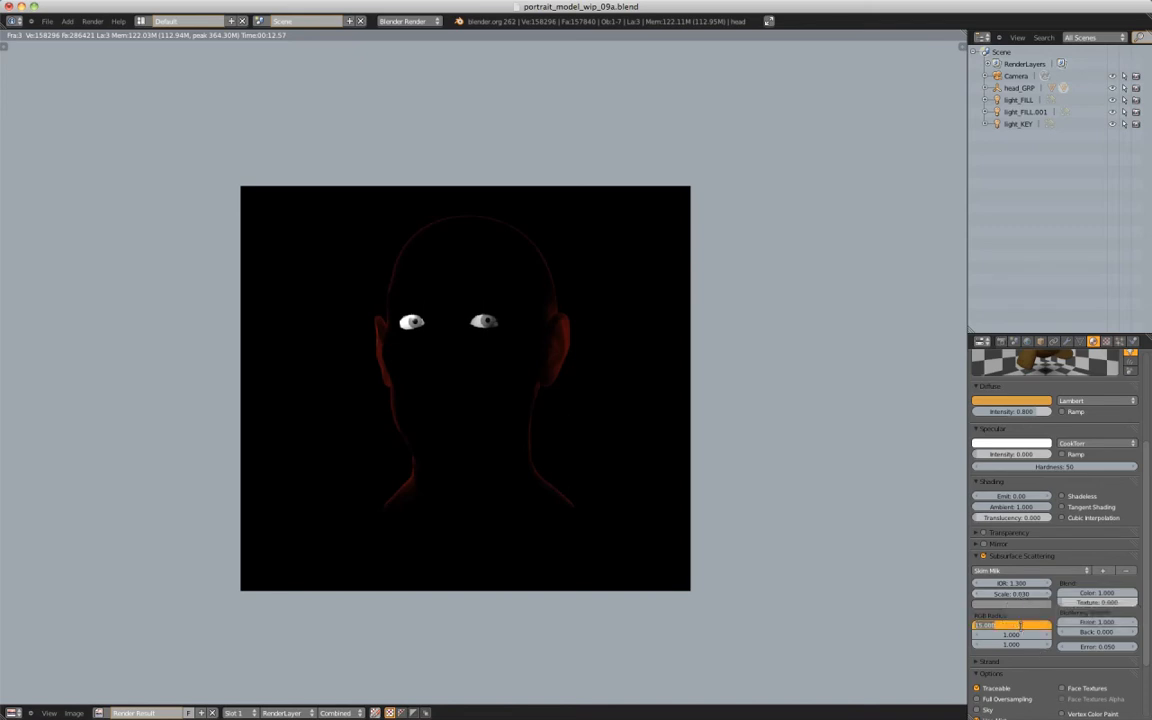
{"action": "type", "text": "5"}
{"action": "key", "text": "Return"}
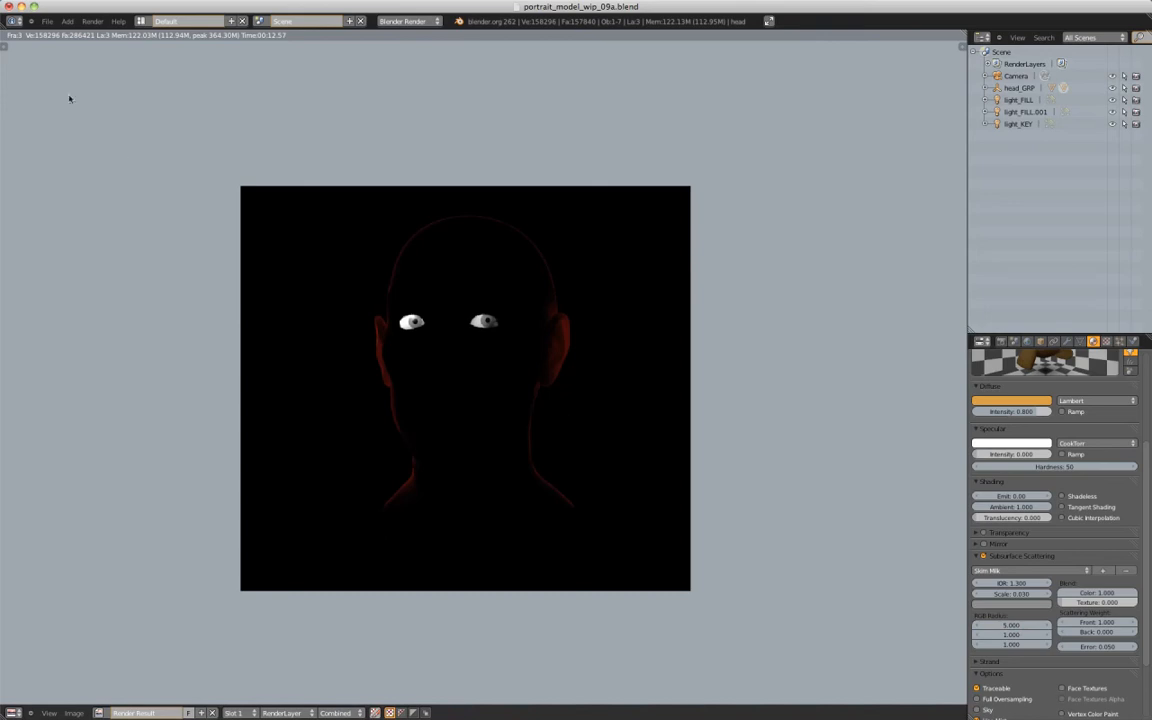
Render the head into Slot 2 and inspect the scattering around the eyes, nose and mouth up close
{"action": "left_click", "coordinate": [91, 21]}
{"action": "left_click", "coordinate": [228, 713]}
{"action": "left_click", "coordinate": [240, 675]}
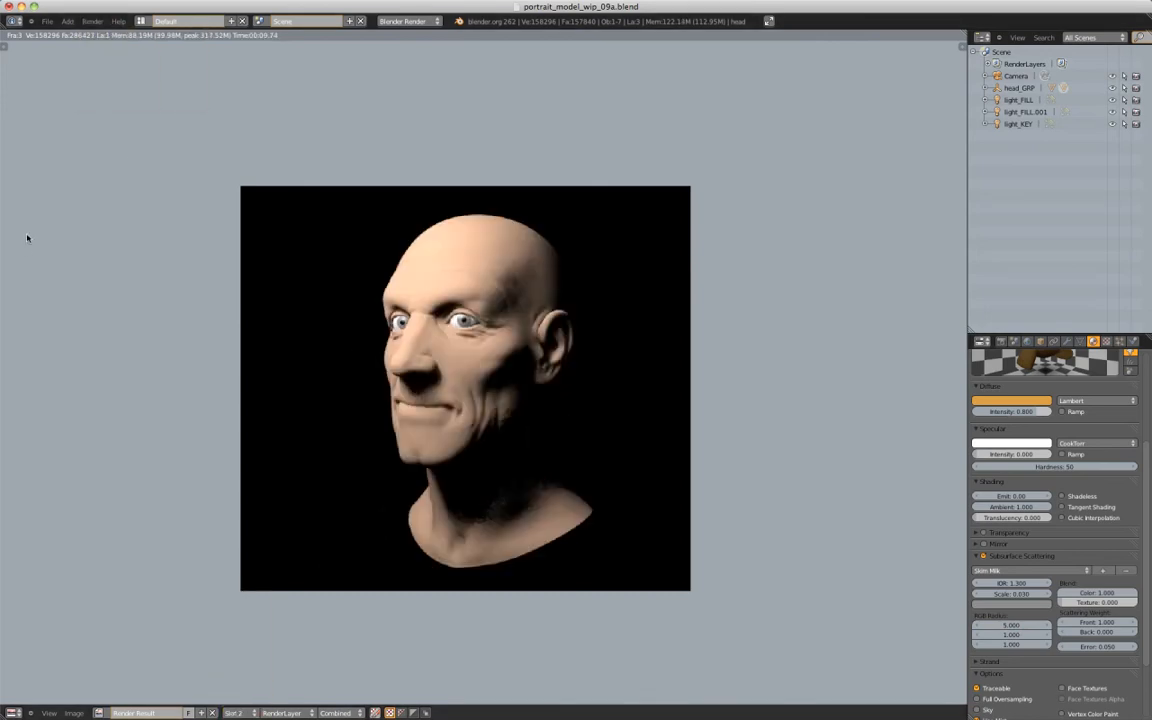
{"action": "left_click", "coordinate": [93, 21]}
{"action": "left_click", "coordinate": [100, 33]}
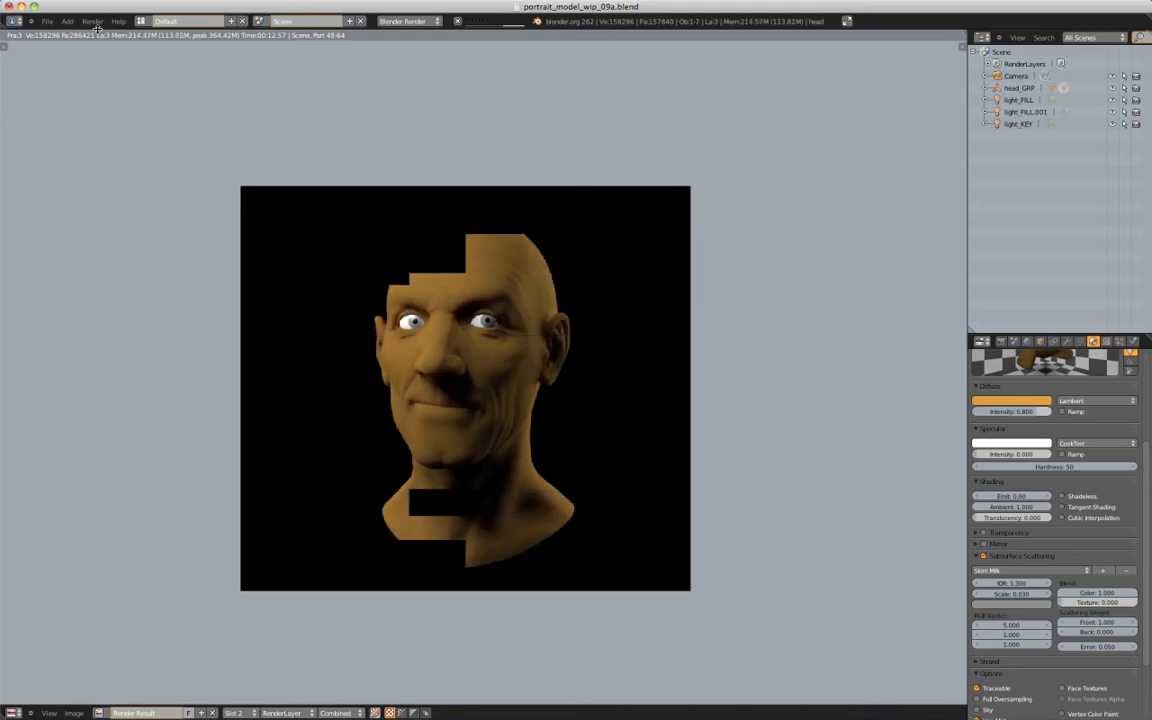
{"action": "scroll", "coordinate": [487, 289], "scroll_direction": "up", "scroll_amount": 4}
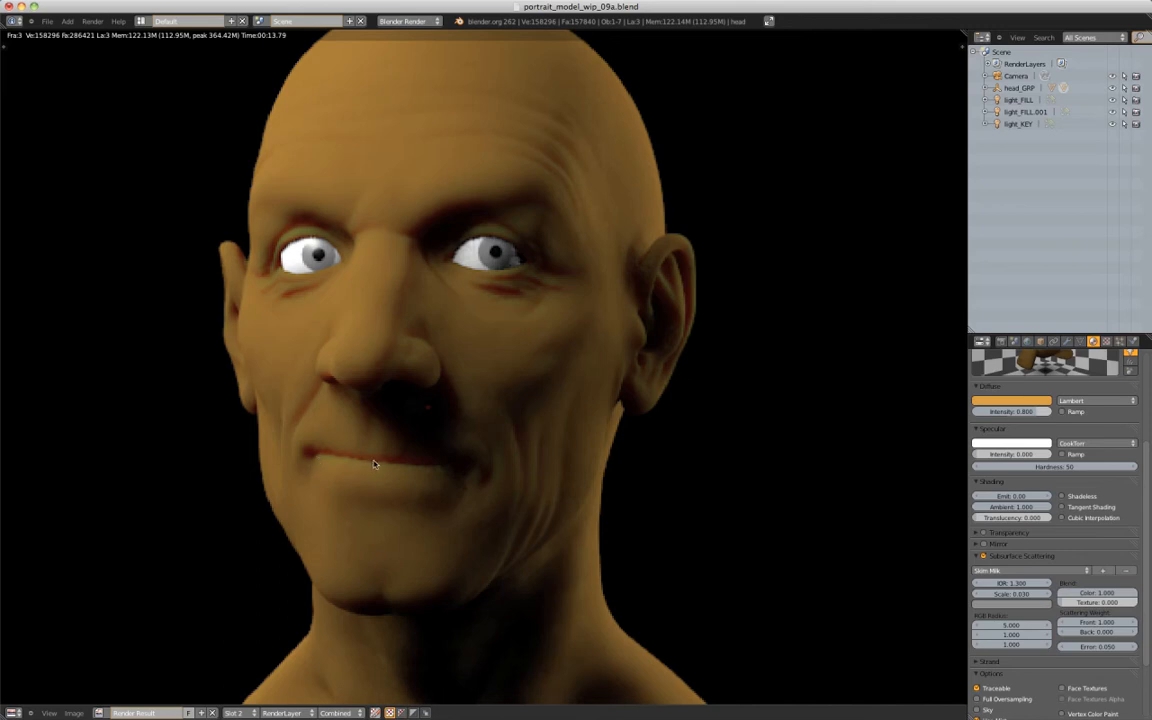
{"action": "scroll", "coordinate": [352, 239], "scroll_direction": "up", "scroll_amount": 3}
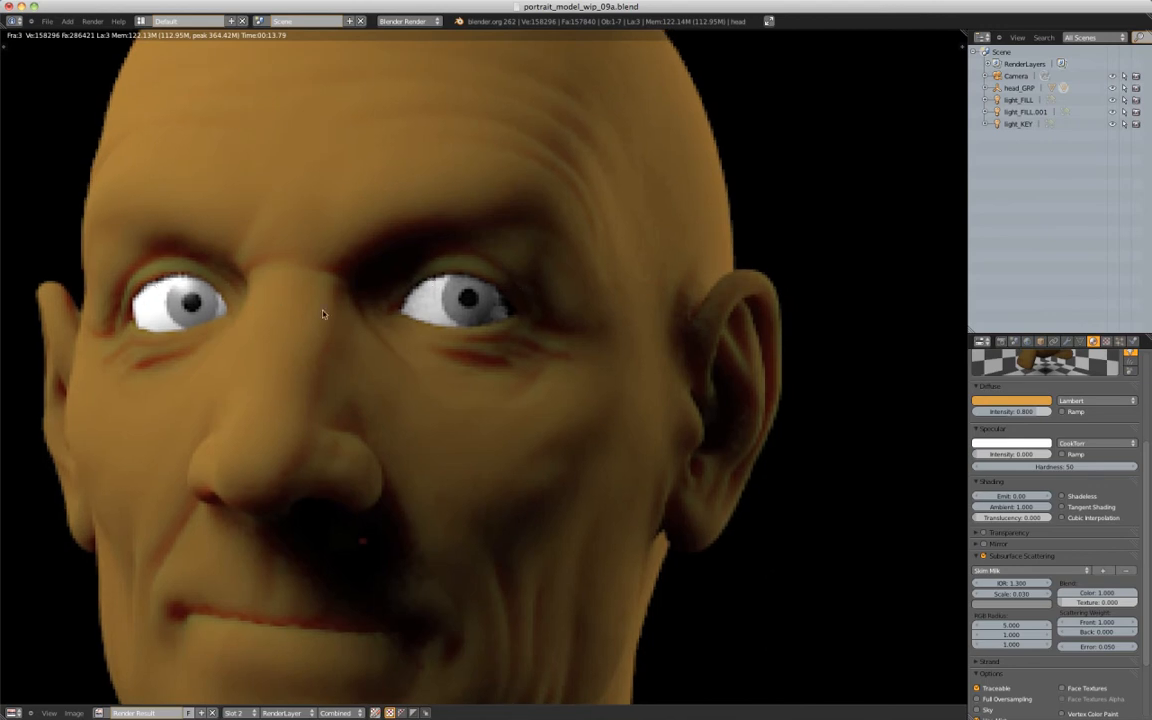
{"action": "scroll", "coordinate": [329, 317], "scroll_direction": "down", "scroll_amount": 3}
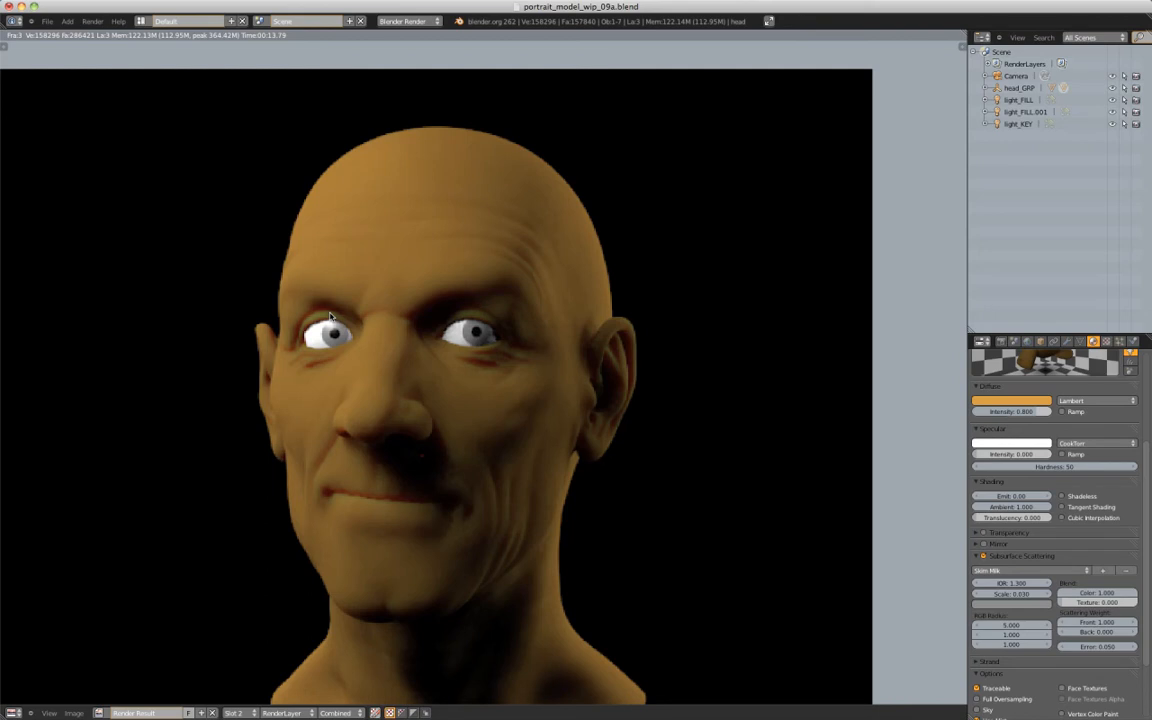
Set the SSS_subDermal RGB scattering radius to 3 for red, 2 for green and 2 for blue
{"action": "left_click", "coordinate": [1005, 624]}
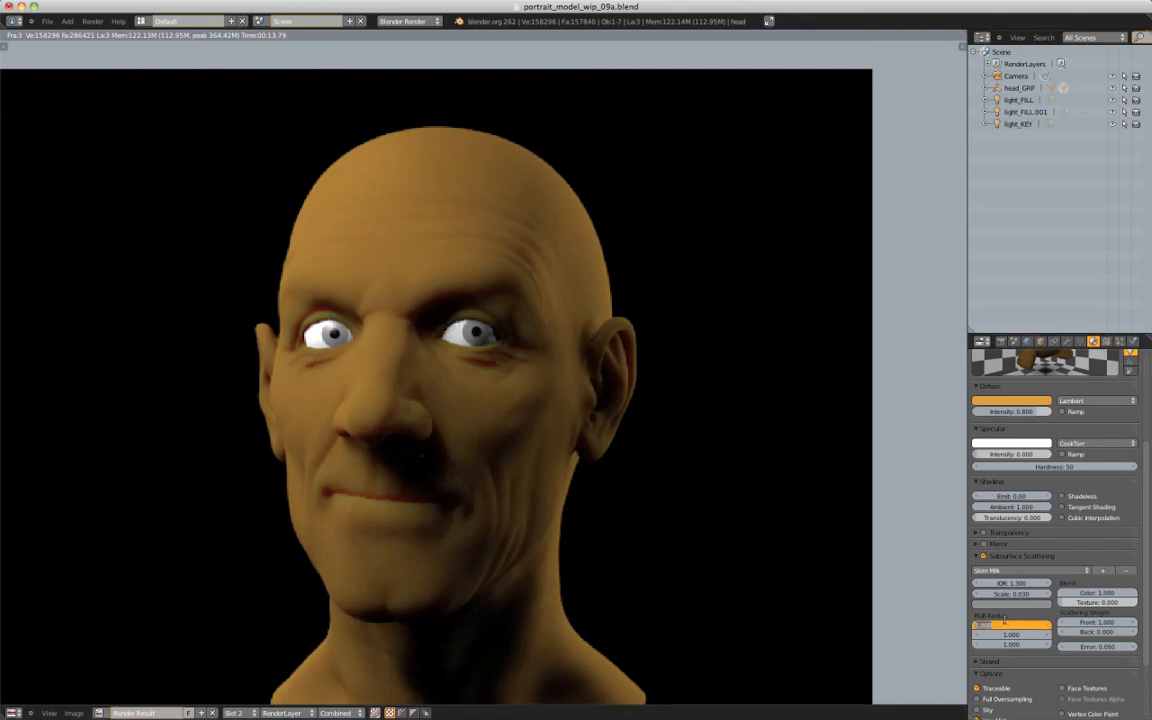
{"action": "type", "text": "2"}
{"action": "key", "text": "Tab"}
{"action": "type", "text": "2"}
{"action": "key", "text": "Tab"}
{"action": "type", "text": "2"}
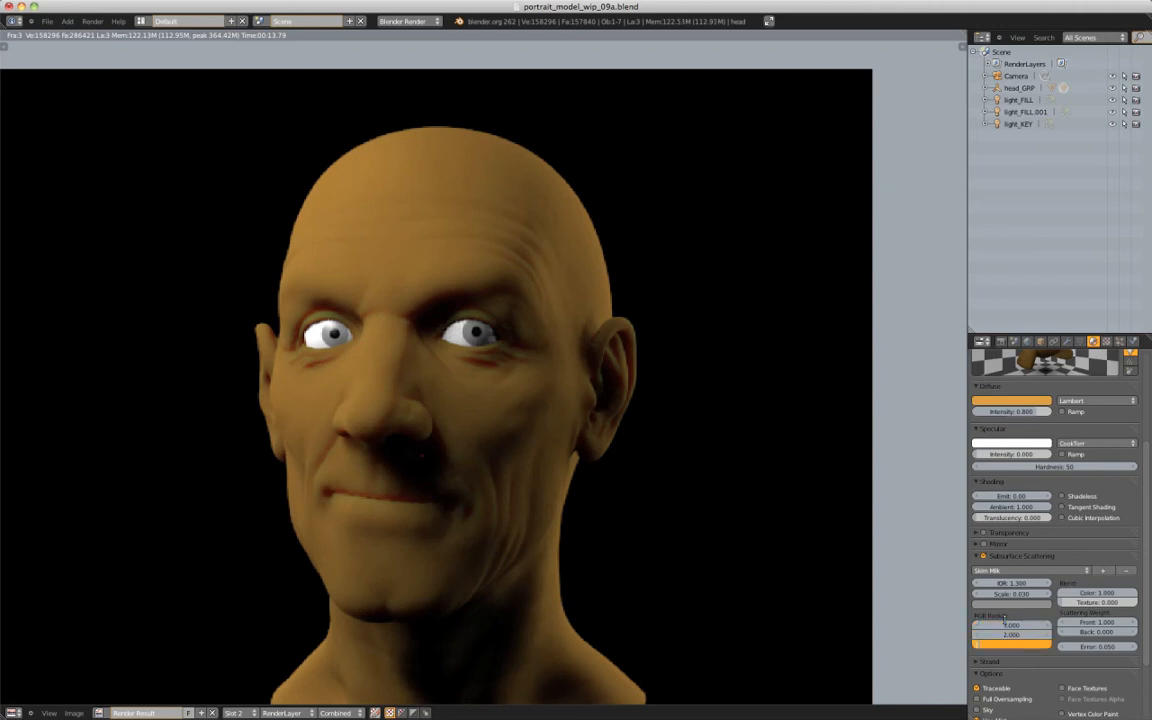
{"action": "key", "text": "Return"}
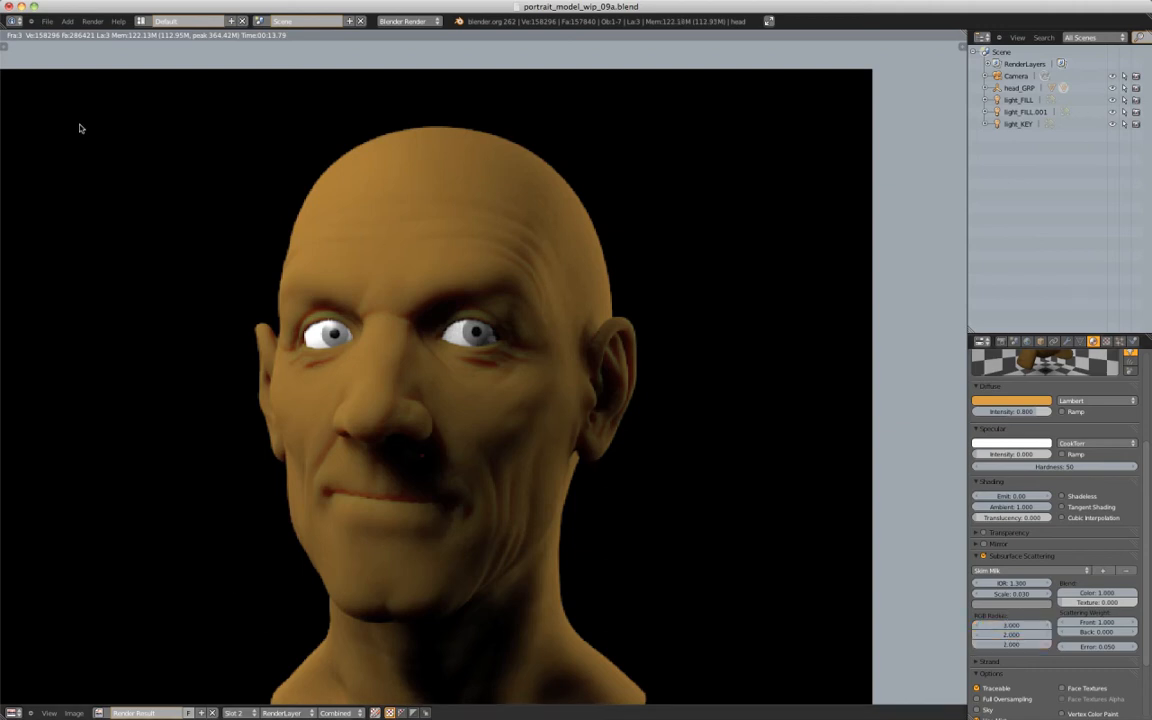
Render the head into Slot 3 and inspect the softened scattering across the face up close
{"action": "left_click", "coordinate": [233, 712]}
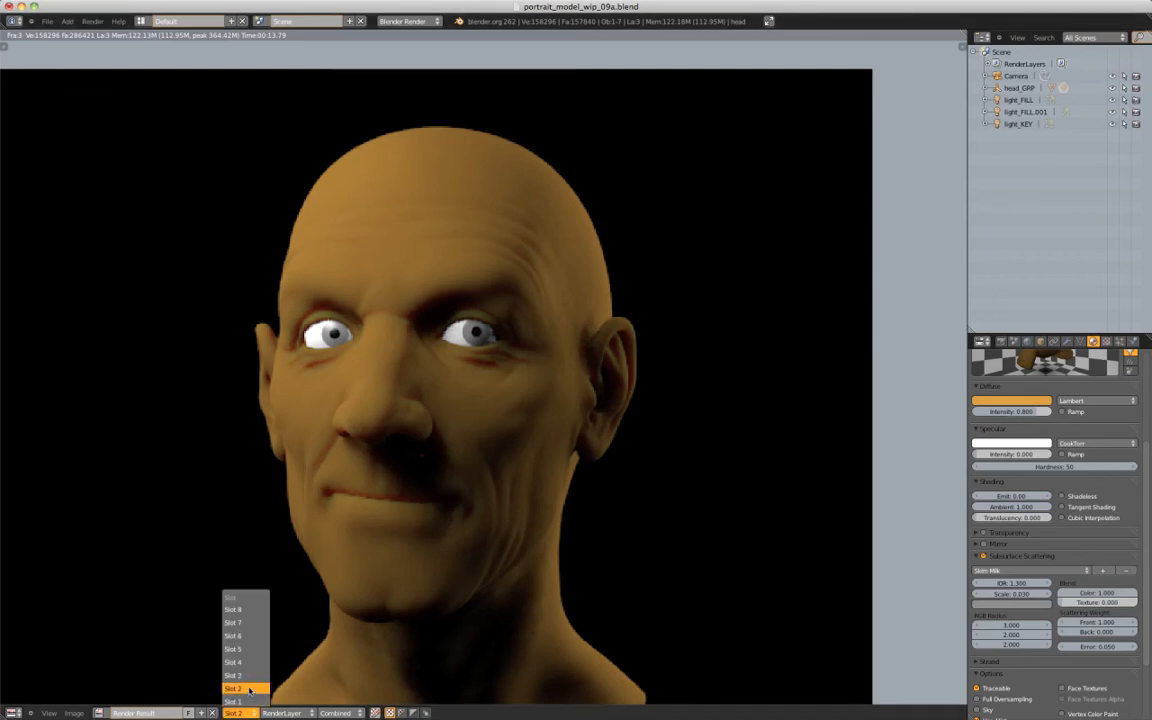
{"action": "left_click", "coordinate": [222, 612]}
{"action": "left_click", "coordinate": [93, 21]}
{"action": "left_click", "coordinate": [89, 31]}
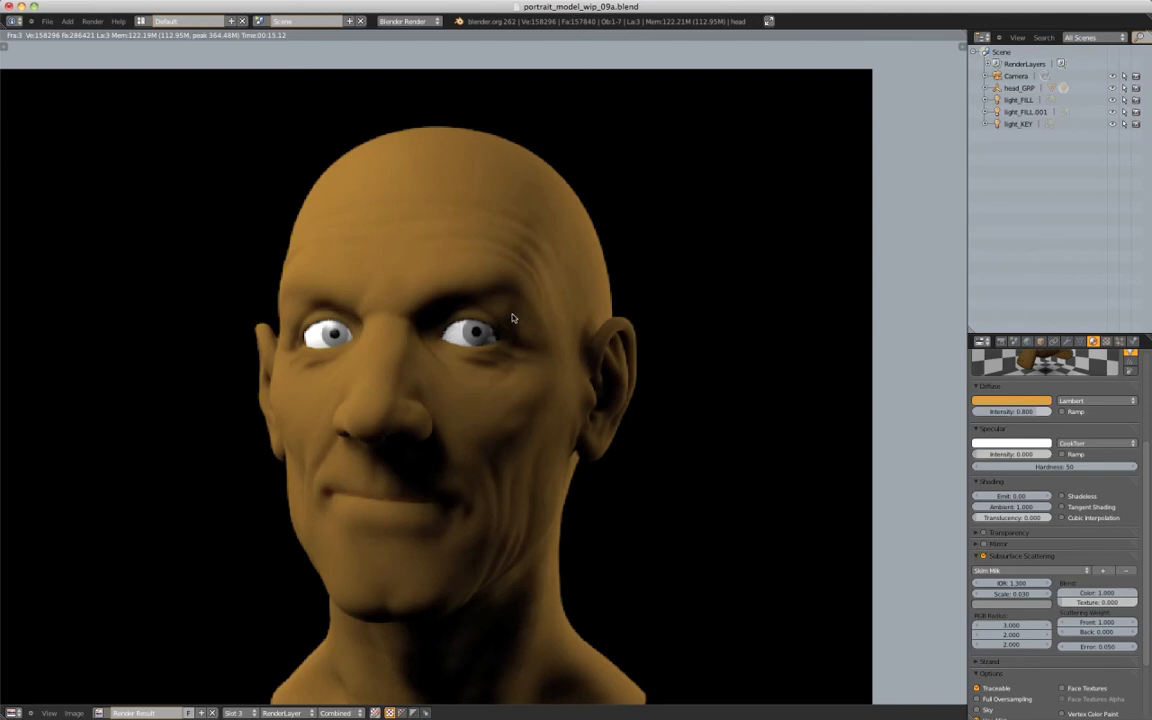
{"action": "scroll", "coordinate": [460, 290], "scroll_direction": "up", "scroll_amount": 2}
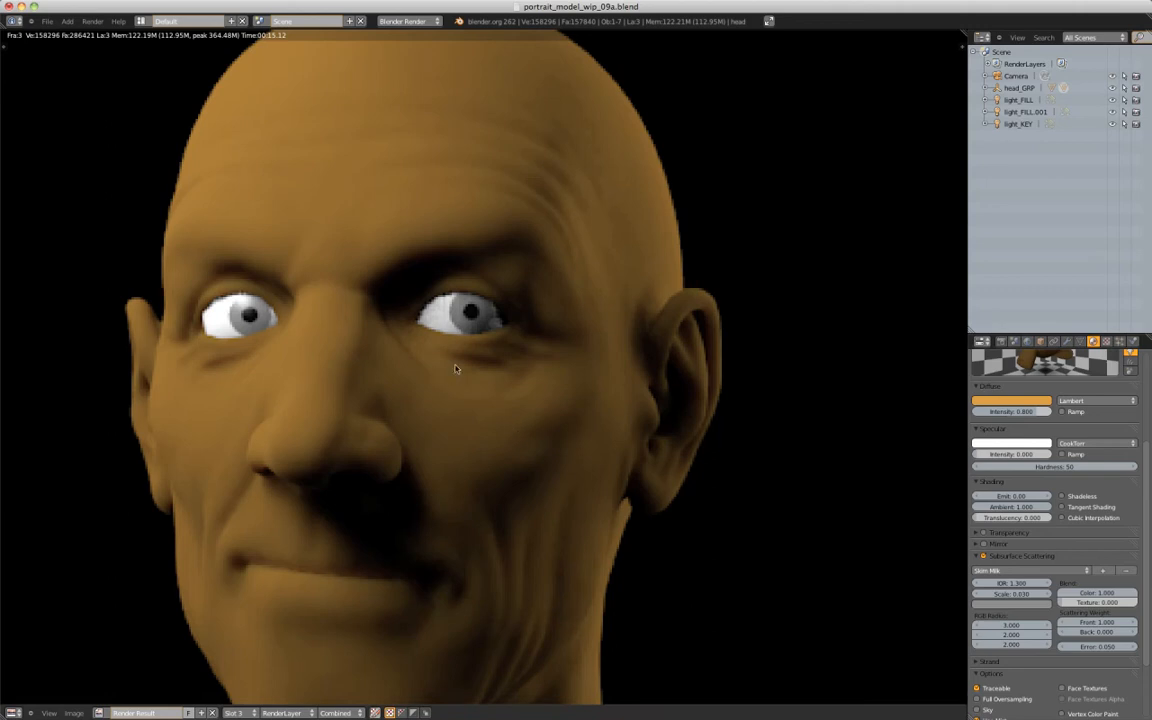
{"action": "scroll", "coordinate": [463, 360], "scroll_direction": "down", "scroll_amount": 2}
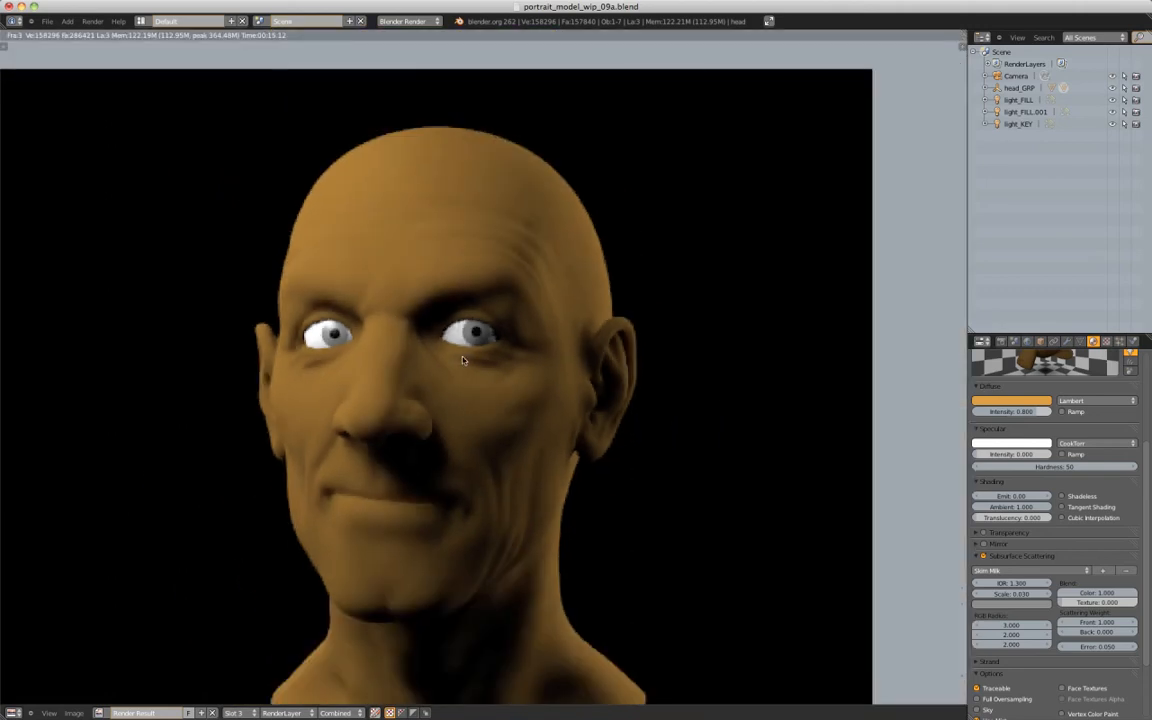
Assign the existing SSS_subDermal material to the head's third material slot
{"action": "scroll", "coordinate": [1074, 438], "scroll_direction": "up", "scroll_amount": 2}
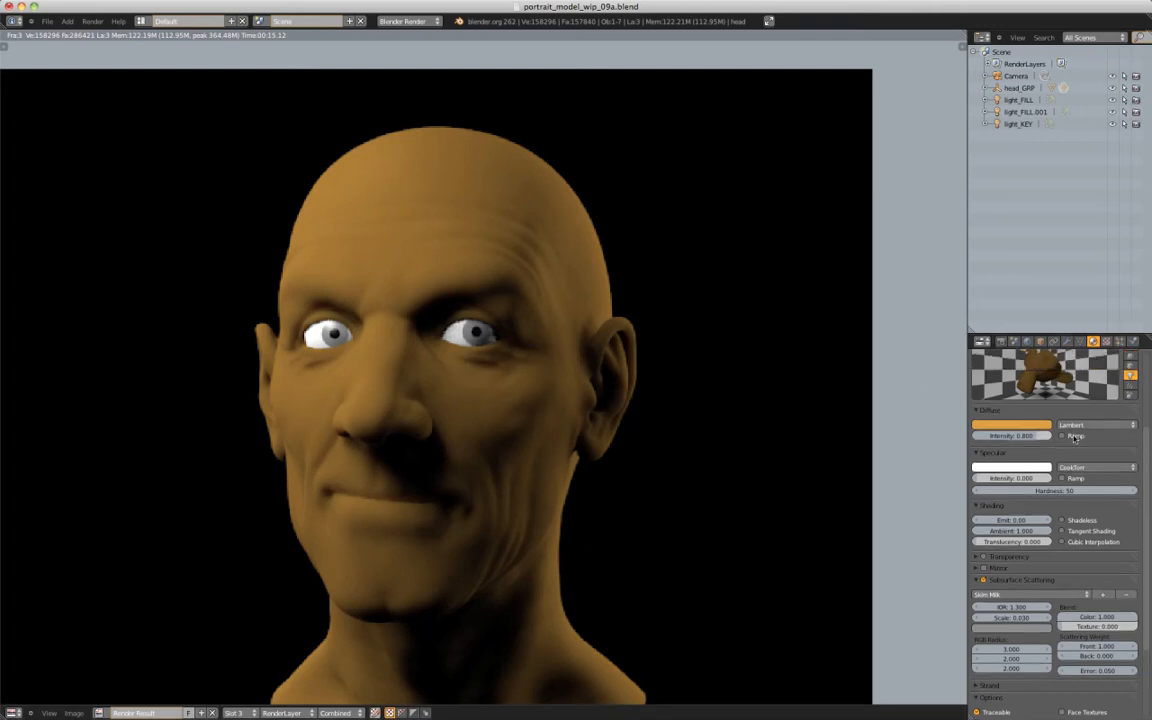
{"action": "scroll", "coordinate": [1074, 438], "scroll_direction": "up", "scroll_amount": 3}
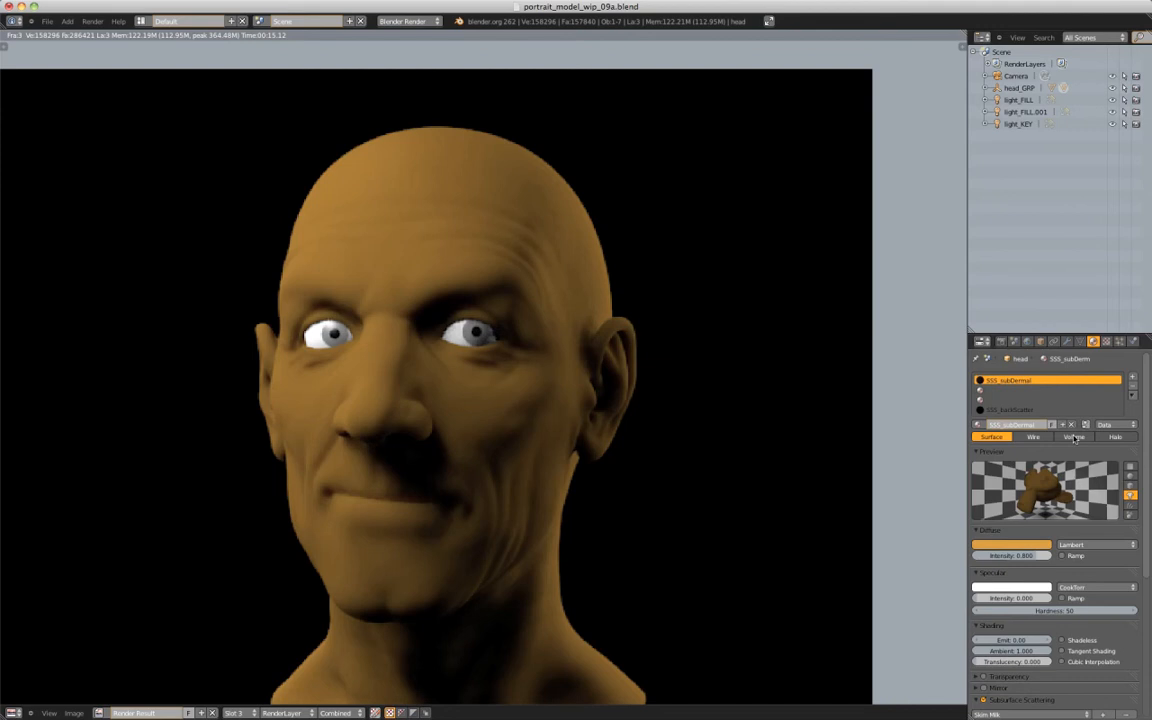
{"action": "left_click", "coordinate": [1001, 400]}
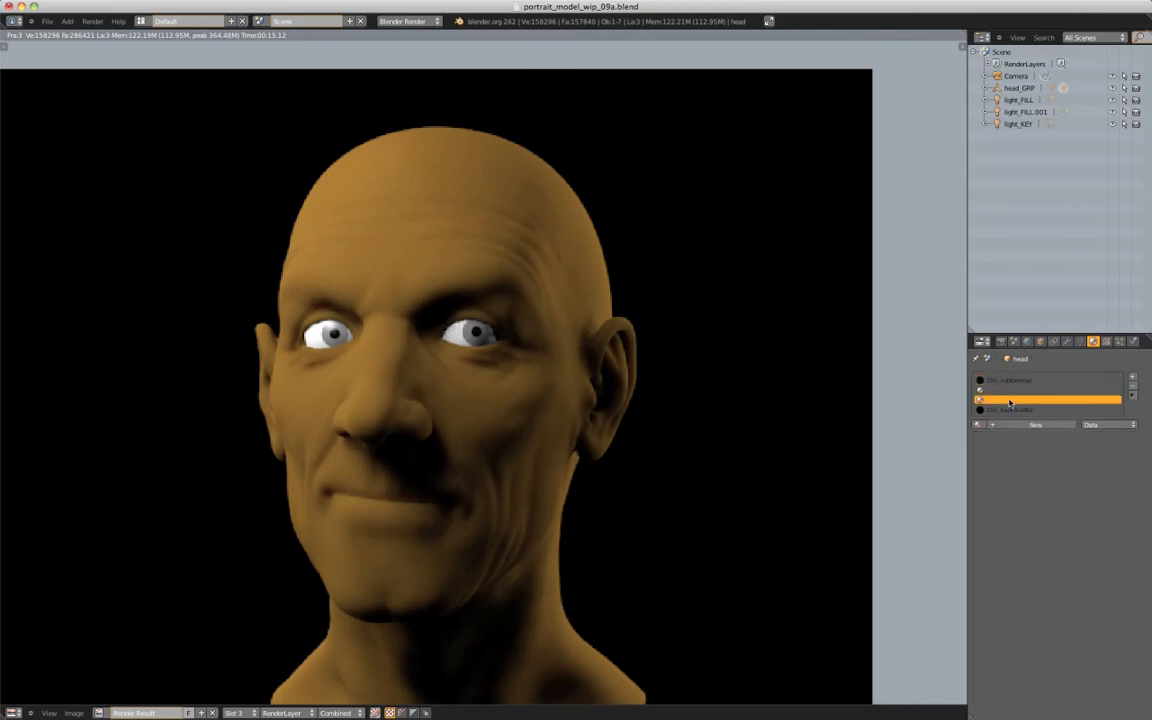
{"action": "left_click", "coordinate": [982, 425]}
{"action": "scroll", "coordinate": [1007, 530], "scroll_direction": "down", "scroll_amount": 6}
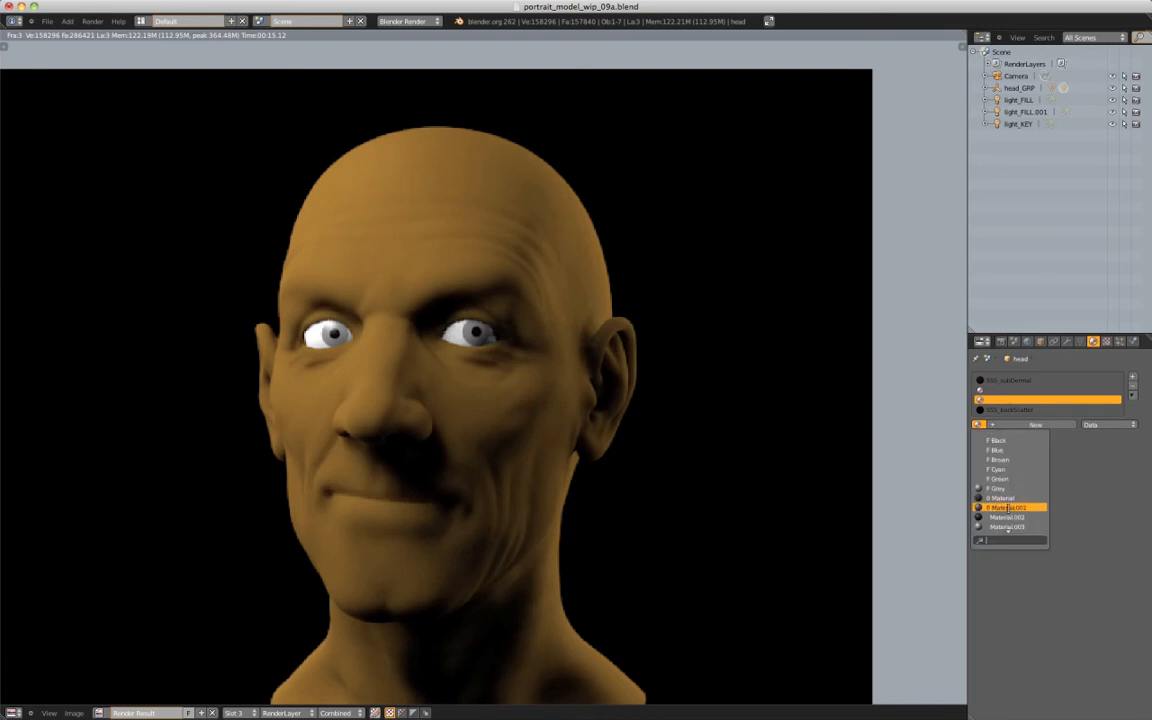
{"action": "scroll", "coordinate": [1007, 515], "scroll_direction": "down", "scroll_amount": 1}
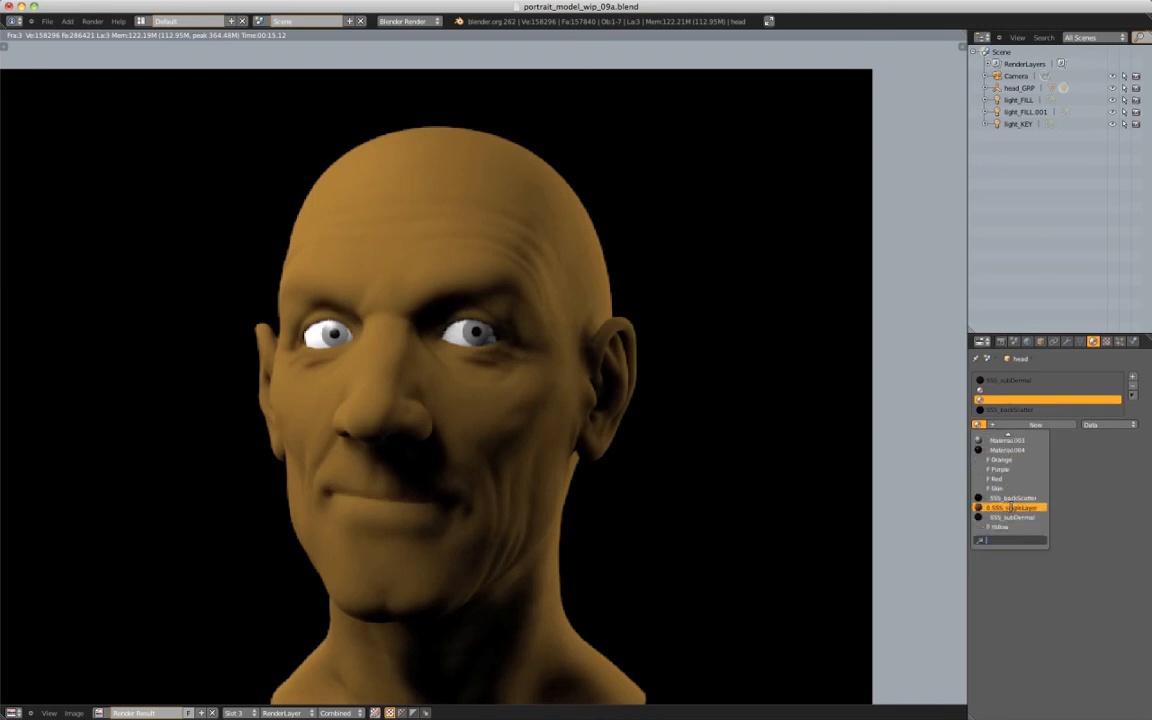
{"action": "left_click", "coordinate": [1010, 526]}
Make a single-user copy of SSS_subDermal in the head's first material slot and name it SSS_epiDermal
{"action": "left_click", "coordinate": [1019, 382]}
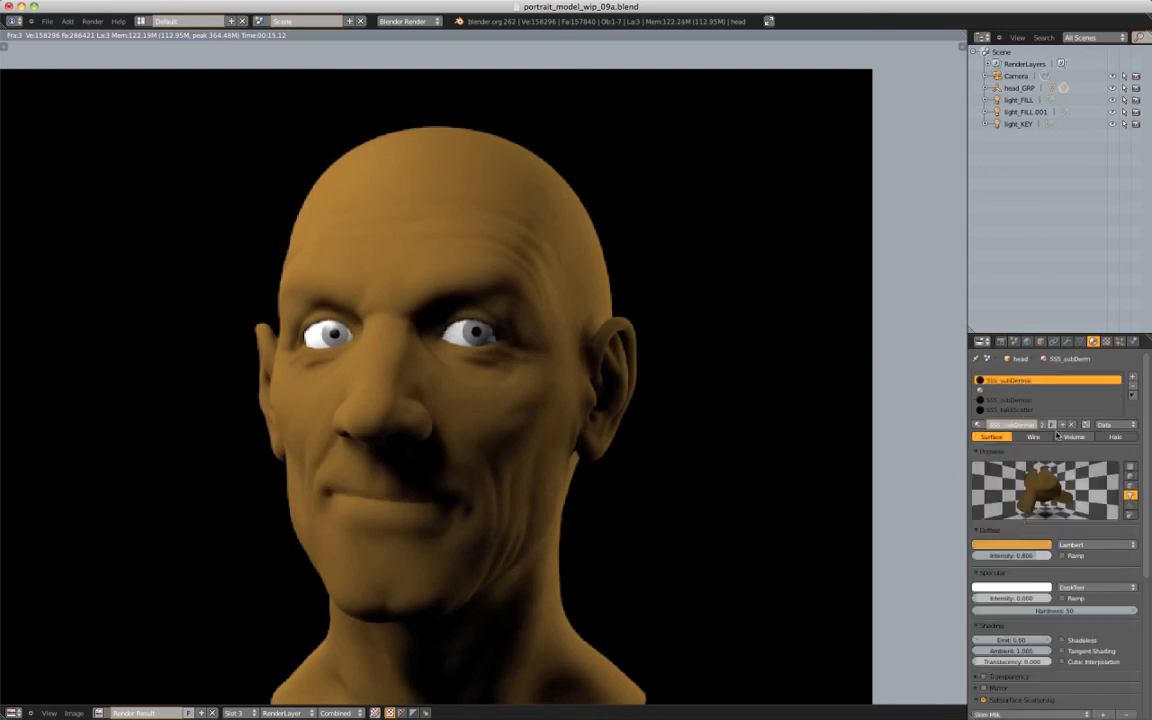
{"action": "left_click", "coordinate": [1064, 425]}
{"action": "type", "text": "SSS_spiDermal"}
{"action": "key", "text": "Return"}
Set the SSS_epiDermal diffuse color to a slightly darkened pale pink, hue 0.951 and saturation 0.275
{"action": "scroll", "coordinate": [1027, 451], "scroll_direction": "down", "scroll_amount": 3}
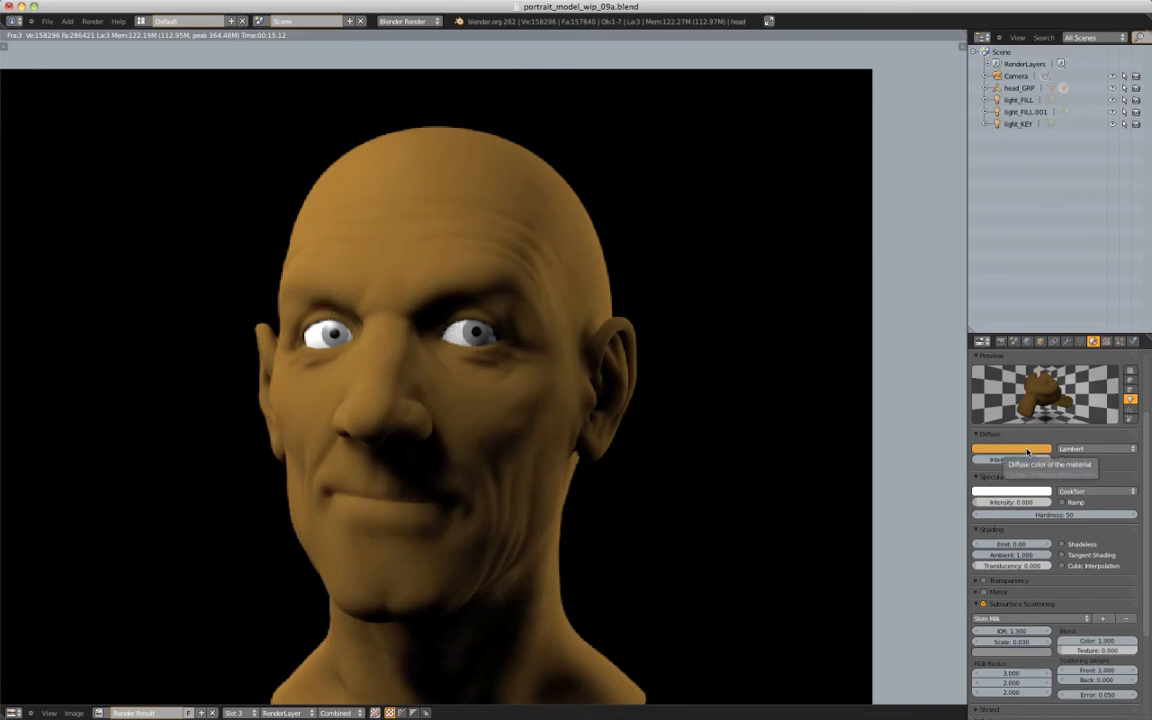
{"action": "left_click", "coordinate": [1027, 450]}
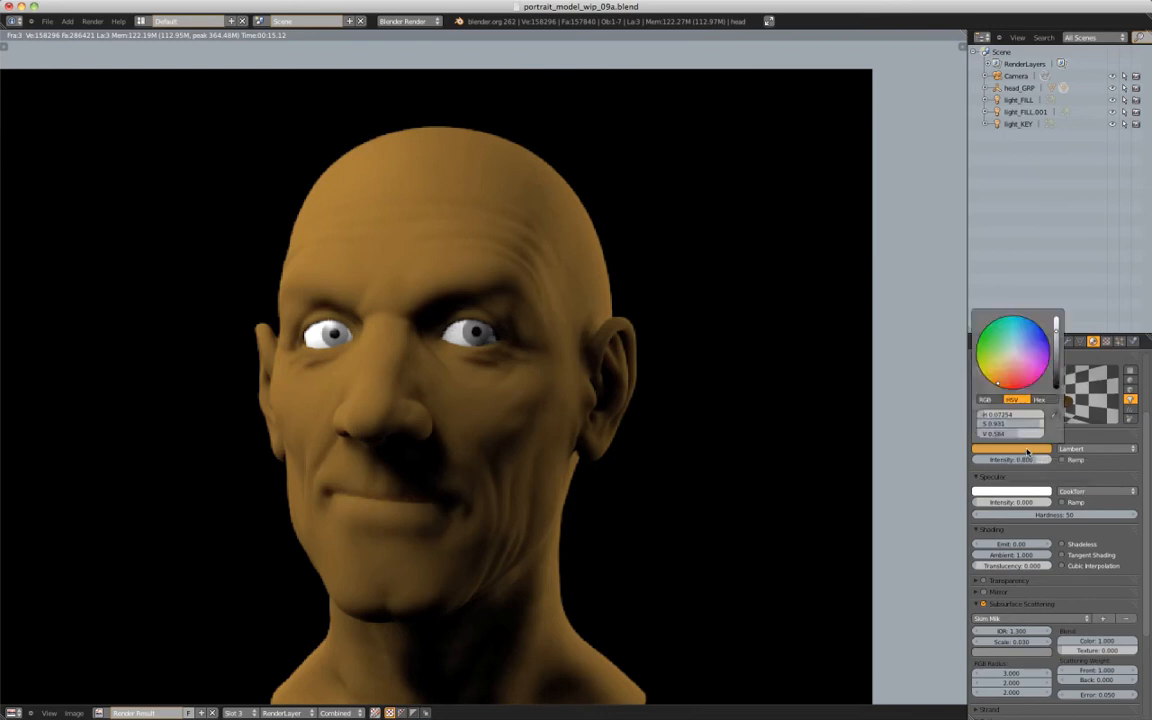
{"action": "left_click", "coordinate": [1018, 364]}
{"action": "left_click_drag", "start_coordinate": [1018, 361], "coordinate": [1016, 367]}
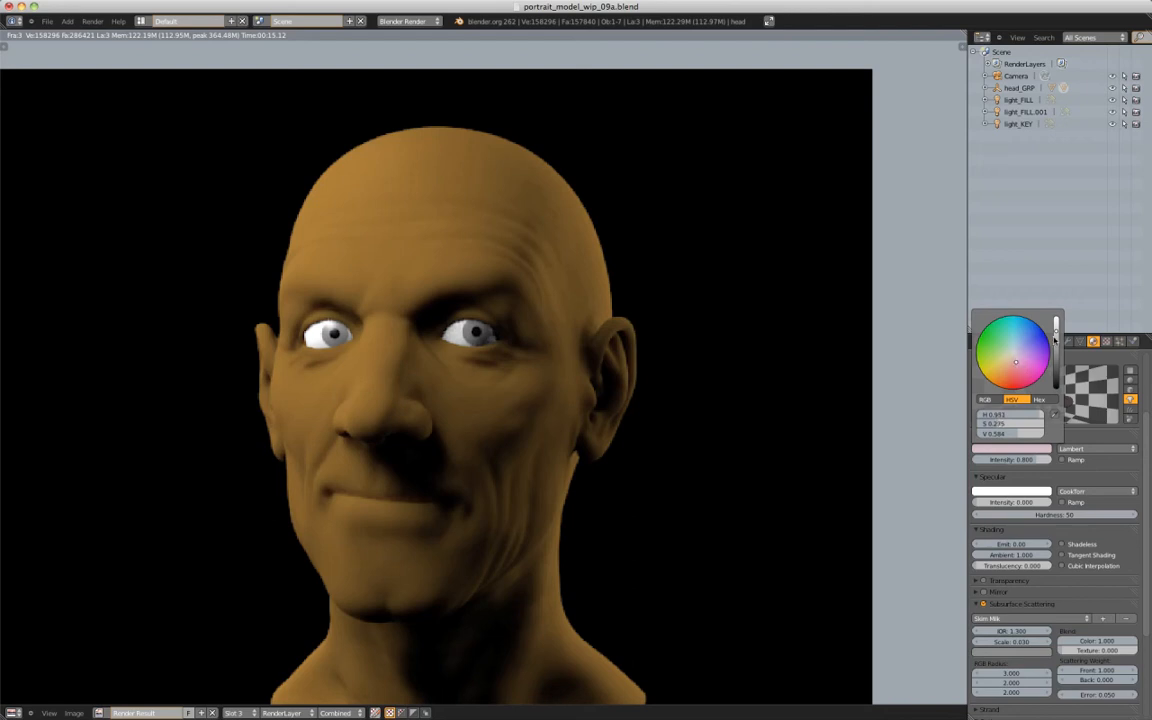
{"action": "left_click", "coordinate": [1056, 337]}
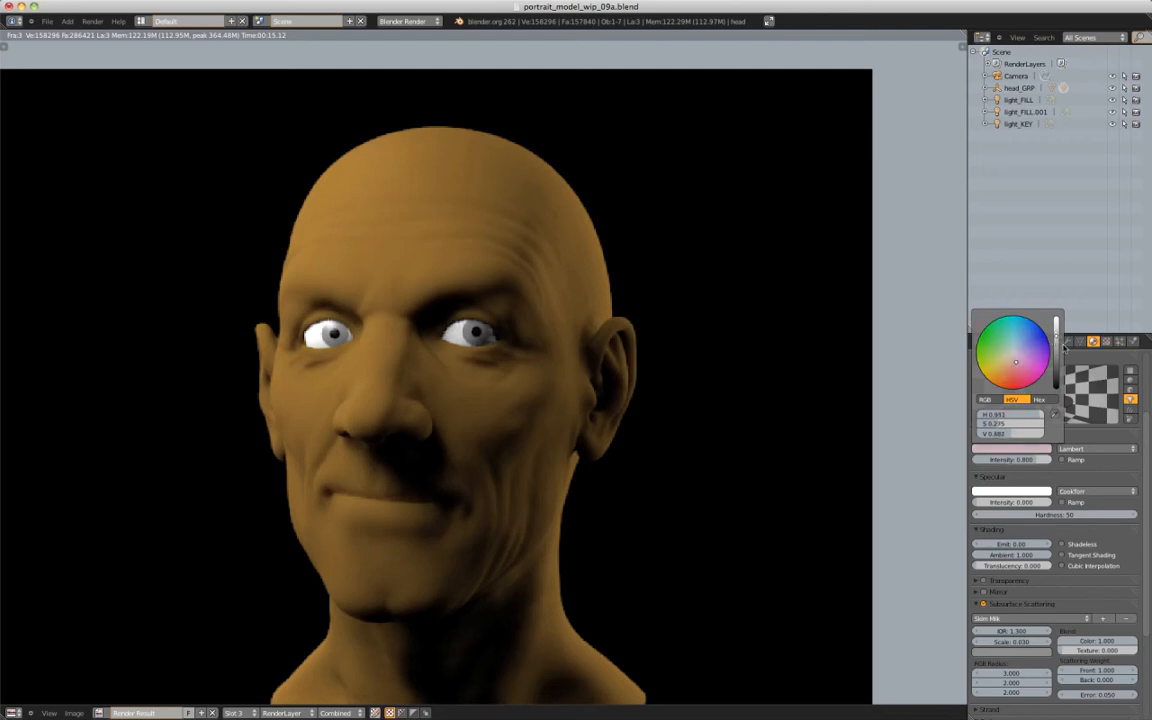
{"action": "left_click", "coordinate": [1018, 448]}
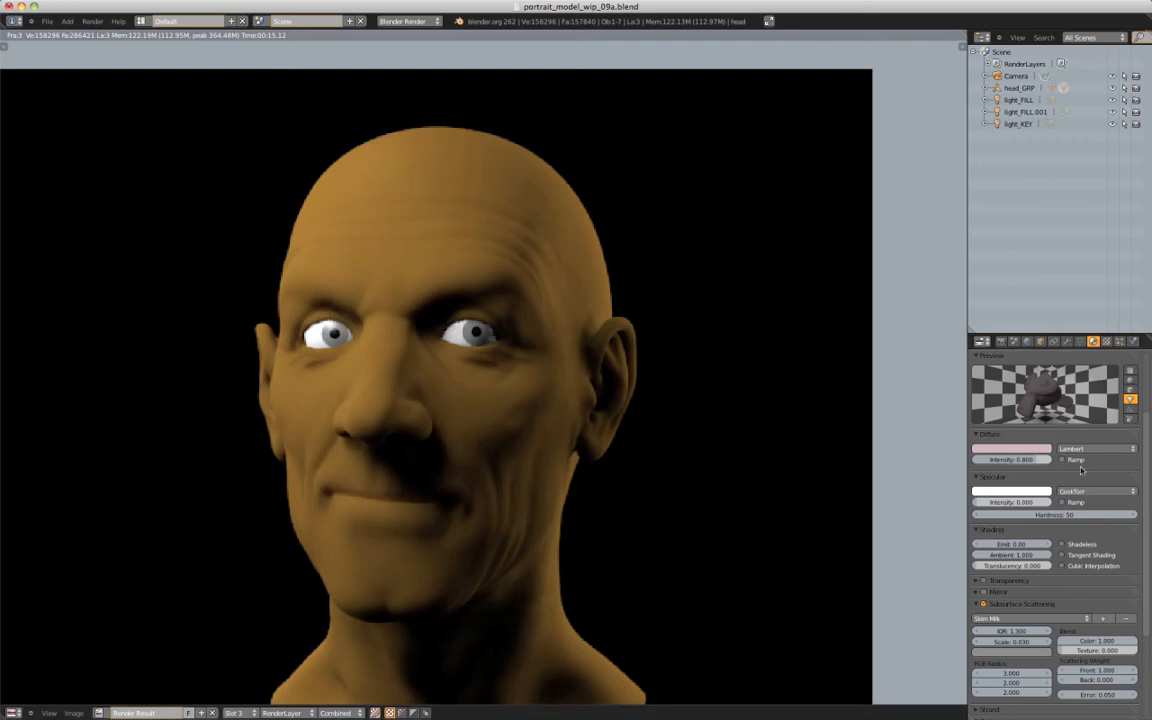
Set the SSS_epiDermal subsurface scattering RGB radius to 2.000, 1.000 and 1.000
{"action": "scroll", "coordinate": [1146, 398], "scroll_direction": "up", "scroll_amount": 3}
{"action": "scroll", "coordinate": [1146, 394], "scroll_direction": "up", "scroll_amount": 1}
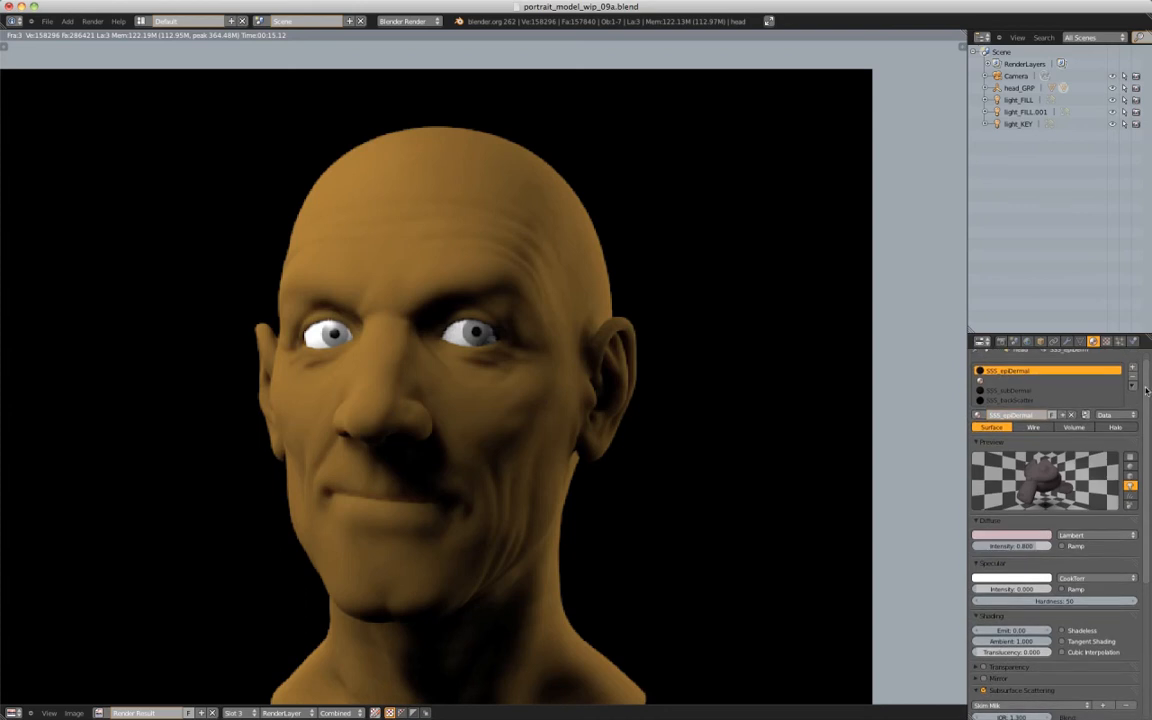
{"action": "scroll", "coordinate": [1146, 392], "scroll_direction": "down", "scroll_amount": 4}
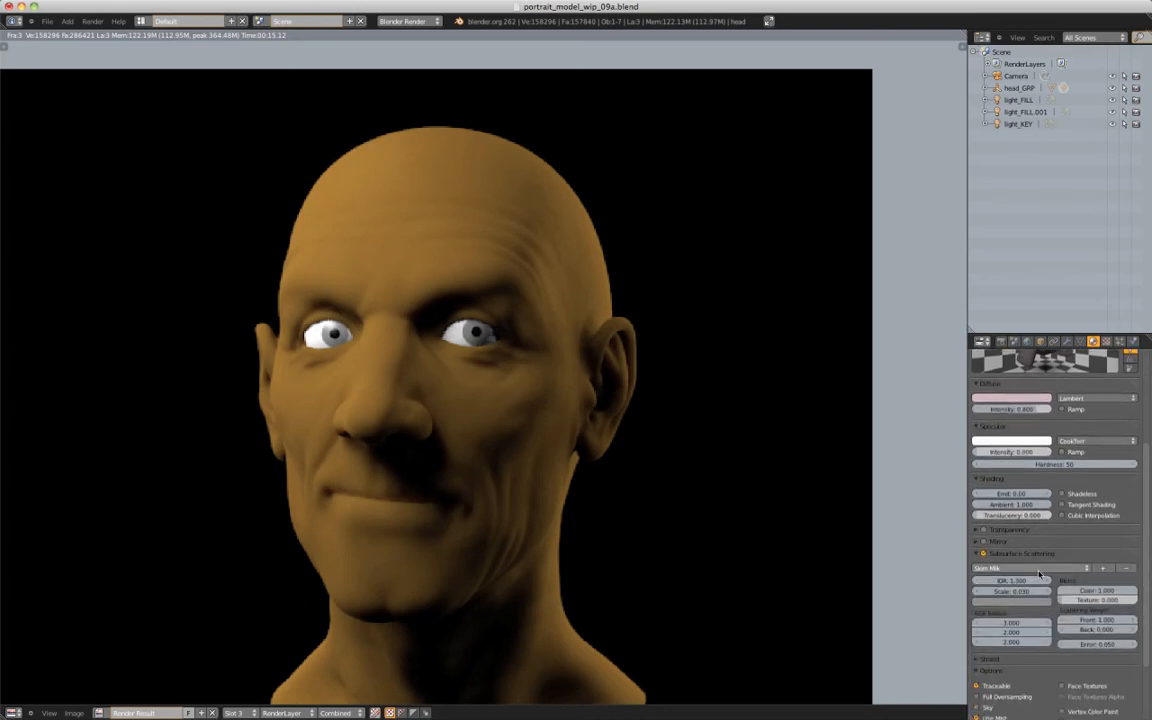
{"action": "left_click", "coordinate": [1008, 622]}
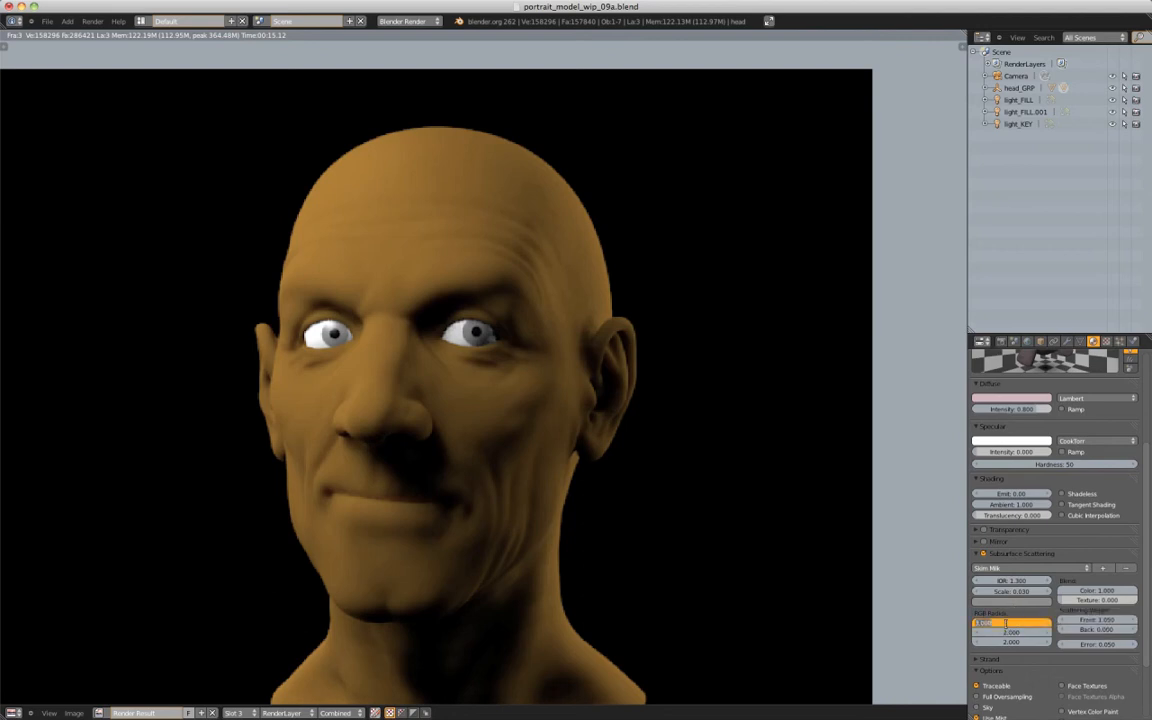
{"action": "key", "text": "BackSpace"}
{"action": "type", "text": "1"}
{"action": "key", "text": "Return"}
{"action": "left_click", "coordinate": [1008, 624]}
{"action": "type", "text": "2"}
{"action": "key", "text": "Return"}
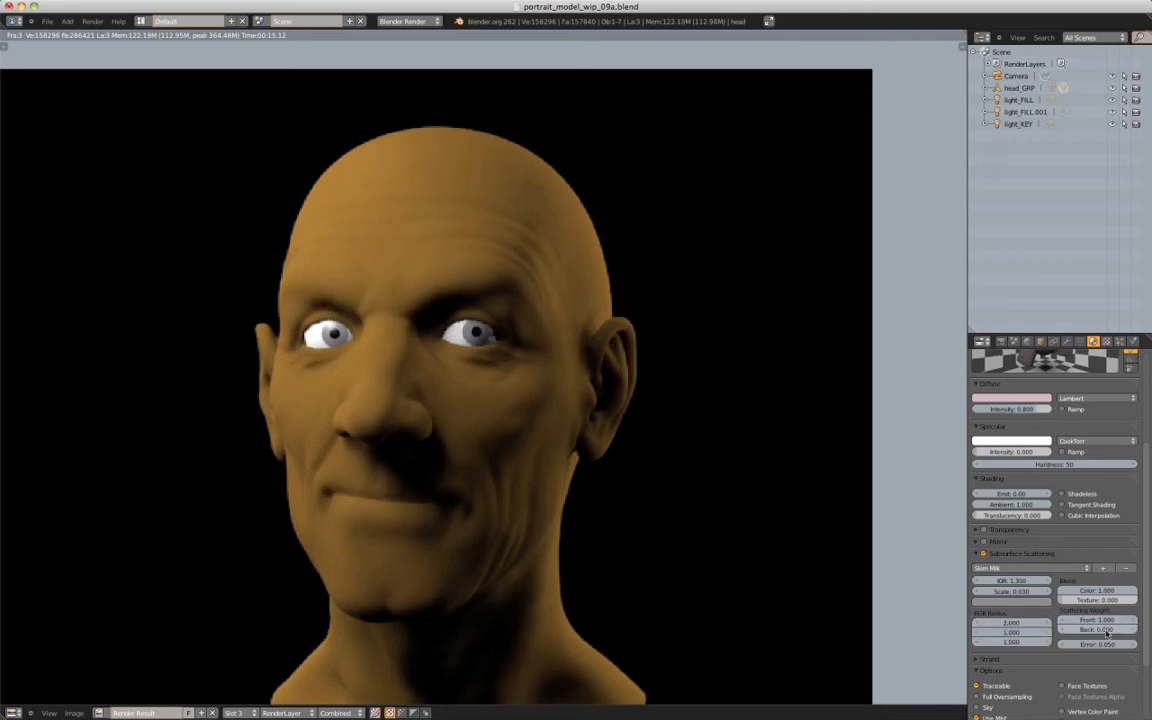
Render the head with the SSS_epiDermal material into Slot 4
{"action": "left_click", "coordinate": [92, 21]}
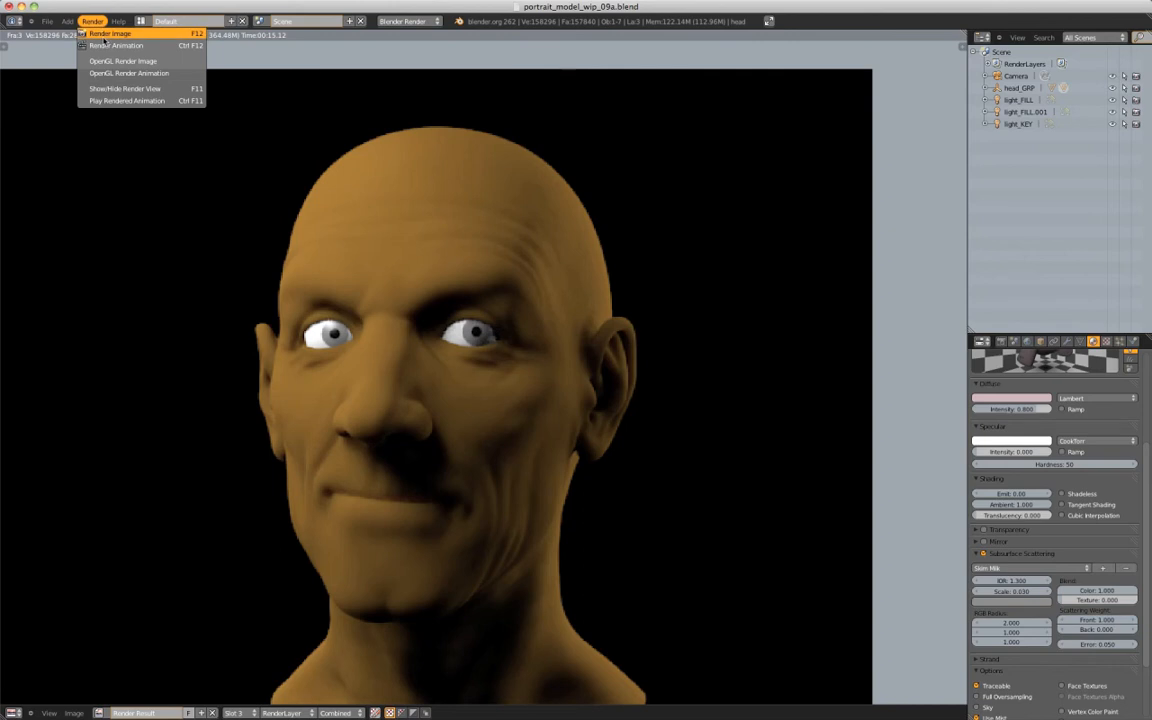
{"action": "left_click", "coordinate": [233, 712]}
{"action": "left_click", "coordinate": [225, 600]}
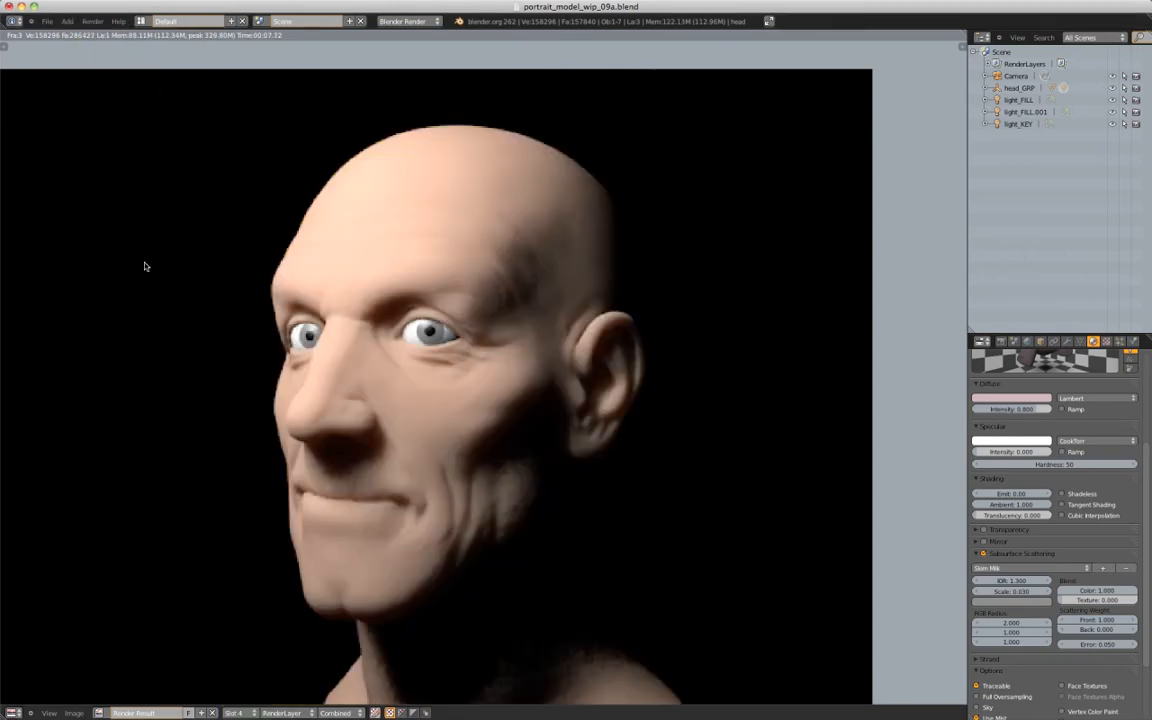
{"action": "left_click", "coordinate": [92, 21]}
{"action": "left_click", "coordinate": [110, 33]}
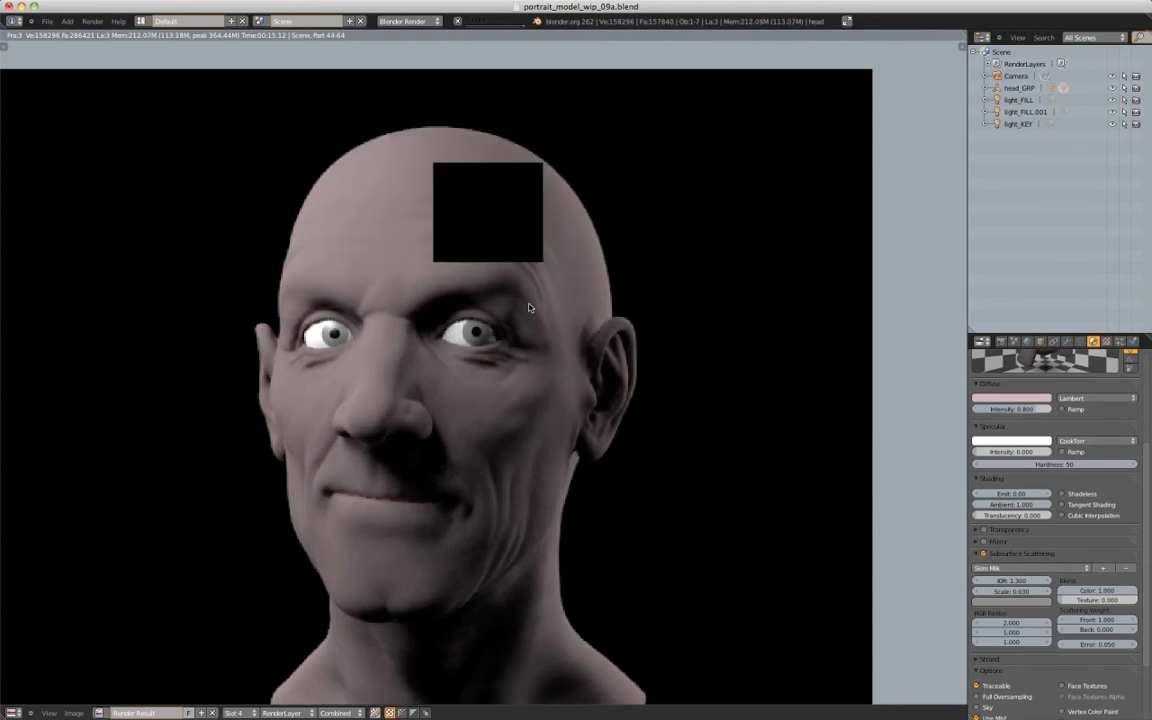
Examine the epidermal scattering around the eyes, nose and mouth up close, and view the whole rendered head
{"action": "scroll", "coordinate": [422, 360], "scroll_direction": "up", "scroll_amount": 2}
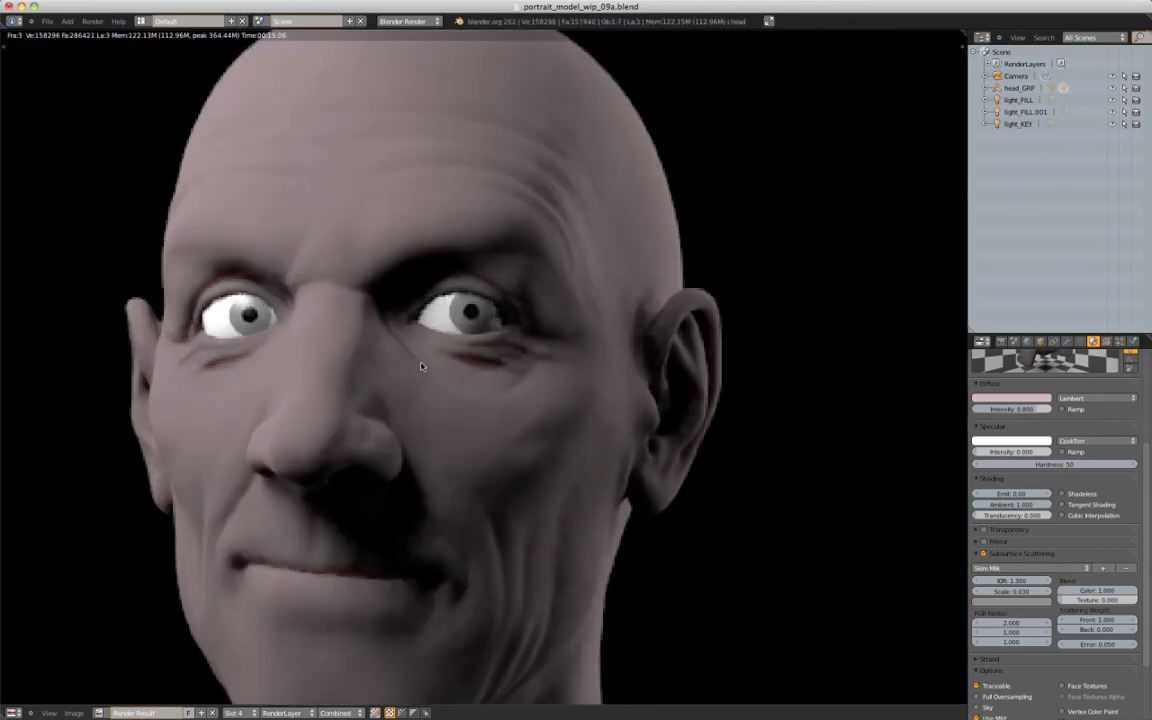
{"action": "scroll", "coordinate": [400, 360], "scroll_direction": "up", "scroll_amount": 3}
{"action": "scroll", "coordinate": [337, 358], "scroll_direction": "down", "scroll_amount": 1}
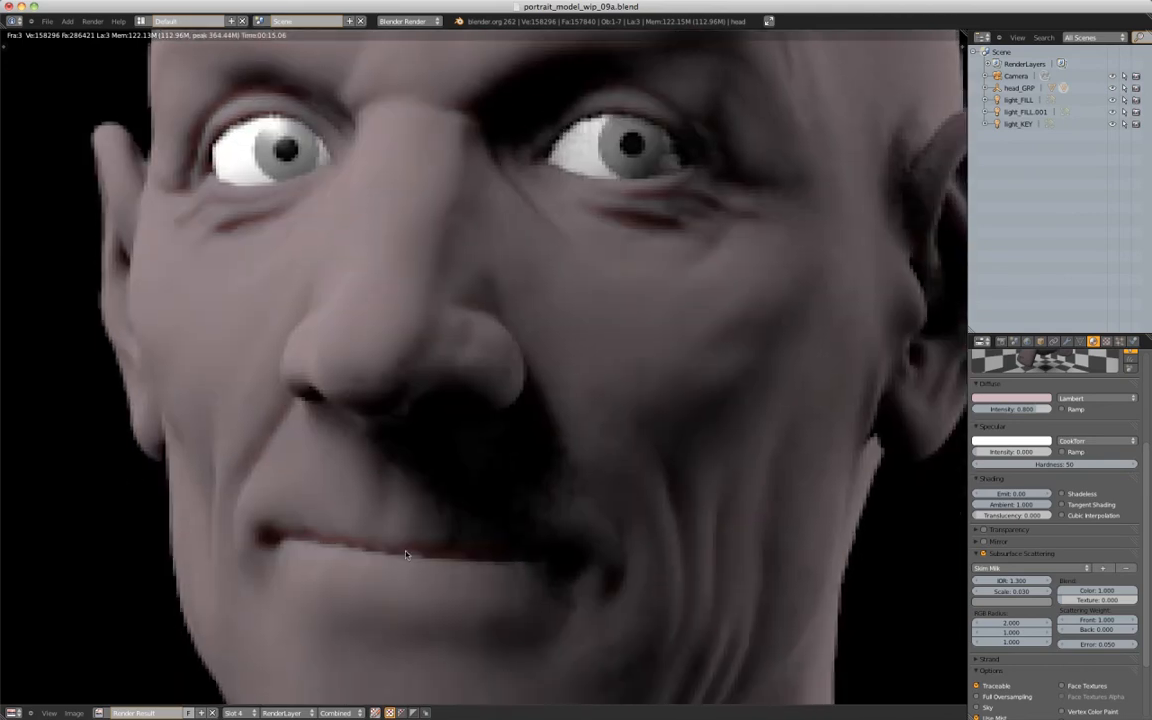
{"action": "scroll", "coordinate": [475, 412], "scroll_direction": "down", "scroll_amount": 2}
{"action": "scroll", "coordinate": [475, 412], "scroll_direction": "down", "scroll_amount": 2}
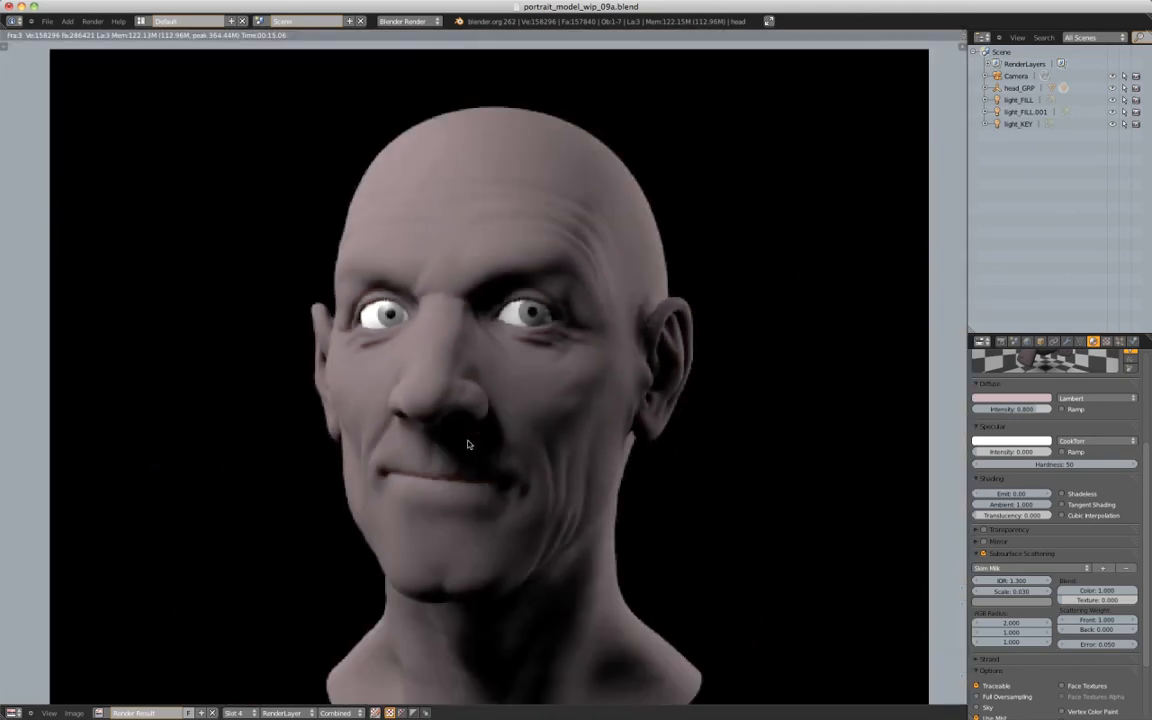
{"action": "middle_click_drag", "start_coordinate": [533, 381], "coordinate": [488, 344]}
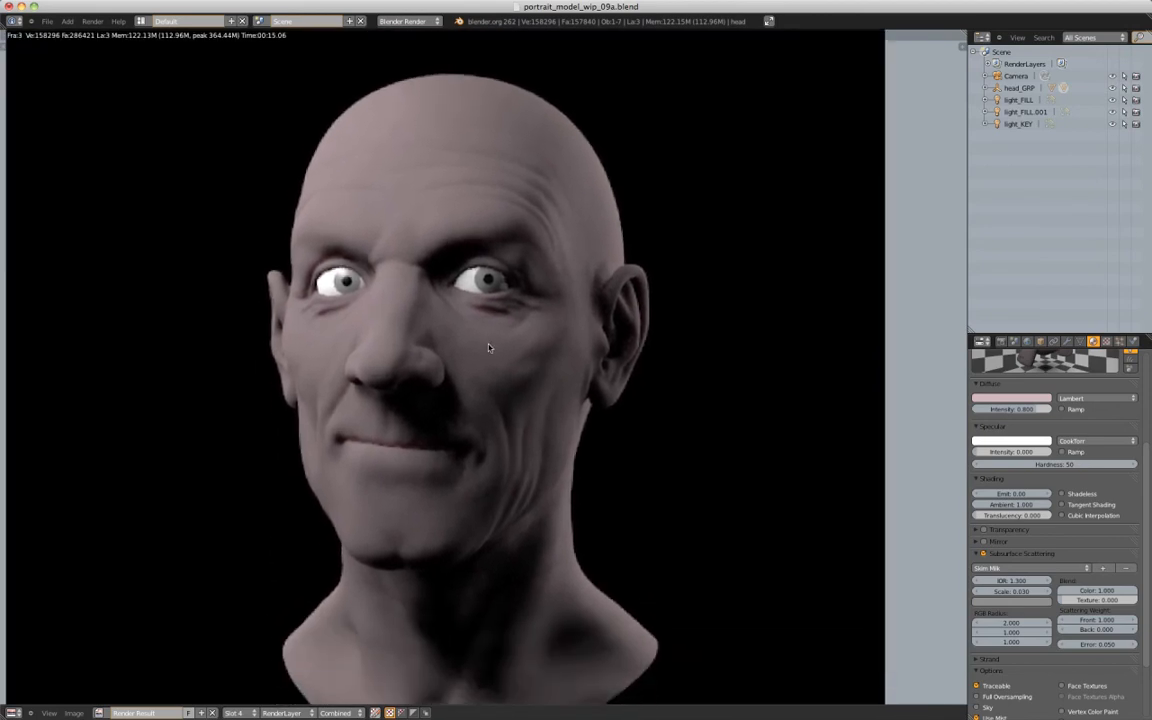
{"action": "scroll", "coordinate": [488, 340], "scroll_direction": "down", "scroll_amount": 2}
{"action": "scroll", "coordinate": [488, 340], "scroll_direction": "up", "scroll_amount": 1}
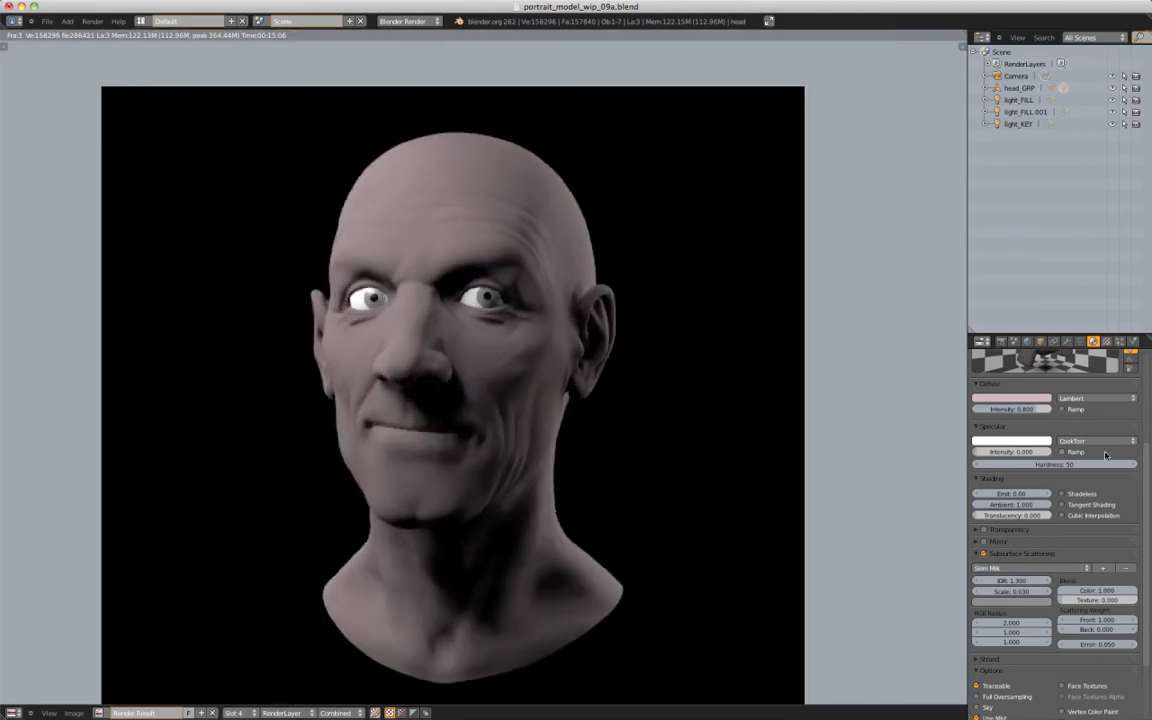
Assign the existing SSS_epiDermal material to the head's empty second material slot
{"action": "left_click_drag", "start_coordinate": [1146, 445], "coordinate": [1147, 345]}
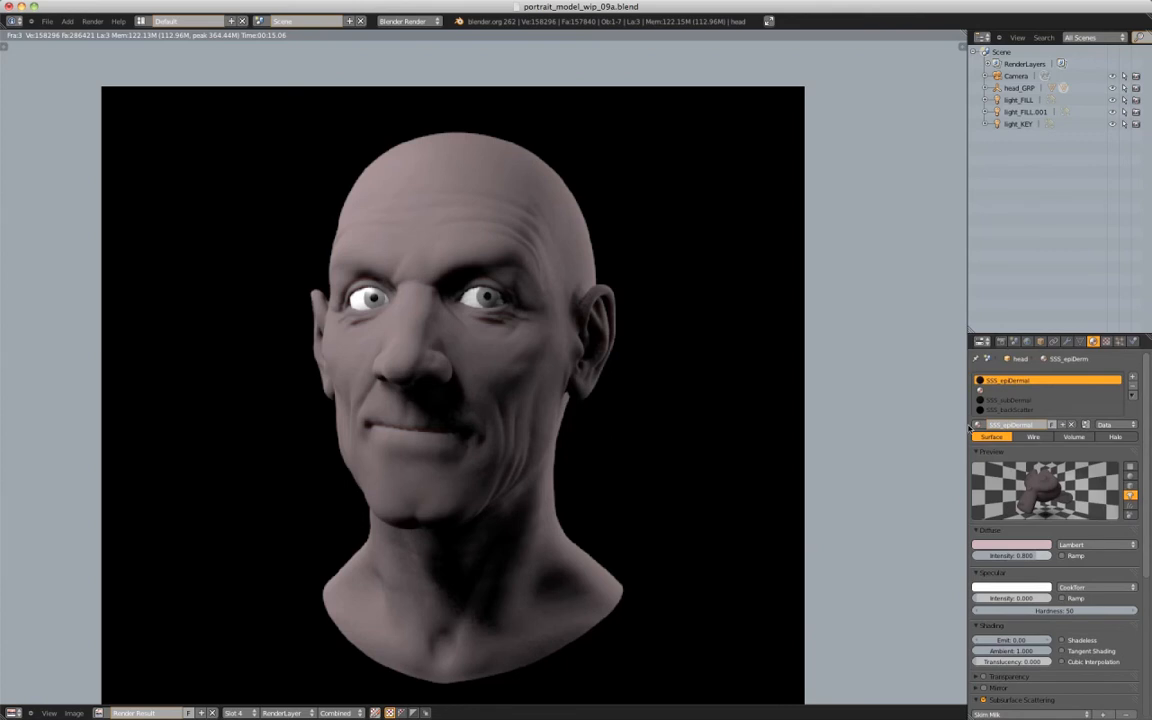
{"action": "left_click", "coordinate": [1001, 391]}
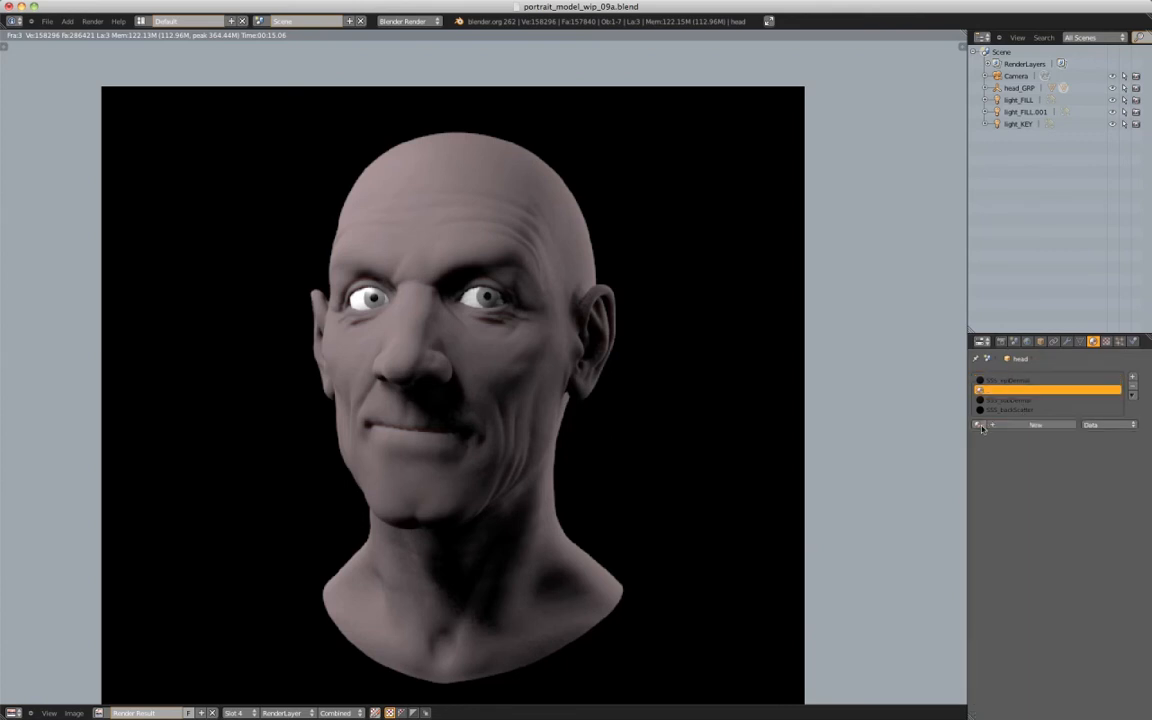
{"action": "left_click", "coordinate": [979, 424]}
{"action": "scroll", "coordinate": [1010, 527], "scroll_direction": "down", "scroll_amount": 8}
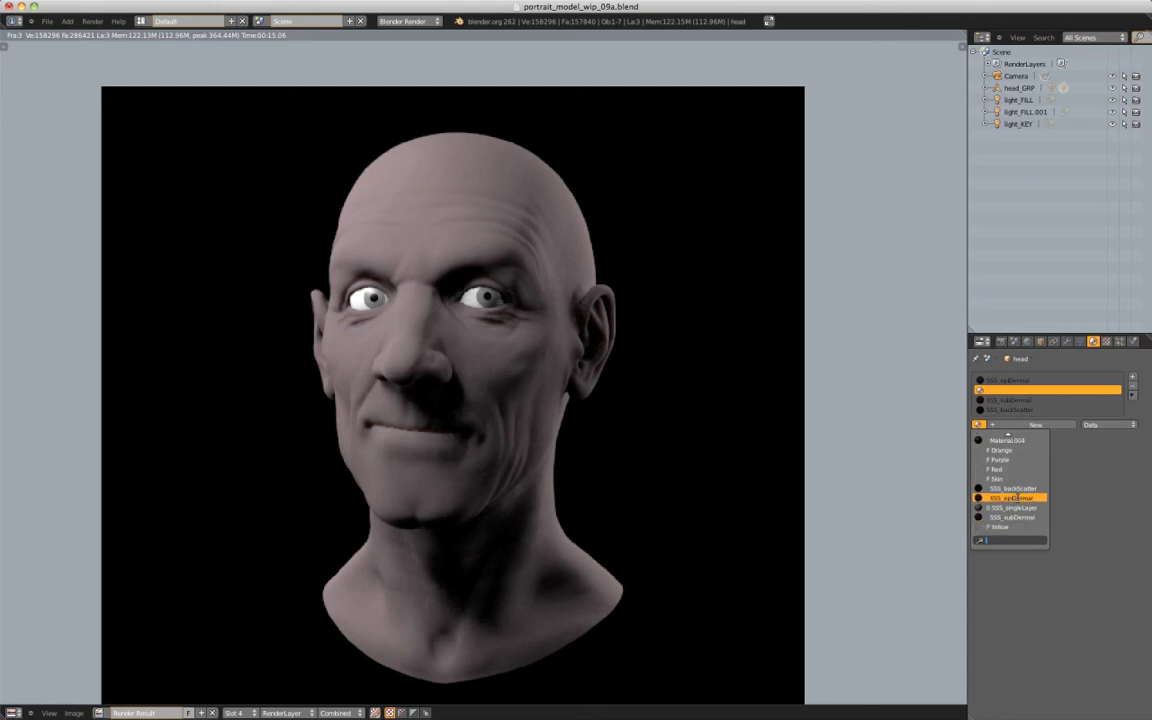
{"action": "left_click", "coordinate": [1015, 497]}
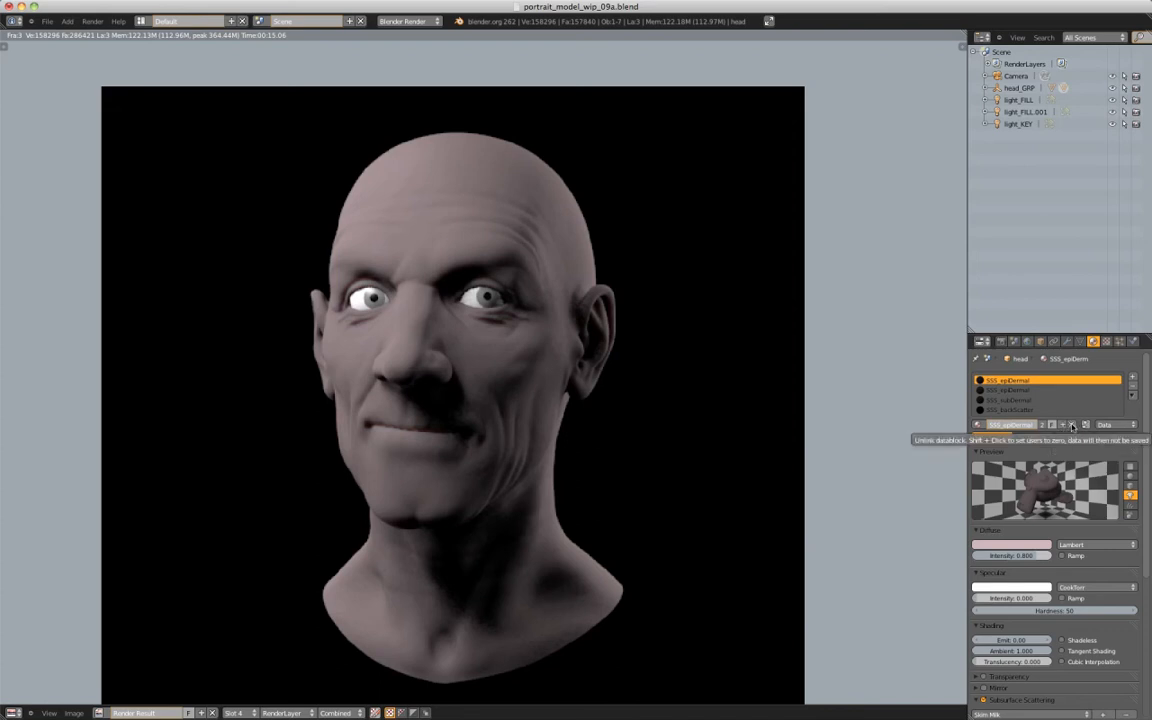
Replace the material in the head's first slot with a new node-based material named SSS_triLayer
{"action": "left_click", "coordinate": [1072, 426]}
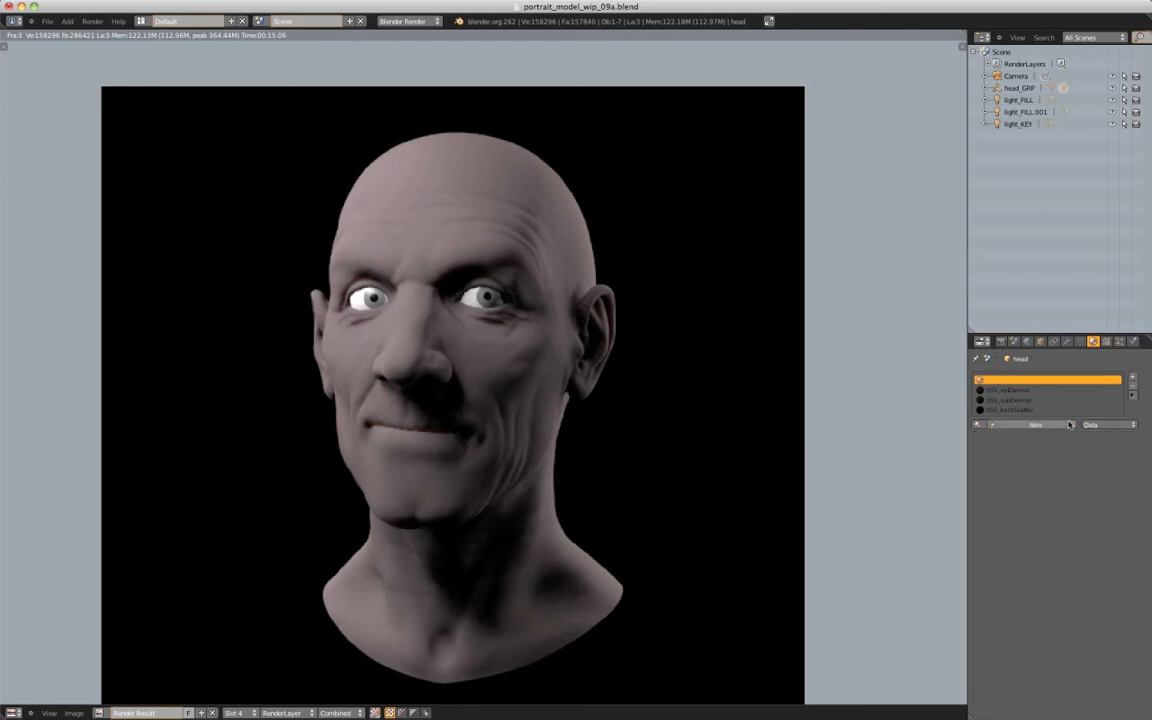
{"action": "left_click", "coordinate": [1010, 427]}
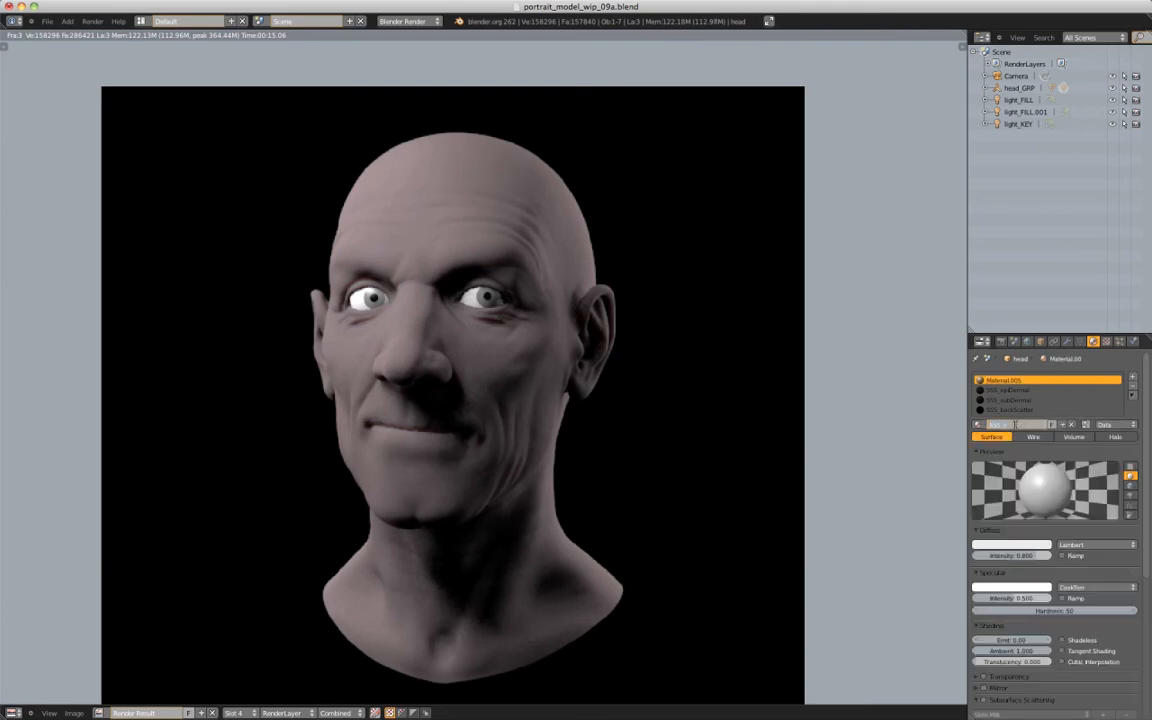
{"action": "key", "text": "Return"}
{"action": "left_click", "coordinate": [1087, 427]}
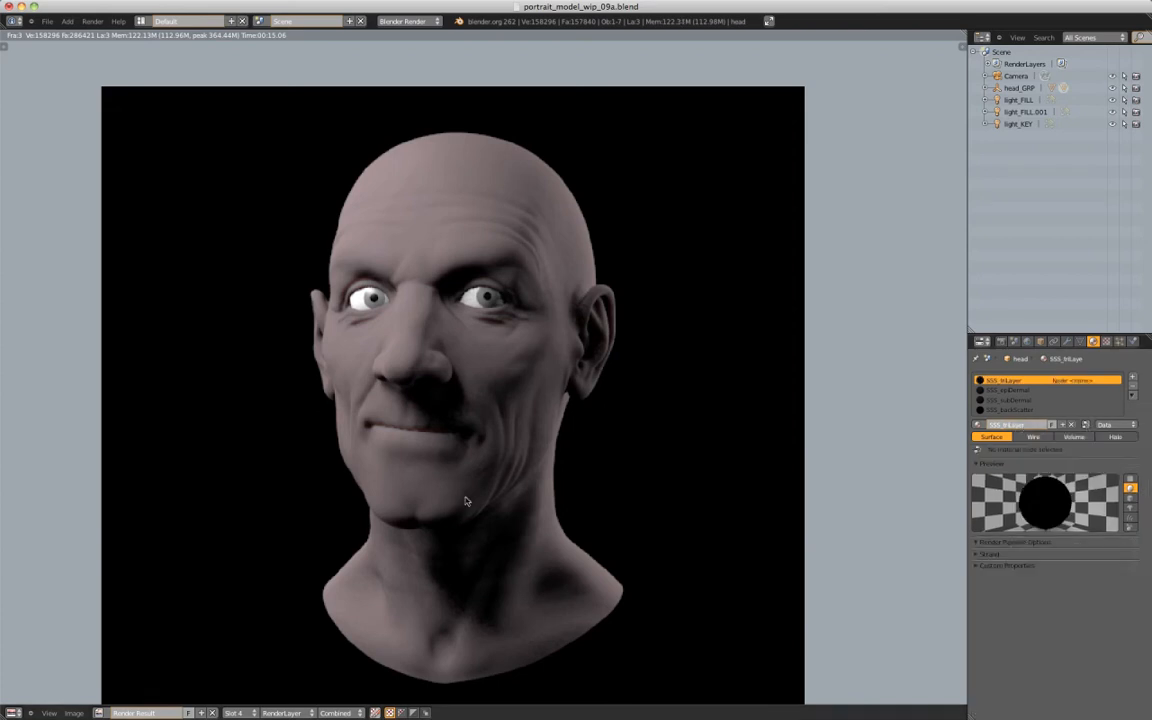
Split the render view into two areas and turn one of them into a Node Editor
{"action": "left_click_drag", "start_coordinate": [8, 712], "coordinate": [514, 645]}
{"action": "left_click", "coordinate": [13, 712]}
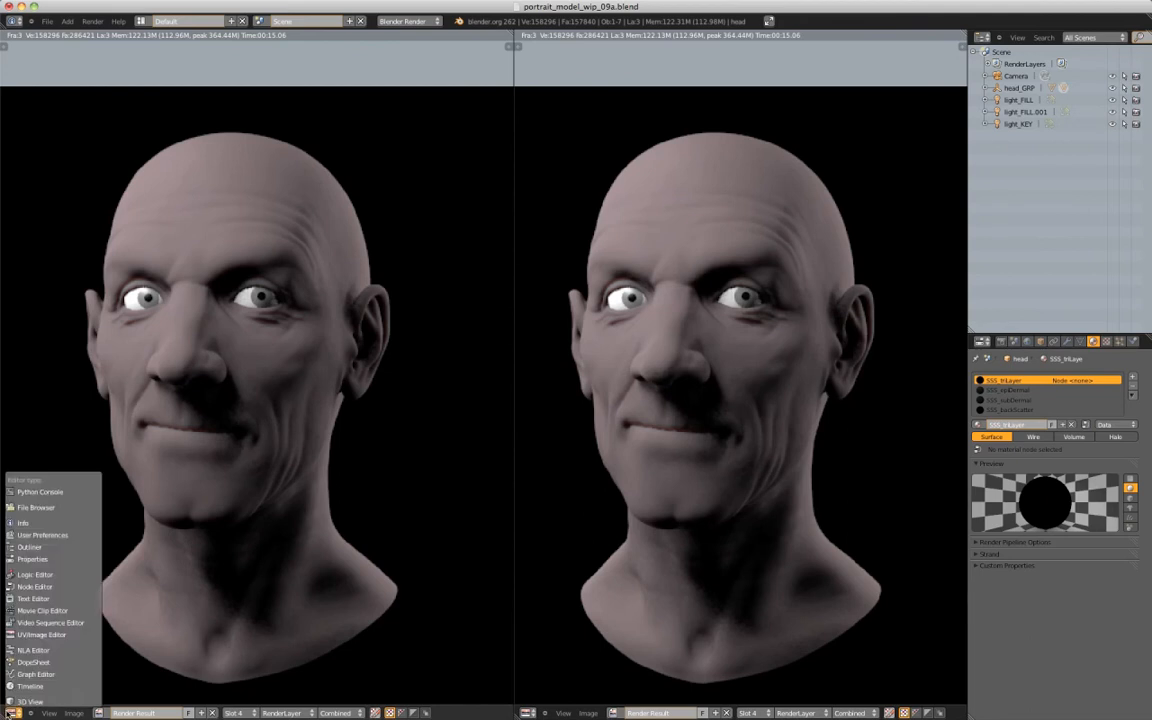
{"action": "left_click", "coordinate": [40, 586]}
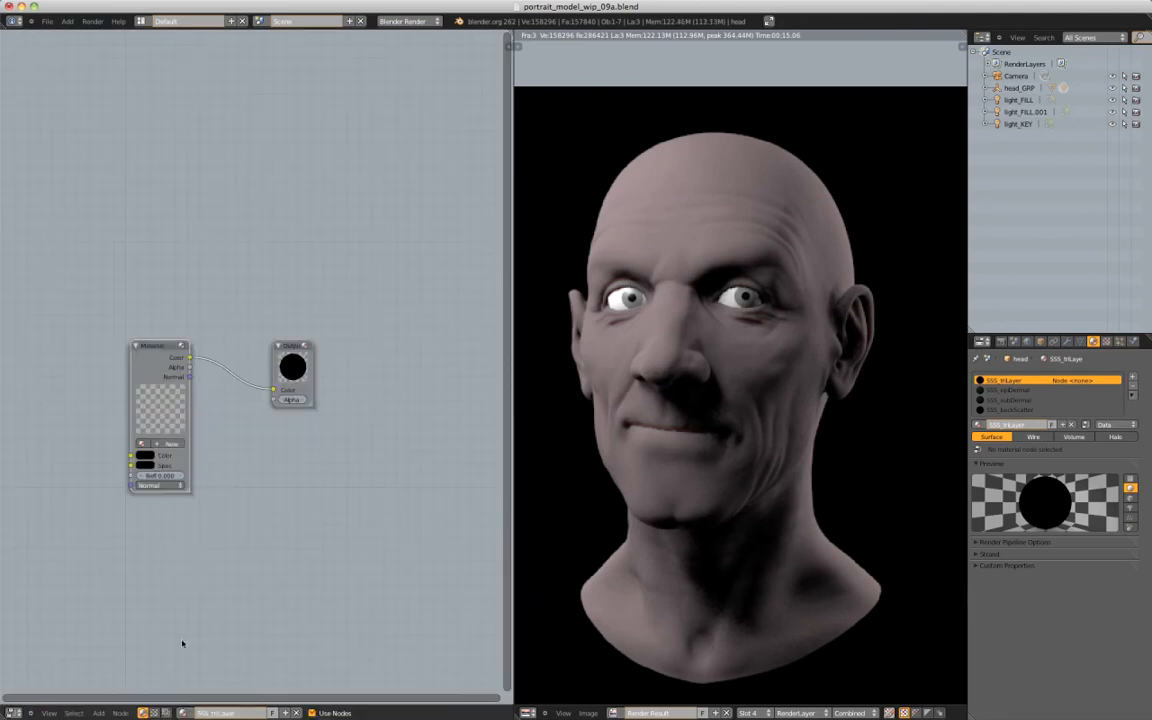
Move the Material and Output nodes apart and load SSS_backScatter into the Material node
{"action": "left_click_drag", "start_coordinate": [157, 347], "coordinate": [89, 288]}
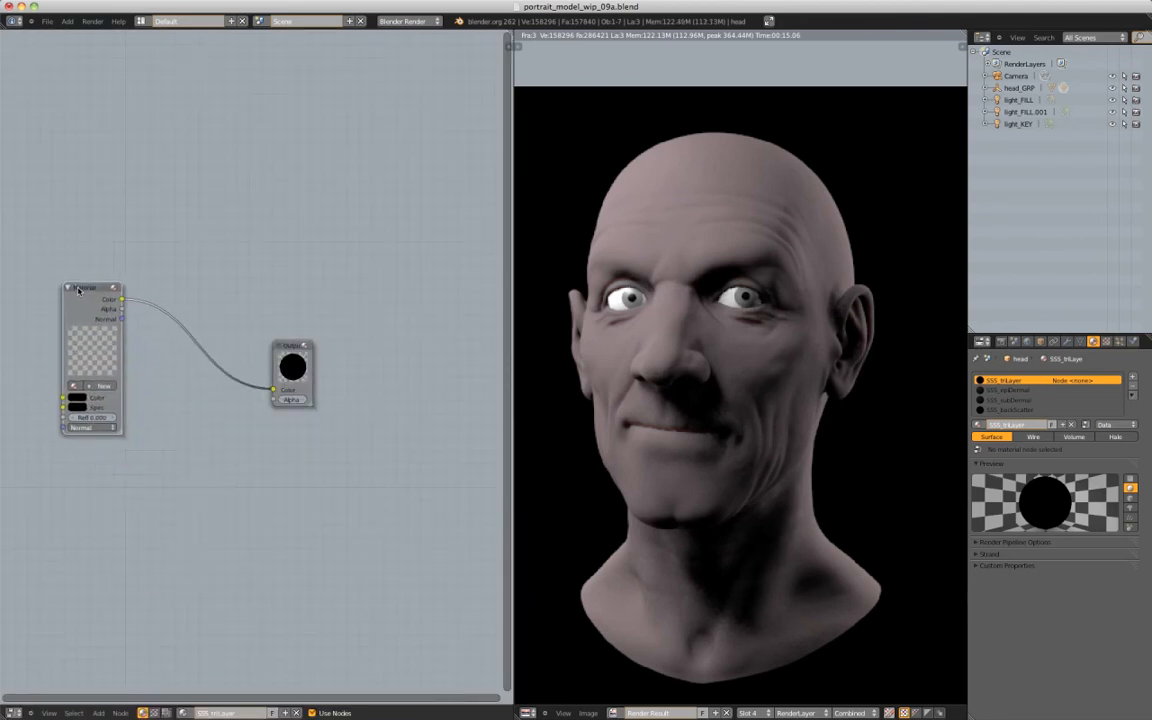
{"action": "left_click_drag", "start_coordinate": [288, 348], "coordinate": [373, 335]}
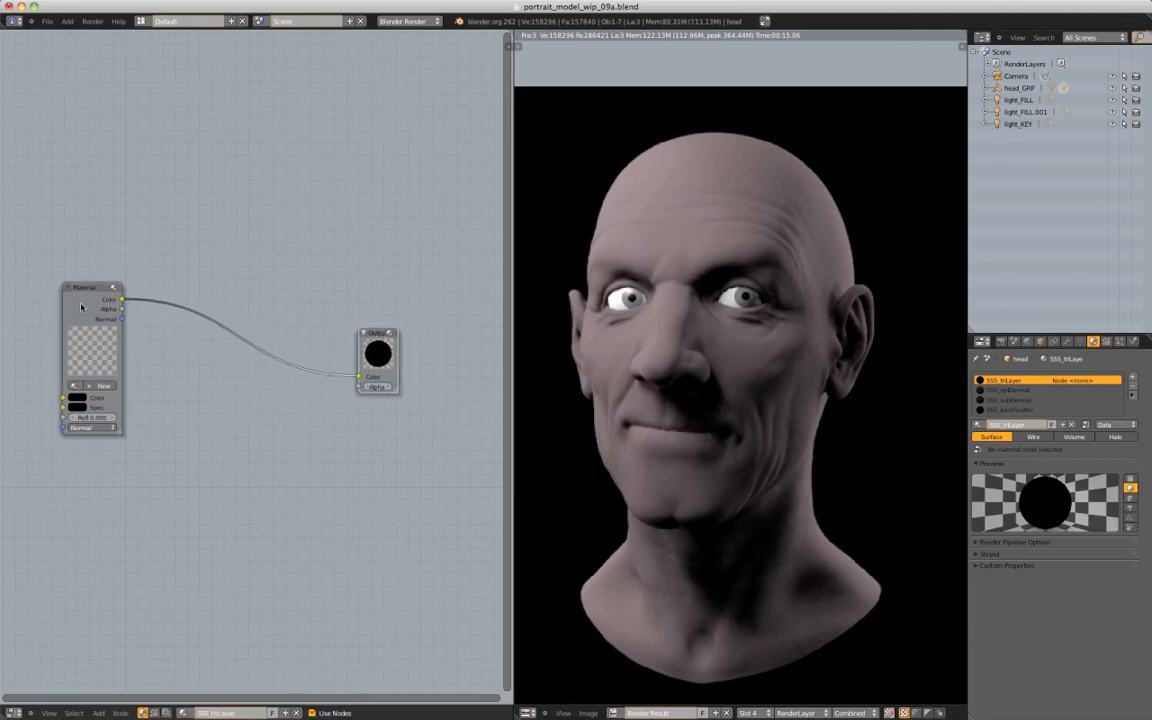
{"action": "left_click", "coordinate": [72, 385]}
{"action": "scroll", "coordinate": [103, 490], "scroll_direction": "down", "scroll_amount": 8}
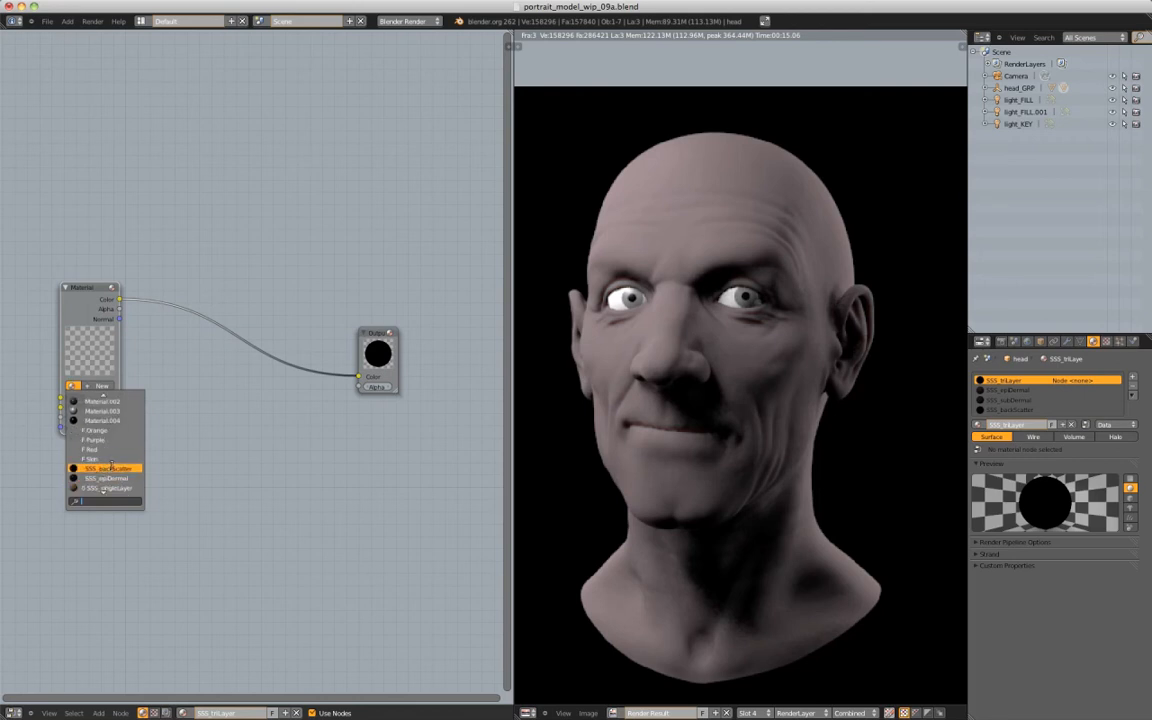
{"action": "left_click", "coordinate": [104, 468]}
{"action": "left_click_drag", "start_coordinate": [79, 288], "coordinate": [62, 284]}
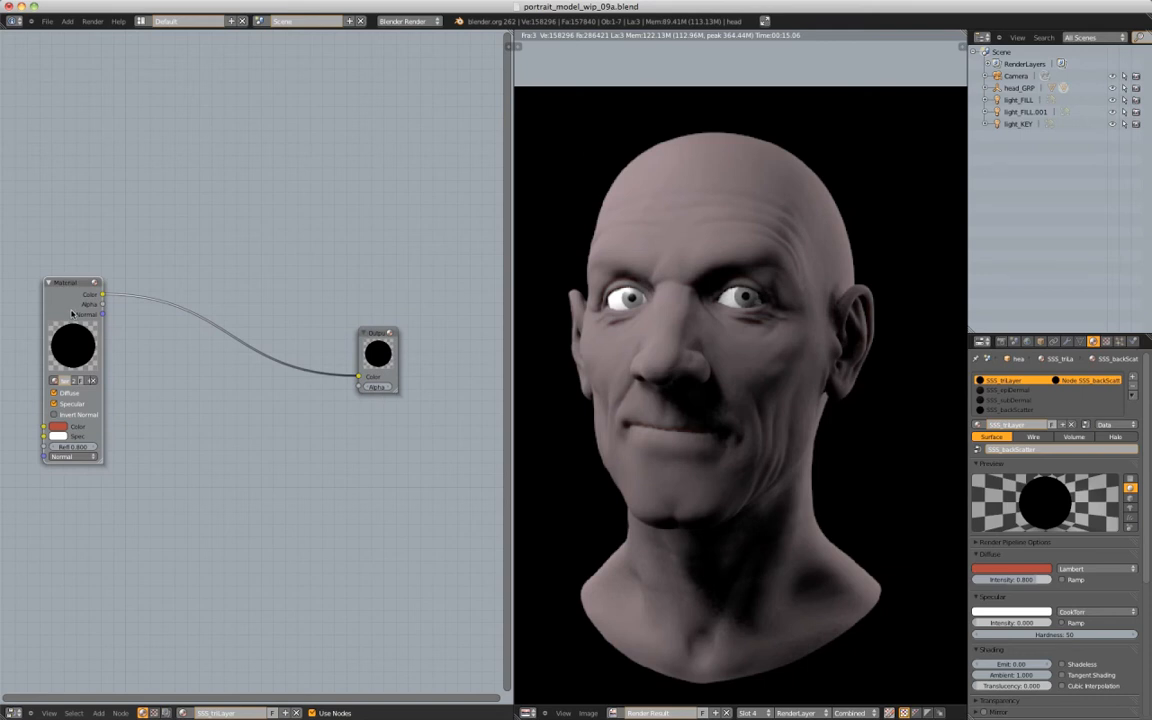
Duplicate the SSS_backScatter Material node twice, placing the copies in a descending row below the original
{"action": "key", "text": "shift+d"}
{"action": "left_click", "coordinate": [152, 450]}
{"action": "key", "text": "shift+d"}
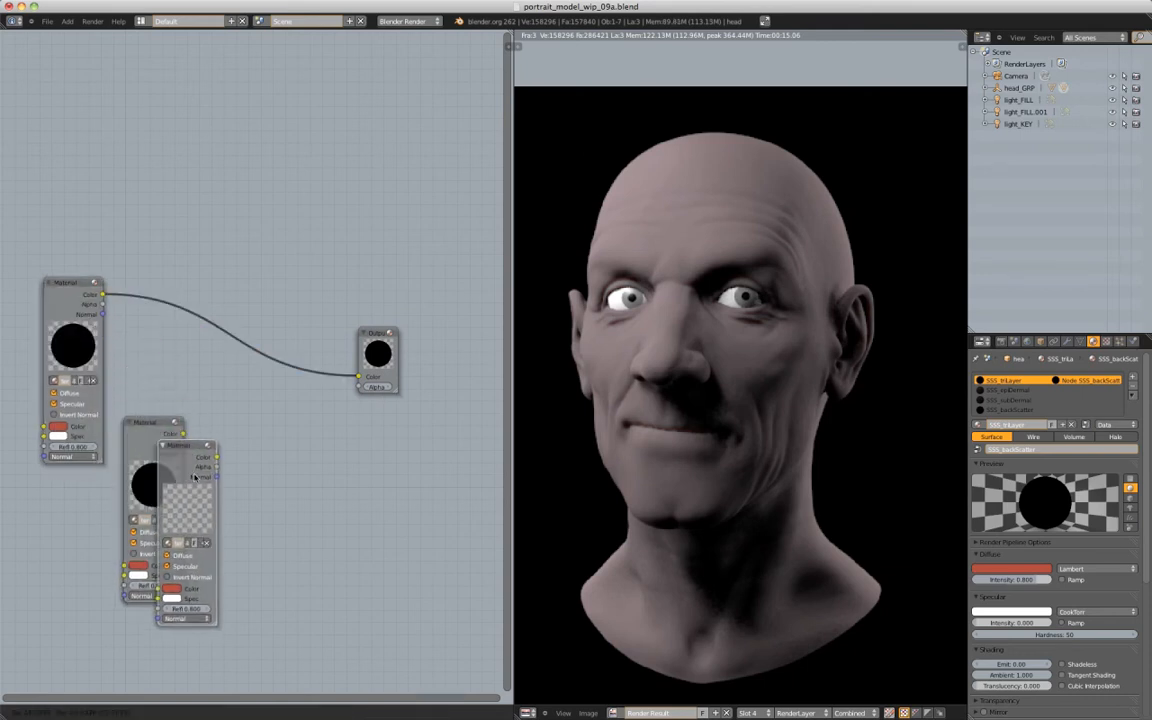
{"action": "left_click", "coordinate": [248, 523]}
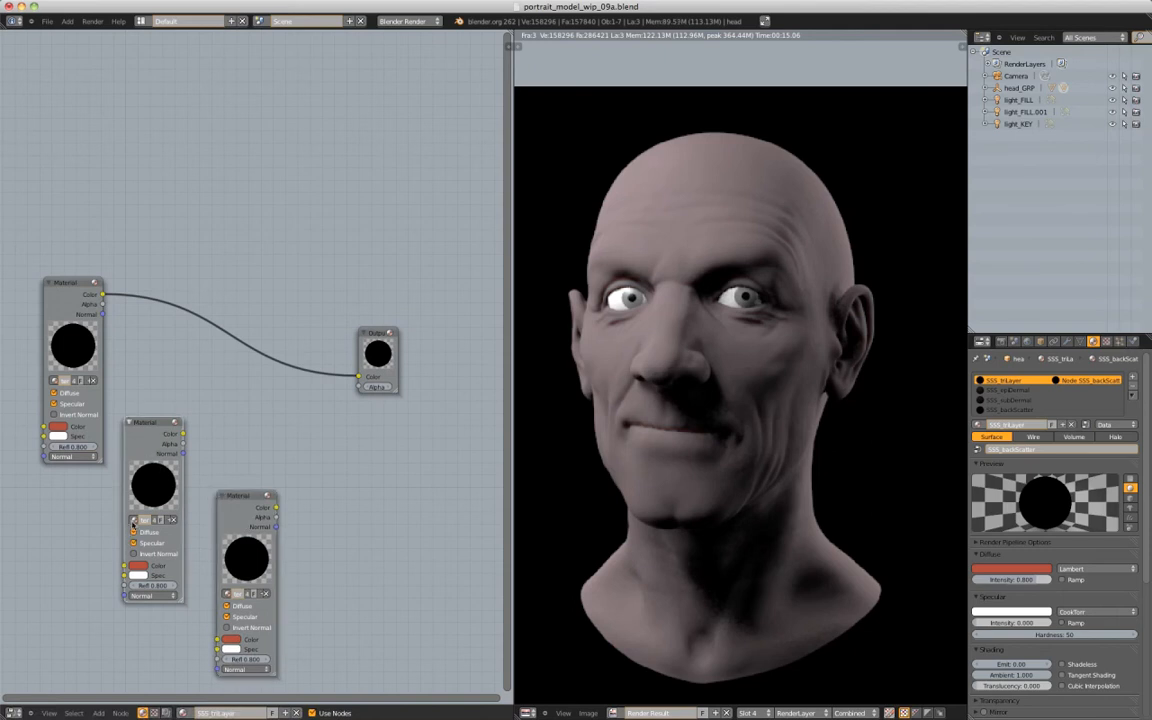
Load SSS_subDermal into the second Material node and SSS_epiDermal into the third
{"action": "left_click", "coordinate": [132, 520]}
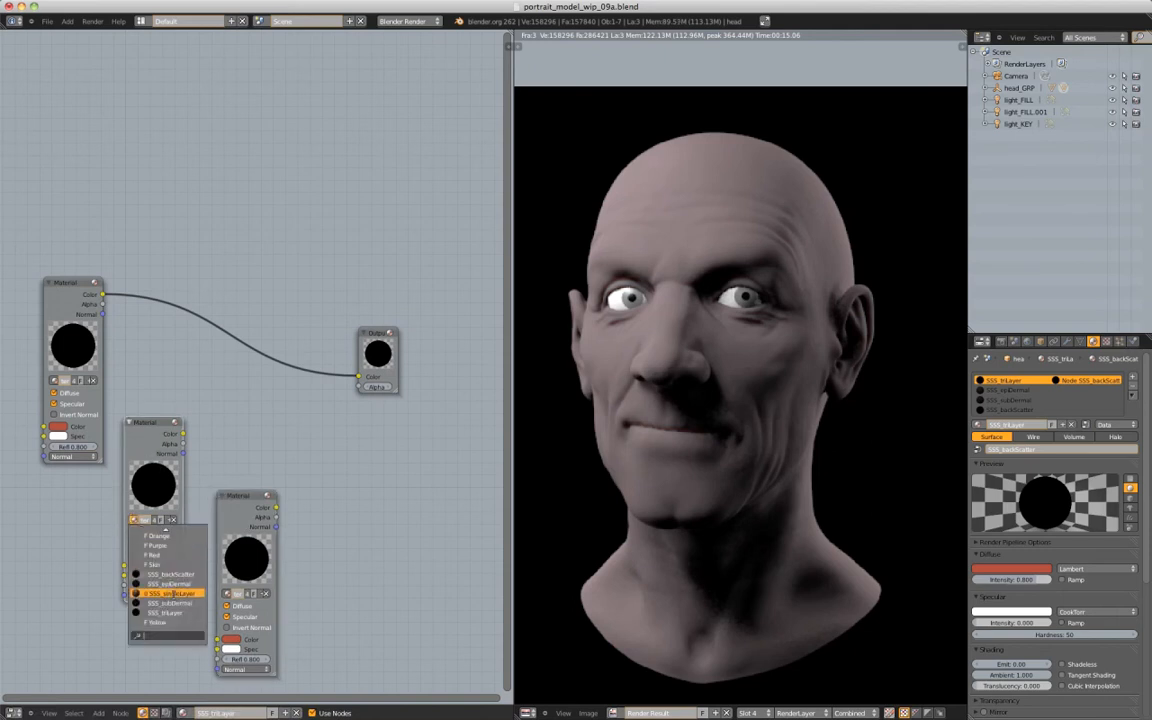
{"action": "left_click", "coordinate": [172, 604]}
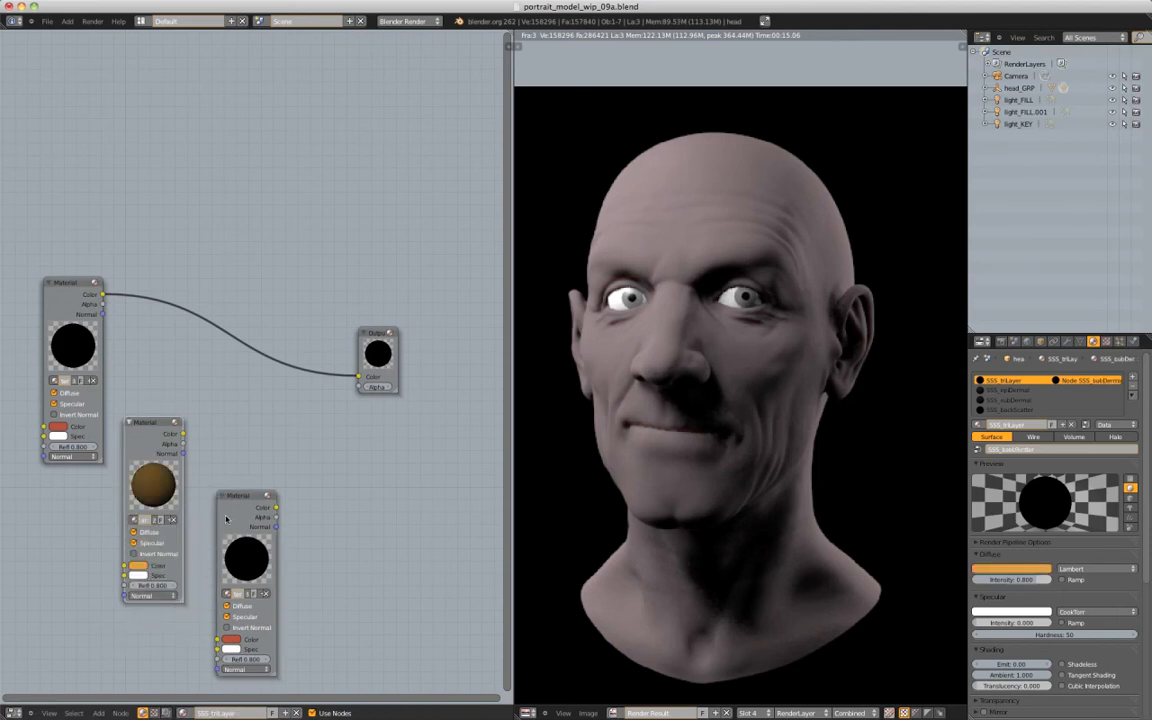
{"action": "left_click_drag", "start_coordinate": [236, 650], "coordinate": [238, 647]}
{"action": "left_click", "coordinate": [228, 591]}
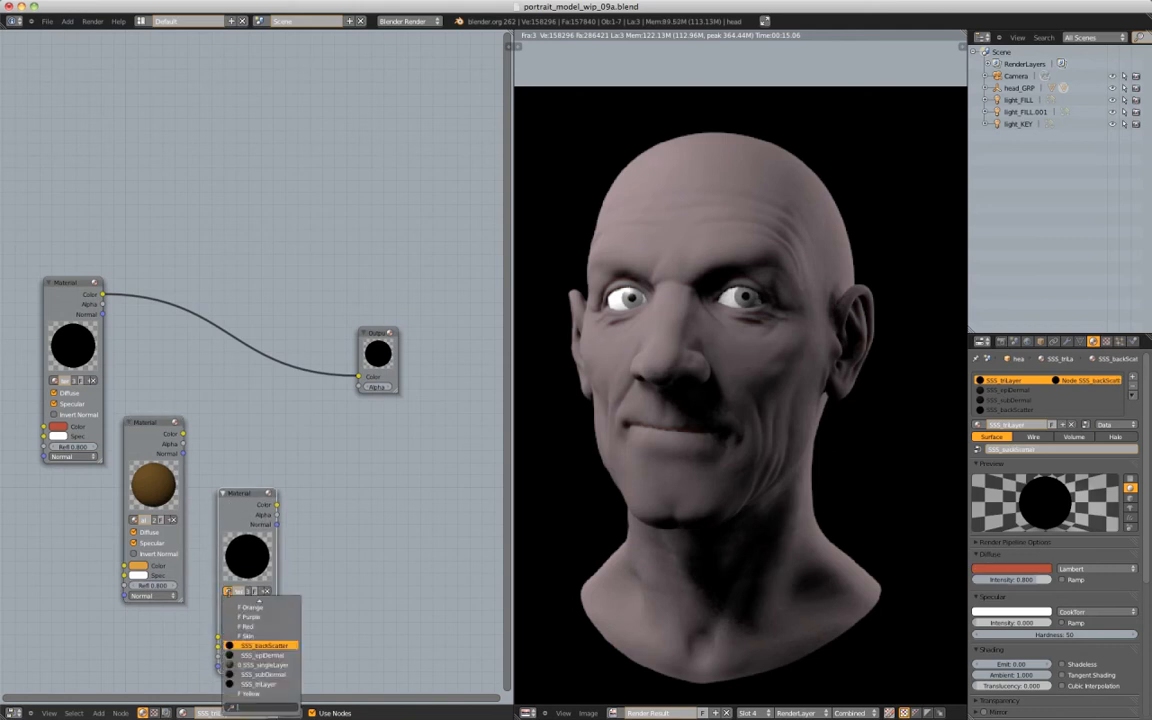
{"action": "left_click", "coordinate": [258, 655]}
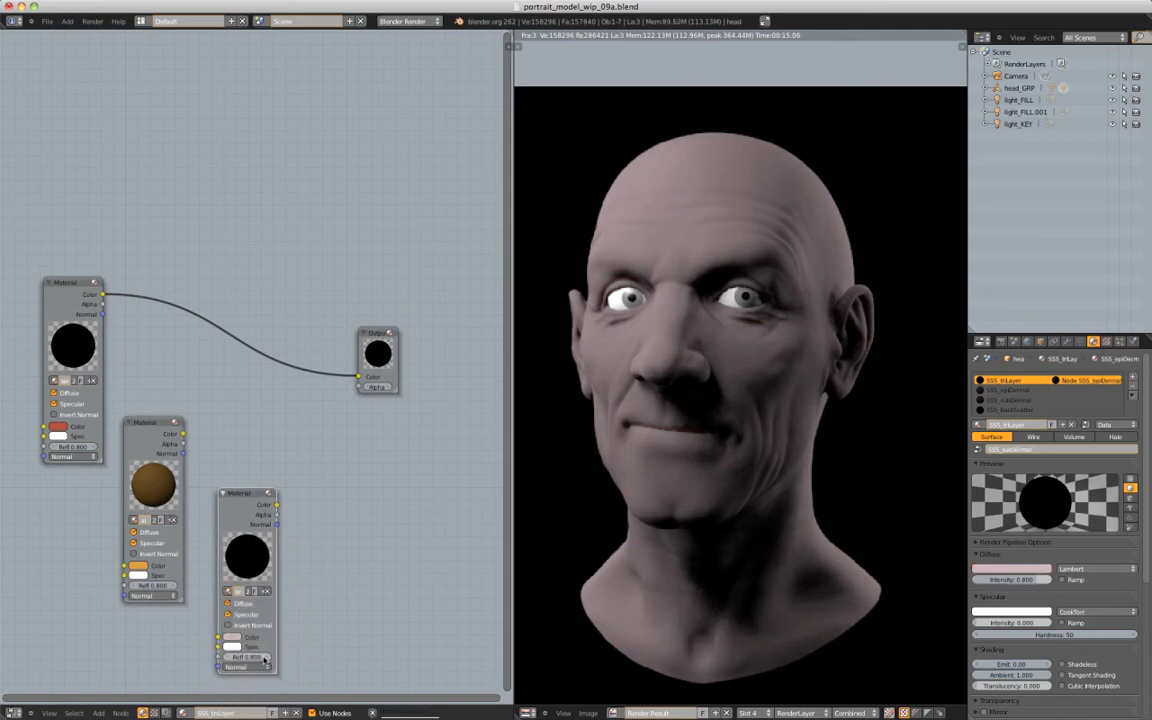
{"action": "left_click_drag", "start_coordinate": [239, 511], "coordinate": [234, 522]}
Insert a Mix node between SSS_backScatter and the Output, and connect the SSS_subDermal color to its Color2 input
{"action": "left_click", "coordinate": [85, 292]}
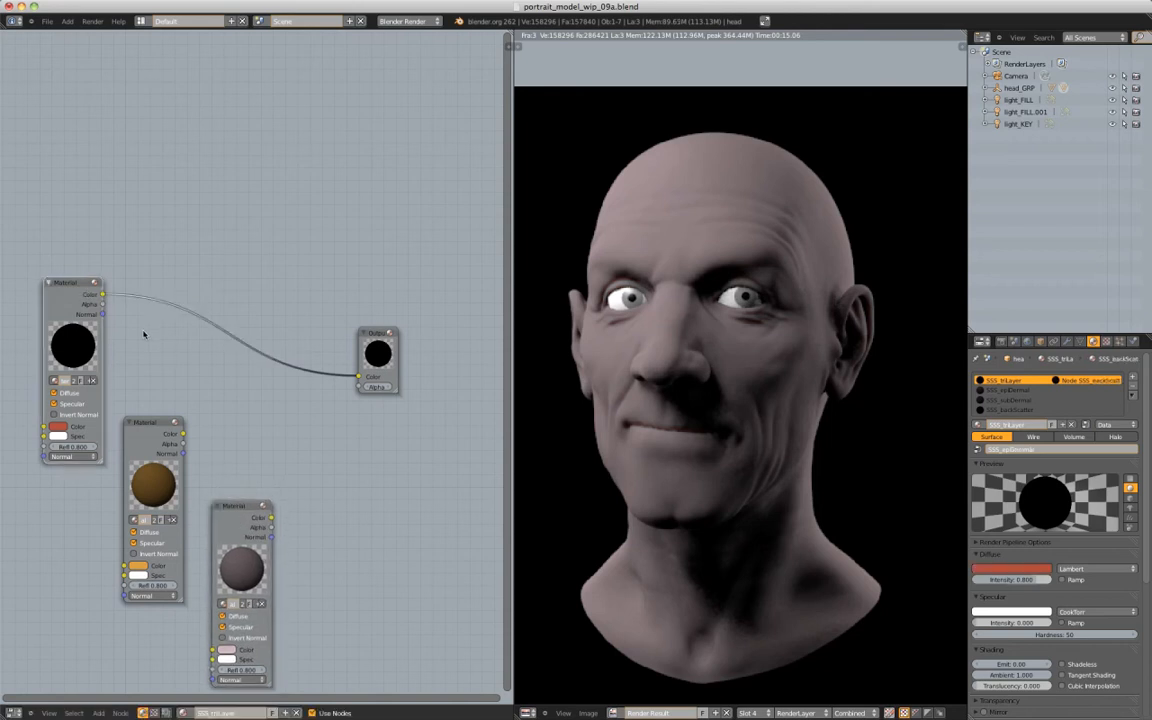
{"action": "key", "text": "shift+a"}
{"action": "mouse_move", "coordinate": [128, 355]}
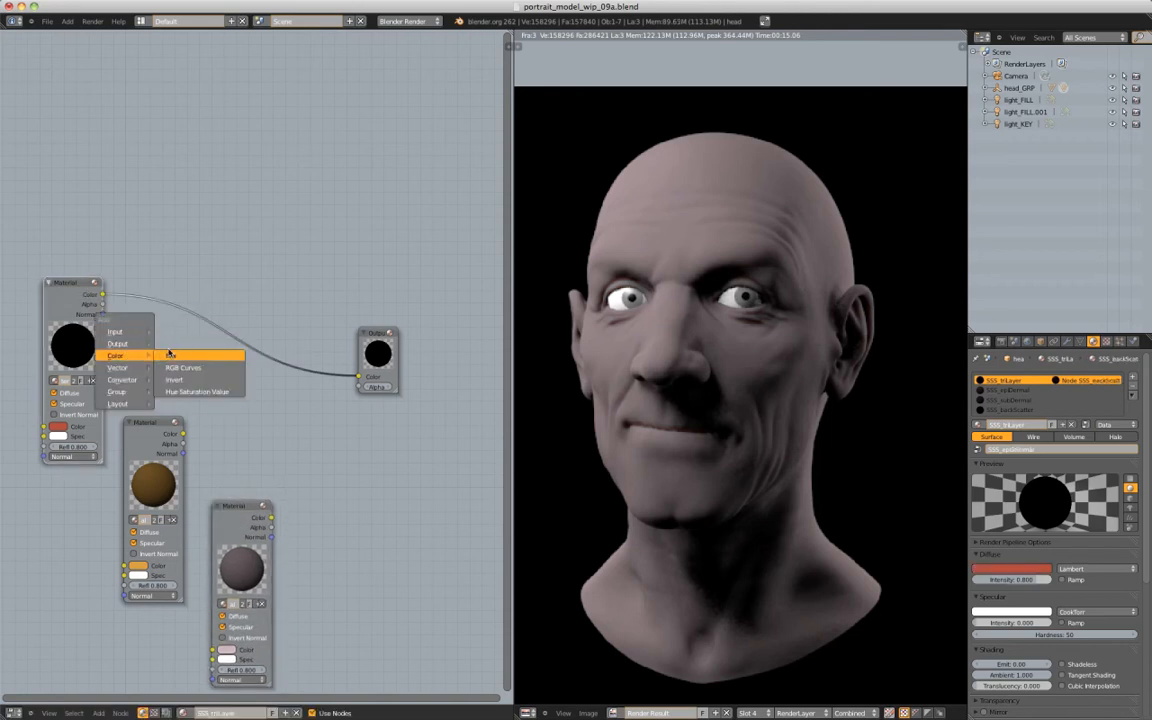
{"action": "left_click", "coordinate": [170, 355]}
{"action": "left_click", "coordinate": [189, 390]}
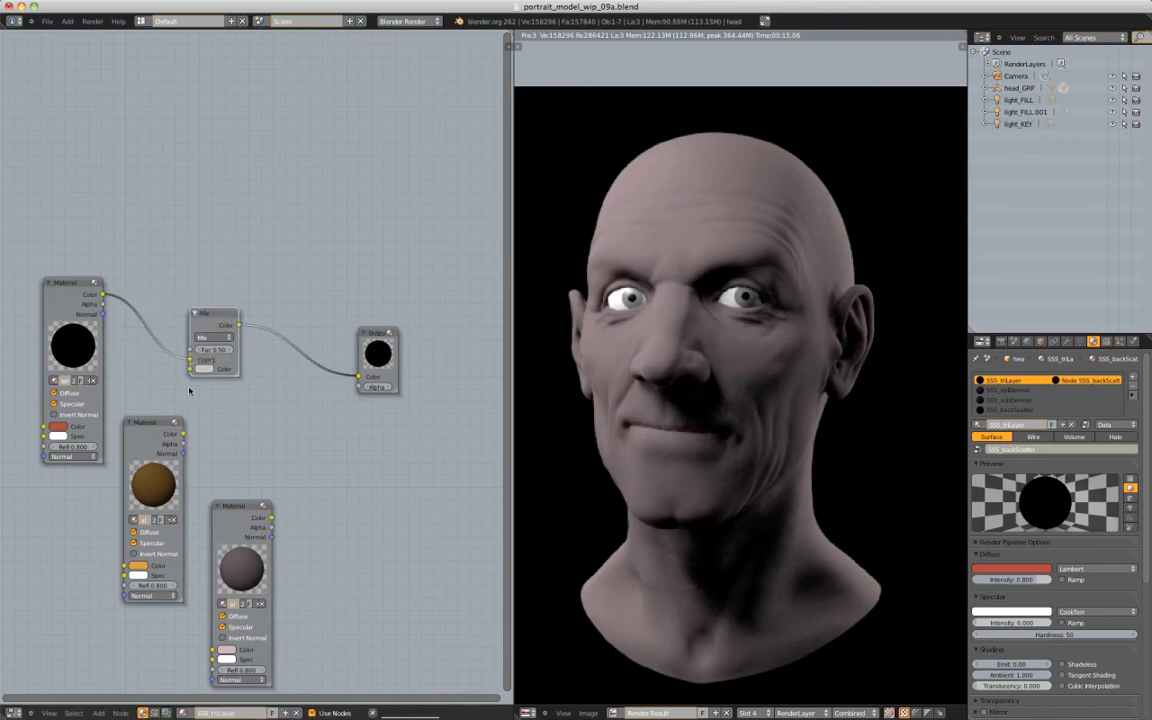
{"action": "left_click_drag", "start_coordinate": [184, 433], "coordinate": [190, 370]}
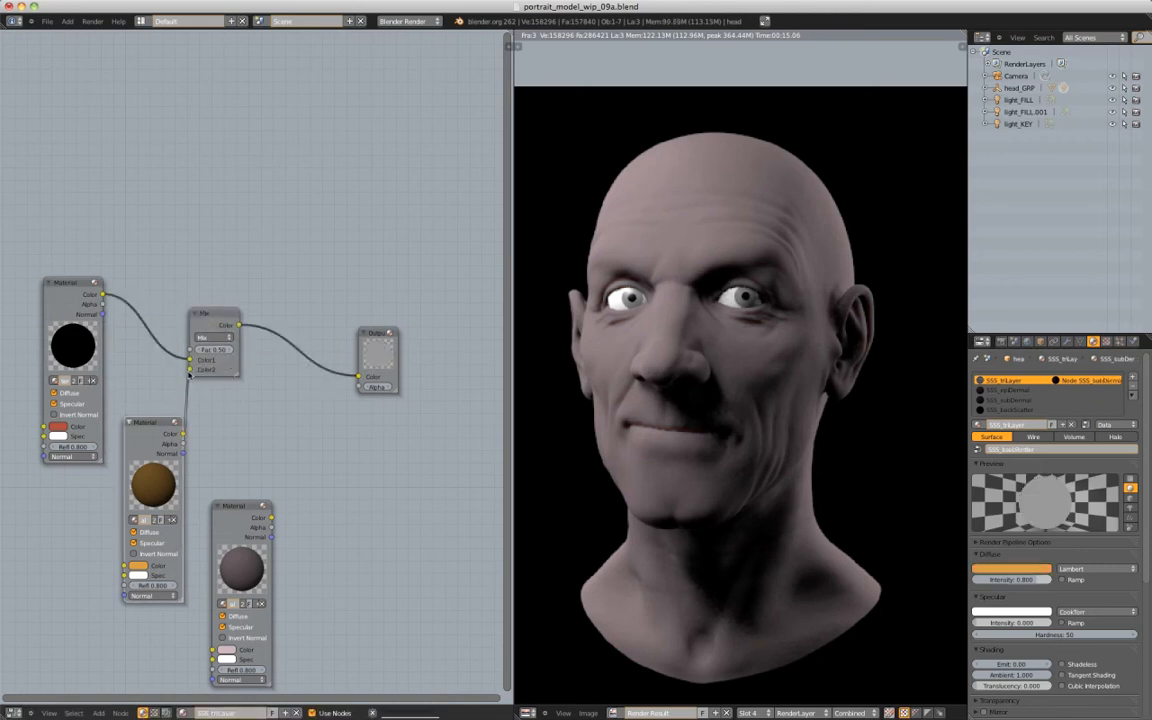
Set the Mix node's blend mode to Screen with a factor of 1.00, and shift the SSS_epiDermal node slightly
{"action": "left_click", "coordinate": [213, 337]}
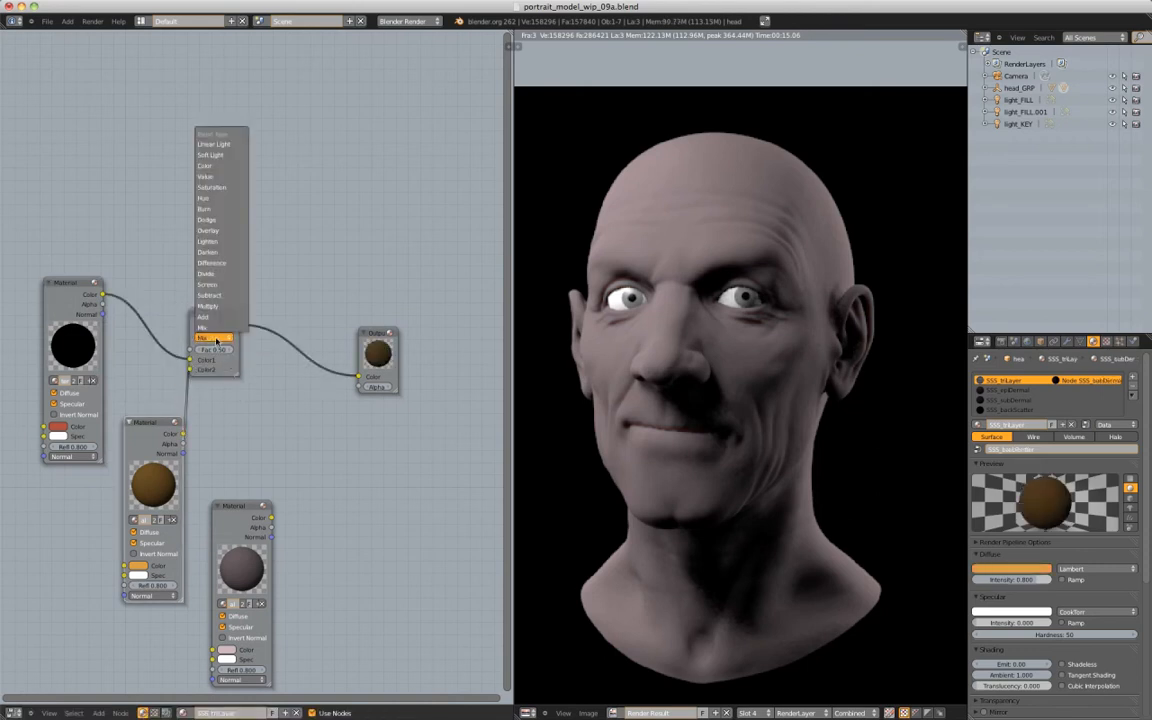
{"action": "left_click", "coordinate": [221, 284]}
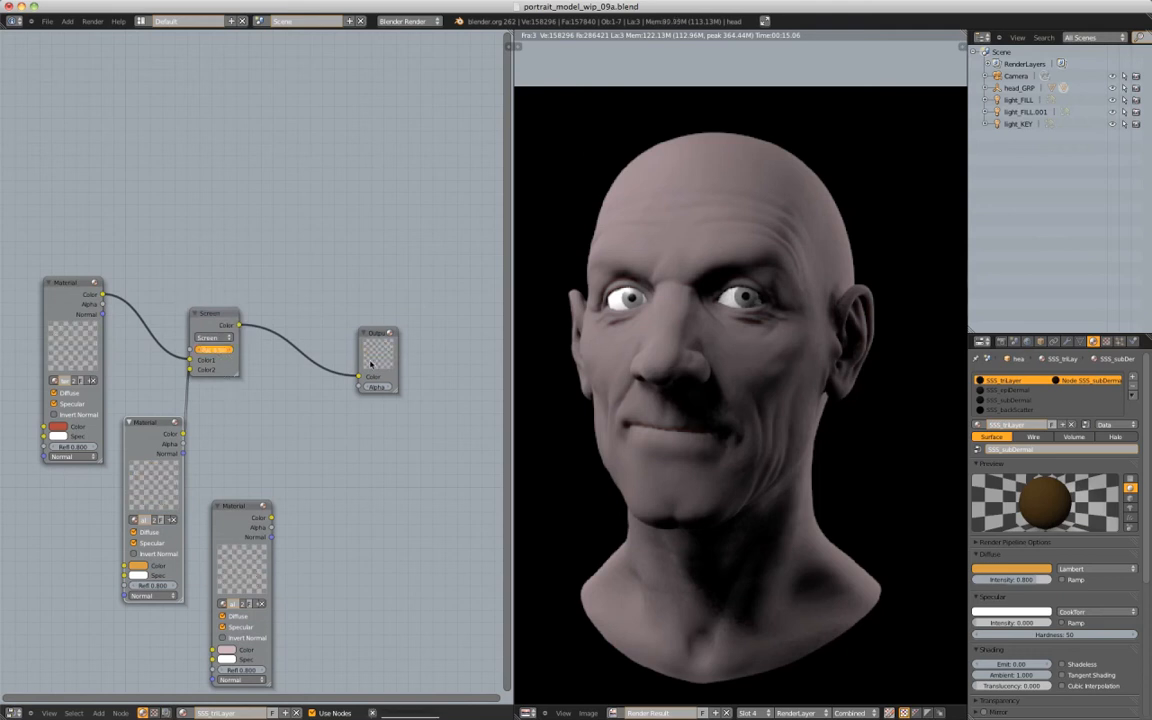
{"action": "mouse_move", "coordinate": [238, 507]}
{"action": "left_mouse_down"}
{"action": "mouse_move", "coordinate": [261, 488]}
{"action": "mouse_move", "coordinate": [245, 498]}
{"action": "left_mouse_up"}
Duplicate the Screen node, connect the first Screen result to Color1 and SSS_epiDermal to Color2, and feed the copy into the Output node
{"action": "left_click", "coordinate": [210, 326]}
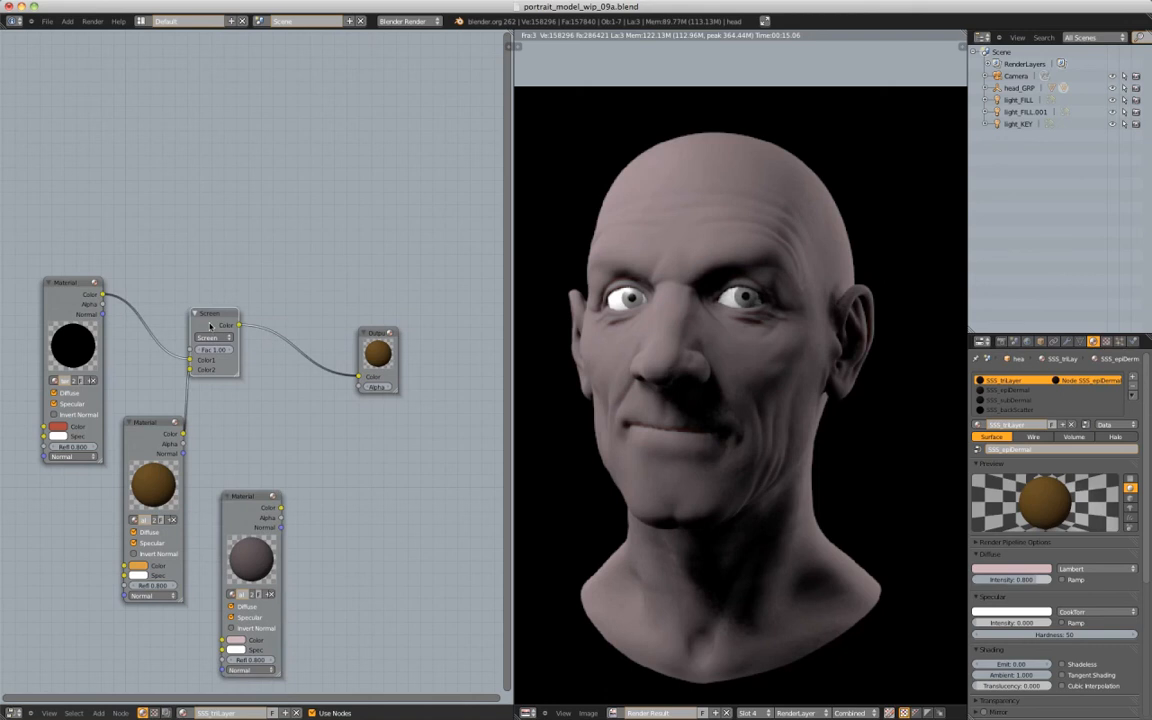
{"action": "key", "text": "shift+d"}
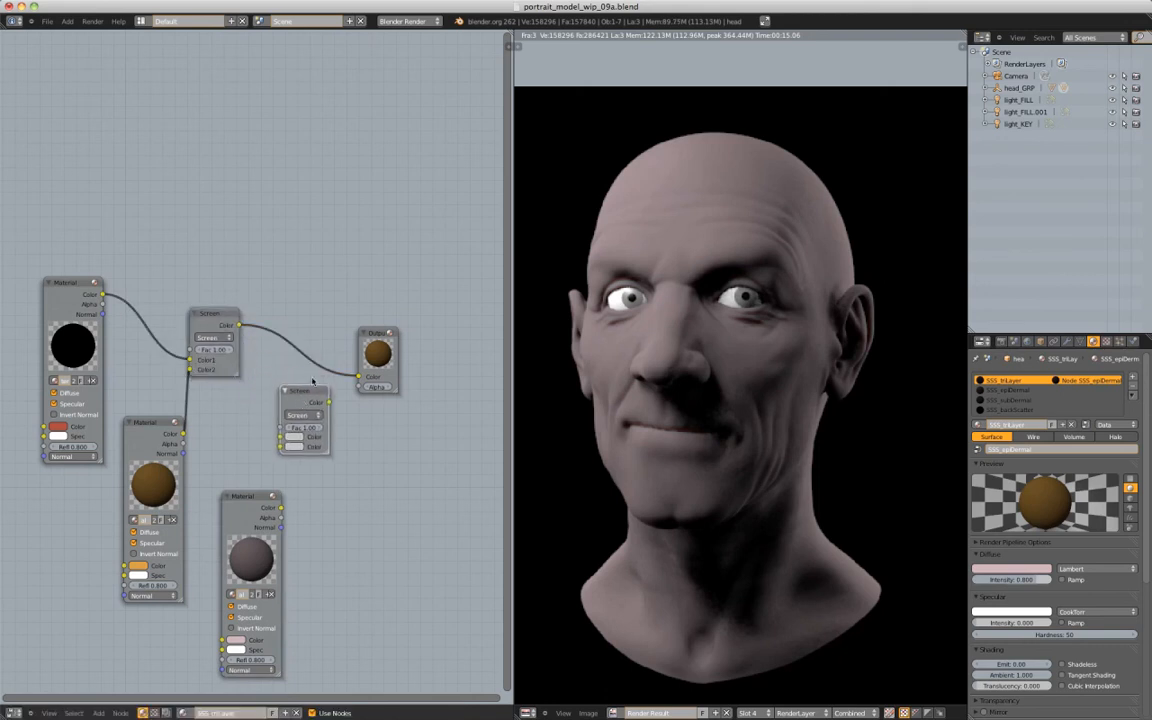
{"action": "left_click", "coordinate": [297, 427]}
{"action": "left_click_drag", "start_coordinate": [239, 325], "coordinate": [280, 437]}
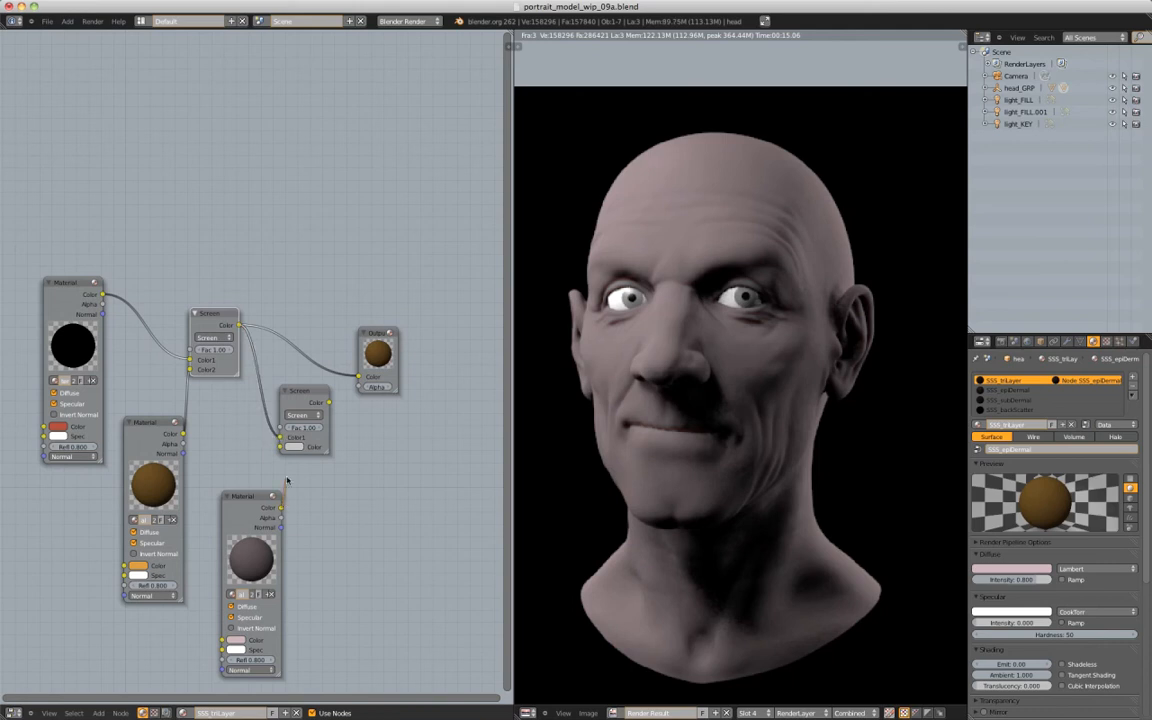
{"action": "left_click_drag", "start_coordinate": [281, 507], "coordinate": [280, 447]}
{"action": "left_click_drag", "start_coordinate": [329, 402], "coordinate": [404, 347]}
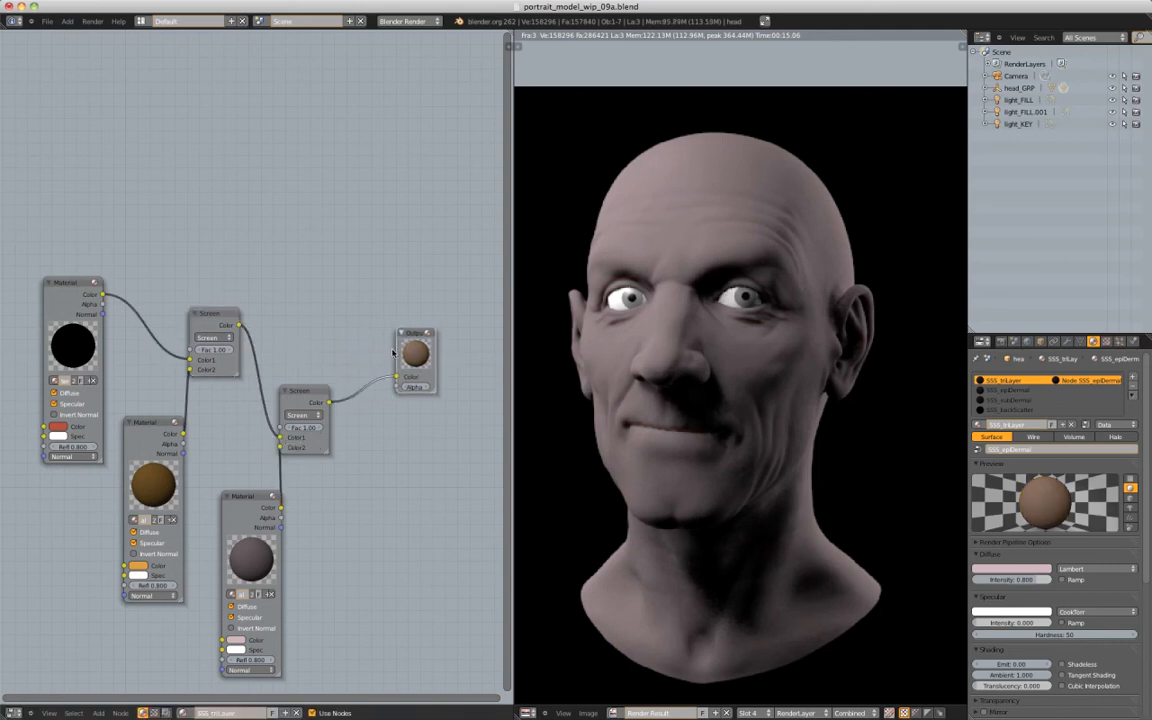
Render the head with the combined SSS_triLayer material into render Slot 5
{"action": "scroll", "coordinate": [404, 349], "scroll_direction": "up", "scroll_amount": 1}
{"action": "scroll", "coordinate": [401, 349], "scroll_direction": "up", "scroll_amount": 2}
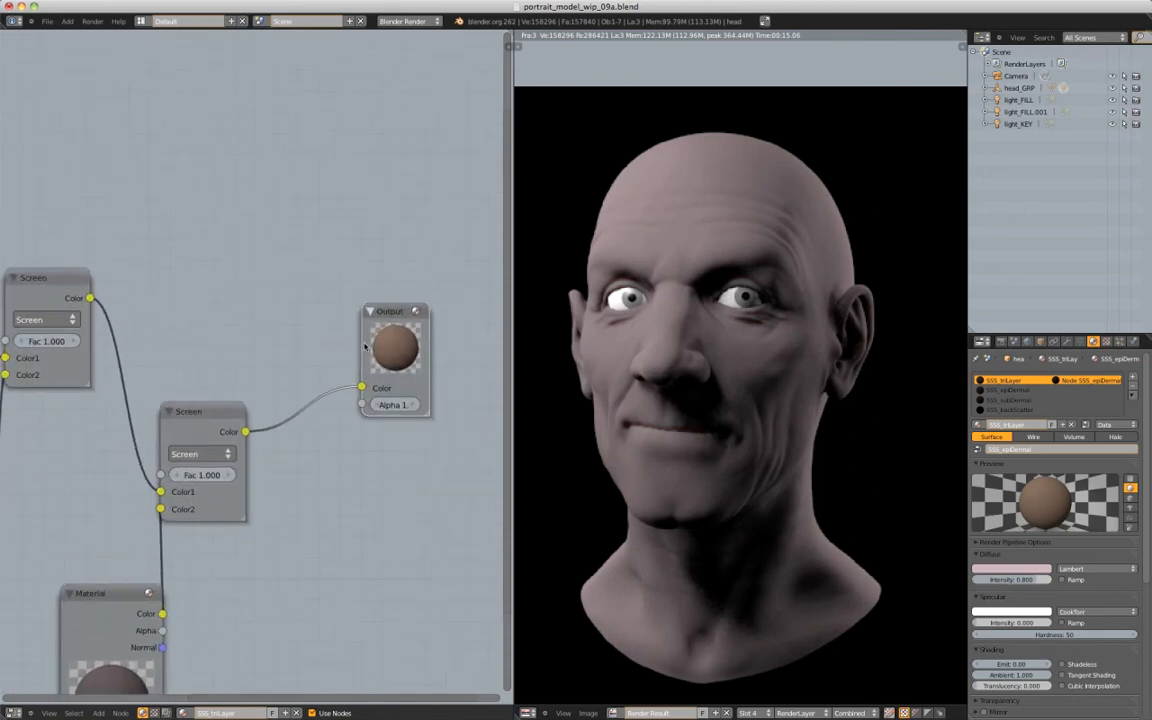
{"action": "scroll", "coordinate": [392, 353], "scroll_direction": "down", "scroll_amount": 3}
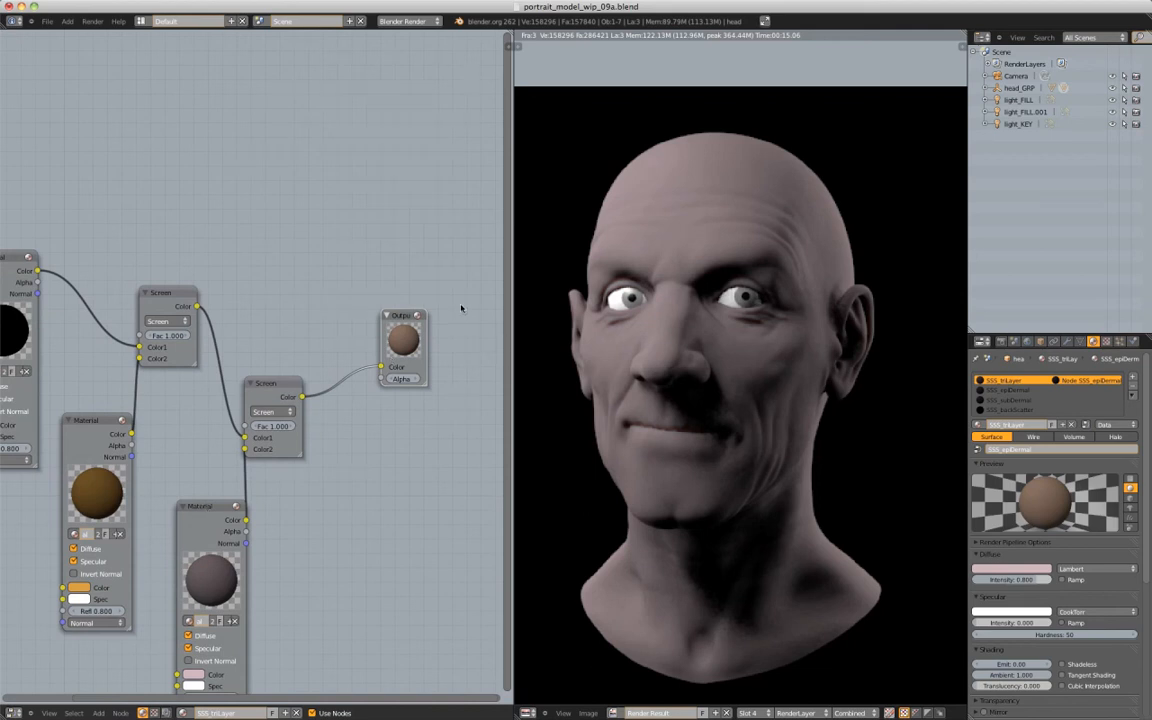
{"action": "scroll", "coordinate": [461, 308], "scroll_direction": "down", "scroll_amount": 1}
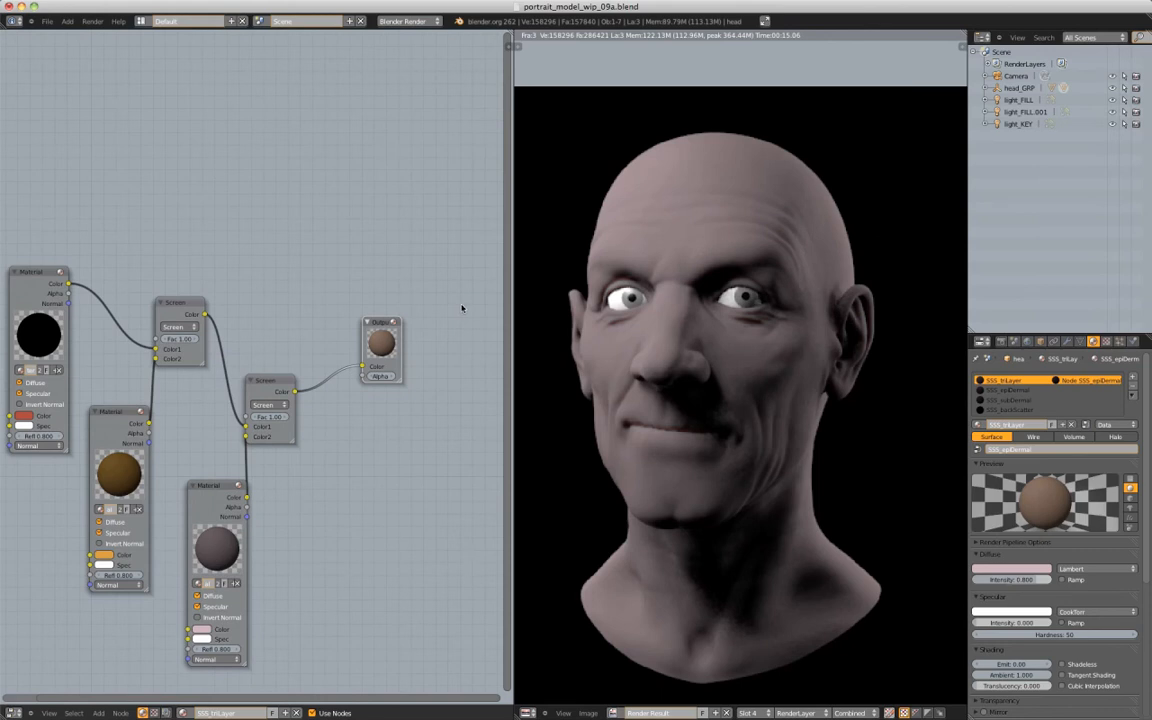
{"action": "left_click", "coordinate": [91, 21]}
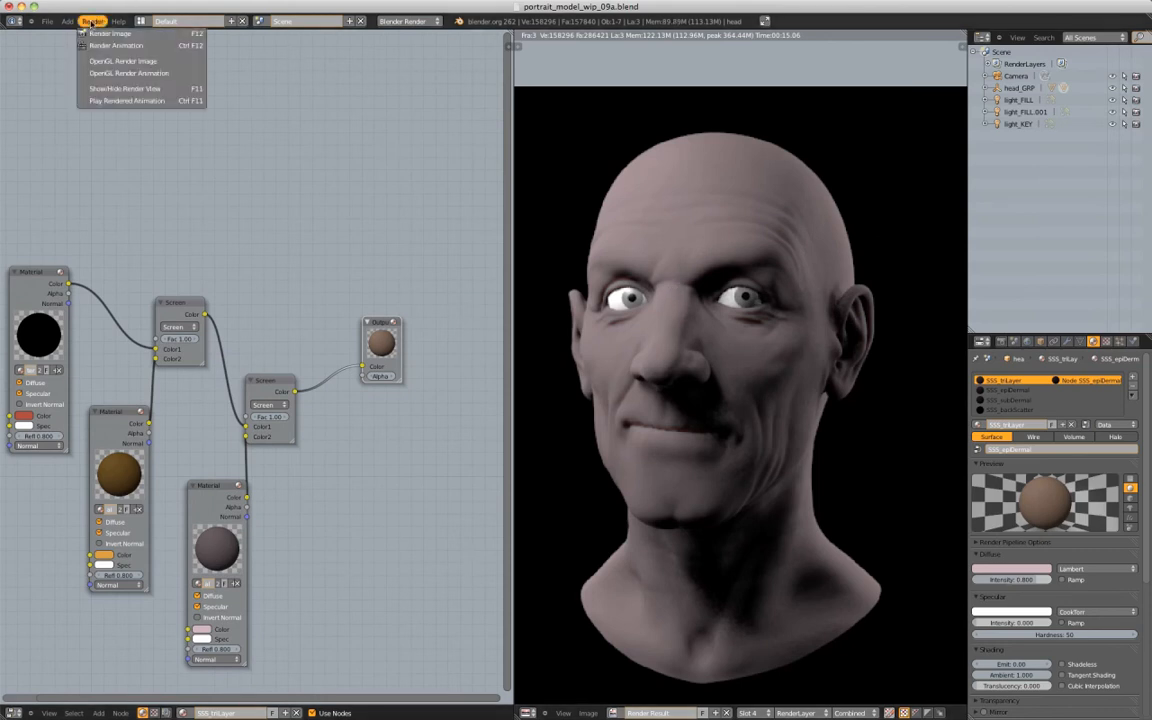
{"action": "left_click", "coordinate": [104, 34]}
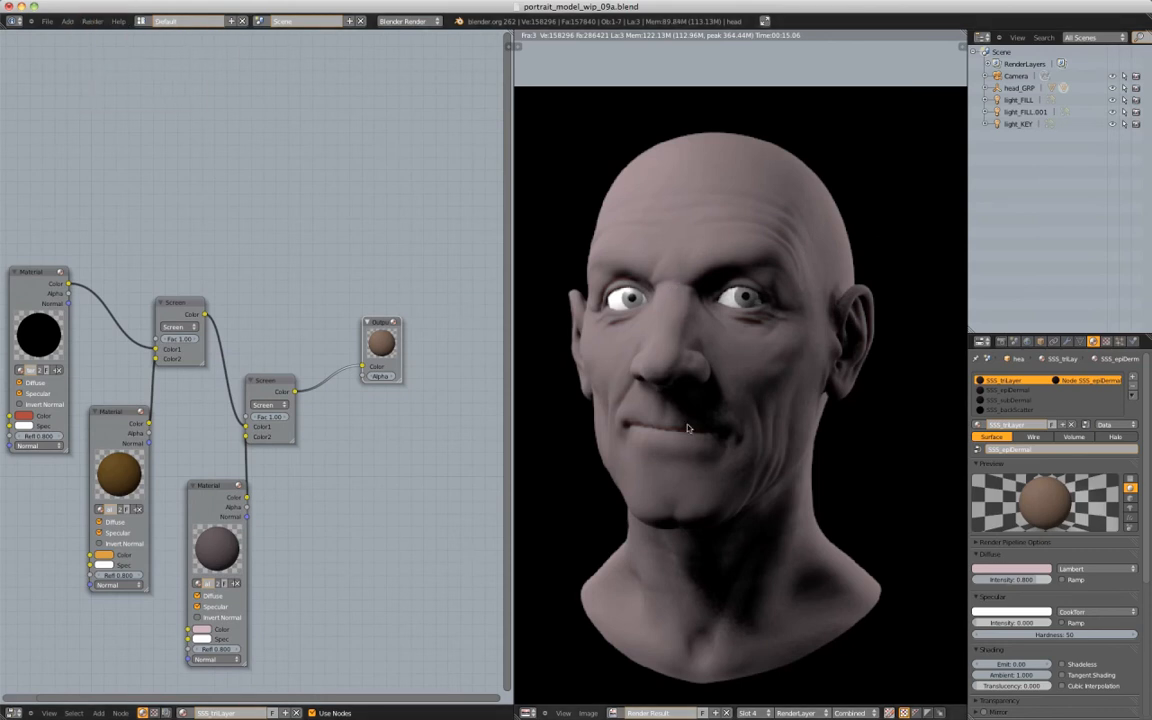
{"action": "left_click", "coordinate": [748, 712]}
{"action": "left_click", "coordinate": [750, 649]}
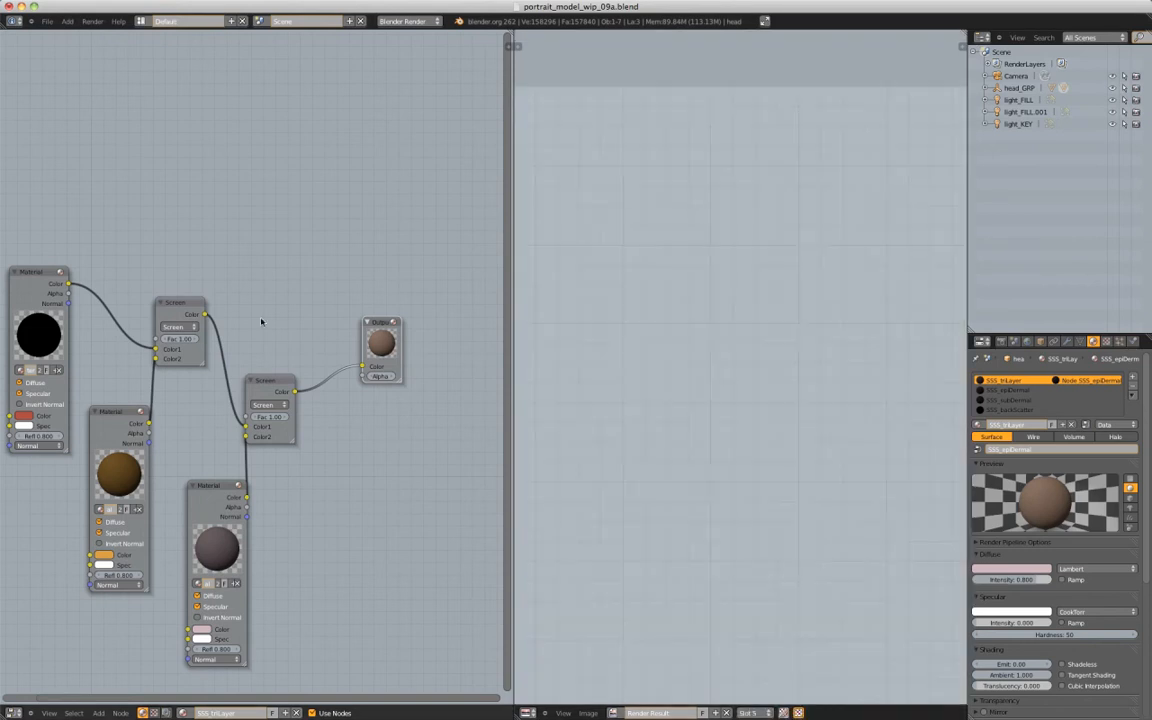
{"action": "left_click", "coordinate": [91, 21]}
{"action": "left_click", "coordinate": [104, 34]}
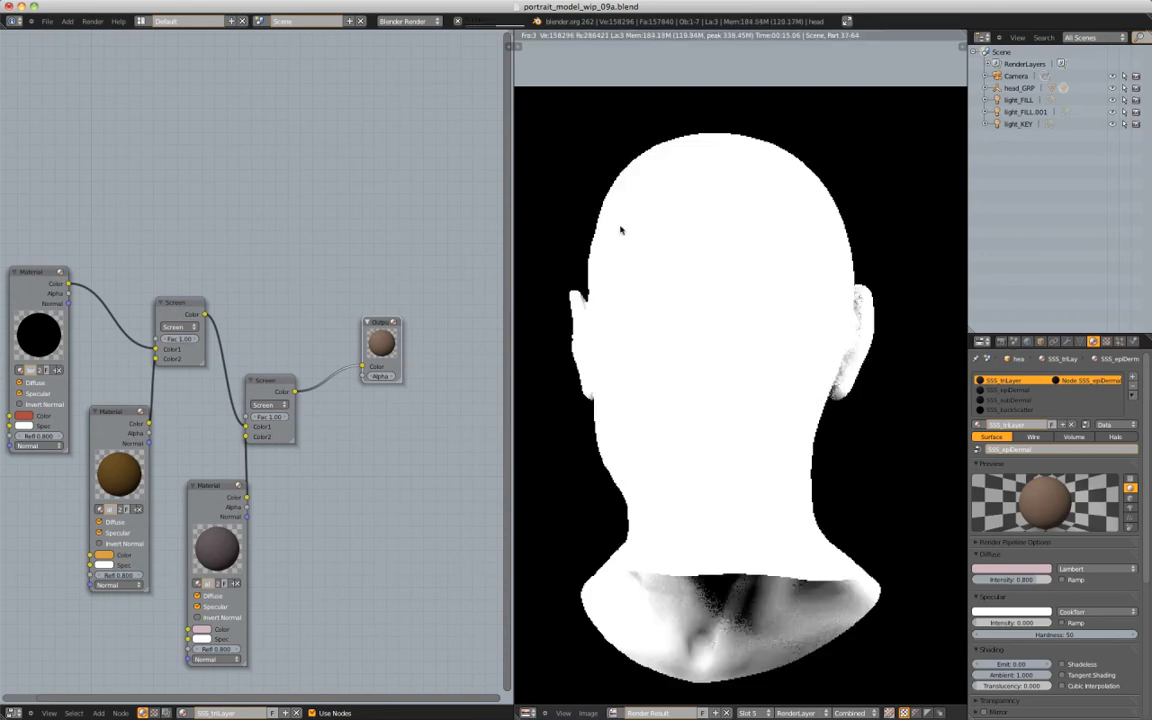
{"action": "key", "text": "F12"}
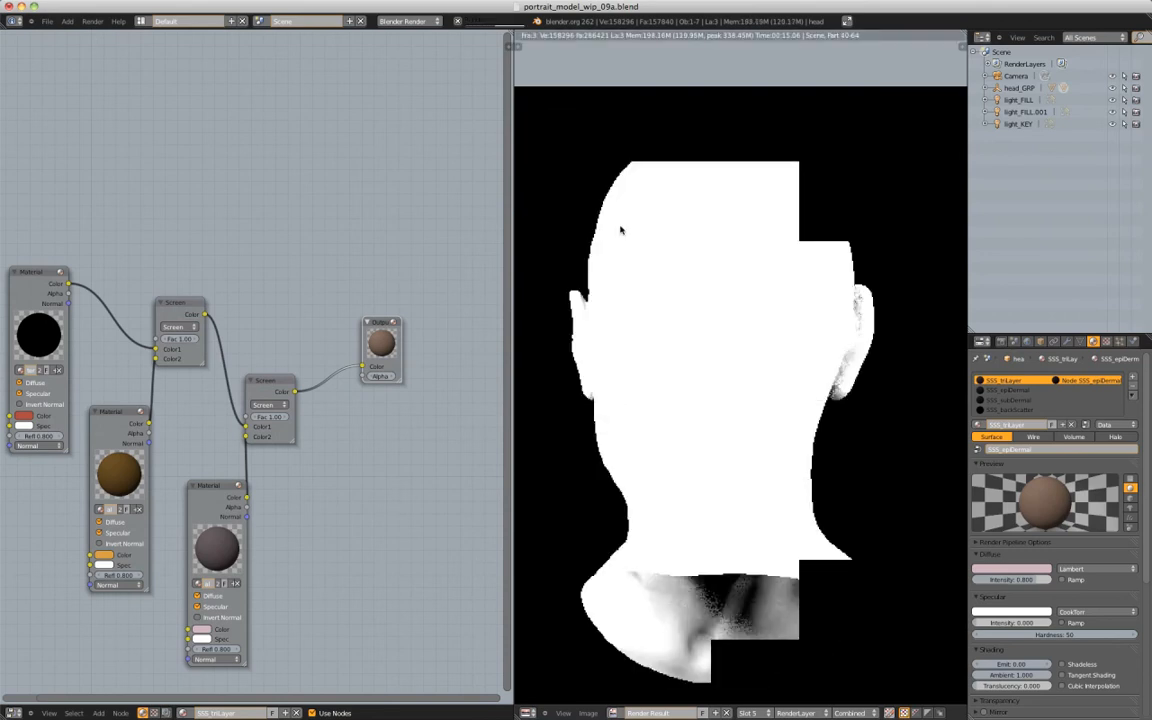
{"action": "key", "text": "F12"}
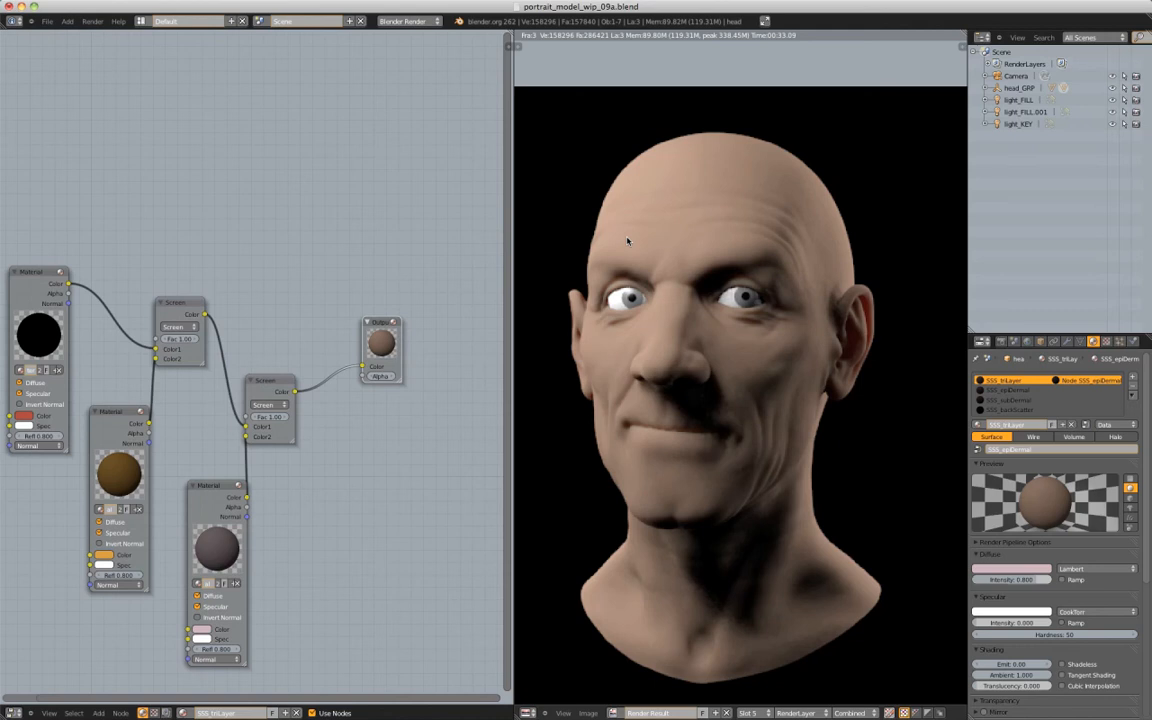
Examine the Slot 5 render up close, checking the skin shading around the face, eyes and ear
{"action": "scroll", "coordinate": [627, 241], "scroll_direction": "down", "scroll_amount": 2}
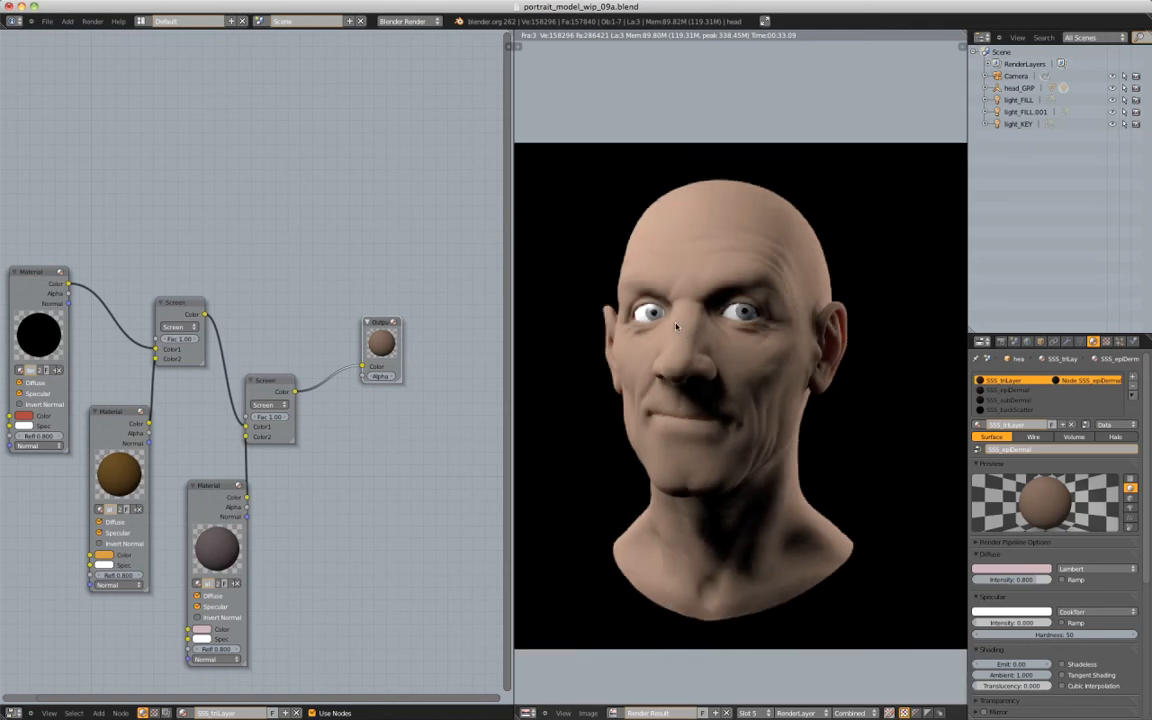
{"action": "scroll", "coordinate": [676, 327], "scroll_direction": "up", "scroll_amount": 1}
{"action": "scroll", "coordinate": [676, 327], "scroll_direction": "up", "scroll_amount": 1}
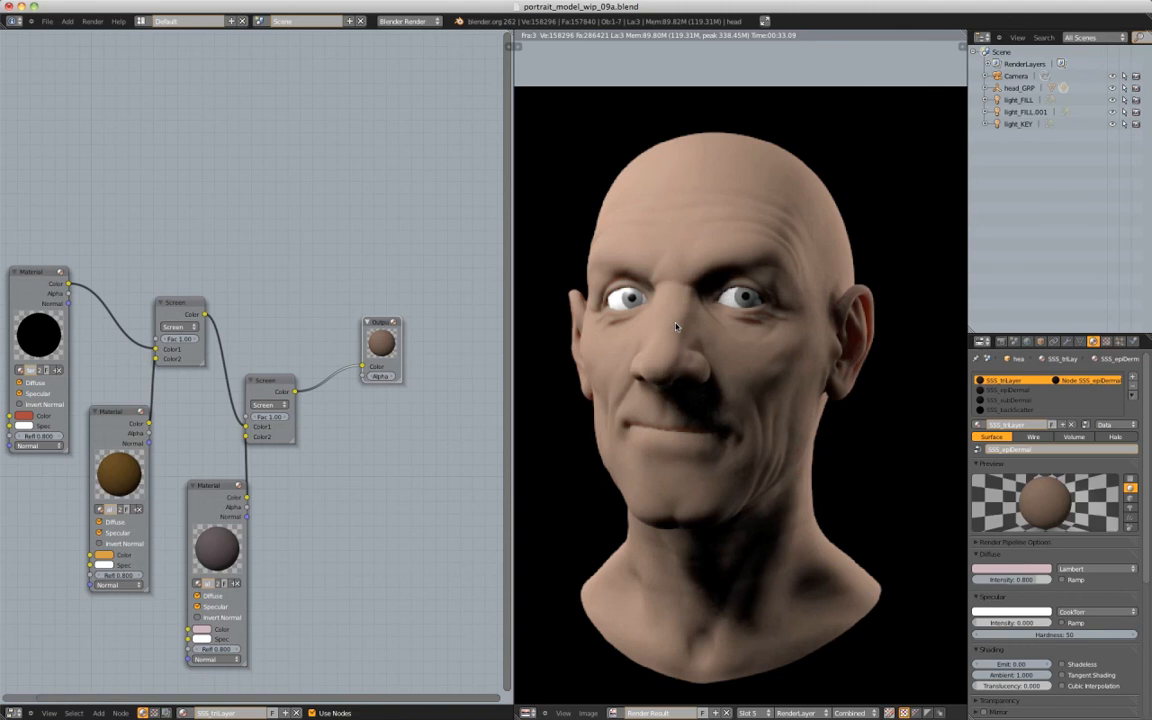
{"action": "middle_click_drag", "start_coordinate": [711, 285], "coordinate": [707, 306]}
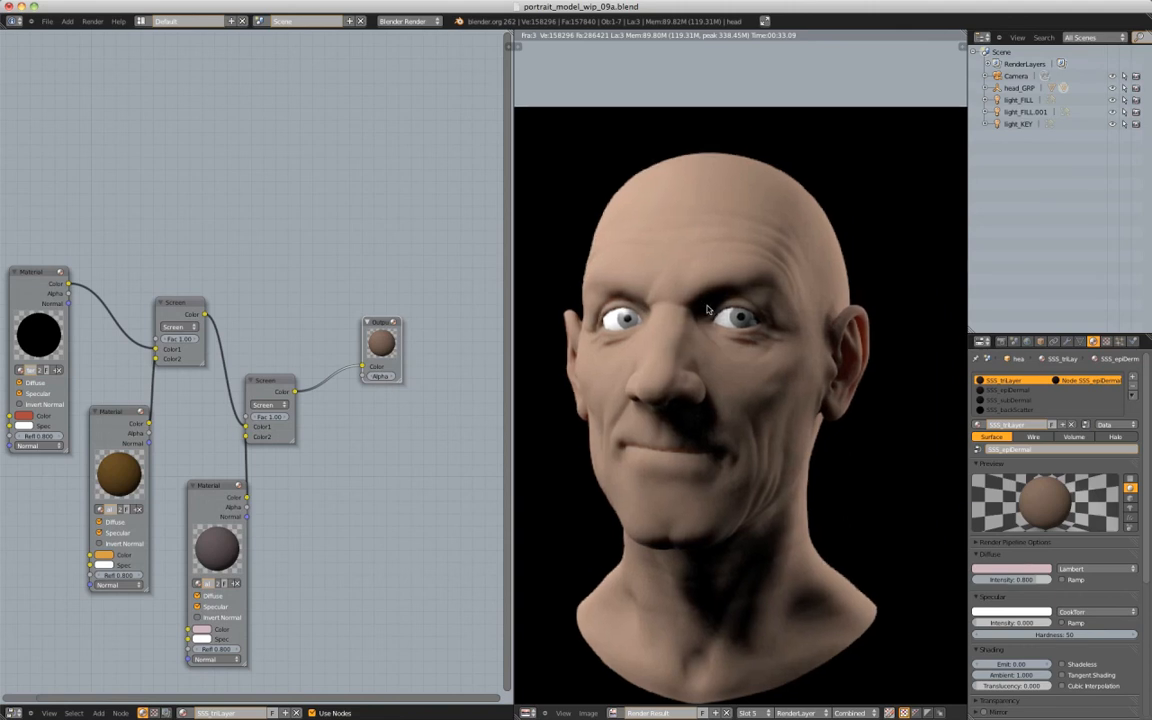
{"action": "scroll", "coordinate": [707, 310], "scroll_direction": "up", "scroll_amount": 2}
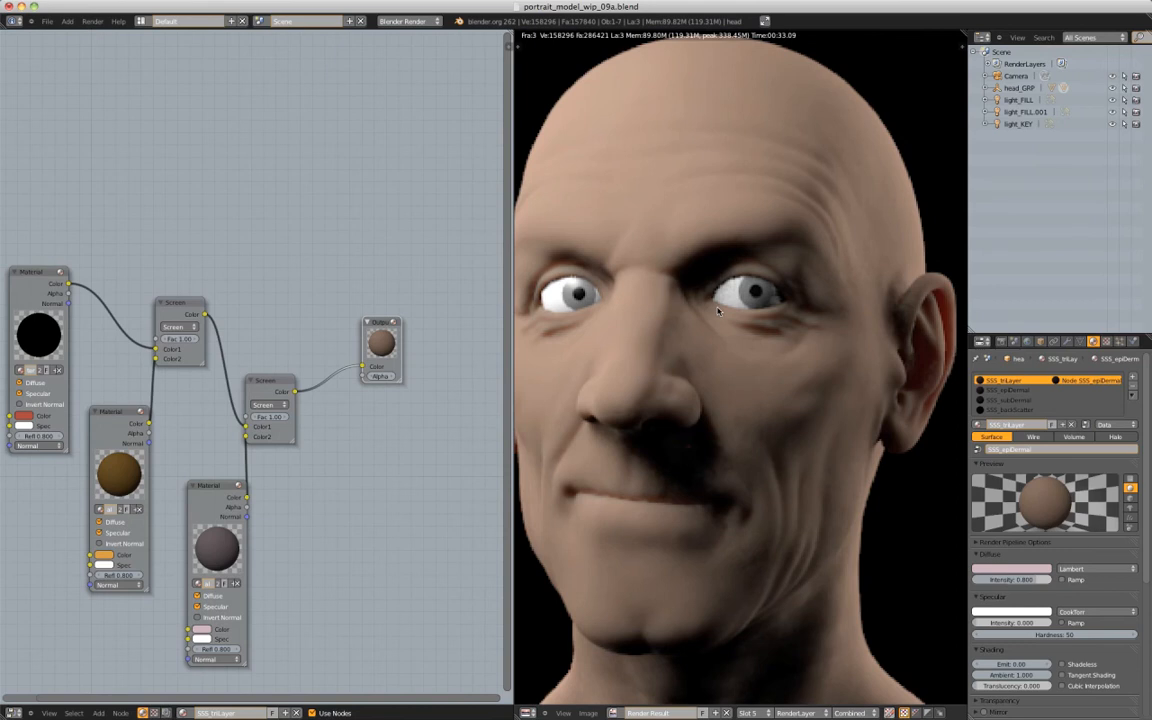
{"action": "scroll", "coordinate": [717, 311], "scroll_direction": "down", "scroll_amount": 2}
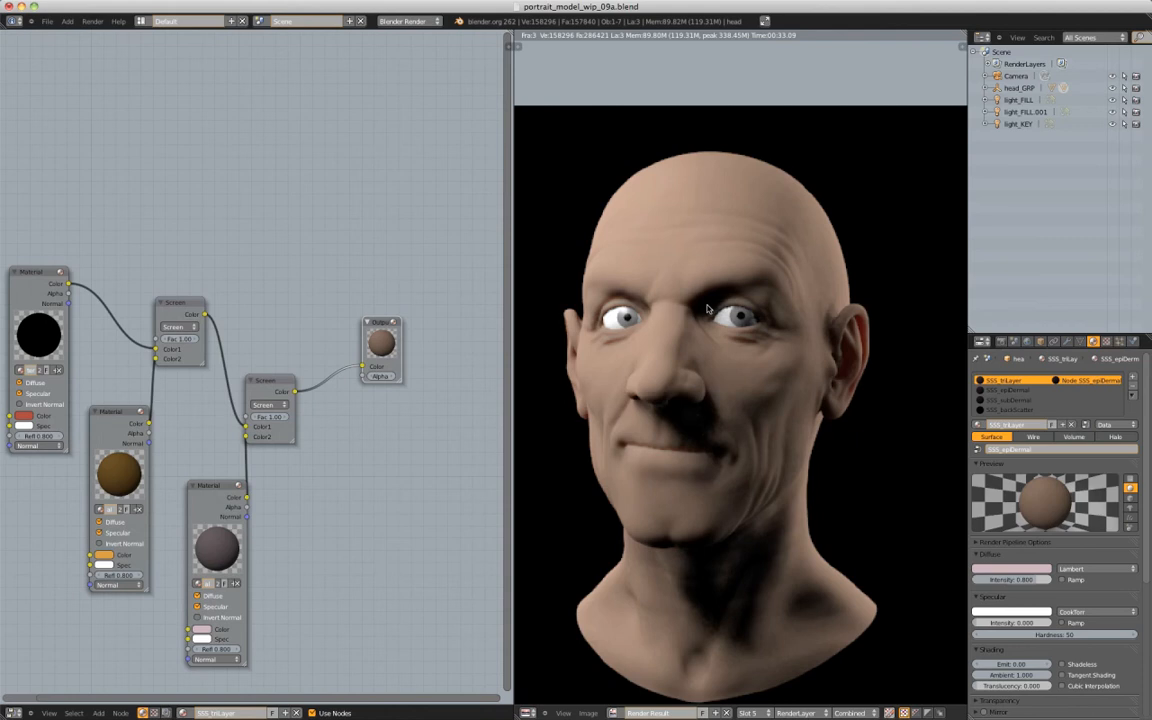
{"action": "scroll", "coordinate": [762, 289], "scroll_direction": "up", "scroll_amount": 2}
{"action": "middle_click_drag", "start_coordinate": [836, 272], "coordinate": [711, 356]}
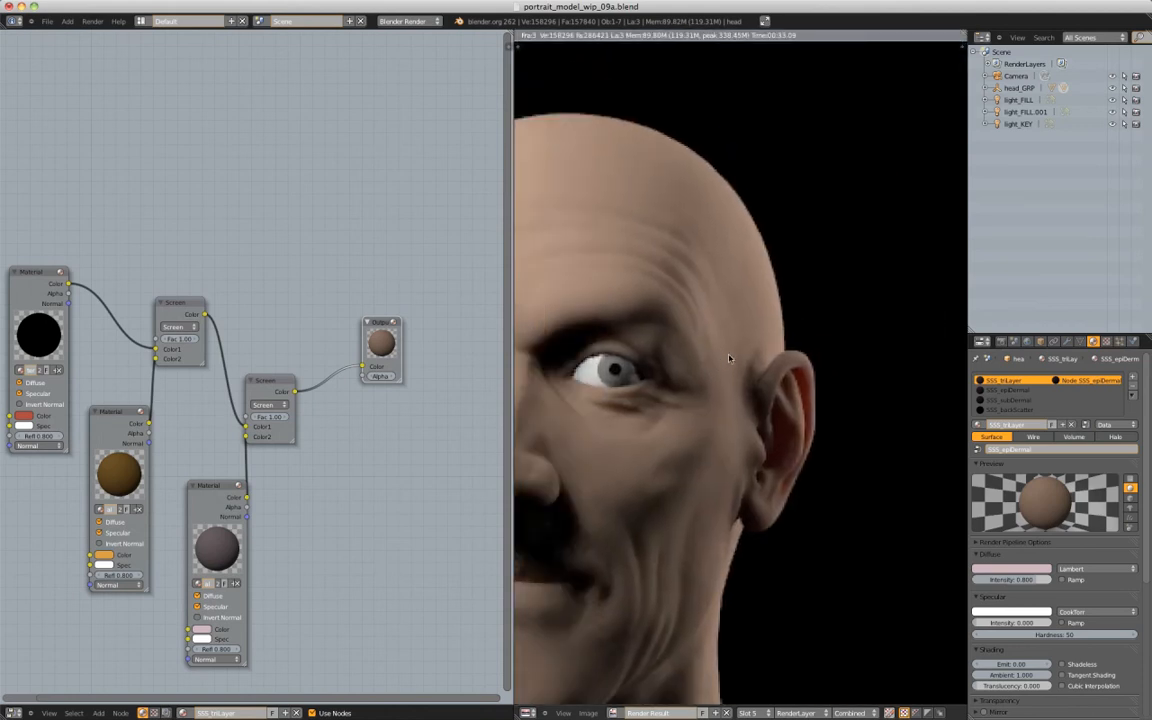
{"action": "scroll", "coordinate": [729, 358], "scroll_direction": "up", "scroll_amount": 2}
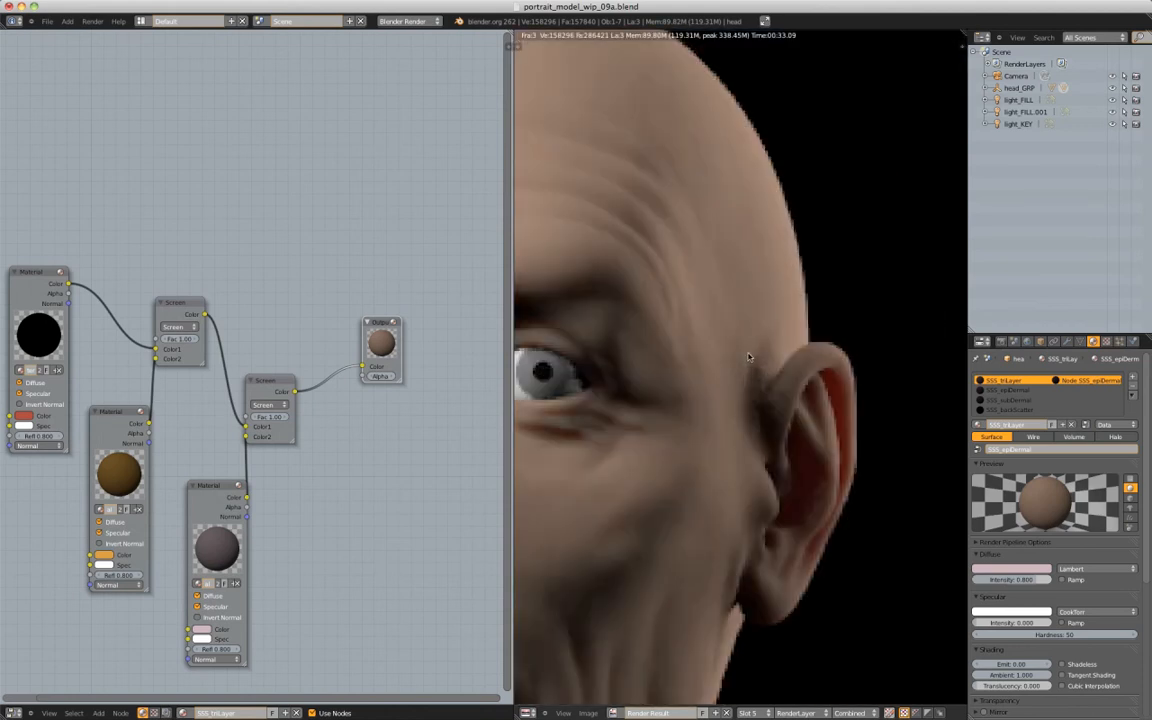
{"action": "scroll", "coordinate": [748, 357], "scroll_direction": "down", "scroll_amount": 3}
{"action": "middle_click_drag", "start_coordinate": [748, 357], "coordinate": [940, 378]}
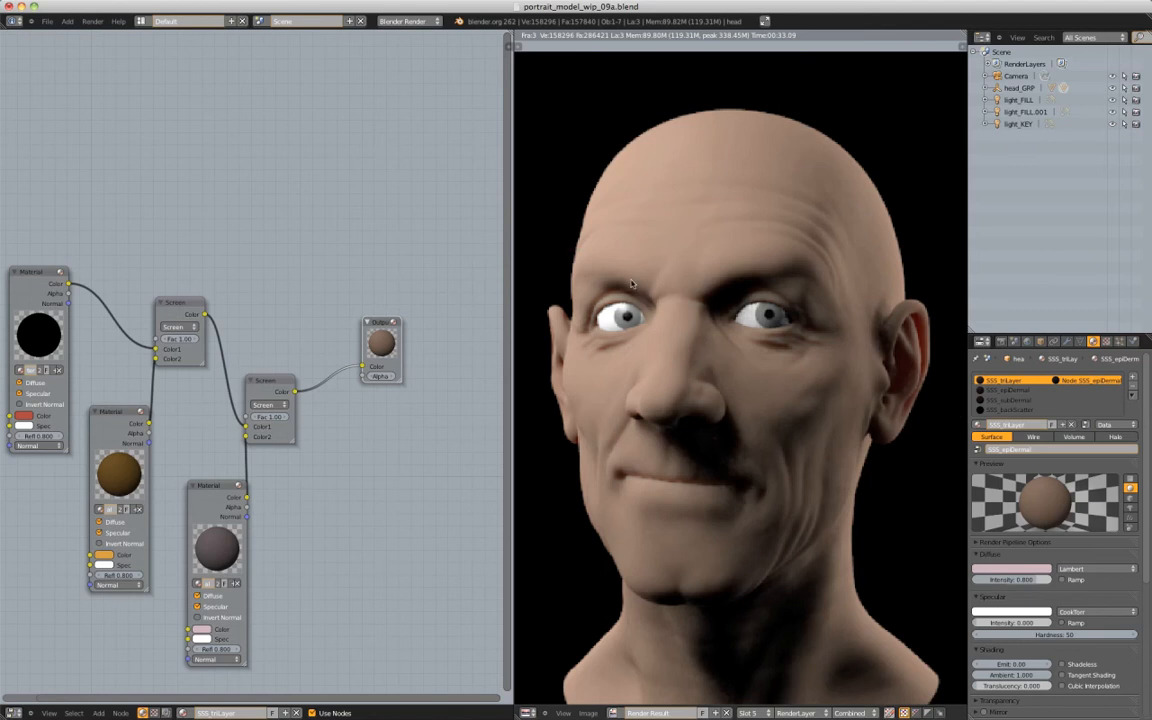
Set the SSS_backScatter material's subsurface scattering RGB radius to 15 for red and 10 for green
{"action": "left_click", "coordinate": [52, 294]}
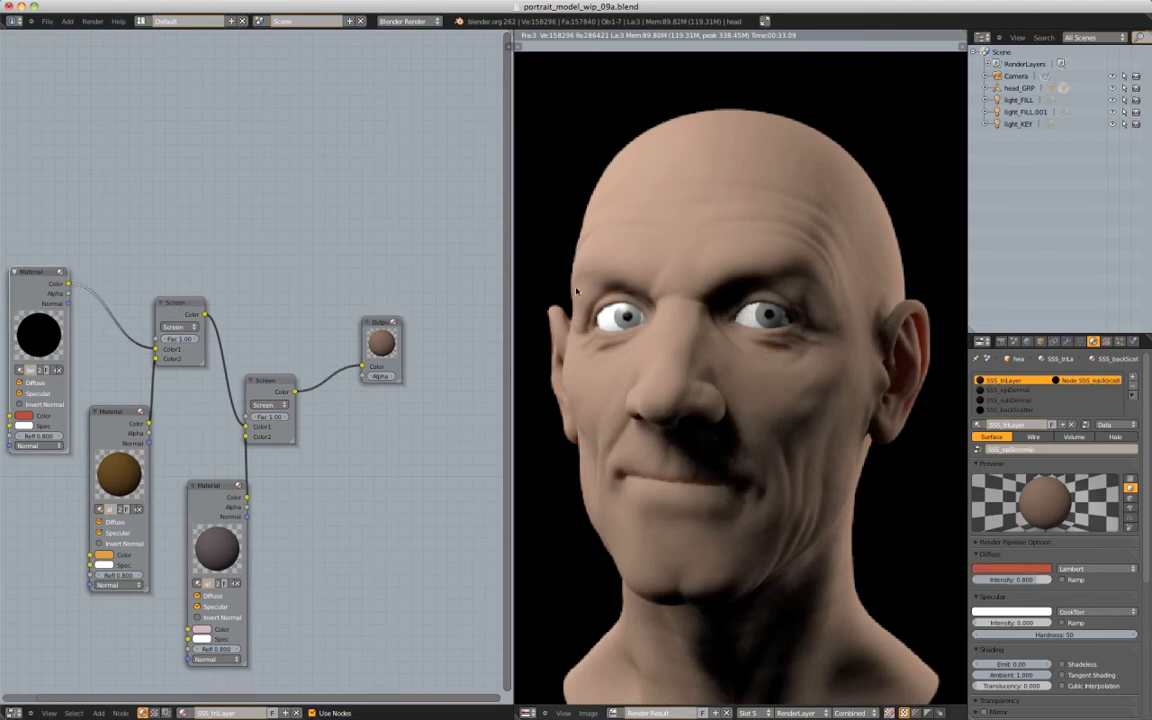
{"action": "scroll", "coordinate": [1088, 428], "scroll_direction": "down", "scroll_amount": 1}
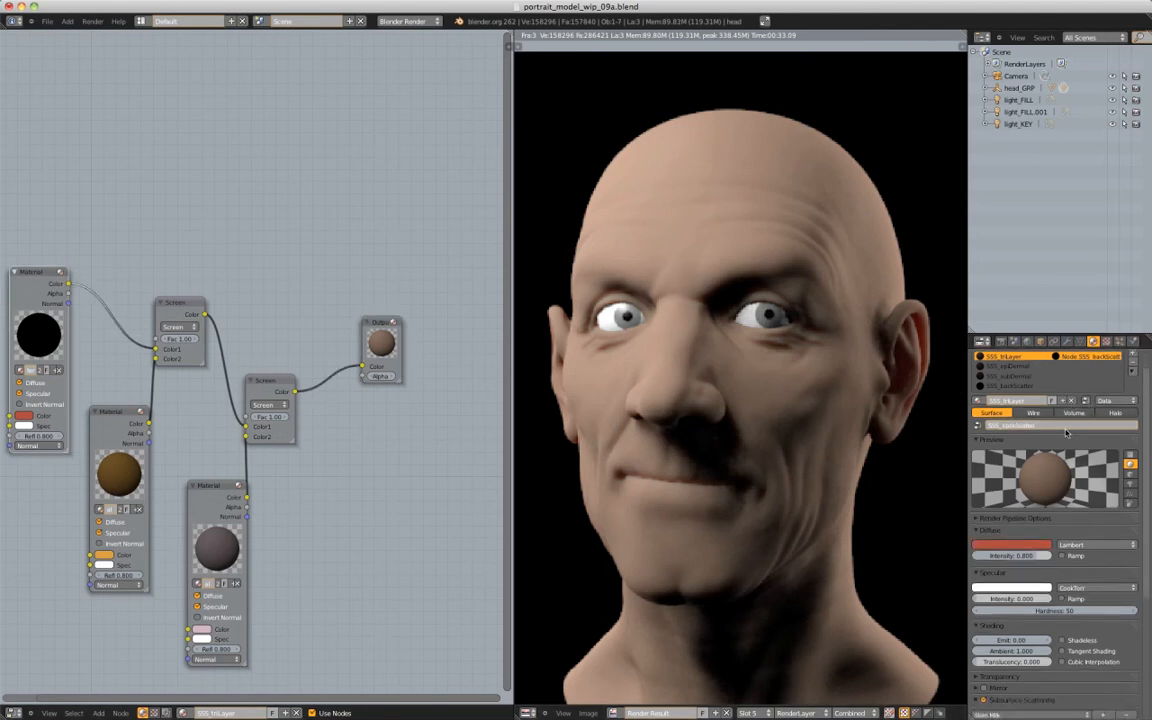
{"action": "scroll", "coordinate": [1088, 428], "scroll_direction": "down", "scroll_amount": 2}
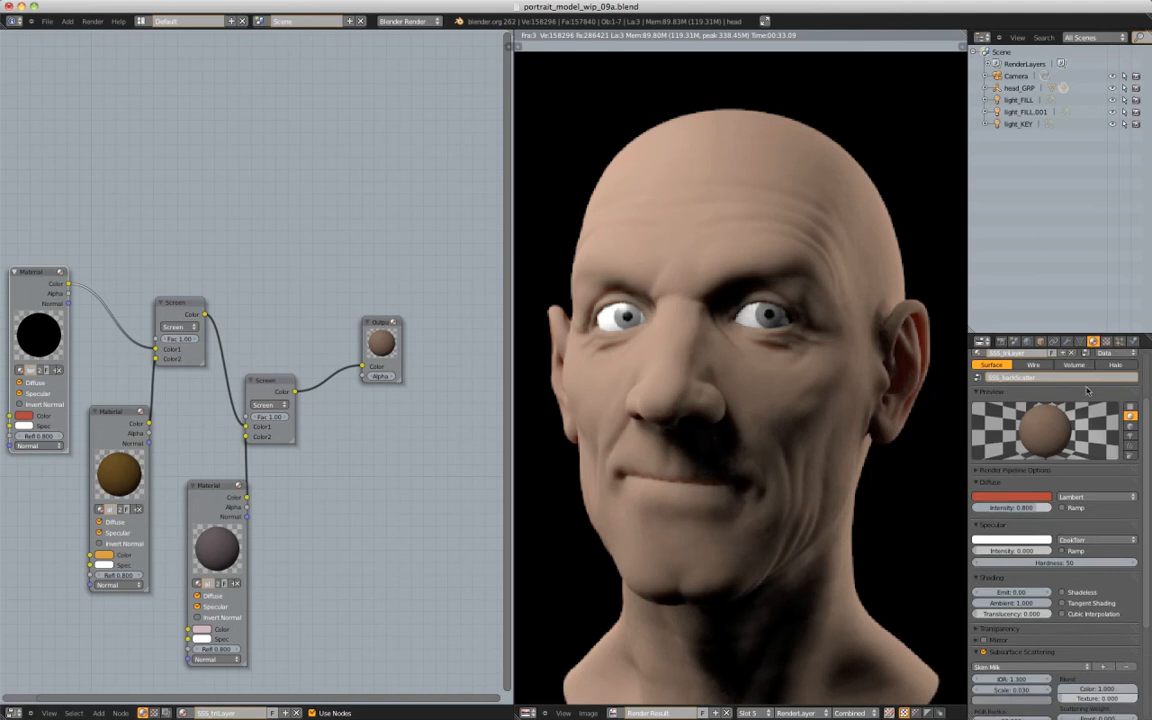
{"action": "scroll", "coordinate": [1077, 436], "scroll_direction": "up", "scroll_amount": 1}
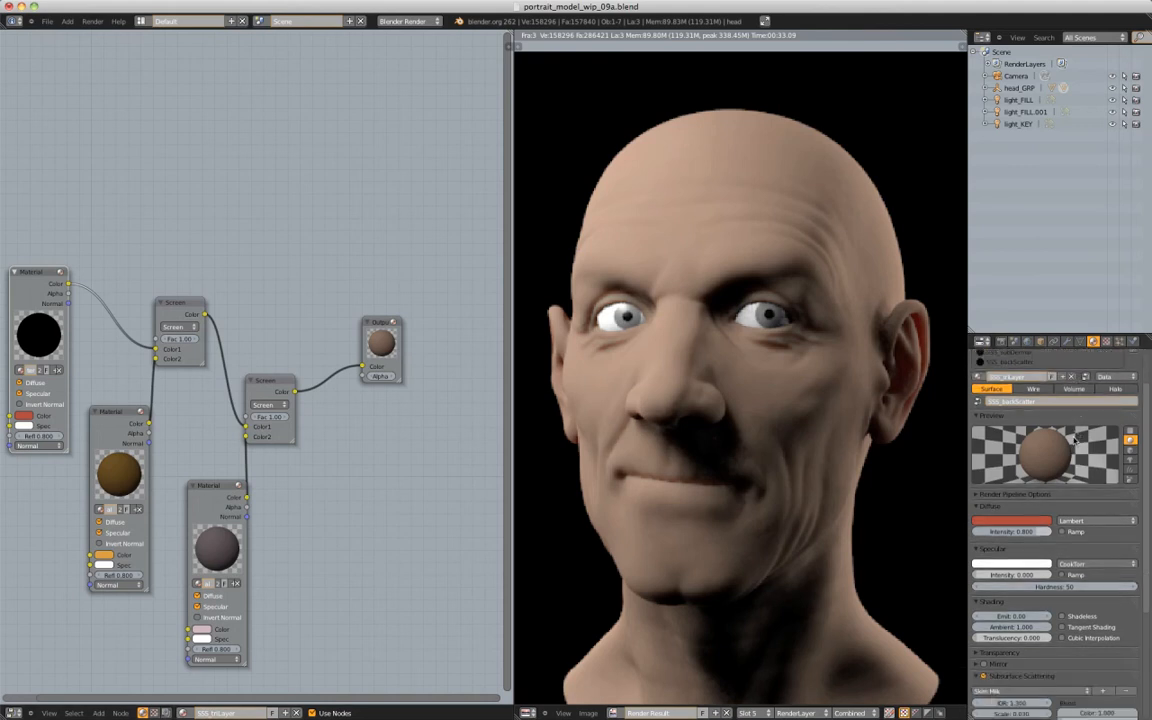
{"action": "scroll", "coordinate": [1075, 438], "scroll_direction": "down", "scroll_amount": 3}
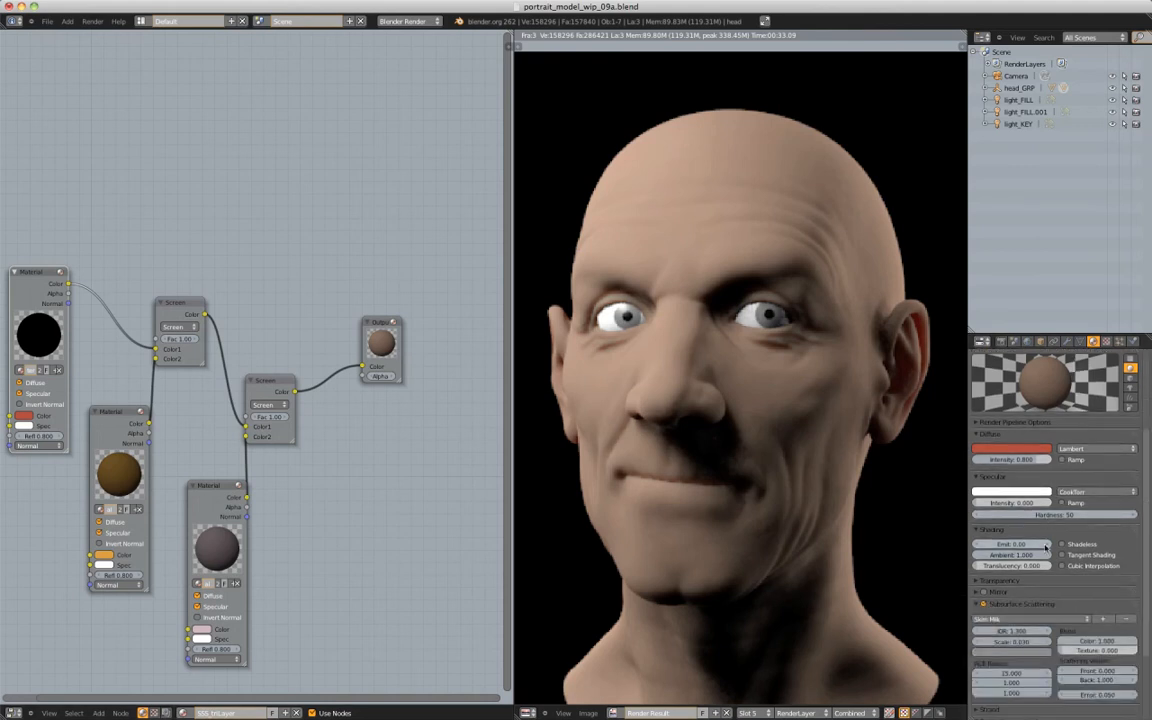
{"action": "left_click", "coordinate": [1008, 673]}
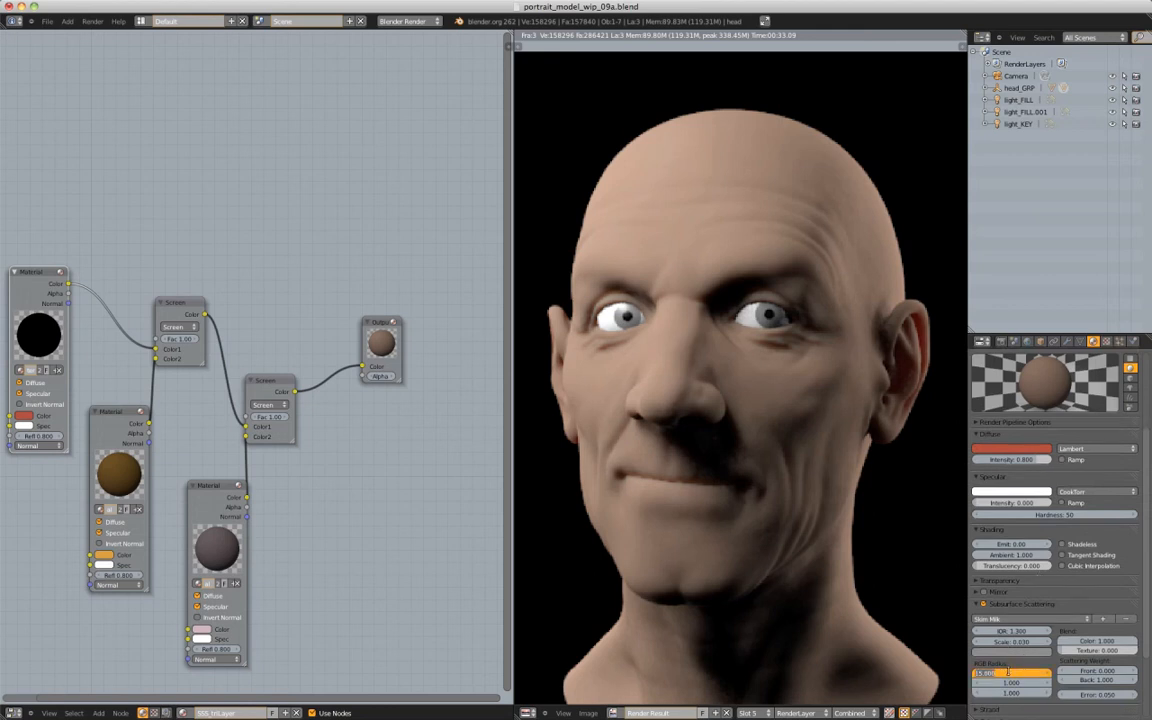
{"action": "type", "text": "15"}
{"action": "key", "text": "Tab"}
{"action": "type", "text": "1."}
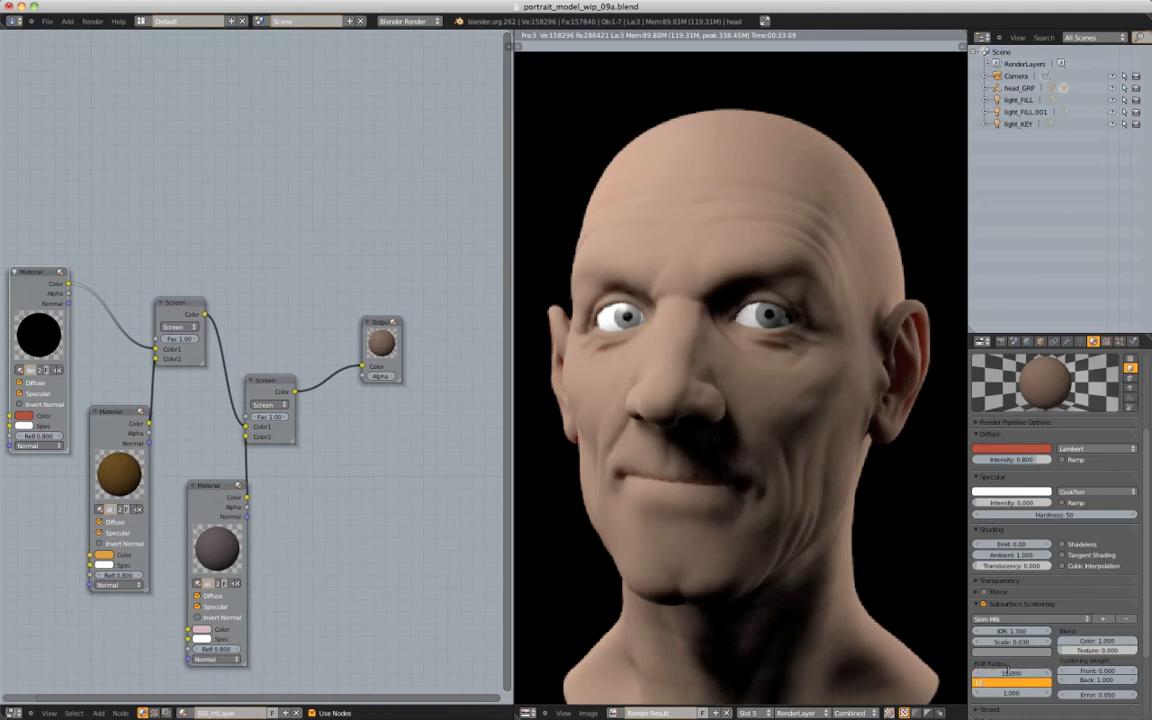
{"action": "type", "text": "0"}
{"action": "key", "text": "Return"}
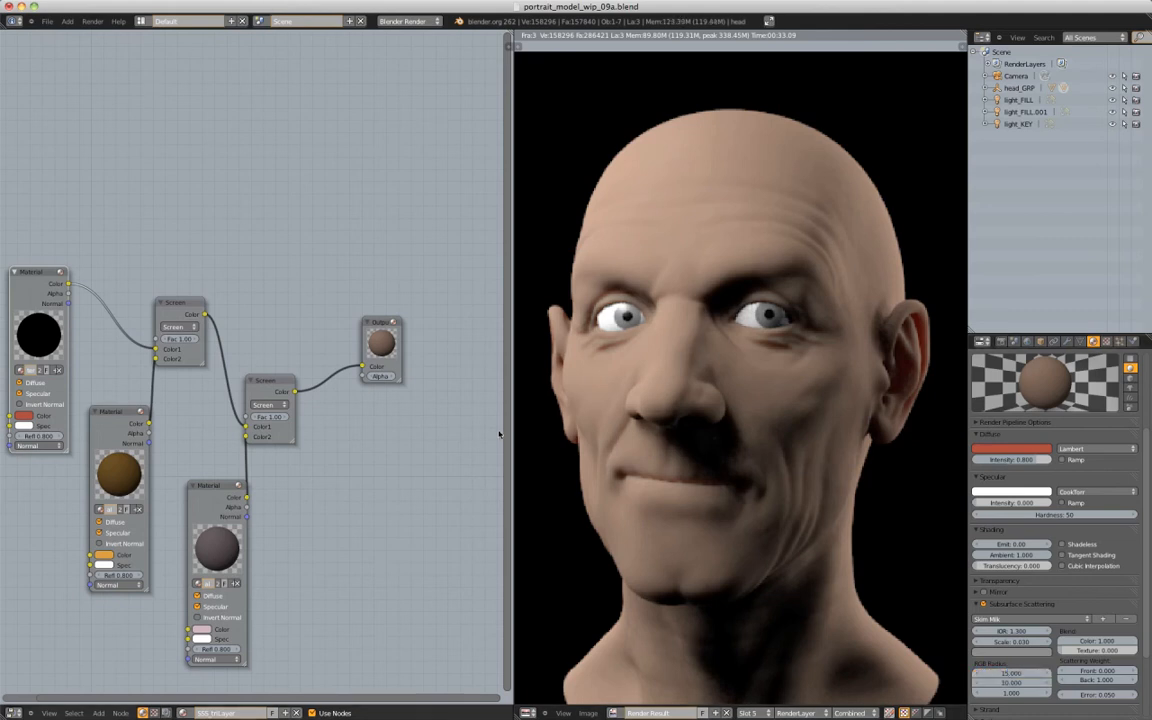
Render the head with the adjusted back-scatter radius into render Slot 6 and inspect the face
{"action": "left_click", "coordinate": [754, 712]}
{"action": "left_click", "coordinate": [751, 627]}
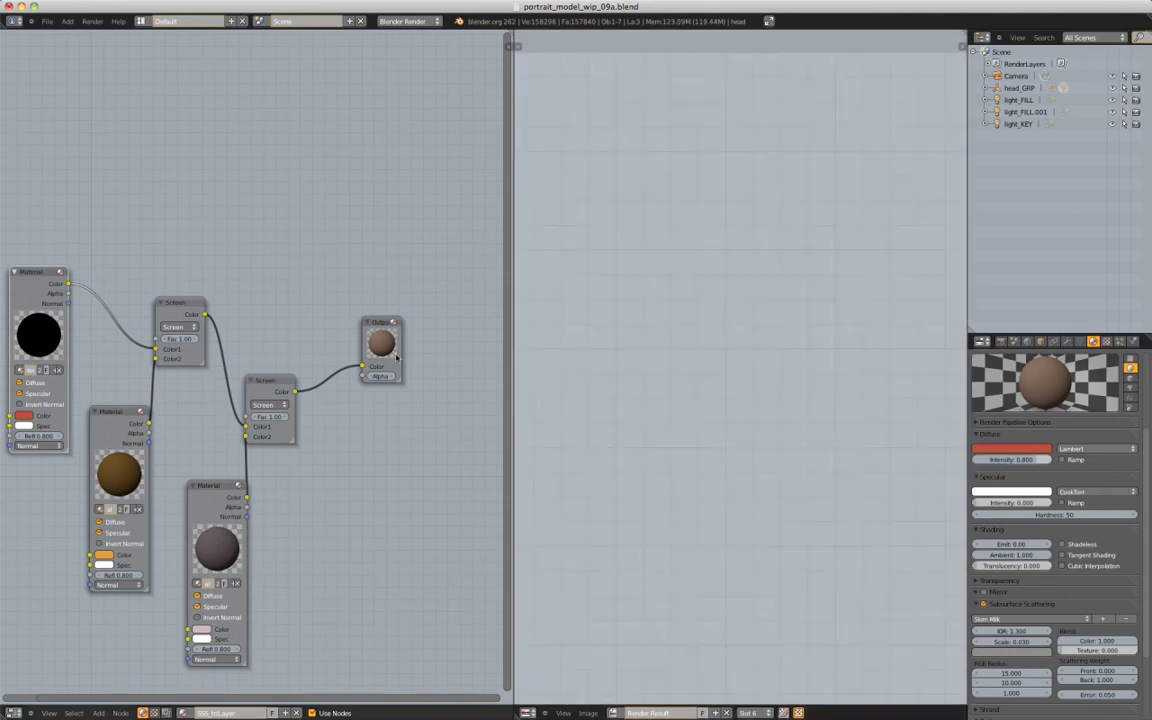
{"action": "left_click", "coordinate": [92, 21]}
{"action": "left_click", "coordinate": [110, 33]}
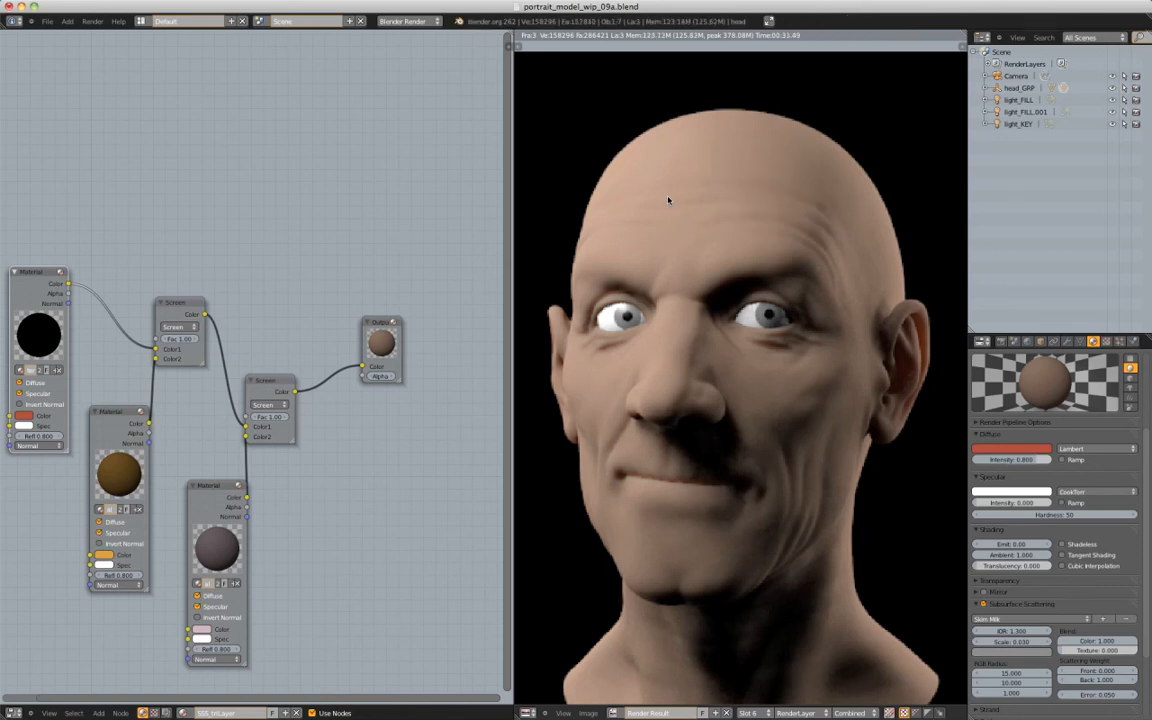
{"action": "scroll", "coordinate": [668, 200], "scroll_direction": "down", "scroll_amount": 2}
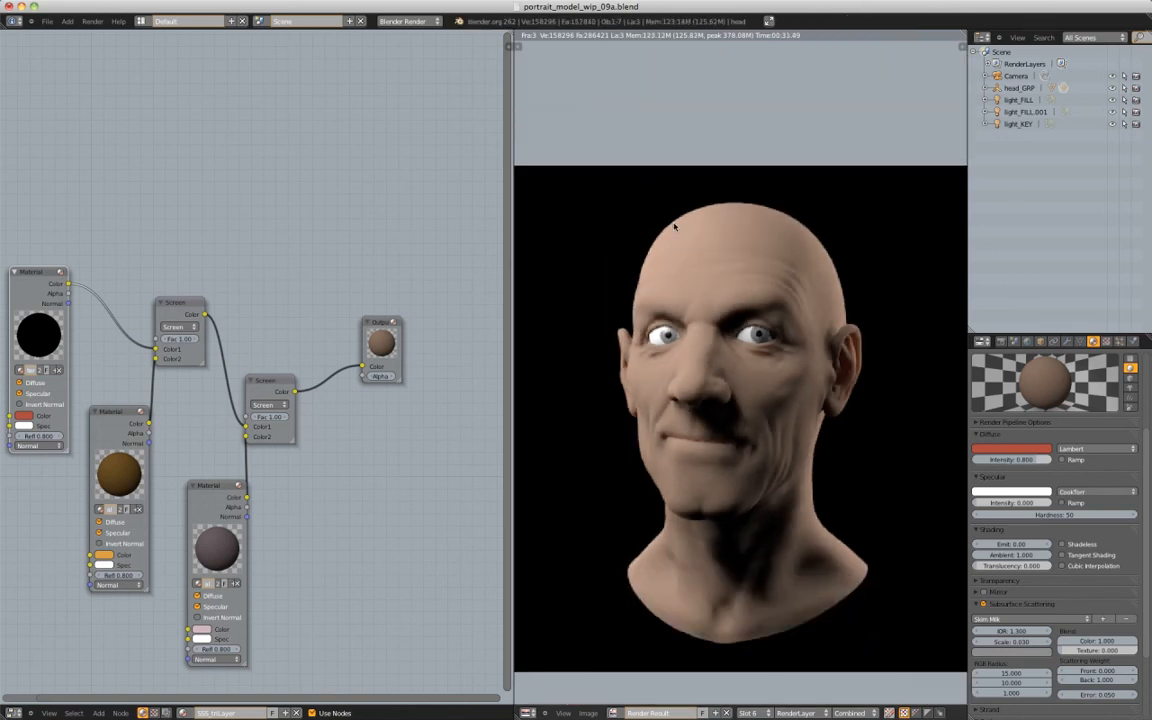
{"action": "scroll", "coordinate": [673, 227], "scroll_direction": "up", "scroll_amount": 3}
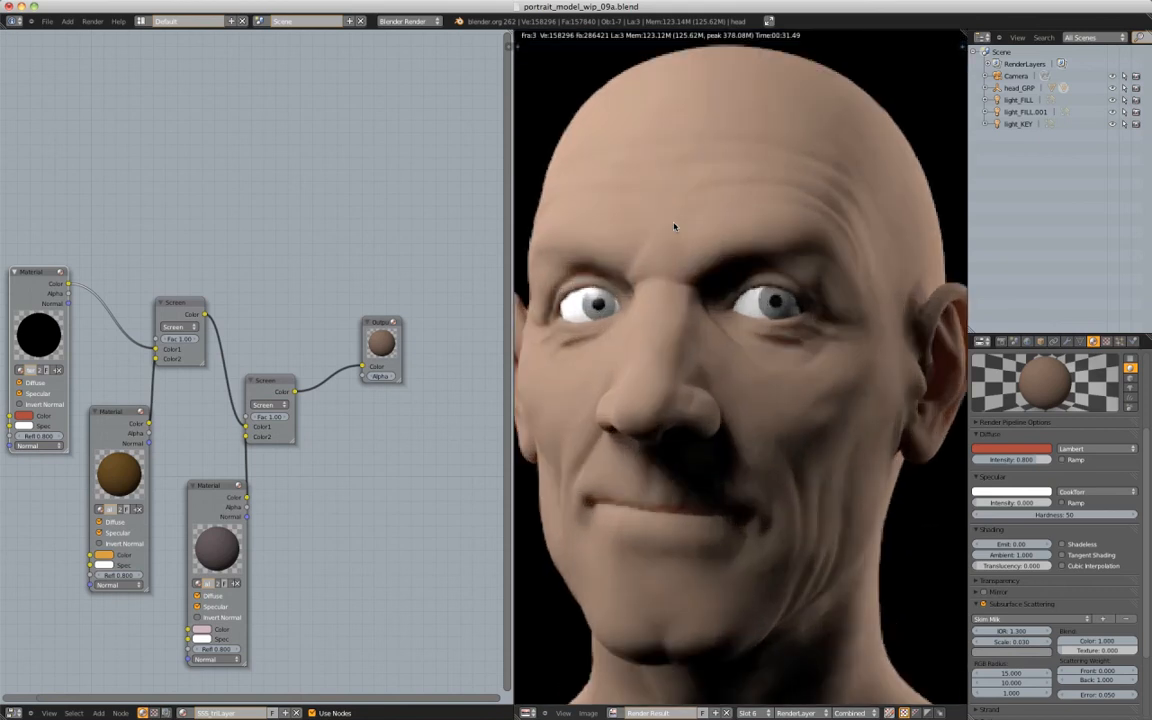
Check the Slot 6 render around the eye and ear, and set the back-scatter material's scattering color brightness value to 0.5
{"action": "middle_click_drag", "start_coordinate": [667, 247], "coordinate": [517, 226]}
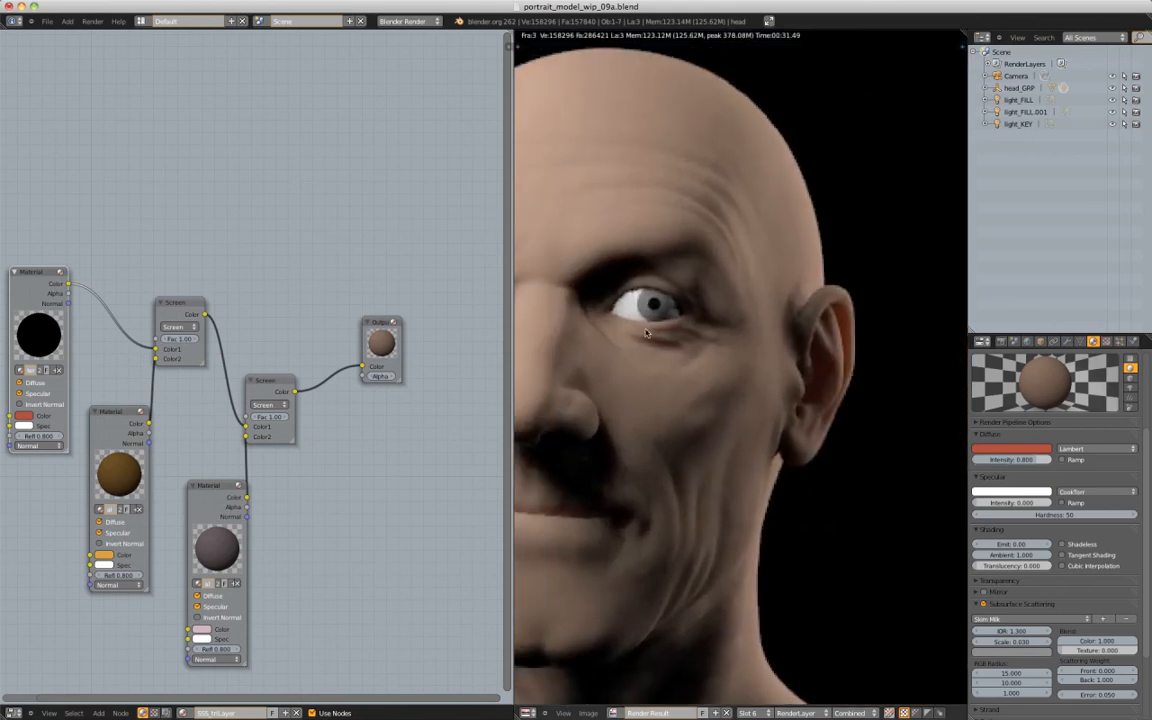
{"action": "scroll", "coordinate": [713, 310], "scroll_direction": "up", "scroll_amount": 3}
{"action": "scroll", "coordinate": [713, 310], "scroll_direction": "down", "scroll_amount": 6}
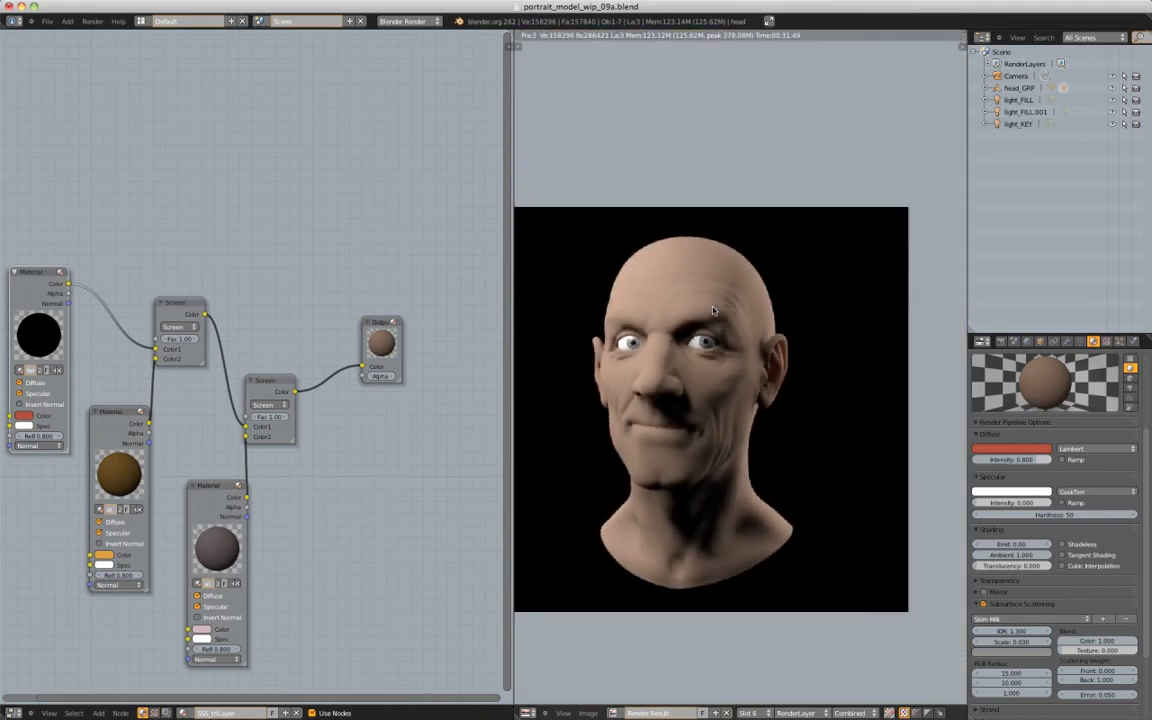
{"action": "scroll", "coordinate": [713, 310], "scroll_direction": "up", "scroll_amount": 1}
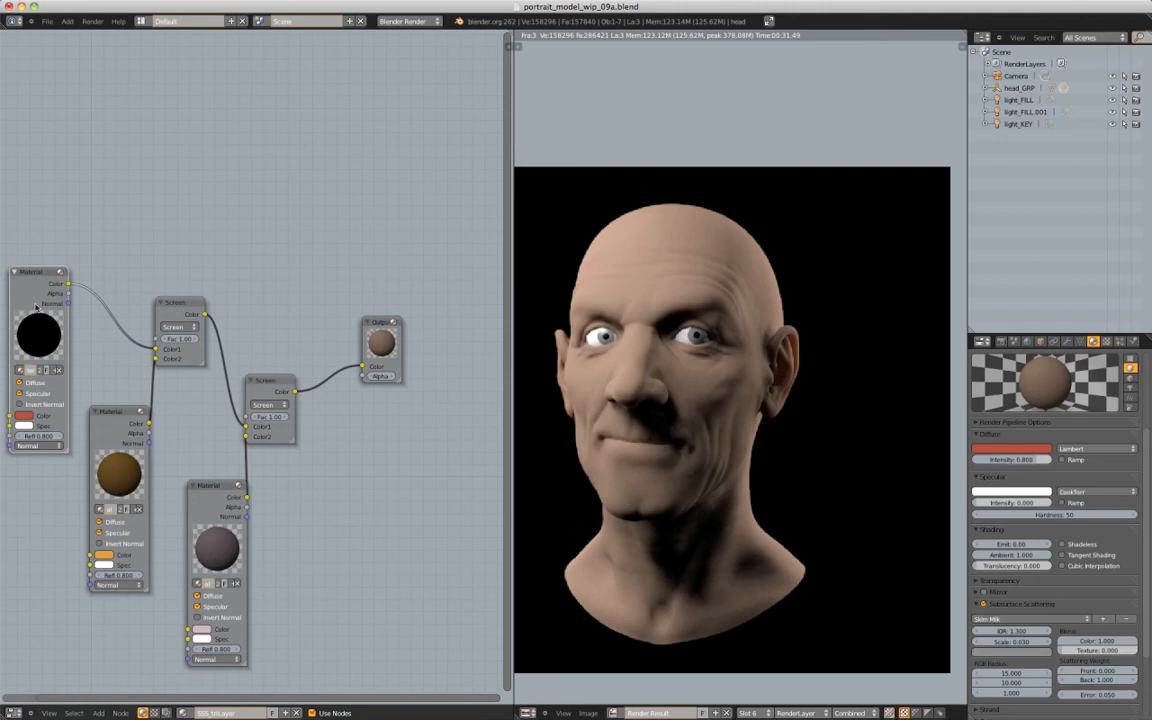
{"action": "scroll", "coordinate": [1033, 560], "scroll_direction": "down", "scroll_amount": 4}
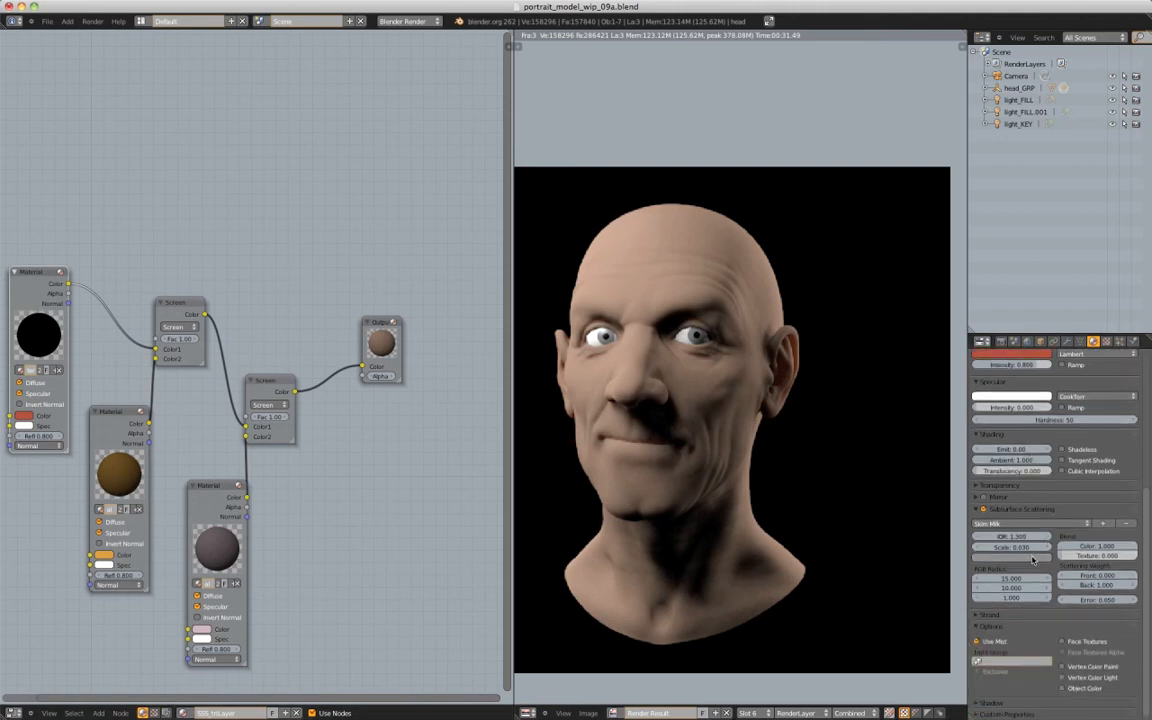
{"action": "left_click", "coordinate": [1033, 558]}
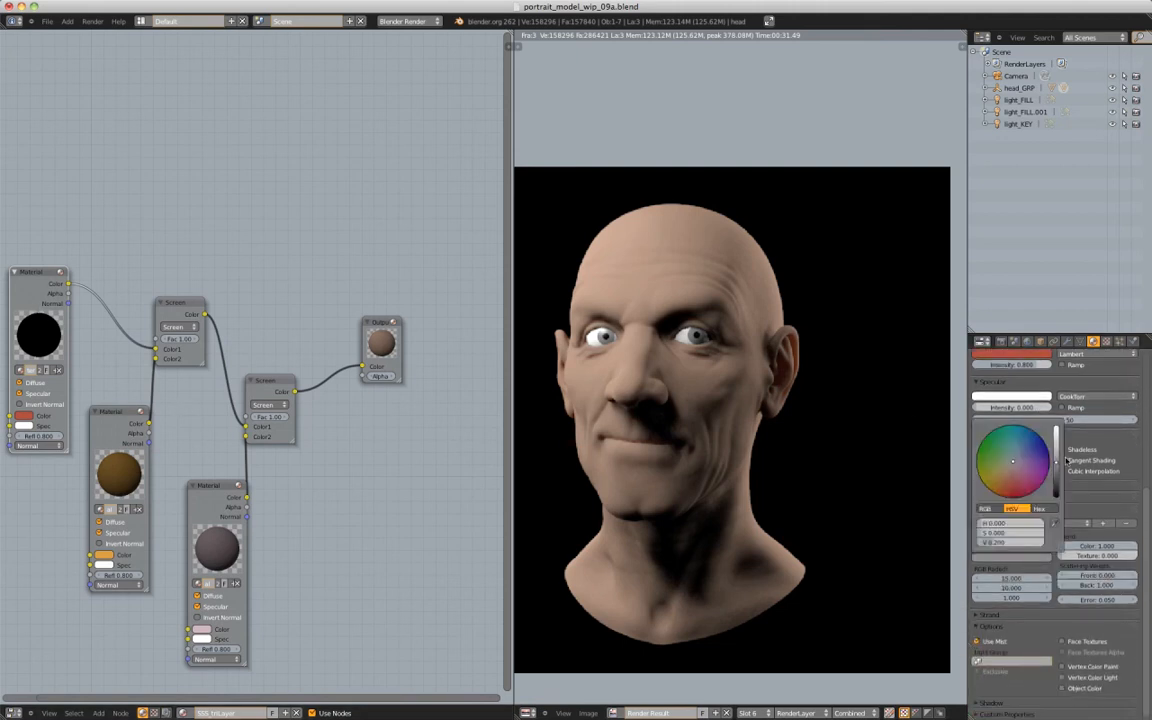
{"action": "left_click", "coordinate": [1008, 540]}
{"action": "type", "text": ".5"}
{"action": "key", "text": "Return"}
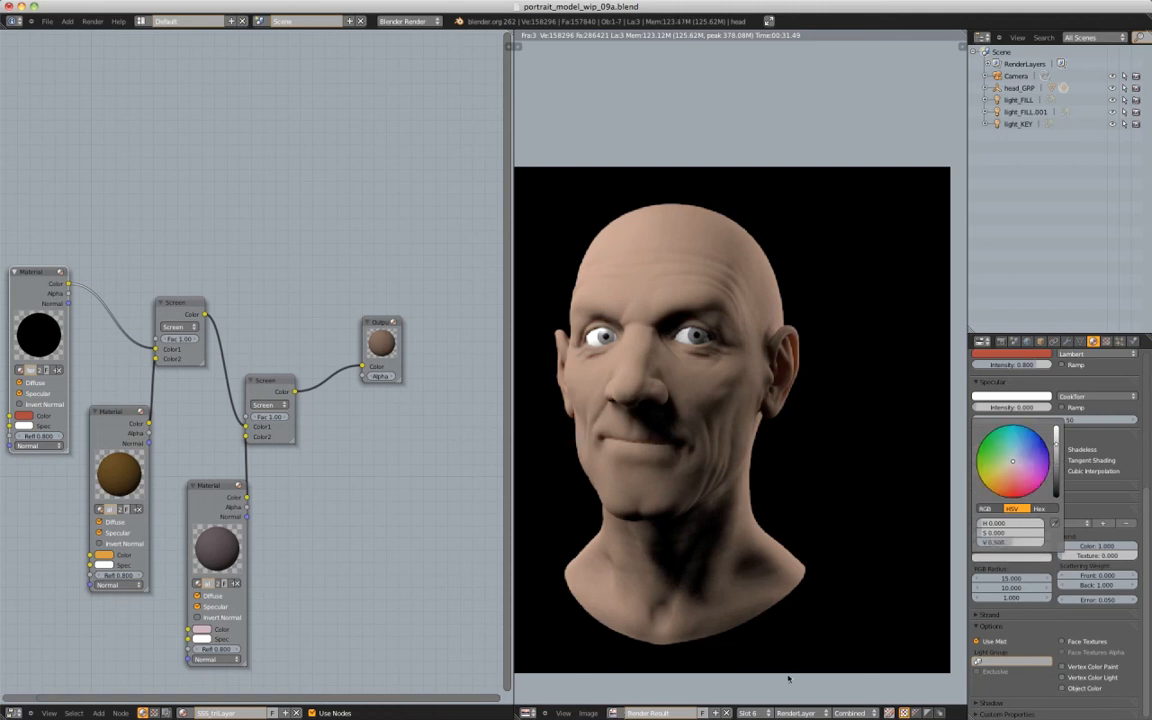
Render the head with the changed scattering color into render Slot 7 and inspect the eye and ear area
{"action": "left_click", "coordinate": [750, 712]}
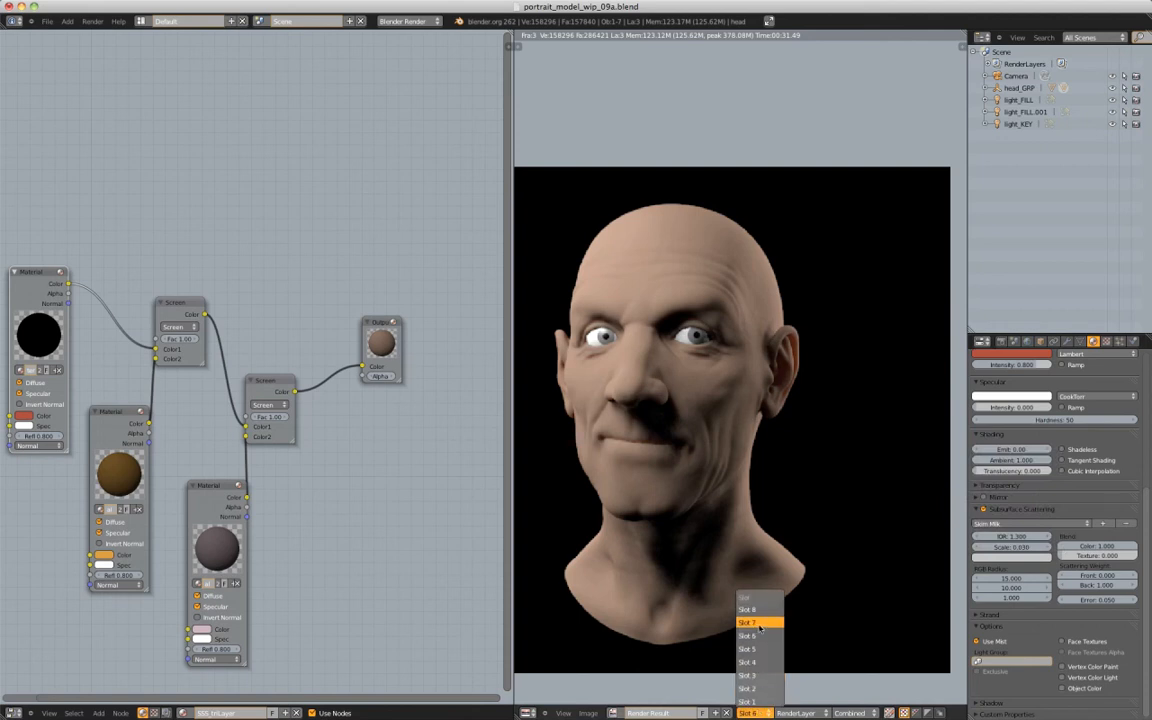
{"action": "left_click", "coordinate": [747, 622]}
{"action": "left_click", "coordinate": [92, 21]}
{"action": "left_click", "coordinate": [90, 34]}
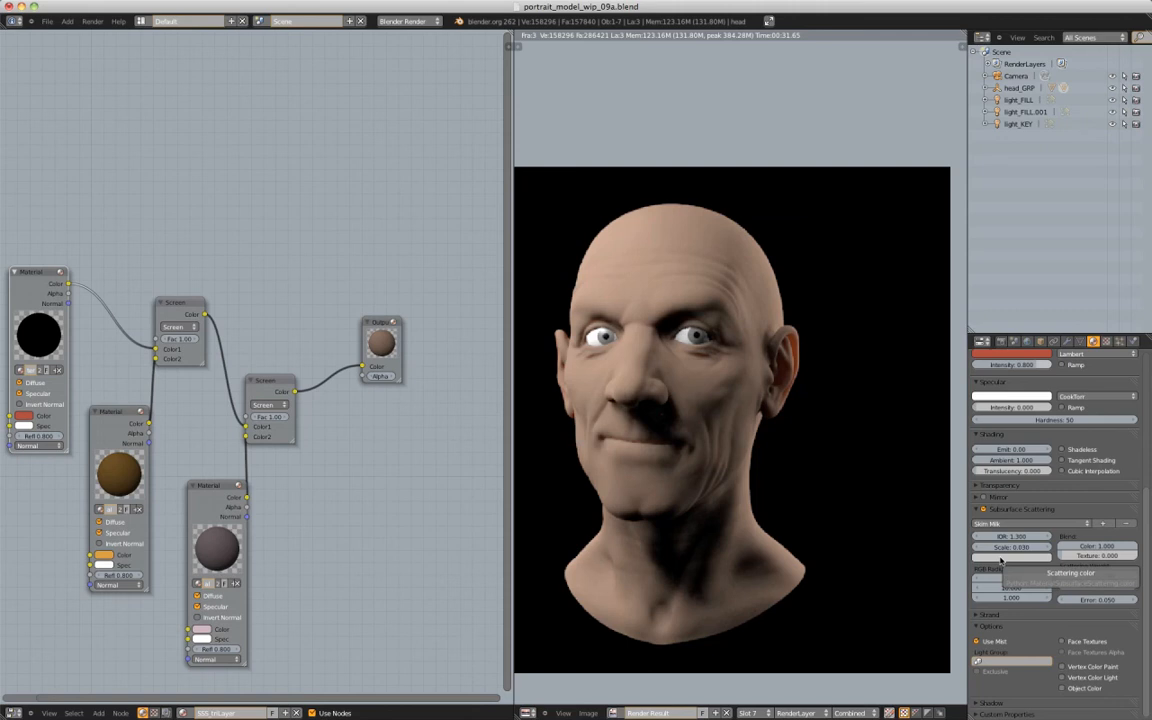
{"action": "scroll", "coordinate": [753, 365], "scroll_direction": "up", "scroll_amount": 2}
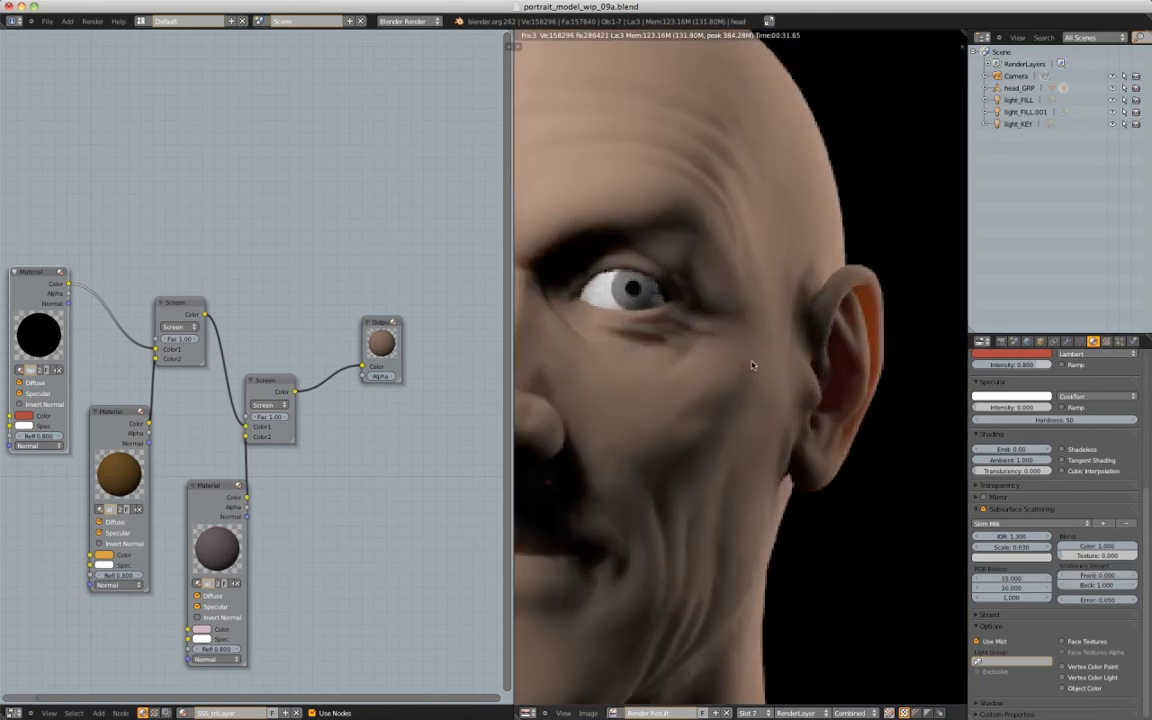
{"action": "scroll", "coordinate": [753, 365], "scroll_direction": "down", "scroll_amount": 4}
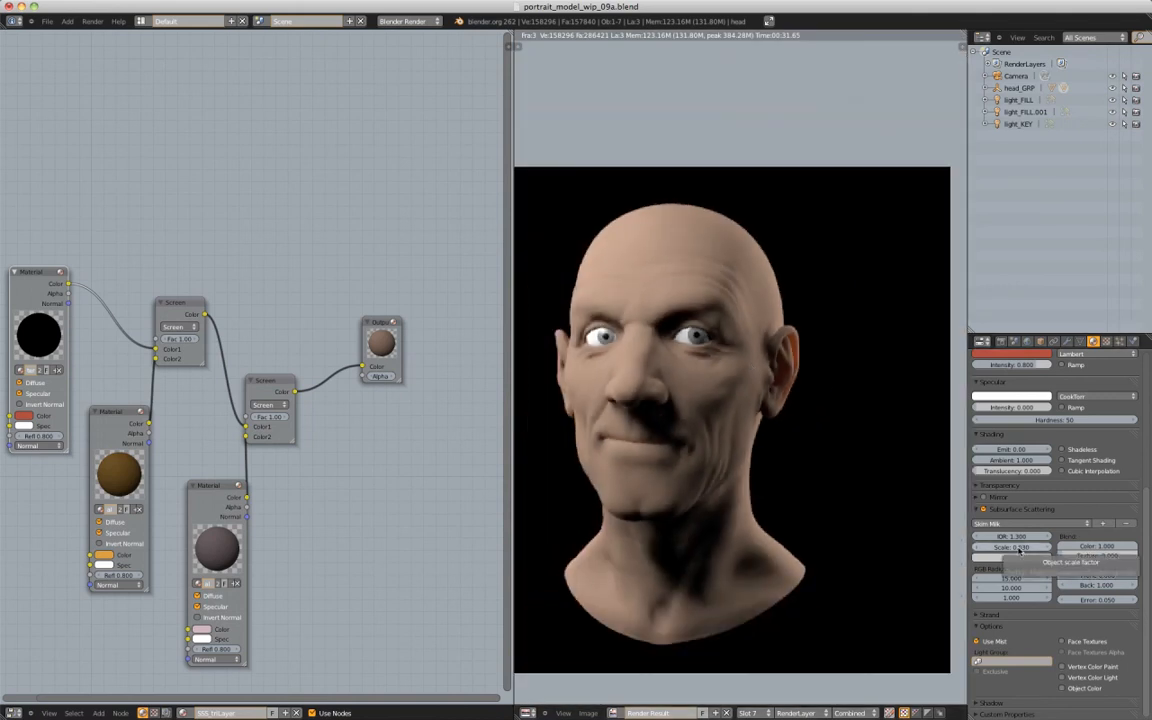
Set the brightness value of the back-scatter material's scattering color to 0.8
{"action": "left_click", "coordinate": [1030, 557]}
{"action": "left_click", "coordinate": [1024, 542]}
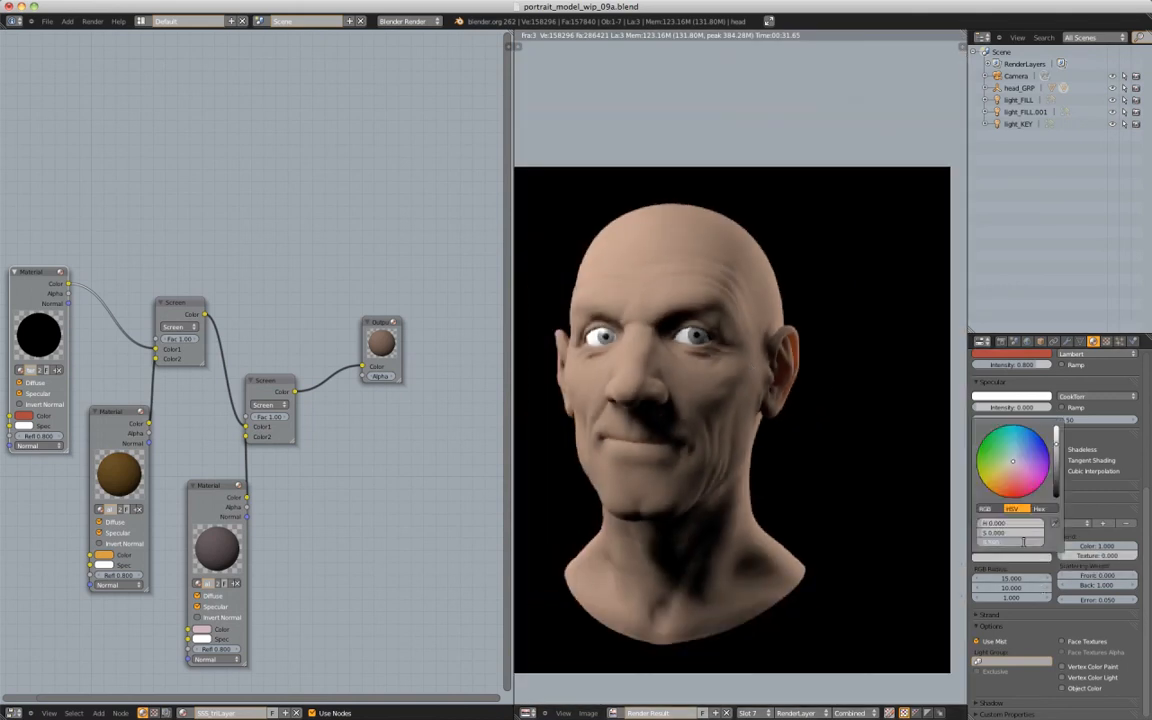
{"action": "type", "text": ".8"}
{"action": "key", "text": "Return"}
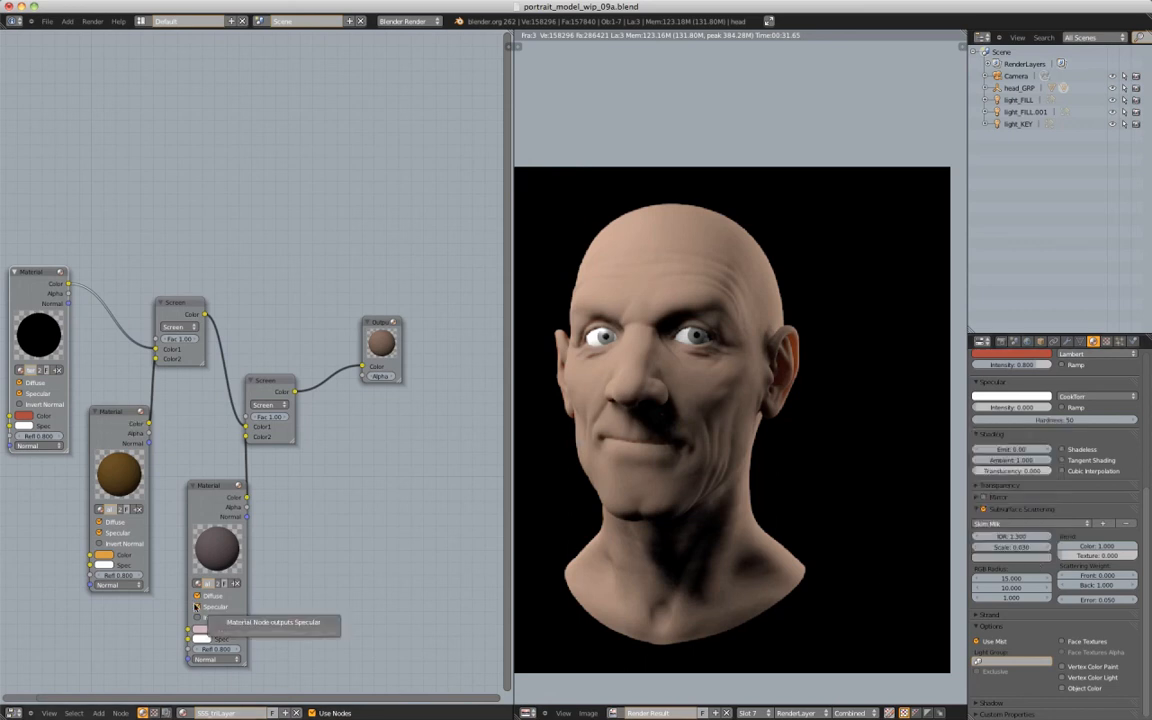
Select the orange subdermal material node to bring up its subsurface scattering settings
{"action": "left_click", "coordinate": [121, 418]}
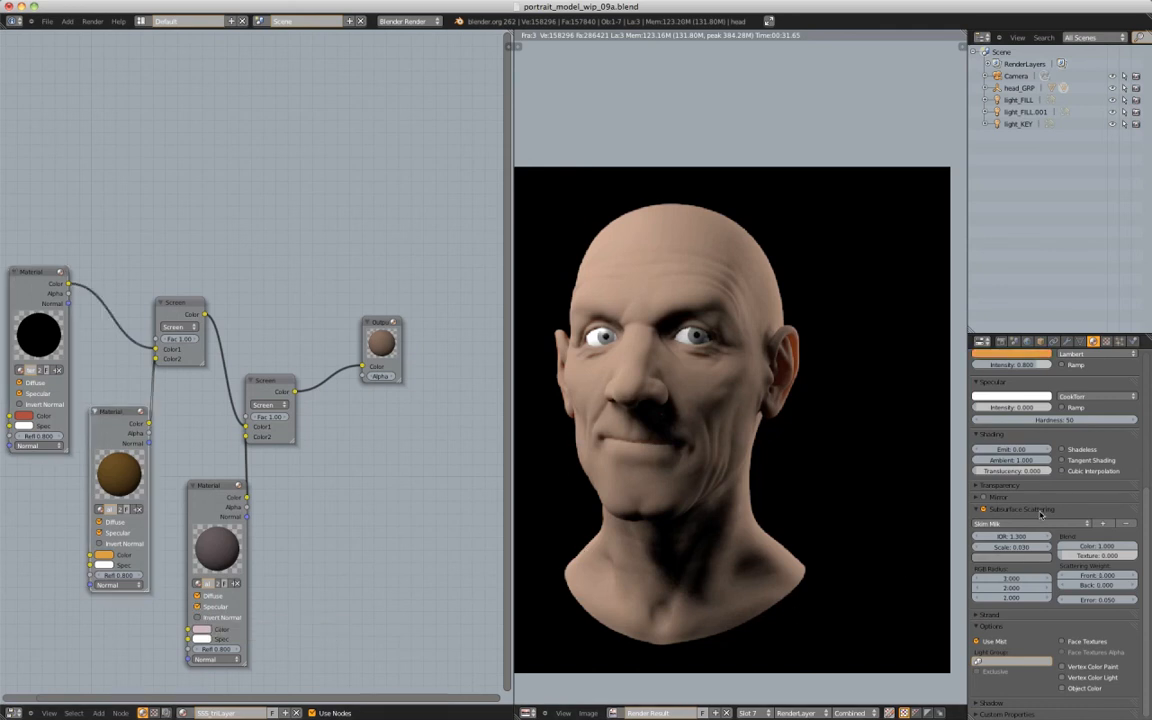
{"action": "left_click", "coordinate": [1015, 578]}
{"action": "left_click", "coordinate": [643, 413]}
Compare the Slot 7 and Slot 6 renders, examining the skin shading around the nose, mouth and eyes up close
{"action": "scroll", "coordinate": [641, 410], "scroll_direction": "up", "scroll_amount": 2}
{"action": "middle_click_drag", "start_coordinate": [639, 407], "coordinate": [712, 394]}
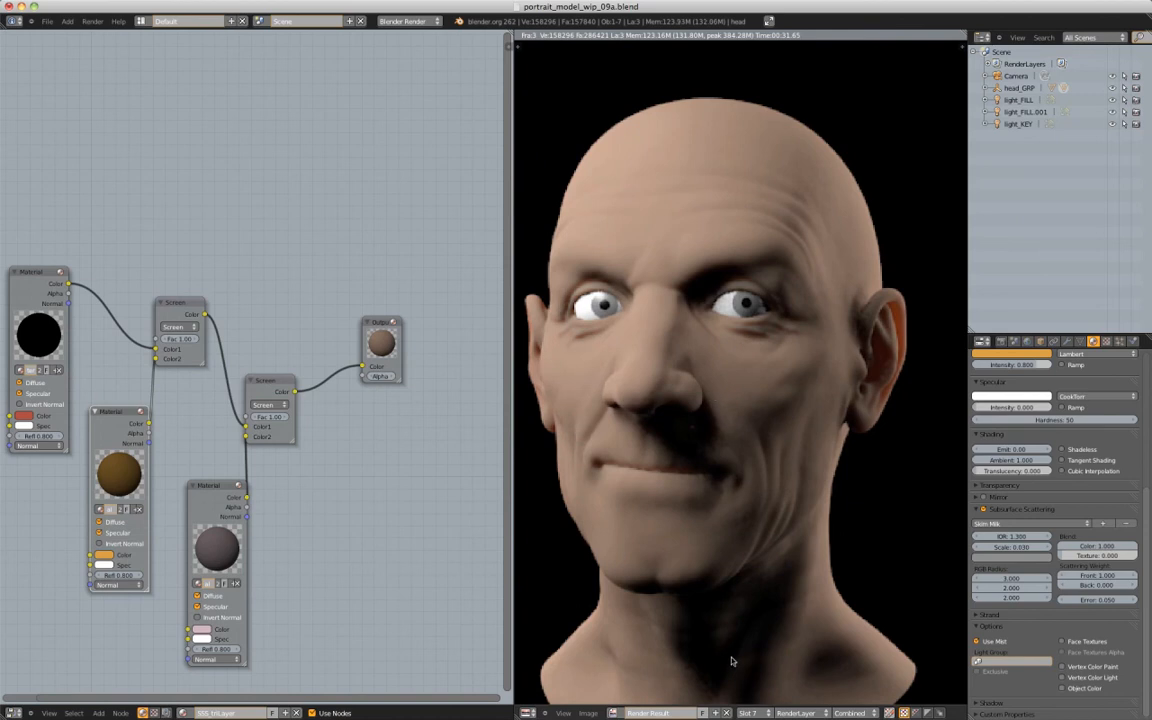
{"action": "left_click", "coordinate": [748, 712]}
{"action": "left_click", "coordinate": [760, 644]}
{"action": "scroll", "coordinate": [676, 385], "scroll_direction": "down", "scroll_amount": 2}
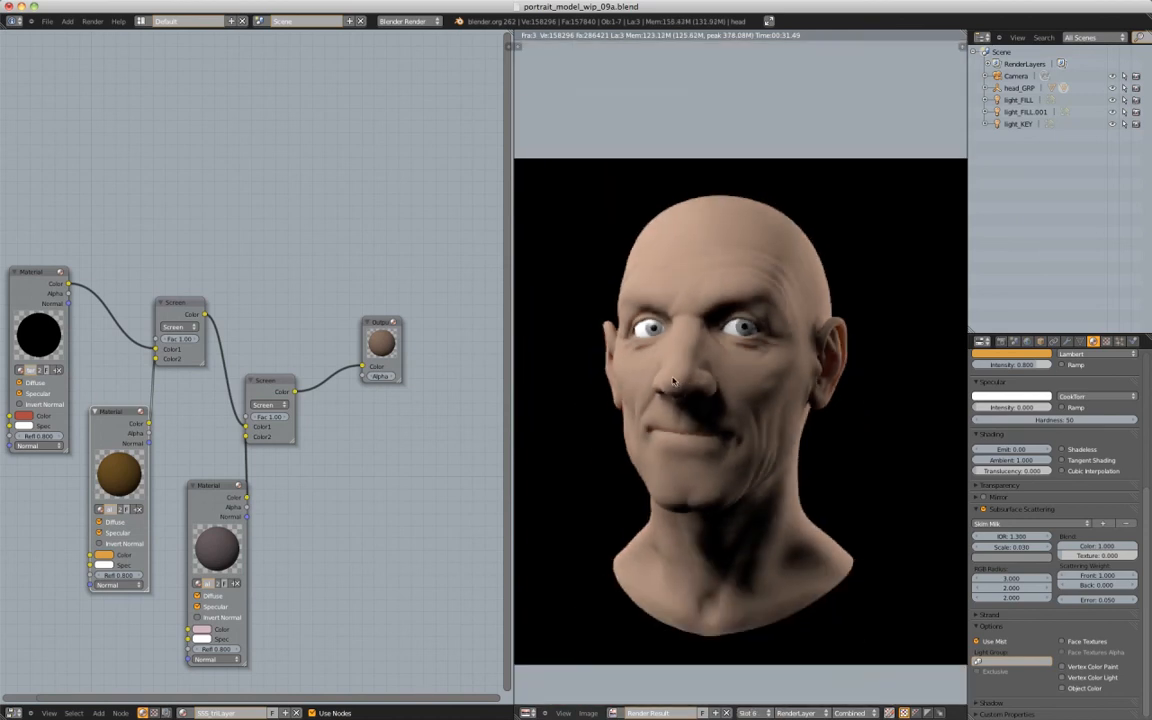
{"action": "scroll", "coordinate": [673, 381], "scroll_direction": "up", "scroll_amount": 4}
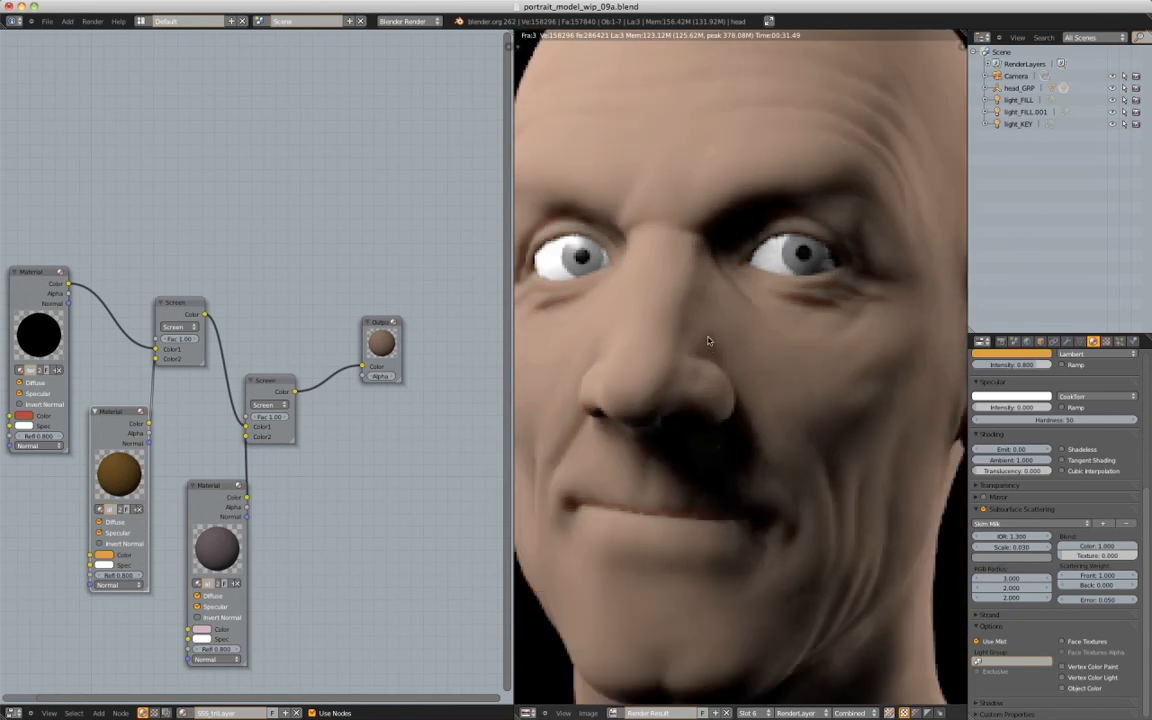
{"action": "middle_click_drag", "start_coordinate": [710, 332], "coordinate": [717, 290]}
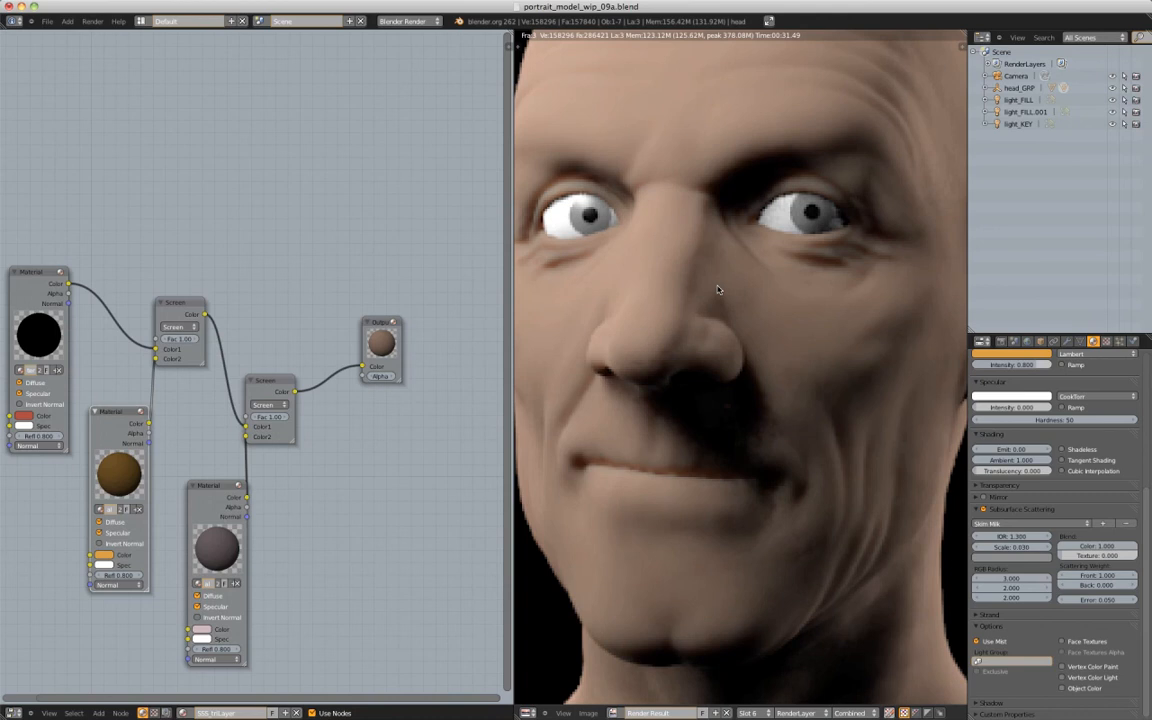
{"action": "scroll", "coordinate": [717, 290], "scroll_direction": "down", "scroll_amount": 3}
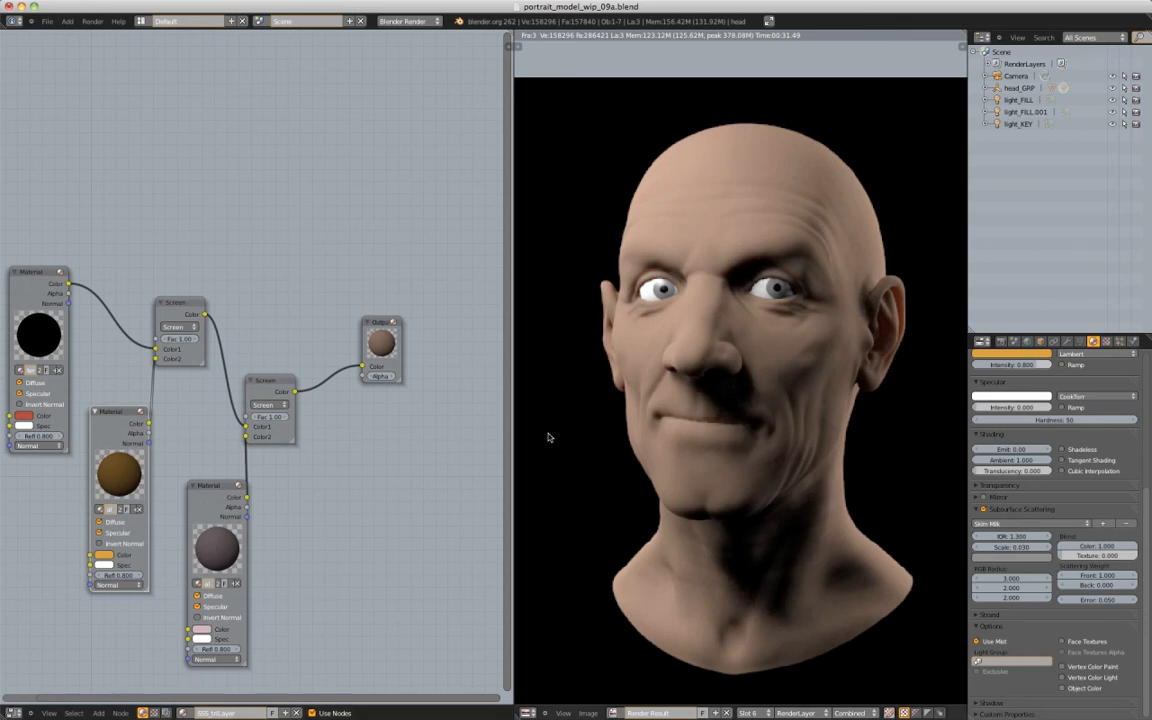
{"action": "scroll", "coordinate": [600, 430], "scroll_direction": "up", "scroll_amount": 3}
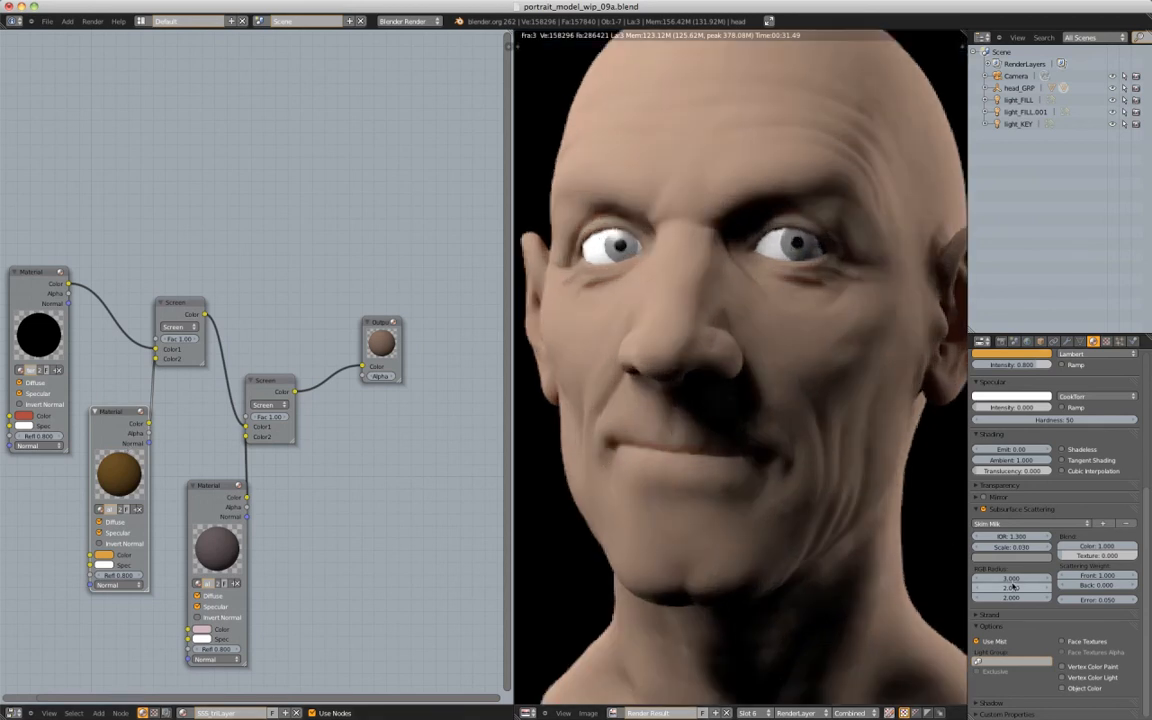
Set the subdermal material's subsurface scattering RGB radius to 6 for red, 4 for green and 4 for blue
{"action": "left_click", "coordinate": [1007, 578]}
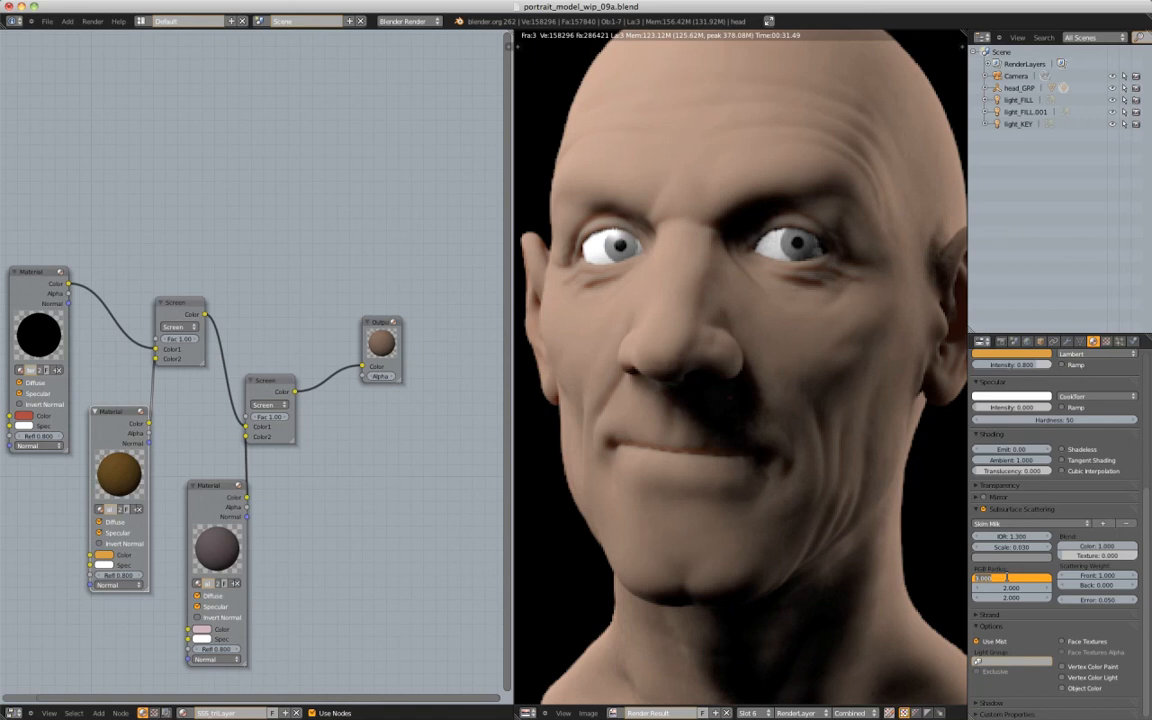
{"action": "type", "text": "4"}
{"action": "key", "text": "Tab"}
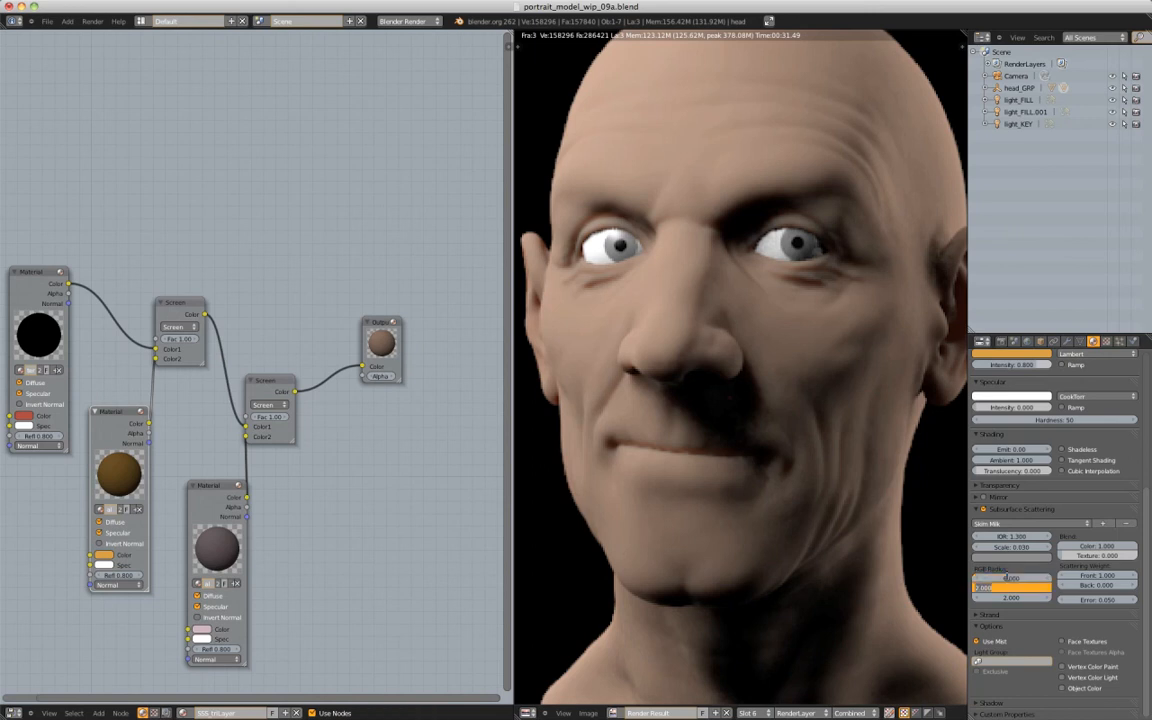
{"action": "type", "text": "1"}
{"action": "key", "text": "Tab"}
{"action": "type", "text": "4"}
{"action": "key", "text": "Return"}
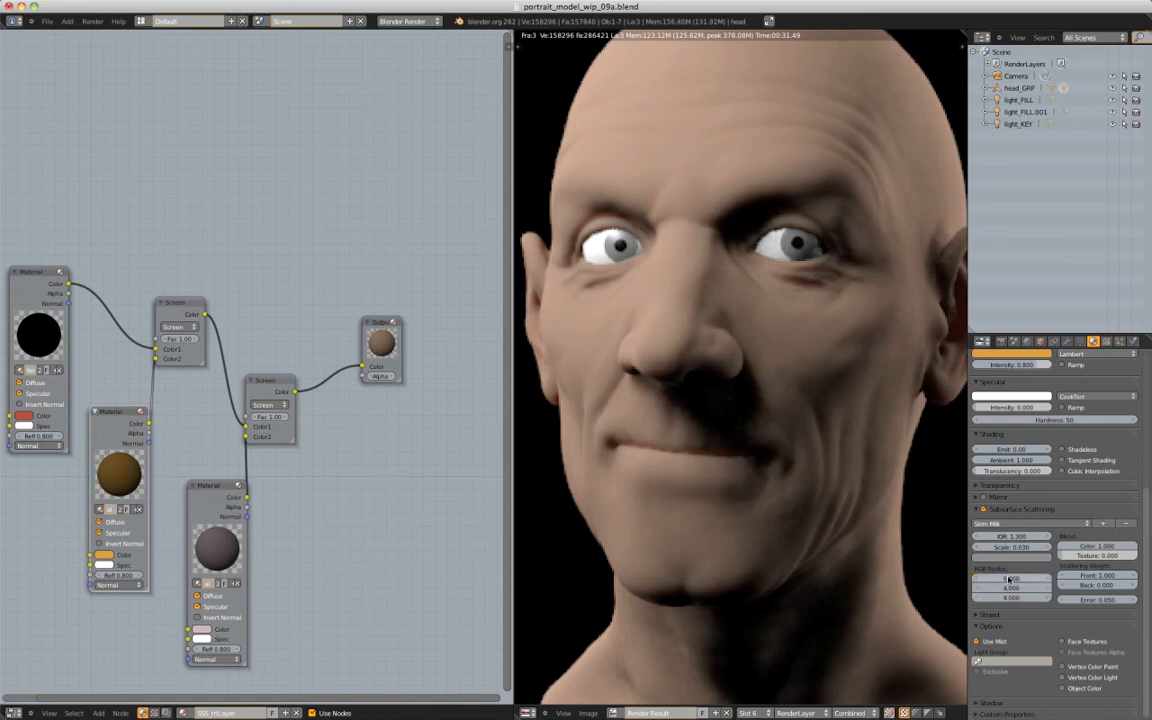
Render the head with the adjusted subdermal radius into render Slot 7 and inspect the ear, eyes and face
{"action": "left_click", "coordinate": [752, 713]}
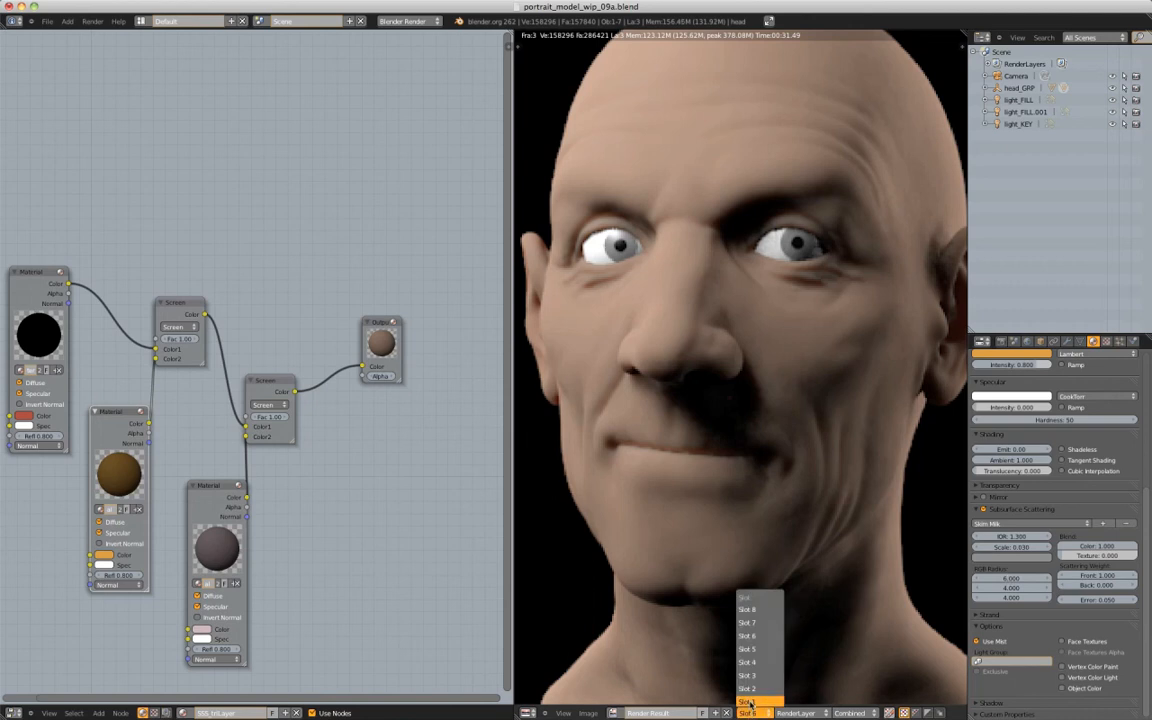
{"action": "left_click", "coordinate": [766, 624]}
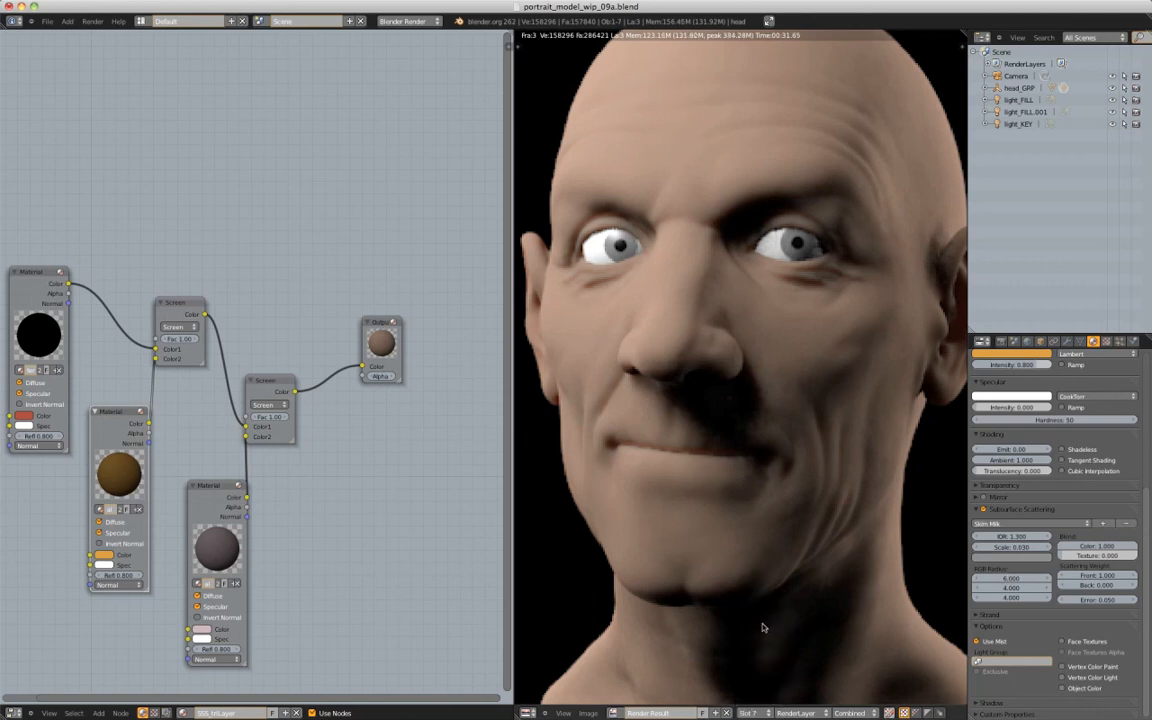
{"action": "left_click", "coordinate": [92, 21]}
{"action": "left_click", "coordinate": [103, 34]}
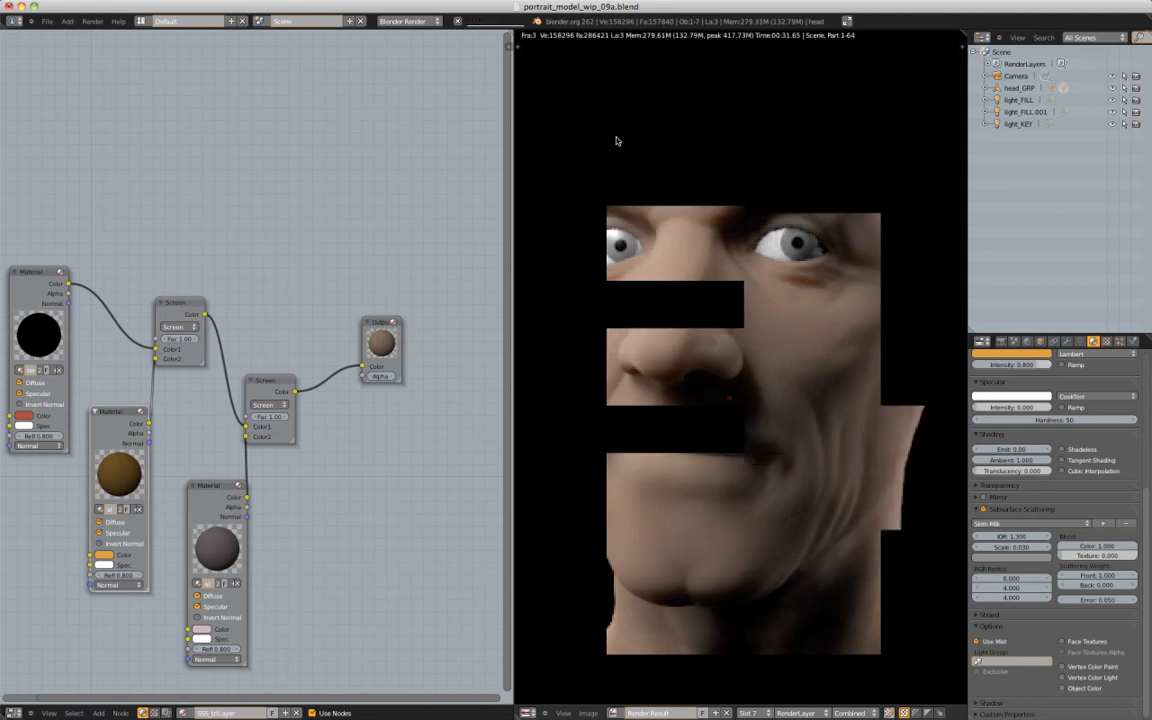
{"action": "scroll", "coordinate": [764, 355], "scroll_direction": "down", "scroll_amount": 2}
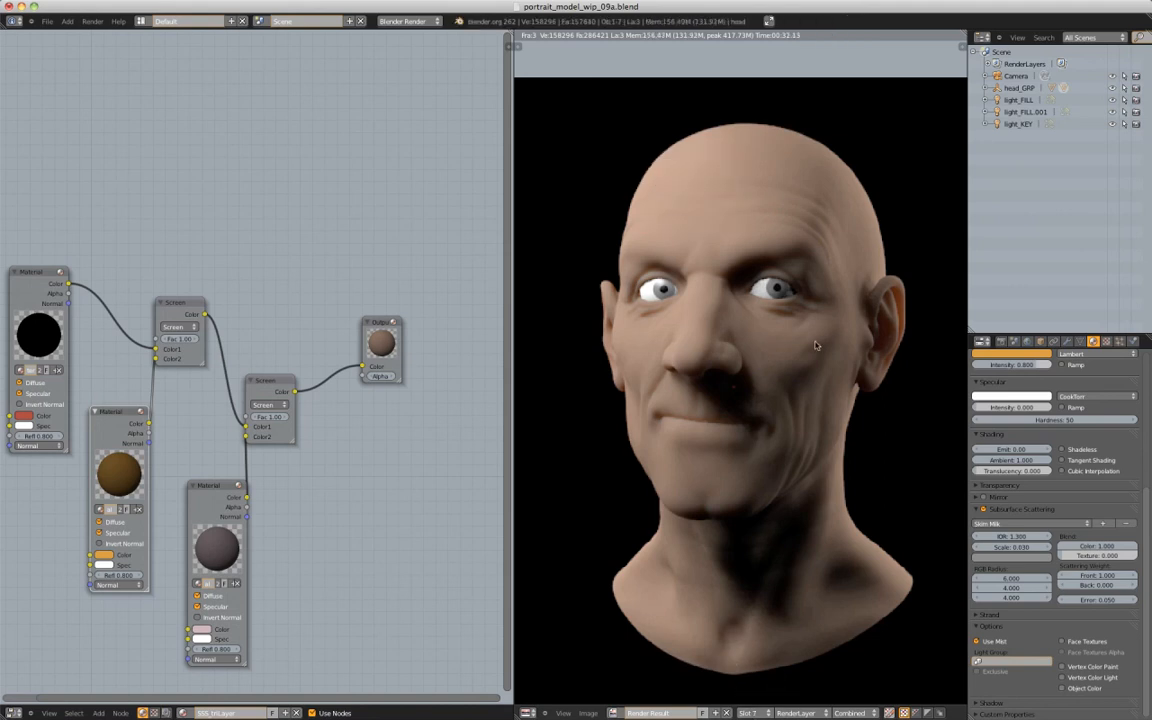
{"action": "scroll", "coordinate": [604, 407], "scroll_direction": "up", "scroll_amount": 6}
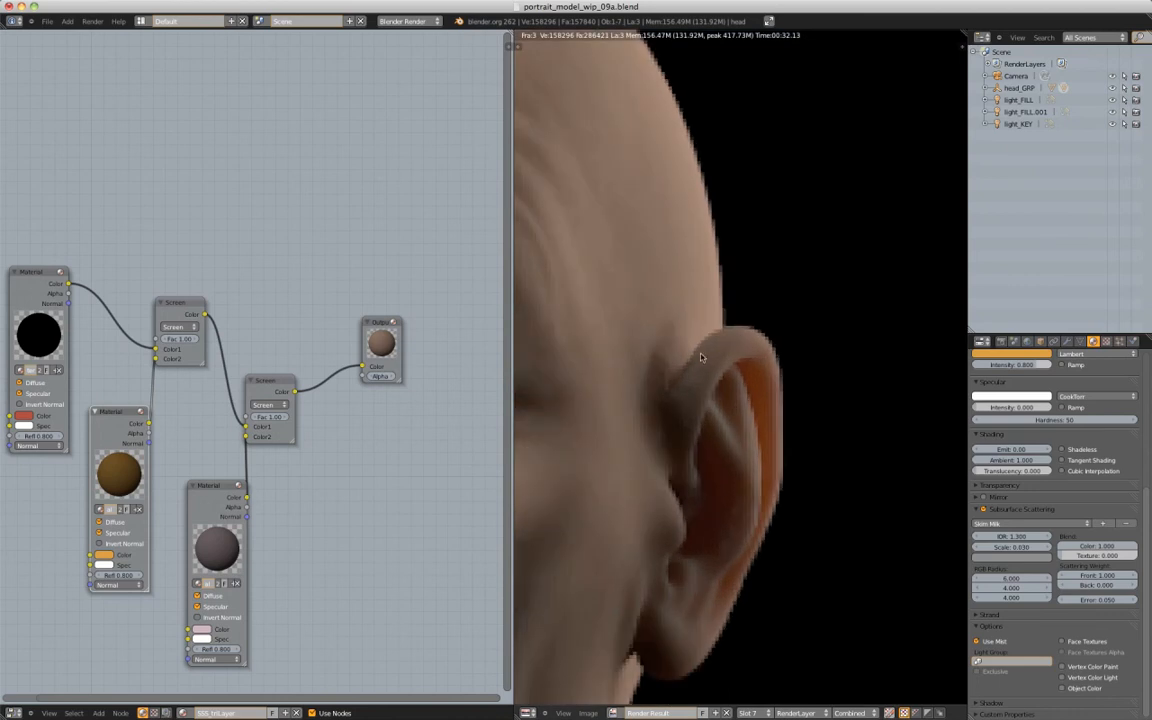
{"action": "middle_click_drag", "start_coordinate": [625, 345], "coordinate": [815, 216]}
{"action": "scroll", "coordinate": [815, 216], "scroll_direction": "down", "scroll_amount": 6}
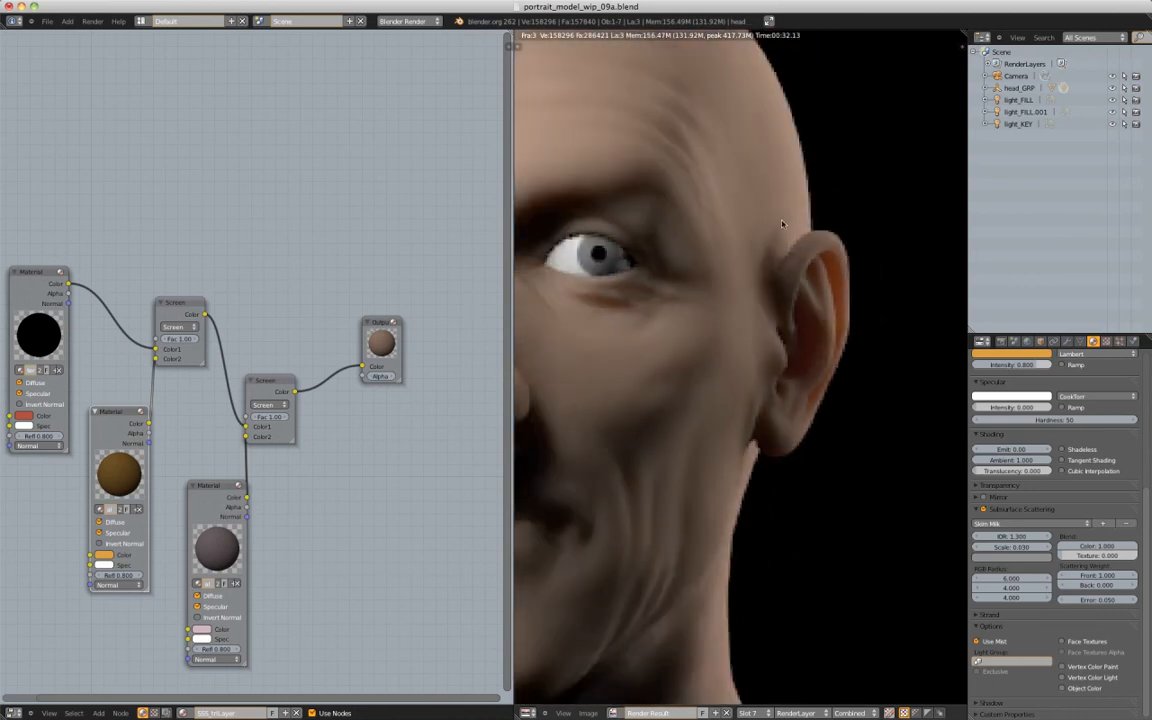
{"action": "scroll", "coordinate": [710, 244], "scroll_direction": "up", "scroll_amount": 3}
{"action": "scroll", "coordinate": [759, 221], "scroll_direction": "down", "scroll_amount": 2}
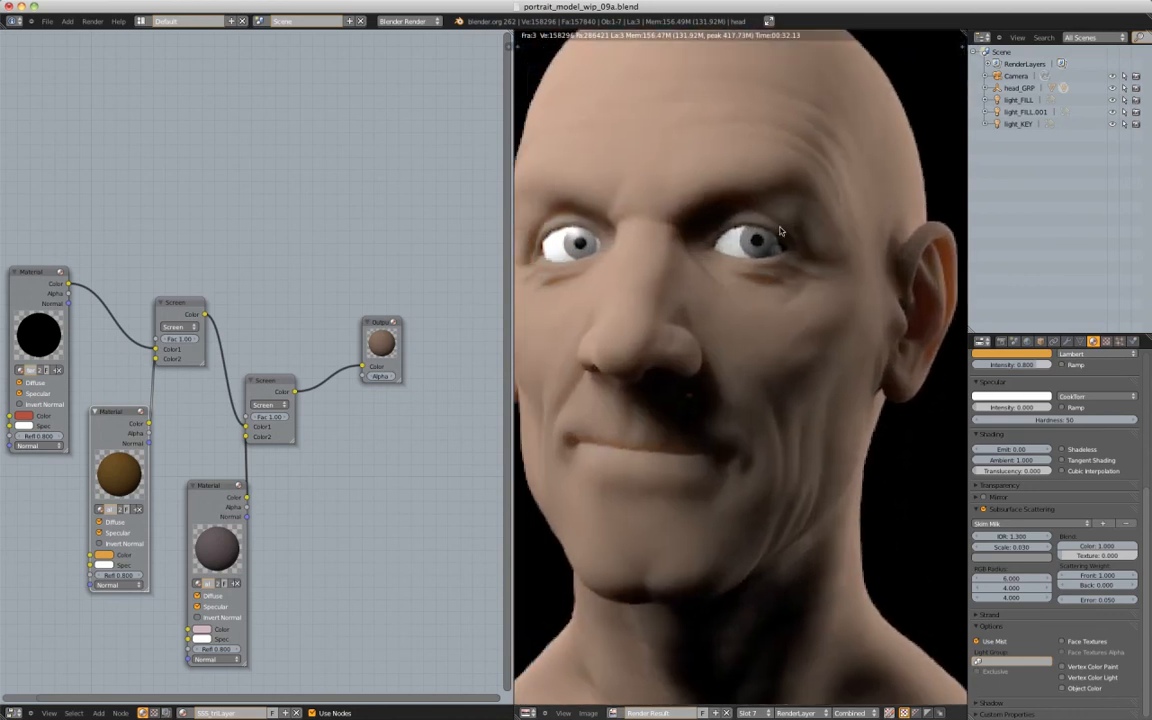
Compare the Slot 6 and Slot 7 renders up close, examining the skin shading around the nose, eyes and ear
{"action": "left_click", "coordinate": [748, 713]}
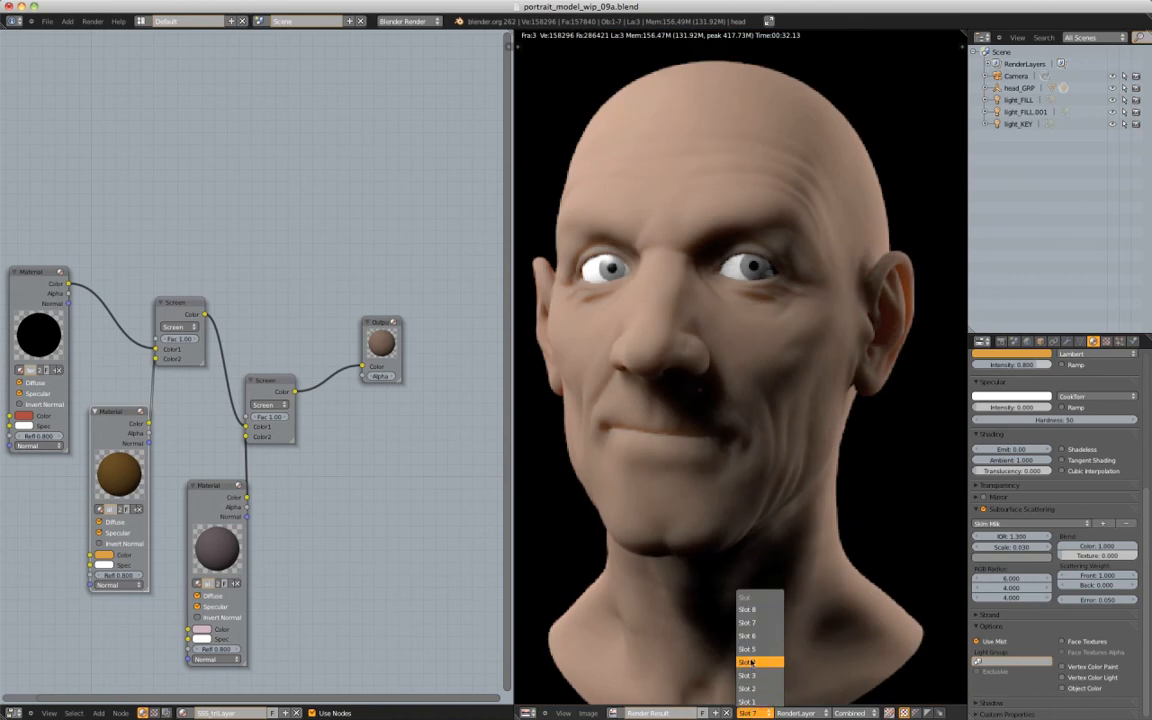
{"action": "left_click", "coordinate": [752, 640]}
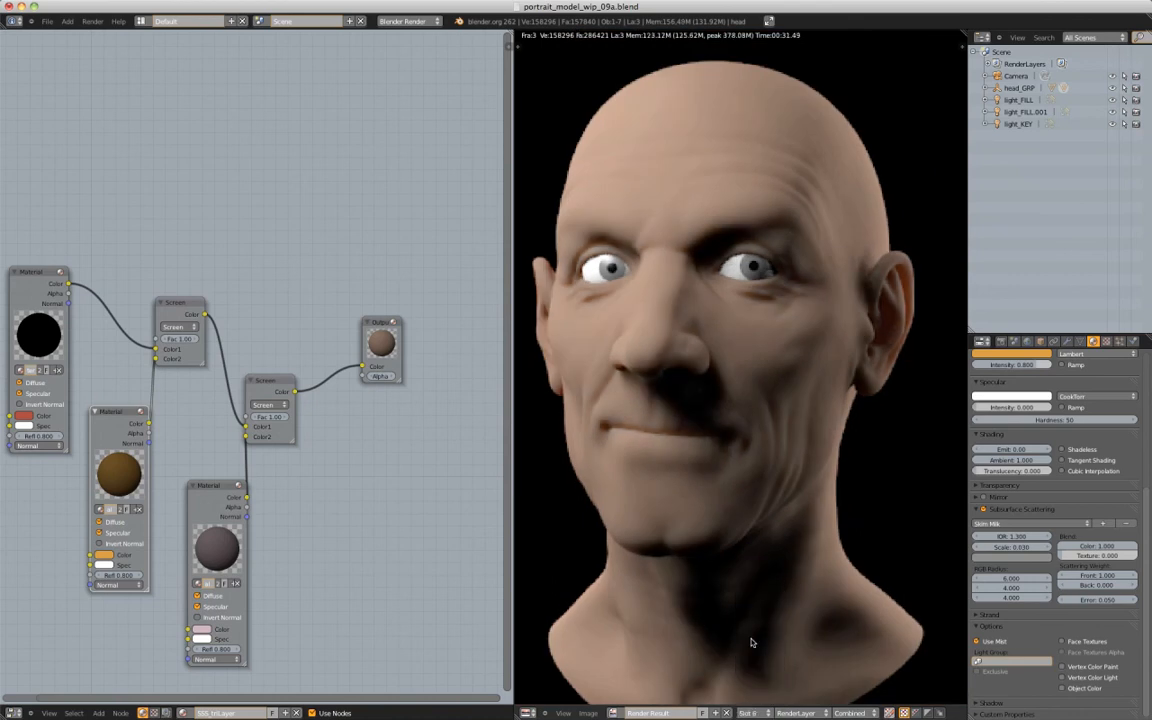
{"action": "scroll", "coordinate": [733, 364], "scroll_direction": "up", "scroll_amount": 1}
{"action": "left_click", "coordinate": [748, 713]}
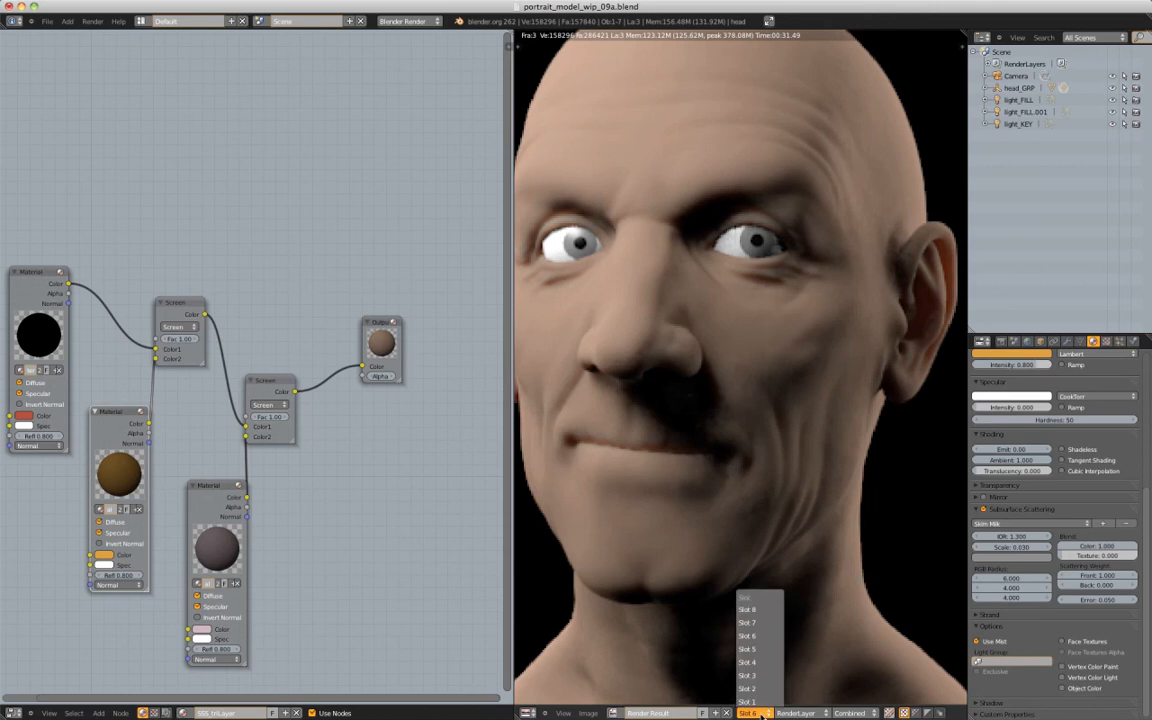
{"action": "left_click", "coordinate": [753, 623]}
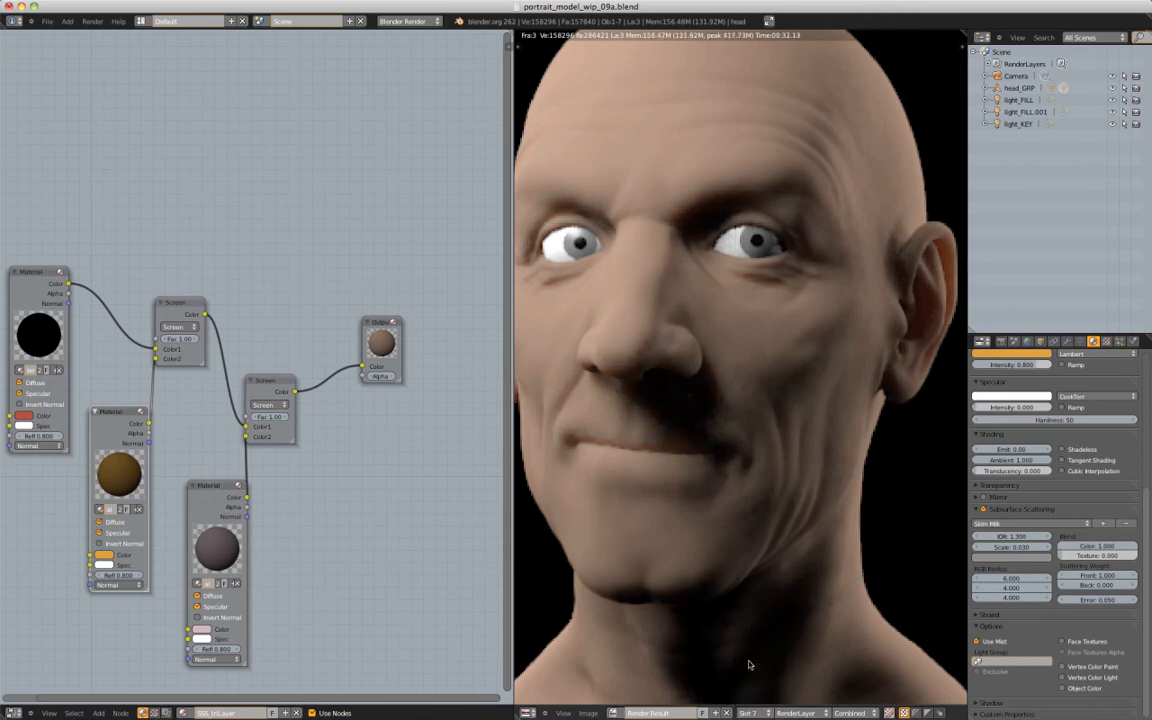
{"action": "left_click", "coordinate": [750, 712]}
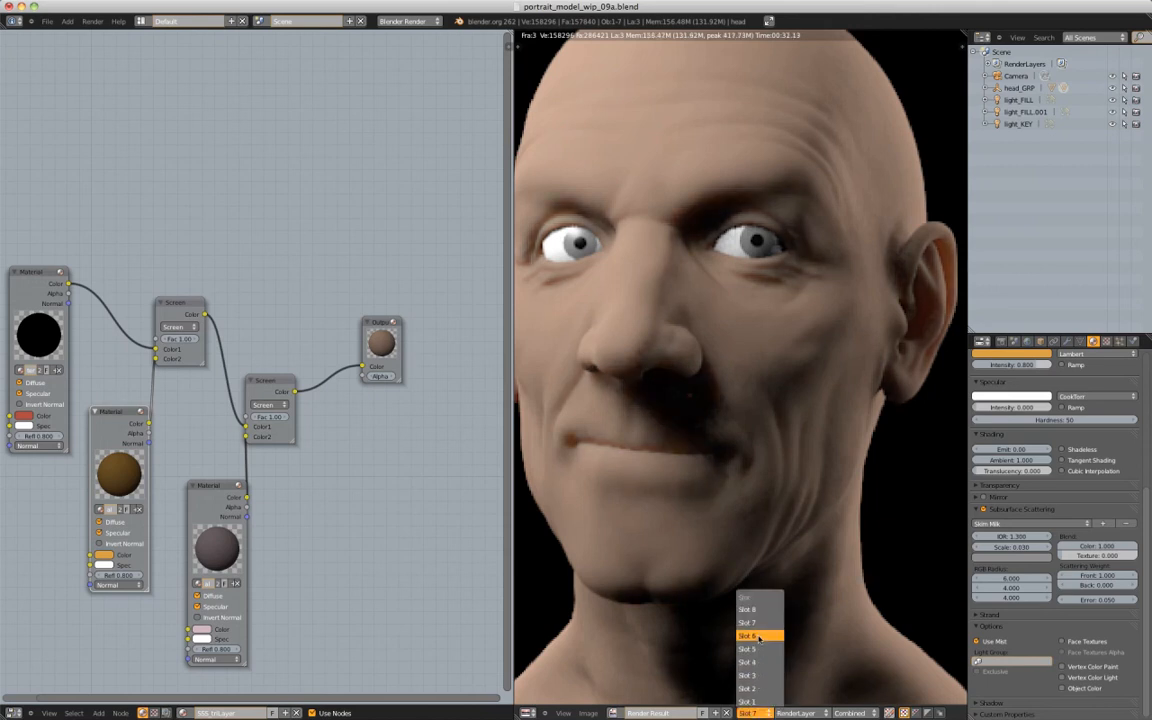
{"action": "left_click", "coordinate": [759, 636]}
{"action": "left_click", "coordinate": [750, 712]}
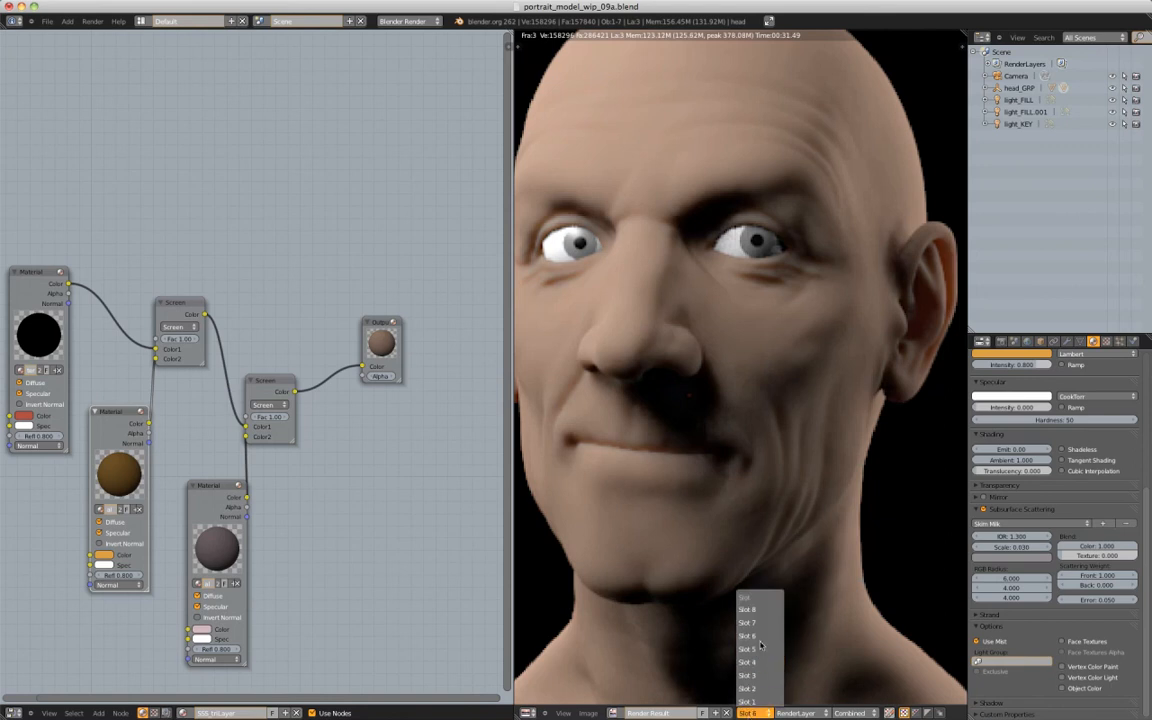
{"action": "left_click", "coordinate": [762, 637]}
{"action": "left_click", "coordinate": [750, 712]}
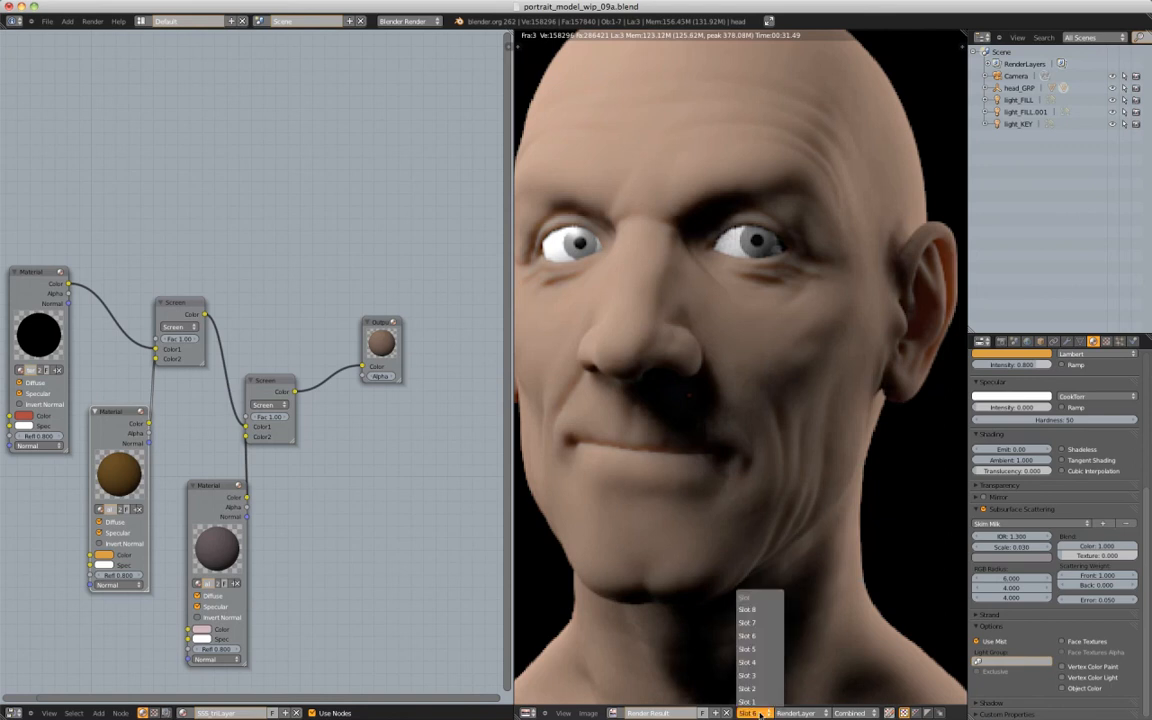
{"action": "left_click", "coordinate": [767, 629]}
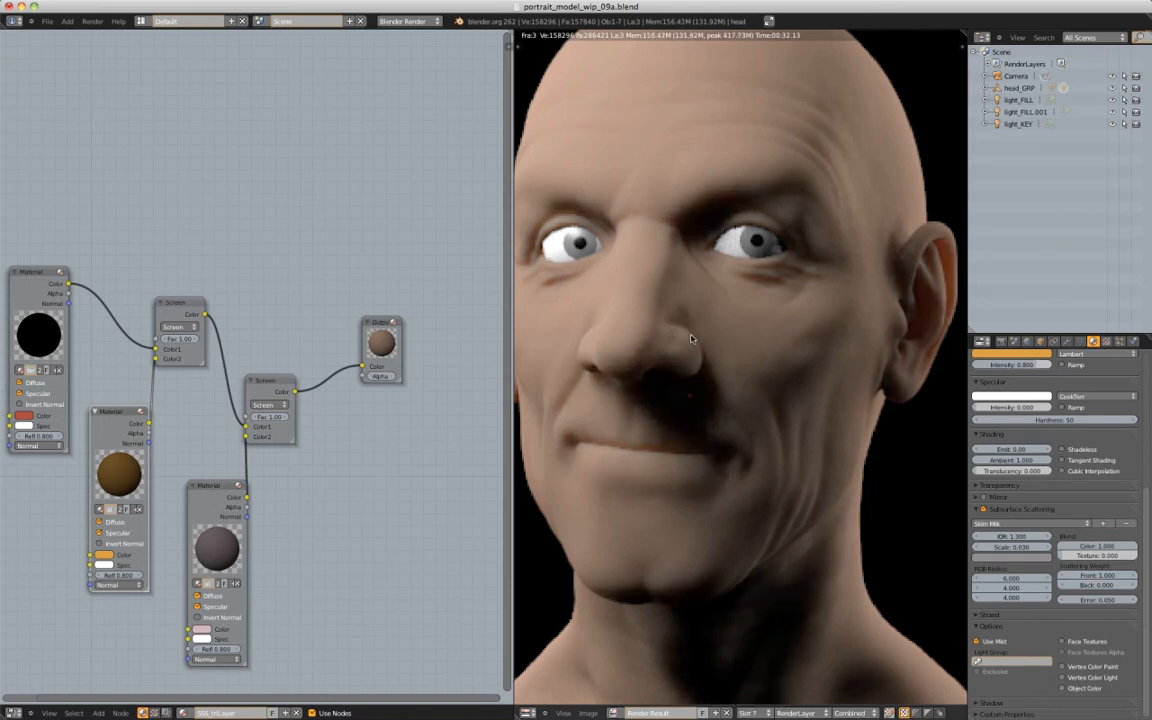
{"action": "scroll", "coordinate": [689, 334], "scroll_direction": "down", "scroll_amount": 1}
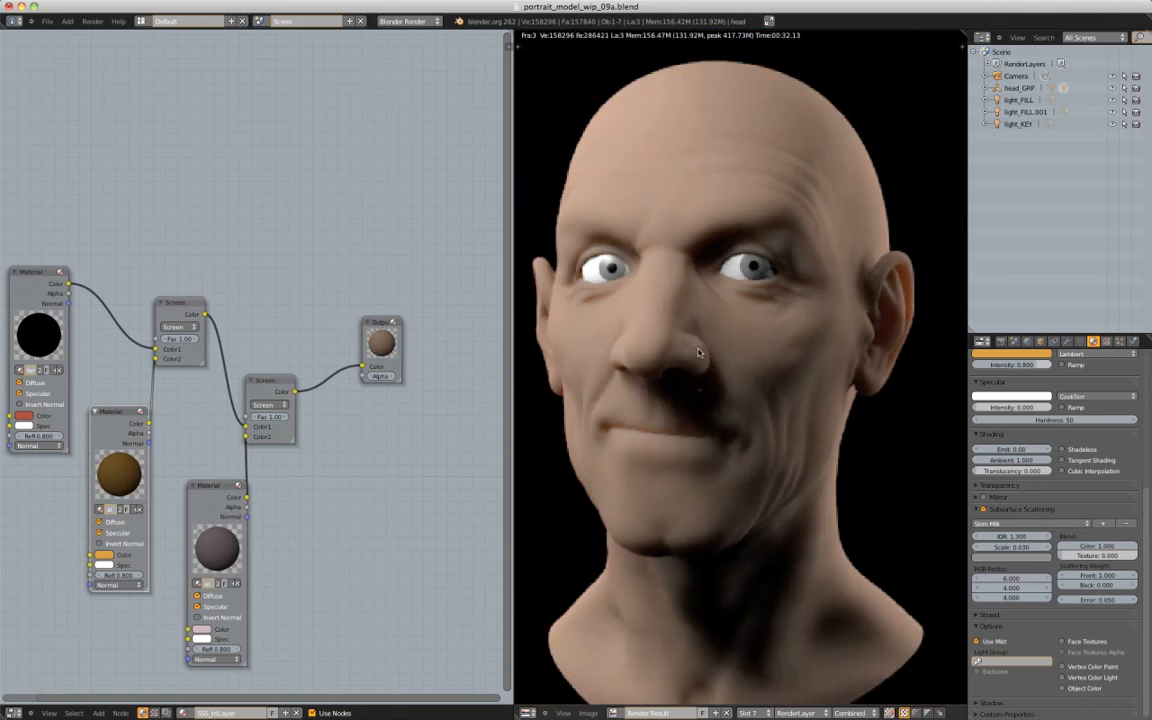
{"action": "scroll", "coordinate": [701, 356], "scroll_direction": "down", "scroll_amount": 2}
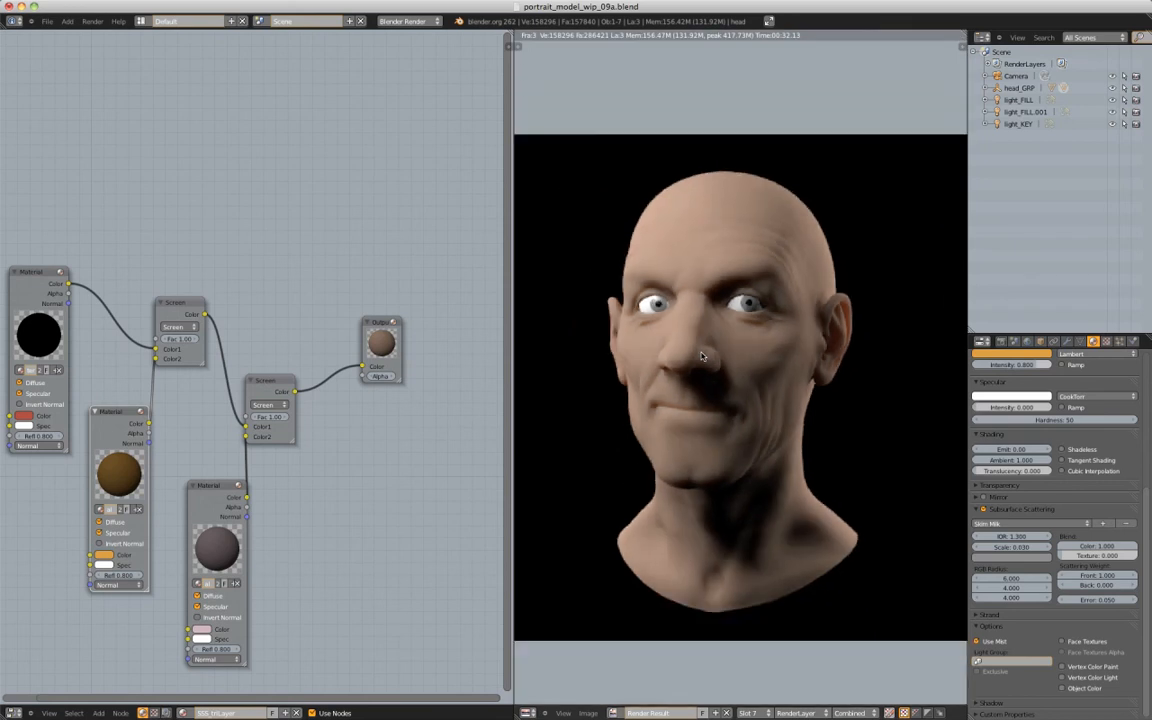
{"action": "scroll", "coordinate": [701, 356], "scroll_direction": "up", "scroll_amount": 1}
{"action": "middle_click_drag", "start_coordinate": [701, 356], "coordinate": [708, 336]}
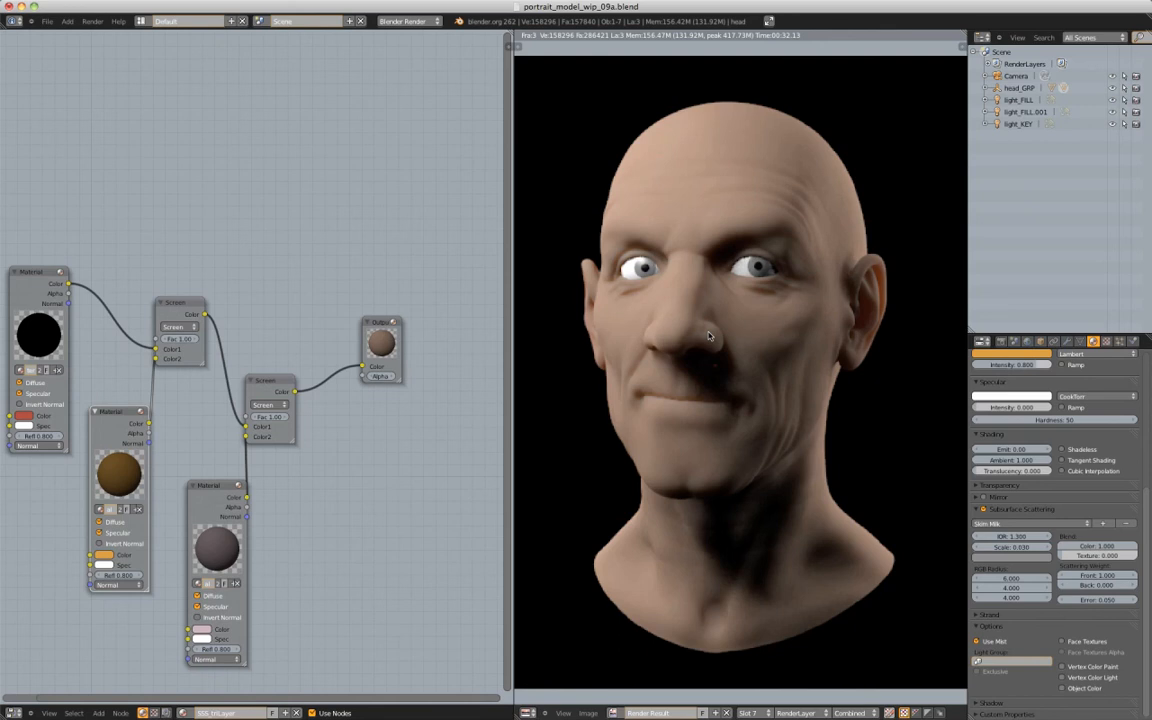
Review the head's Multires modifier levels and the SSS_subDermal material's diffuse, specular and shading settings
{"action": "left_click", "coordinate": [1067, 342]}
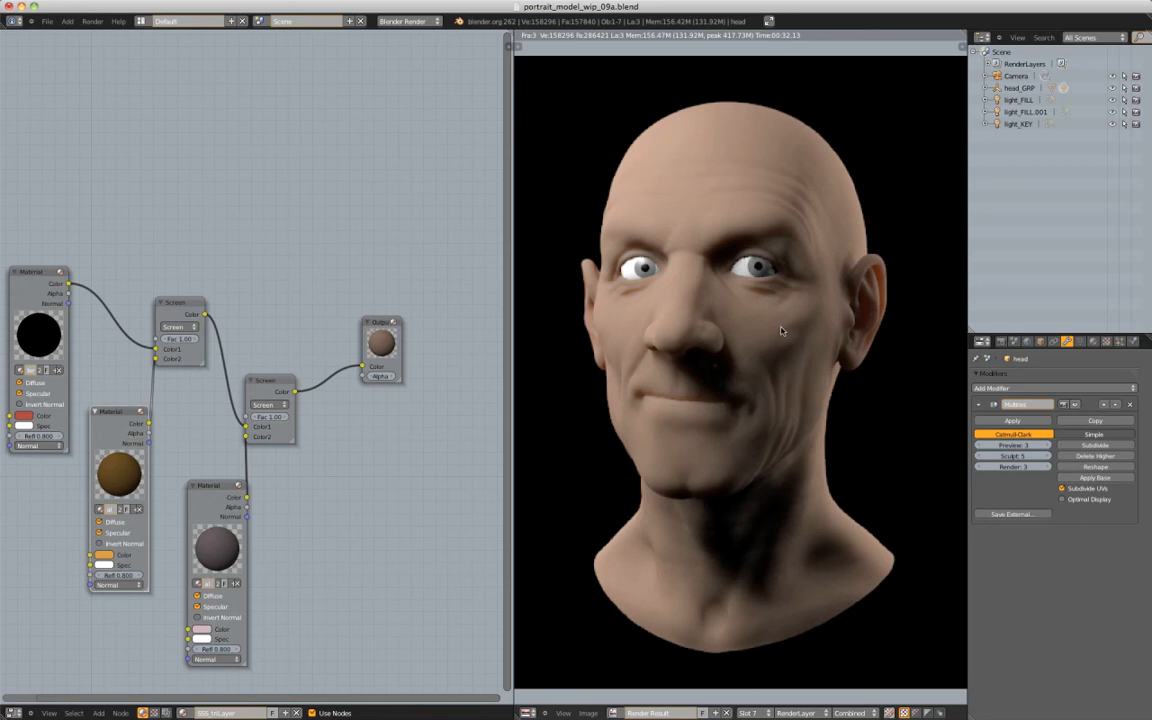
{"action": "scroll", "coordinate": [782, 331], "scroll_direction": "down", "scroll_amount": 1}
{"action": "scroll", "coordinate": [782, 331], "scroll_direction": "up", "scroll_amount": 2}
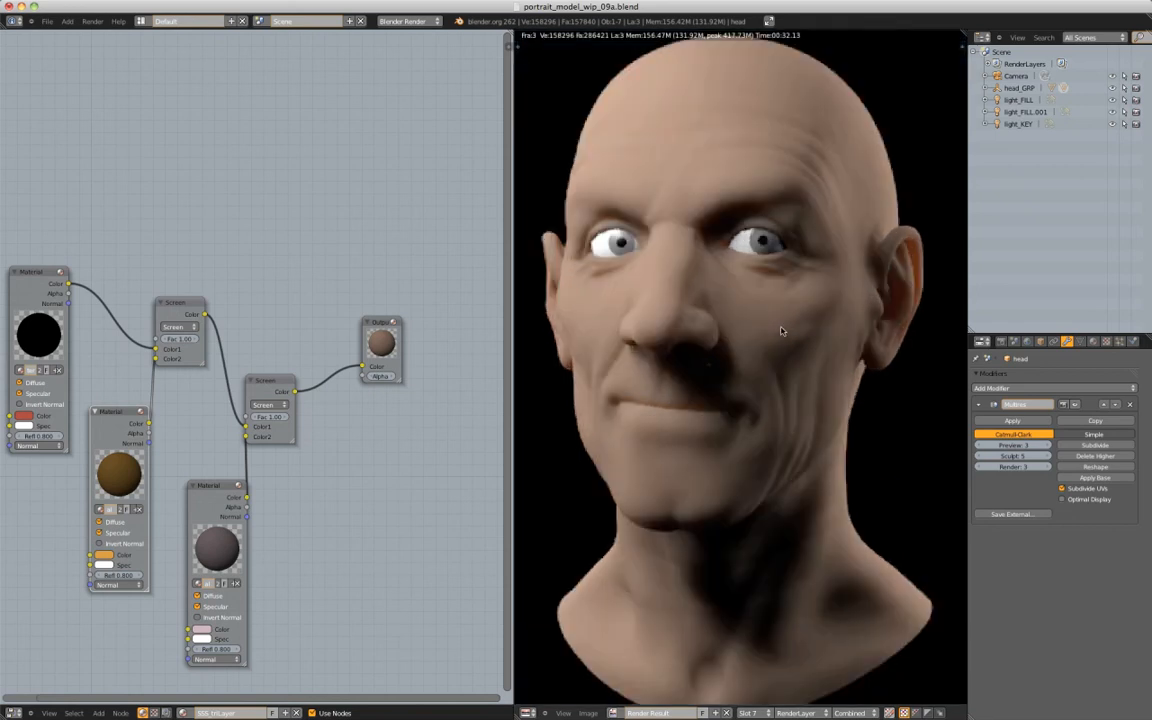
{"action": "scroll", "coordinate": [782, 330], "scroll_direction": "down", "scroll_amount": 1}
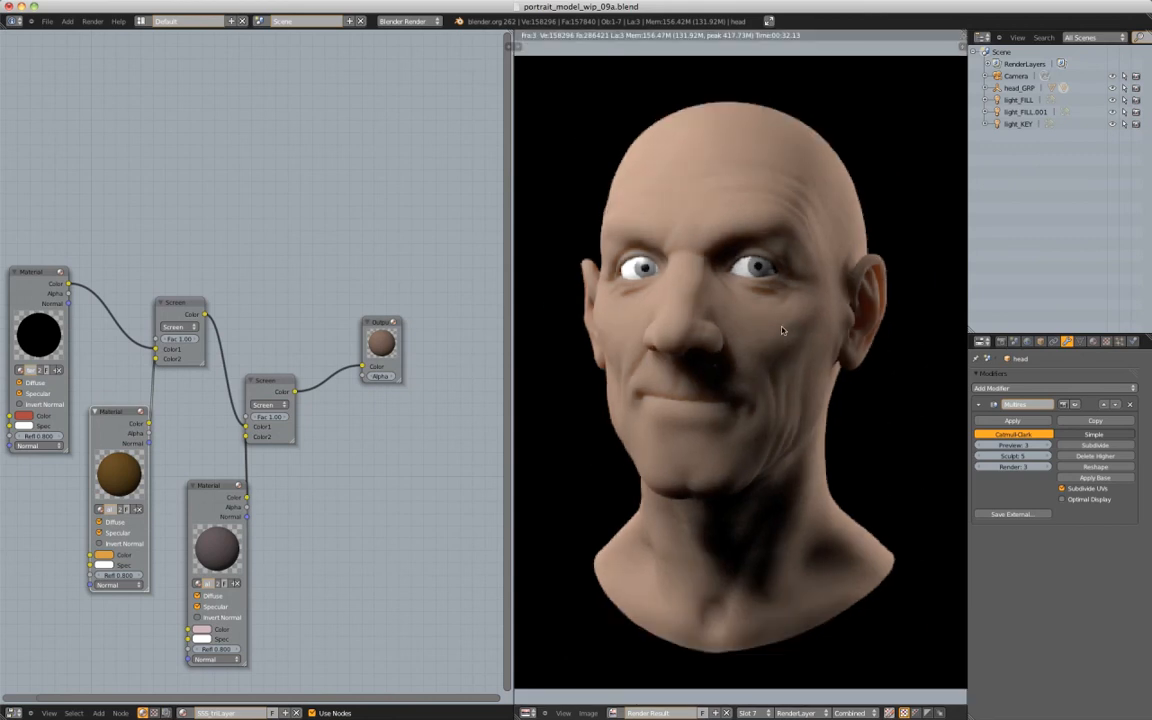
{"action": "scroll", "coordinate": [783, 320], "scroll_direction": "down", "scroll_amount": 1}
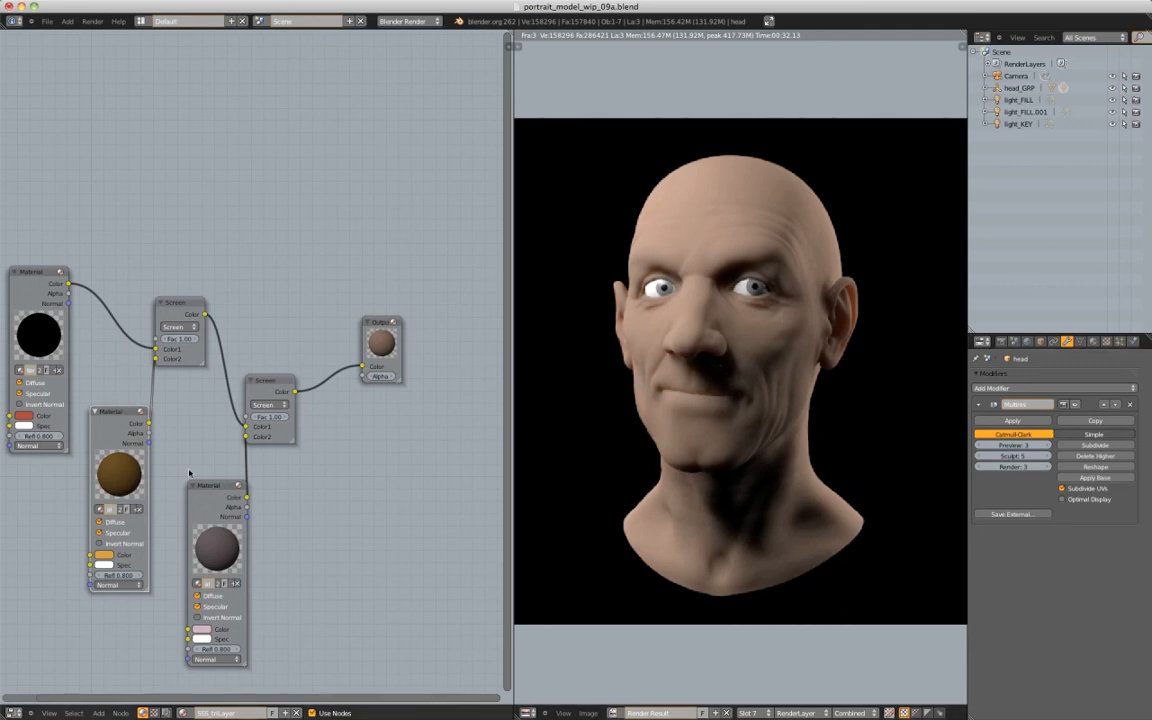
{"action": "left_click", "coordinate": [95, 412]}
{"action": "left_click", "coordinate": [95, 412]}
{"action": "left_click", "coordinate": [1093, 341]}
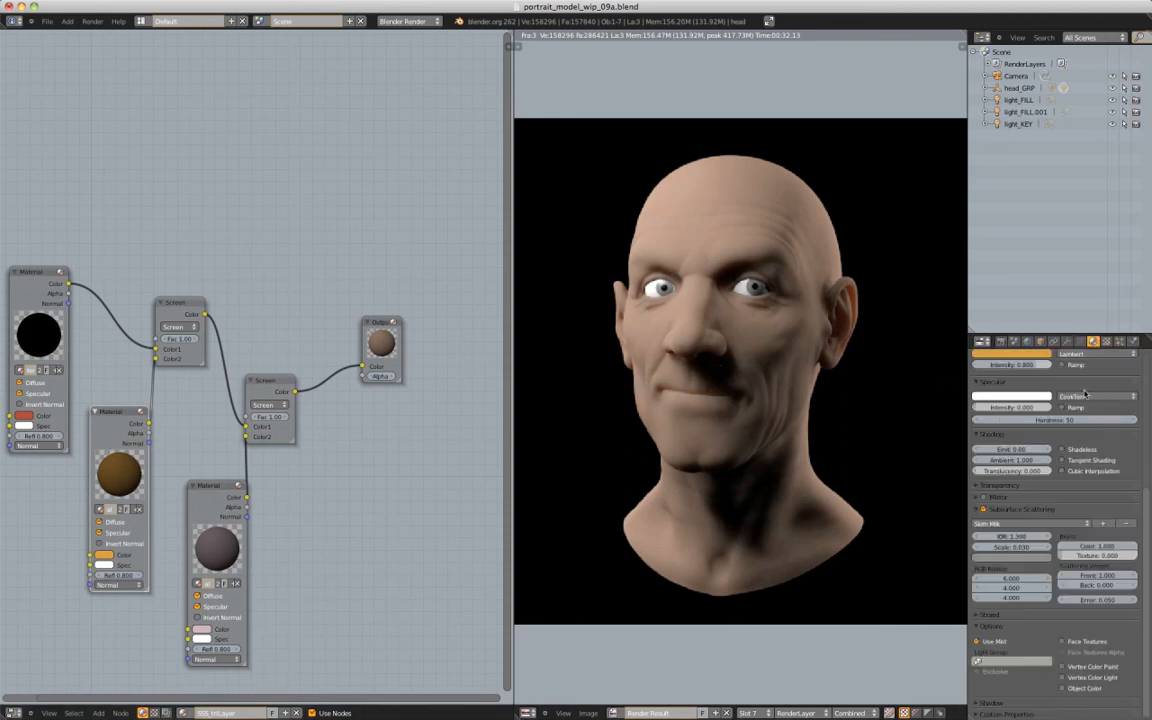
{"action": "scroll", "coordinate": [1085, 395], "scroll_direction": "up", "scroll_amount": 5}
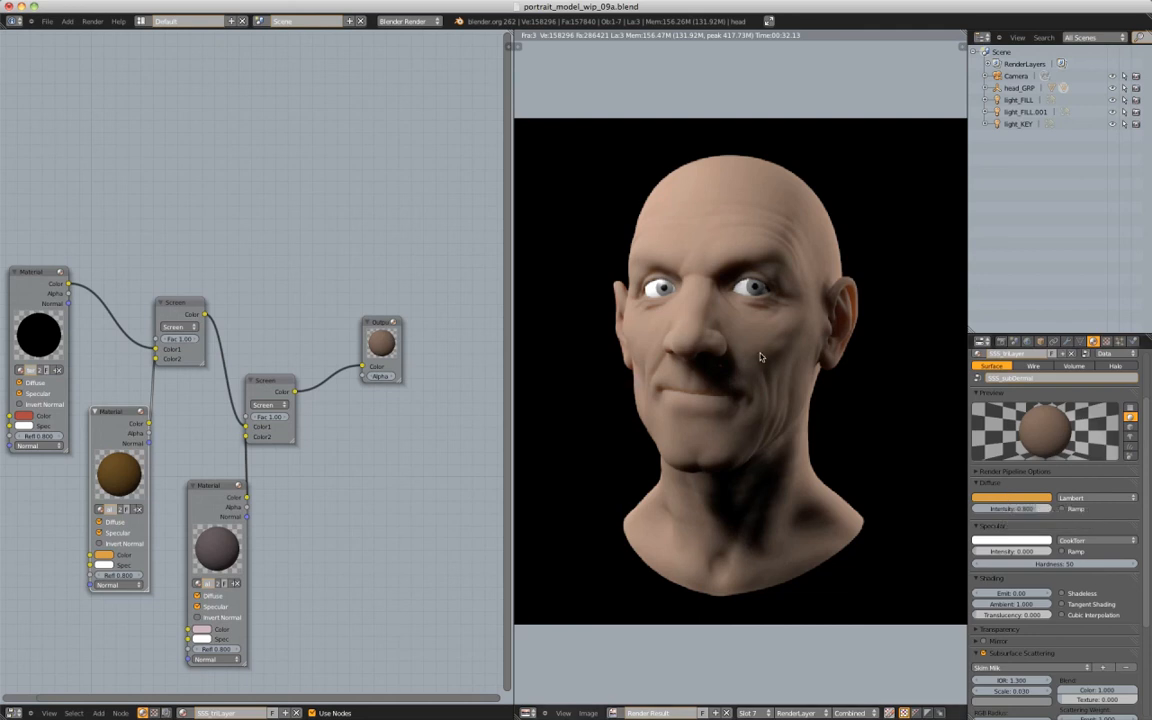
Rename light_FILL.001 to light_RIM and disable both it and light_FILL in the viewport and in renders
{"action": "key", "text": "Escape"}
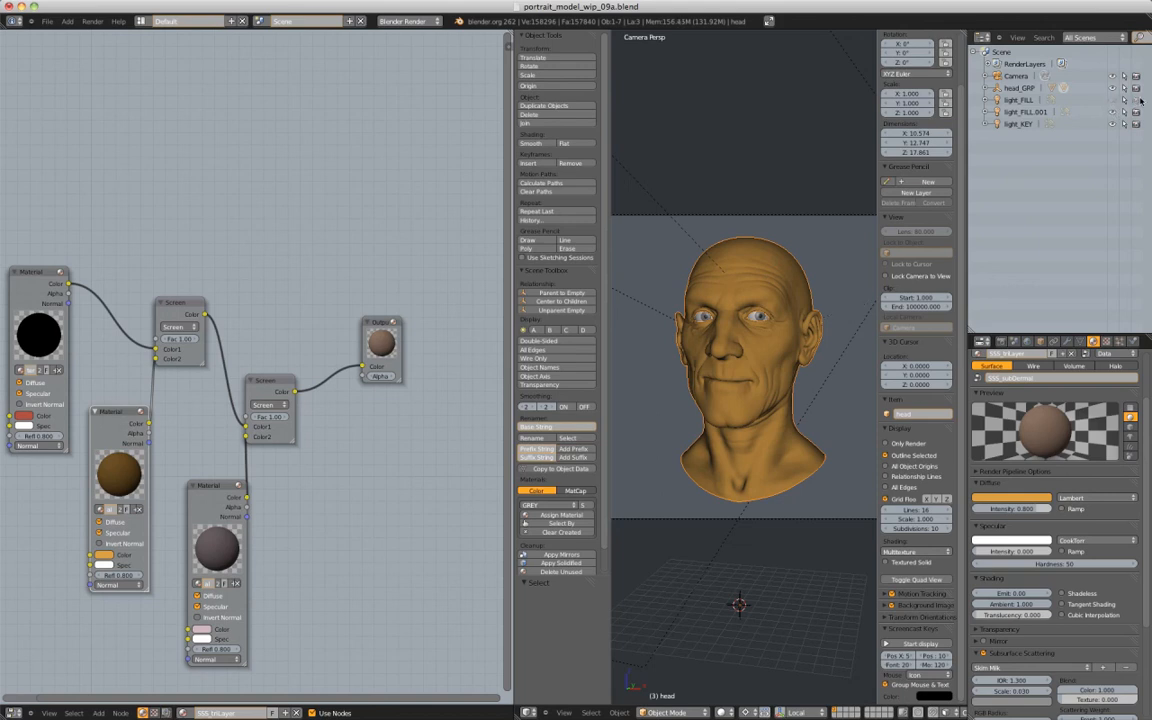
{"action": "left_click", "coordinate": [1028, 112]}
{"action": "double_click", "coordinate": [1037, 113]}
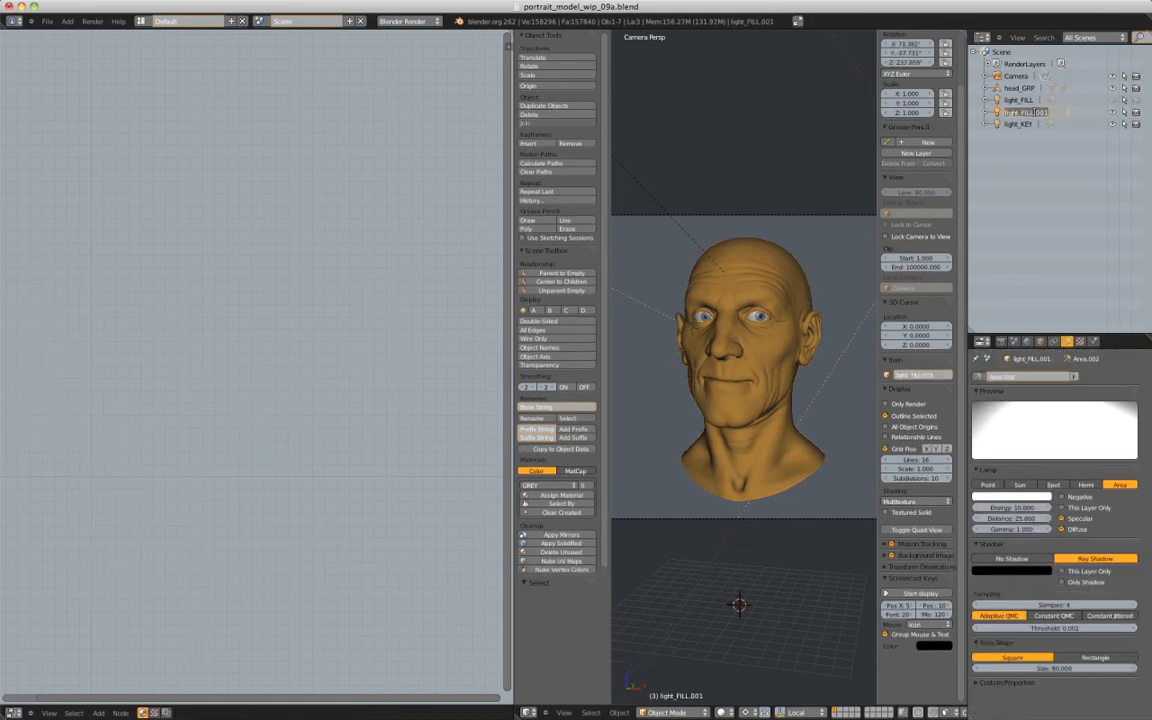
{"action": "type", "text": "front_BAC"}
{"action": "key", "text": "BackSpace"}
{"action": "key", "text": "BackSpace"}
{"action": "key", "text": "BackSpace"}
{"action": "type", "text": "RIM"}
{"action": "key", "text": "Return"}
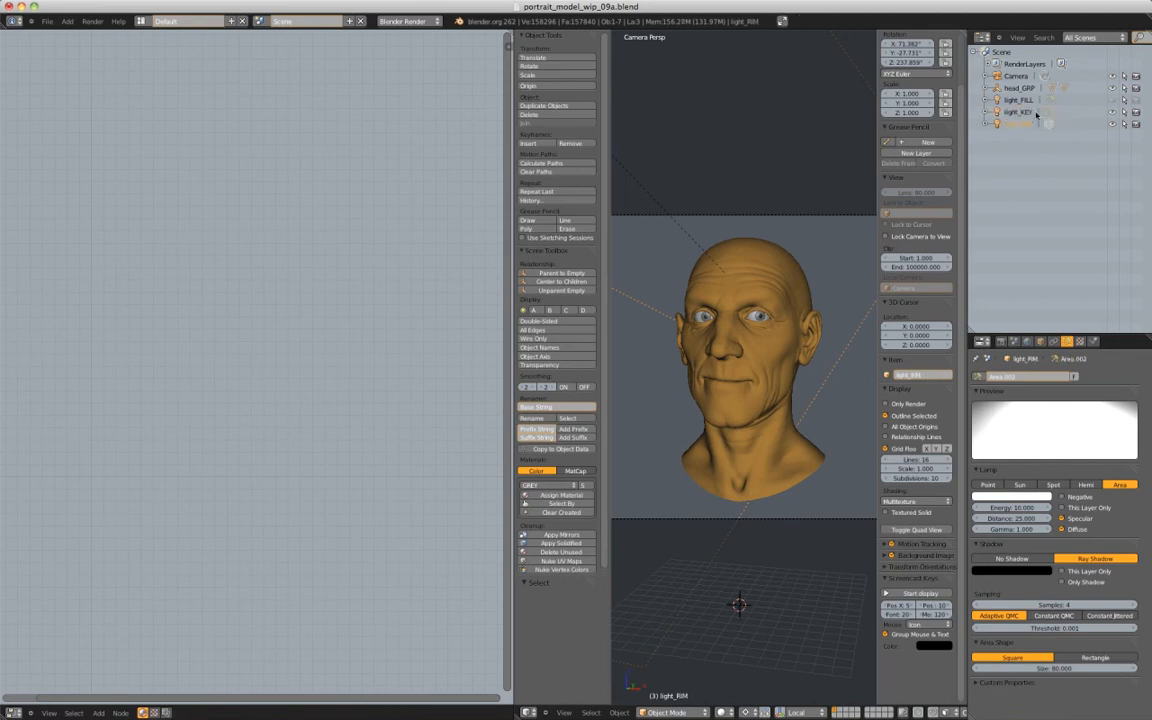
{"action": "left_click", "coordinate": [1112, 124]}
{"action": "left_click", "coordinate": [1135, 124]}
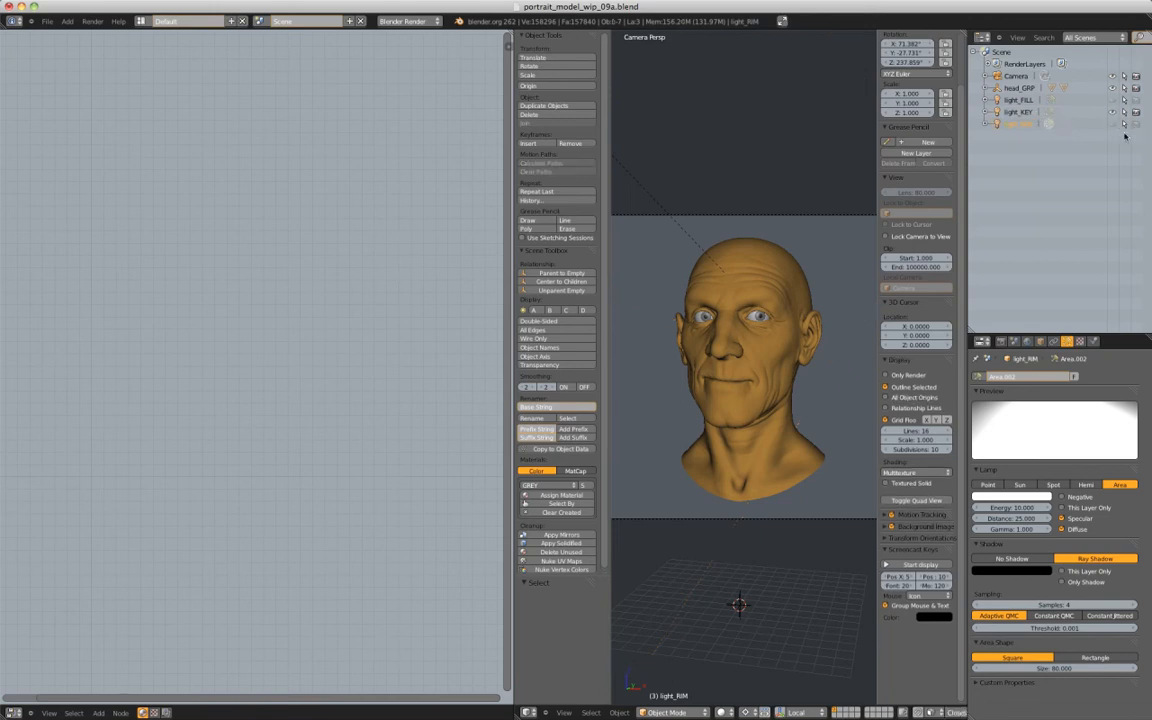
Rotate head_GRP about -20° around the Z axis and render it lit only by the key light
{"action": "left_click", "coordinate": [1024, 114]}
{"action": "left_click", "coordinate": [1019, 88]}
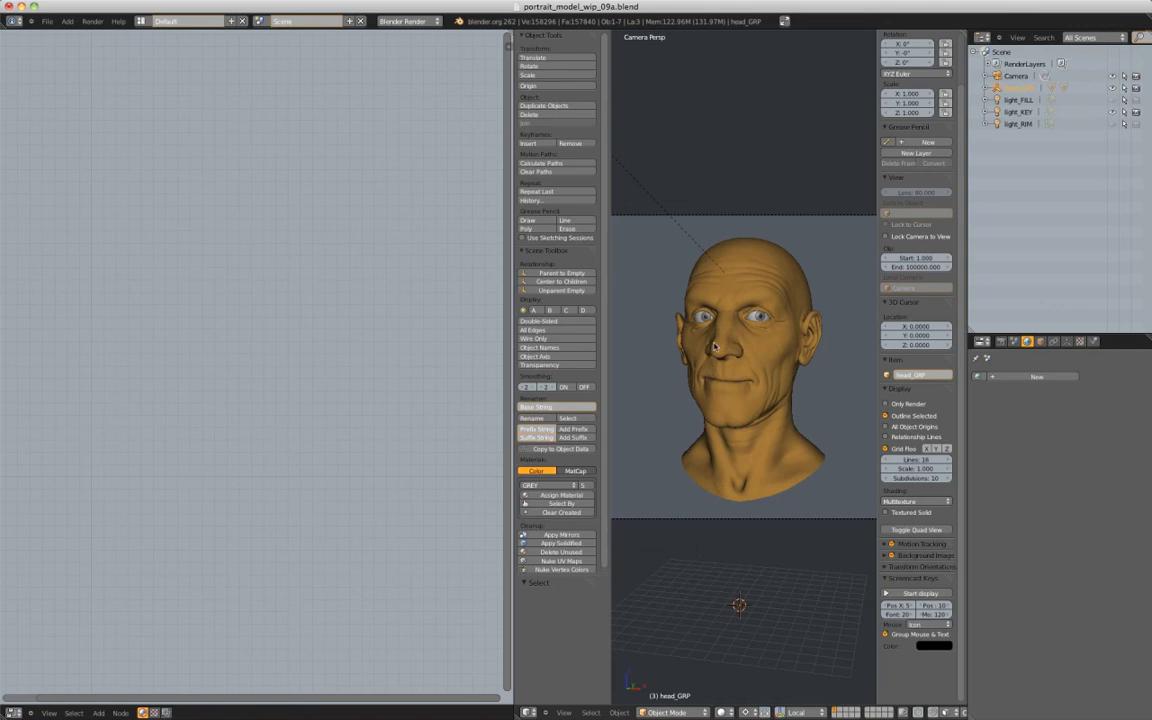
{"action": "key", "text": "r"}
{"action": "key", "text": "z"}
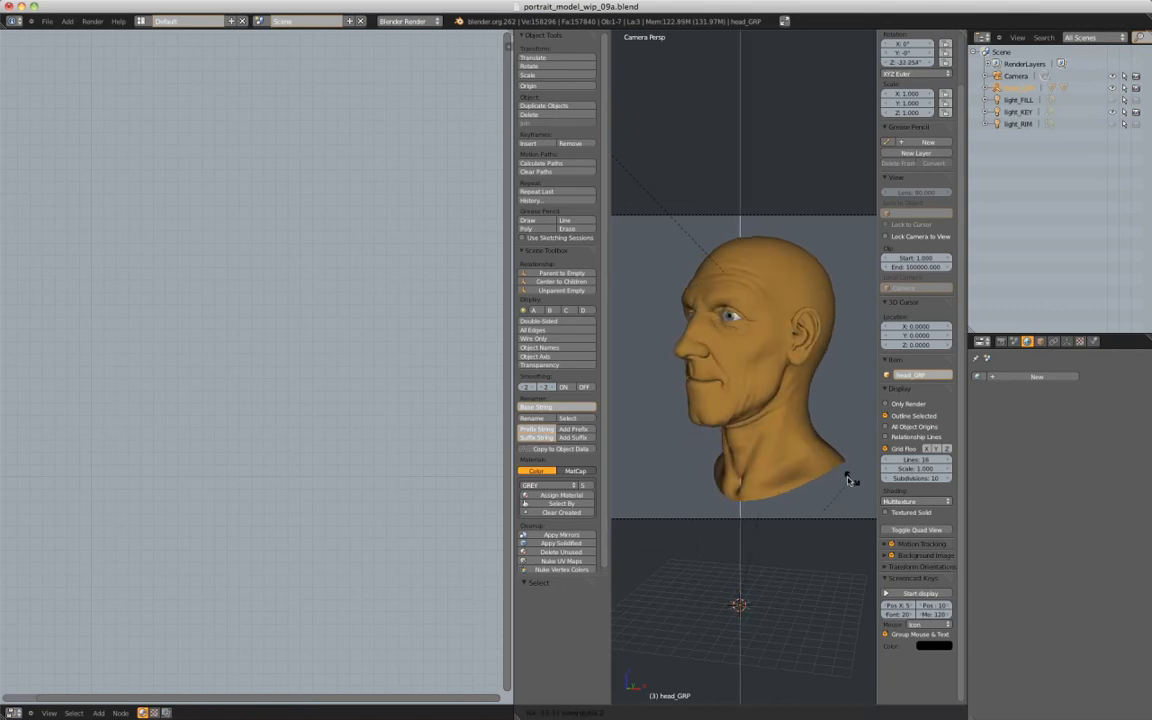
{"action": "left_click", "coordinate": [840, 455]}
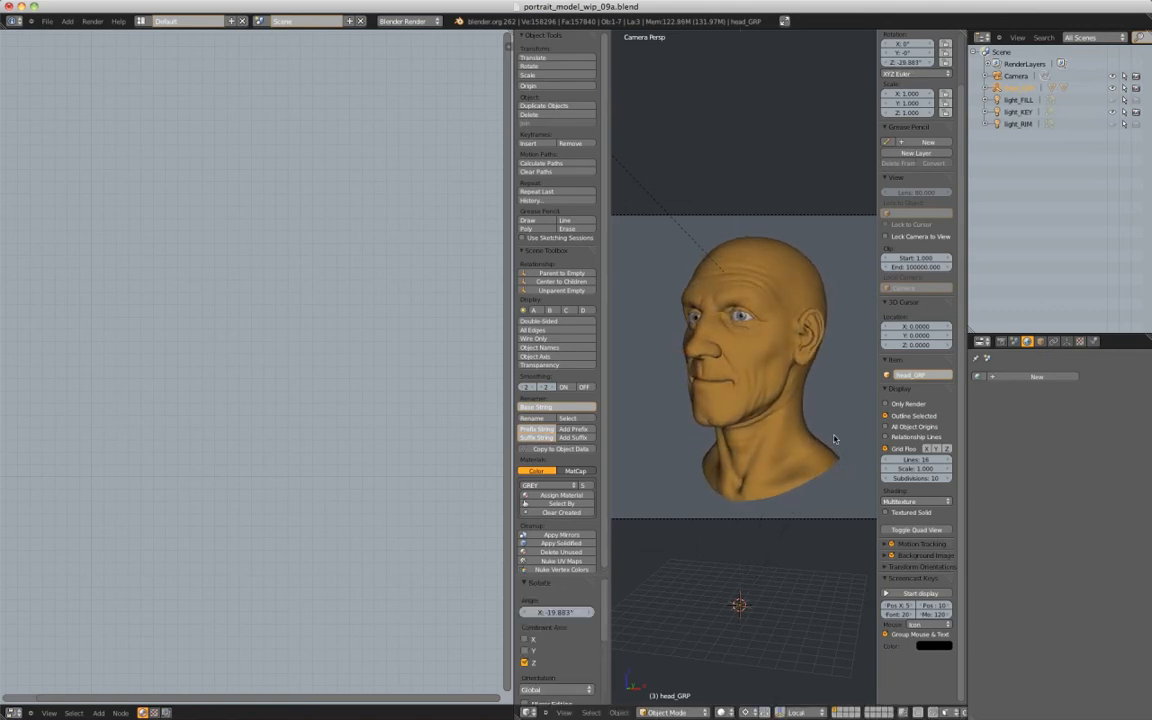
{"action": "left_click", "coordinate": [92, 21]}
{"action": "left_click", "coordinate": [112, 31]}
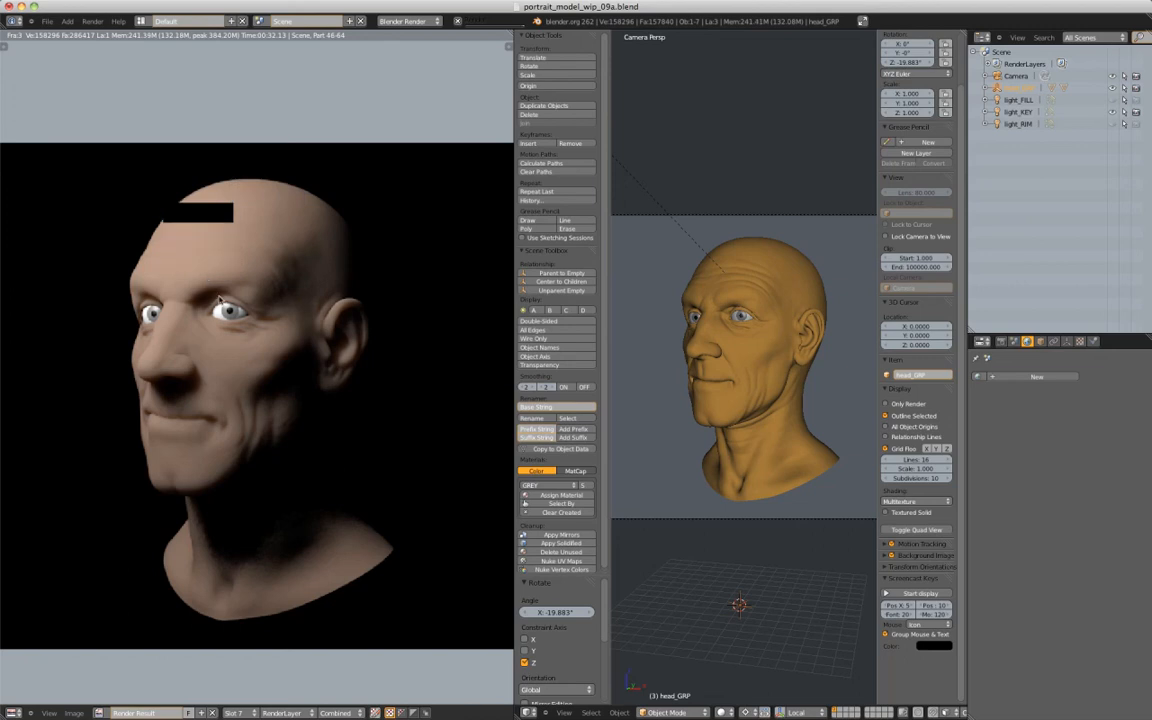
Examine the turned head's render up close, checking the scattering on the ear, eyes, nose and shadow edges
{"action": "scroll", "coordinate": [210, 278], "scroll_direction": "up", "scroll_amount": 2}
{"action": "scroll", "coordinate": [340, 290], "scroll_direction": "up", "scroll_amount": 1}
{"action": "middle_click_drag", "start_coordinate": [340, 290], "coordinate": [242, 352]}
{"action": "scroll", "coordinate": [242, 352], "scroll_direction": "up", "scroll_amount": 3}
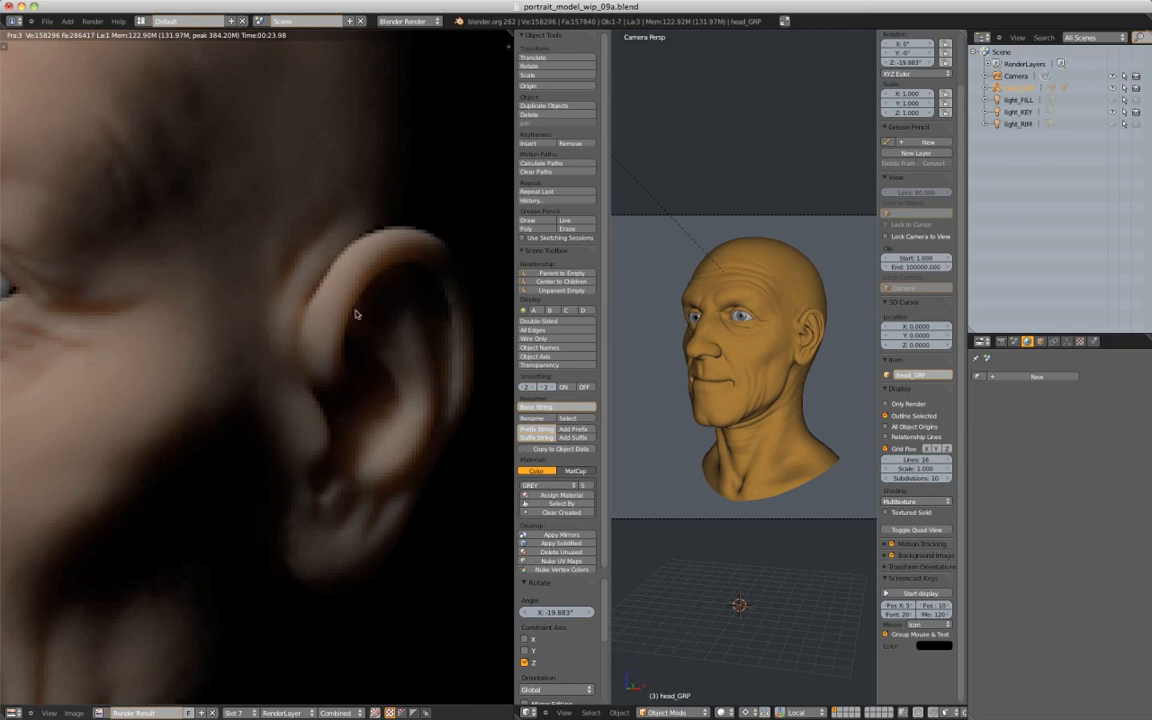
{"action": "scroll", "coordinate": [331, 245], "scroll_direction": "down", "scroll_amount": 2}
{"action": "scroll", "coordinate": [144, 386], "scroll_direction": "down", "scroll_amount": 2}
{"action": "middle_click_drag", "start_coordinate": [147, 428], "coordinate": [263, 409]}
{"action": "scroll", "coordinate": [263, 409], "scroll_direction": "up", "scroll_amount": 2}
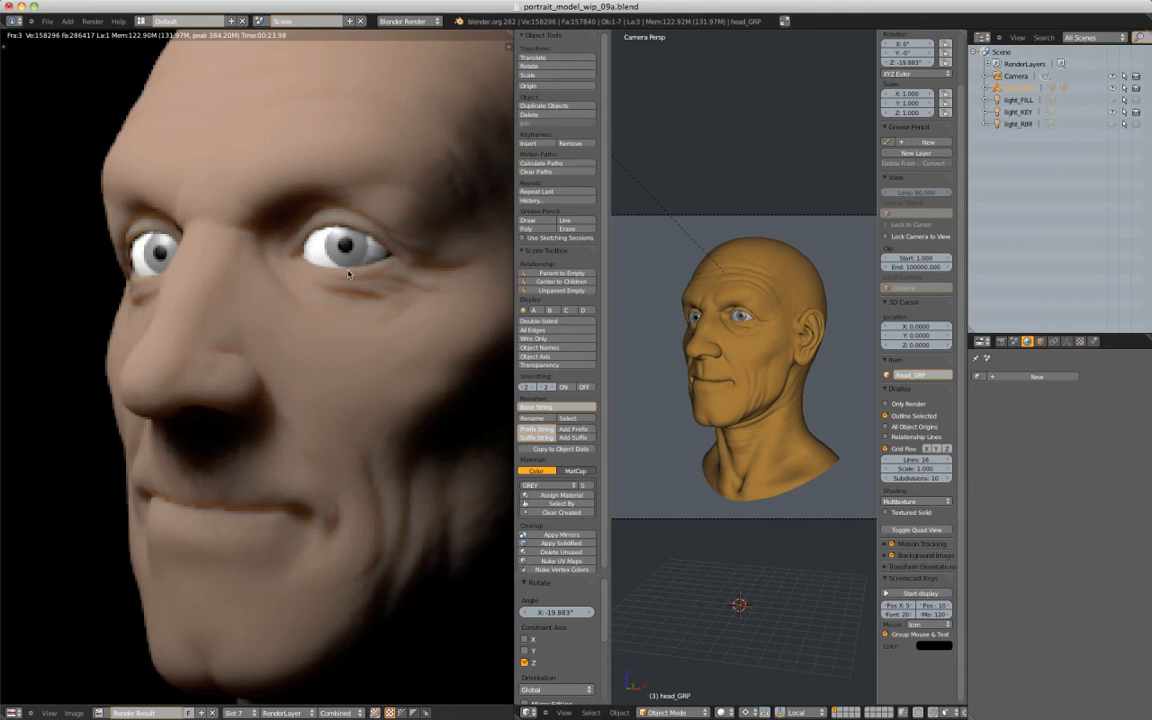
{"action": "scroll", "coordinate": [338, 281], "scroll_direction": "down", "scroll_amount": 3}
{"action": "scroll", "coordinate": [339, 280], "scroll_direction": "down", "scroll_amount": 2}
{"action": "scroll", "coordinate": [345, 281], "scroll_direction": "up", "scroll_amount": 1}
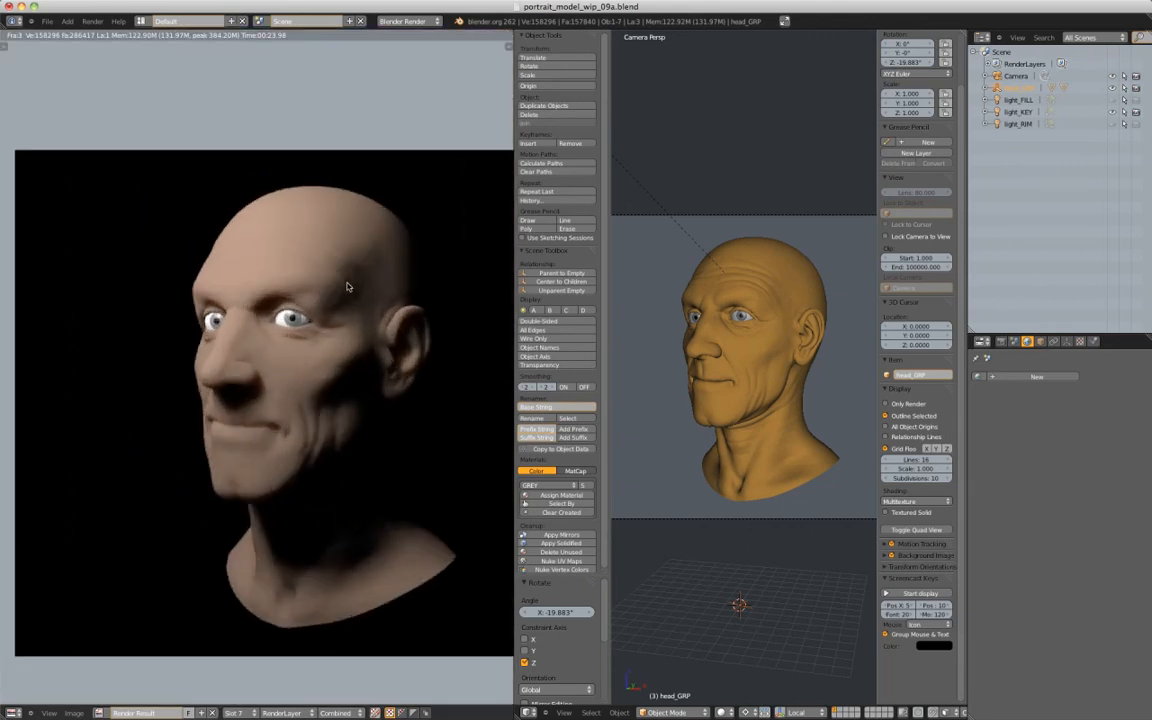
{"action": "middle_click_drag", "start_coordinate": [384, 276], "coordinate": [368, 277]}
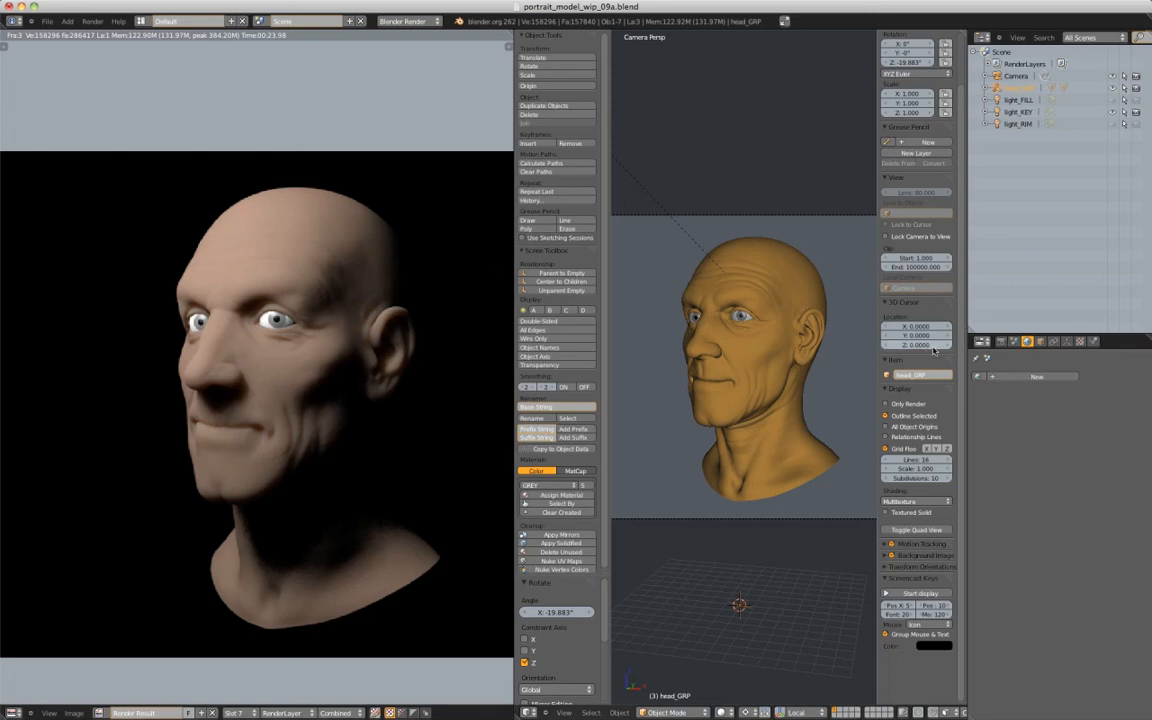
Raise the render subdivision of the head's Multires modifier by two levels
{"action": "right_click", "coordinate": [728, 250]}
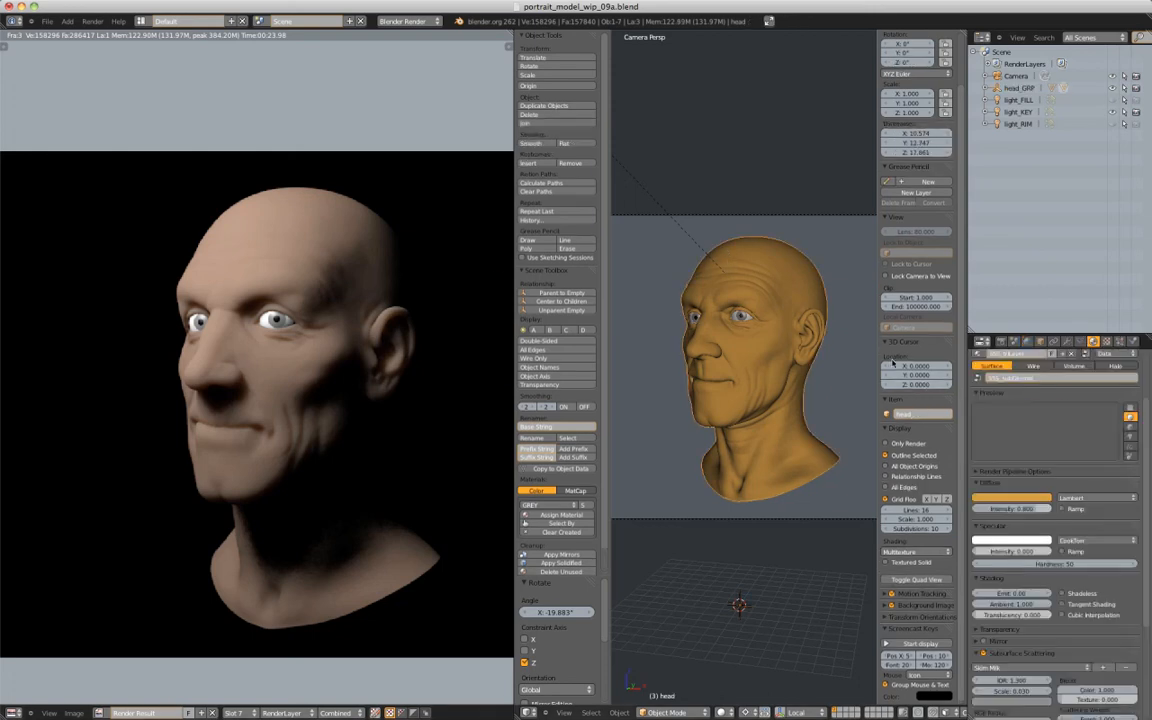
{"action": "left_click", "coordinate": [1066, 341]}
{"action": "left_click", "coordinate": [1044, 467]}
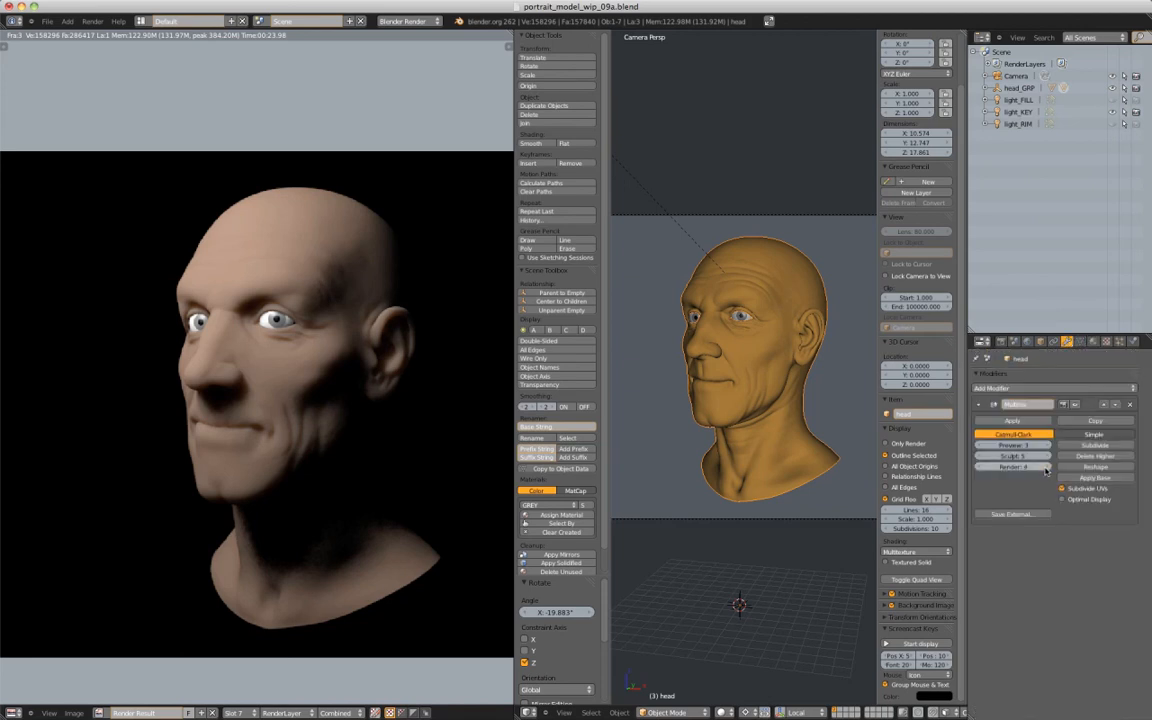
{"action": "left_click", "coordinate": [1044, 467]}
Start a render of the head with the higher Multires subdivision into render Slot 8
{"action": "left_click", "coordinate": [1004, 342]}
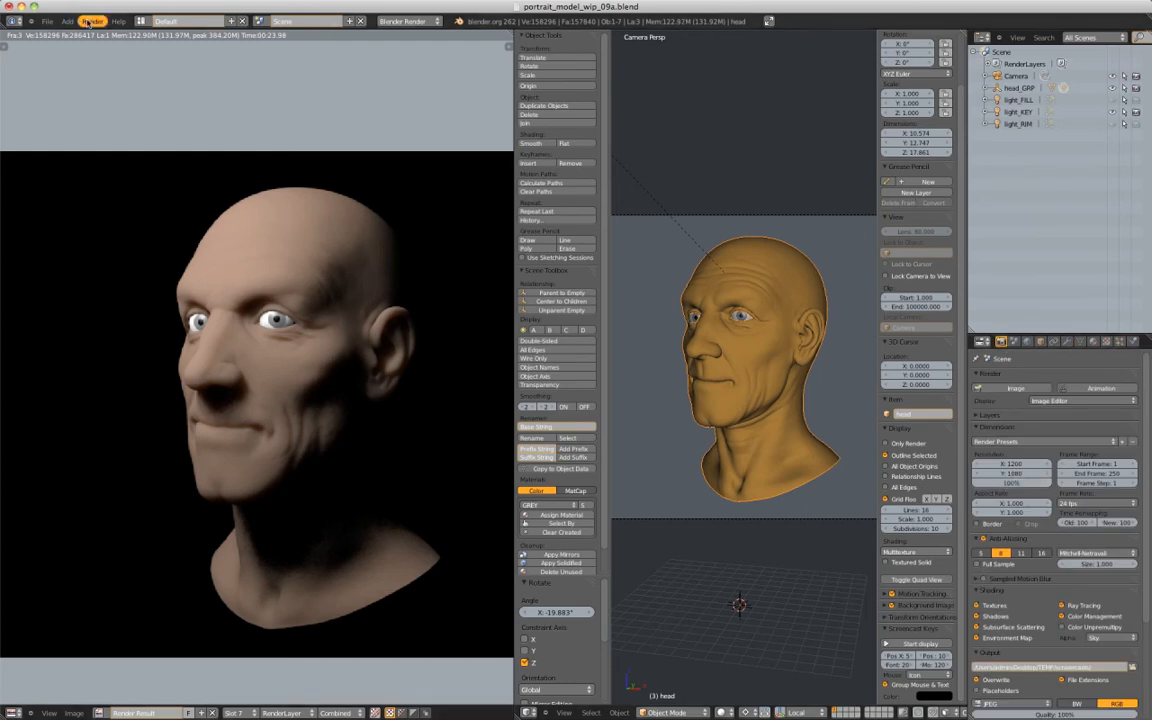
{"action": "left_click", "coordinate": [235, 712]}
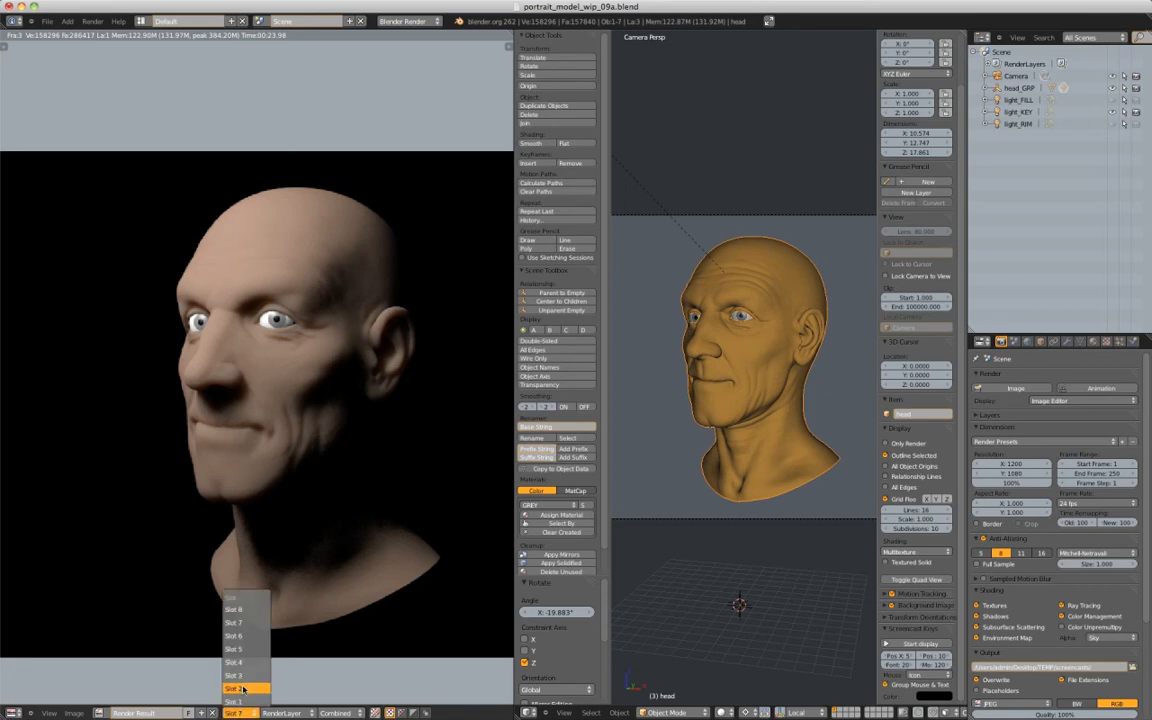
{"action": "left_click", "coordinate": [233, 609]}
{"action": "left_click", "coordinate": [92, 21]}
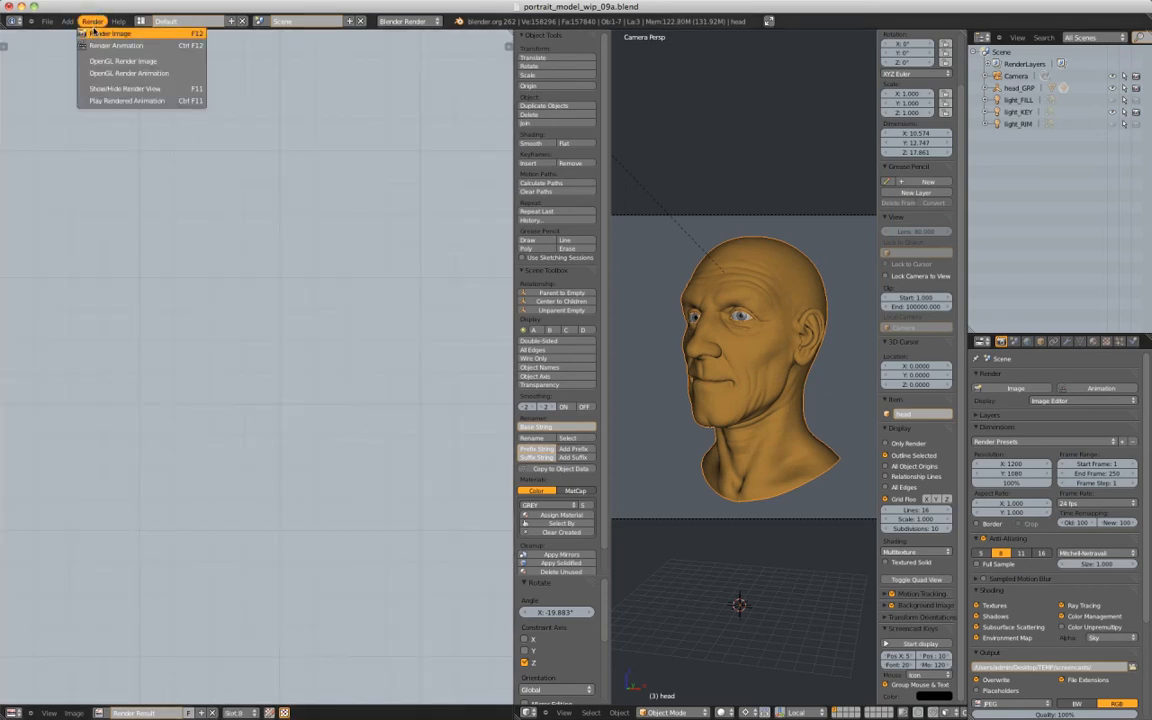
{"action": "left_click", "coordinate": [88, 33]}
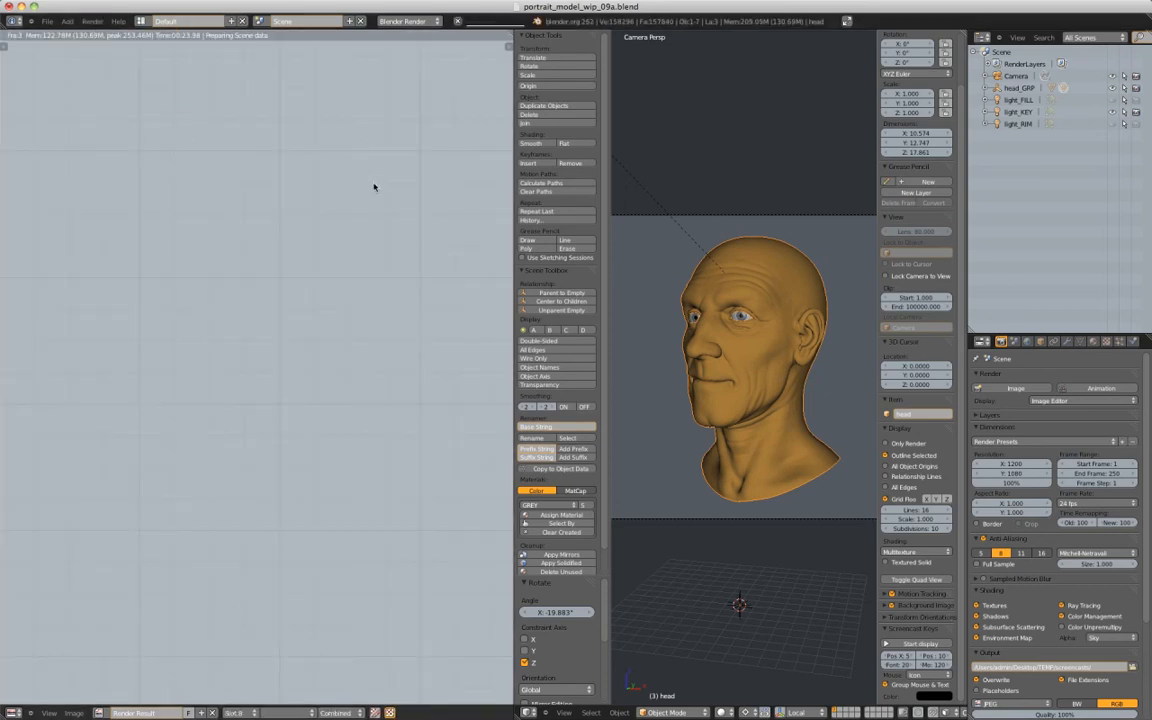